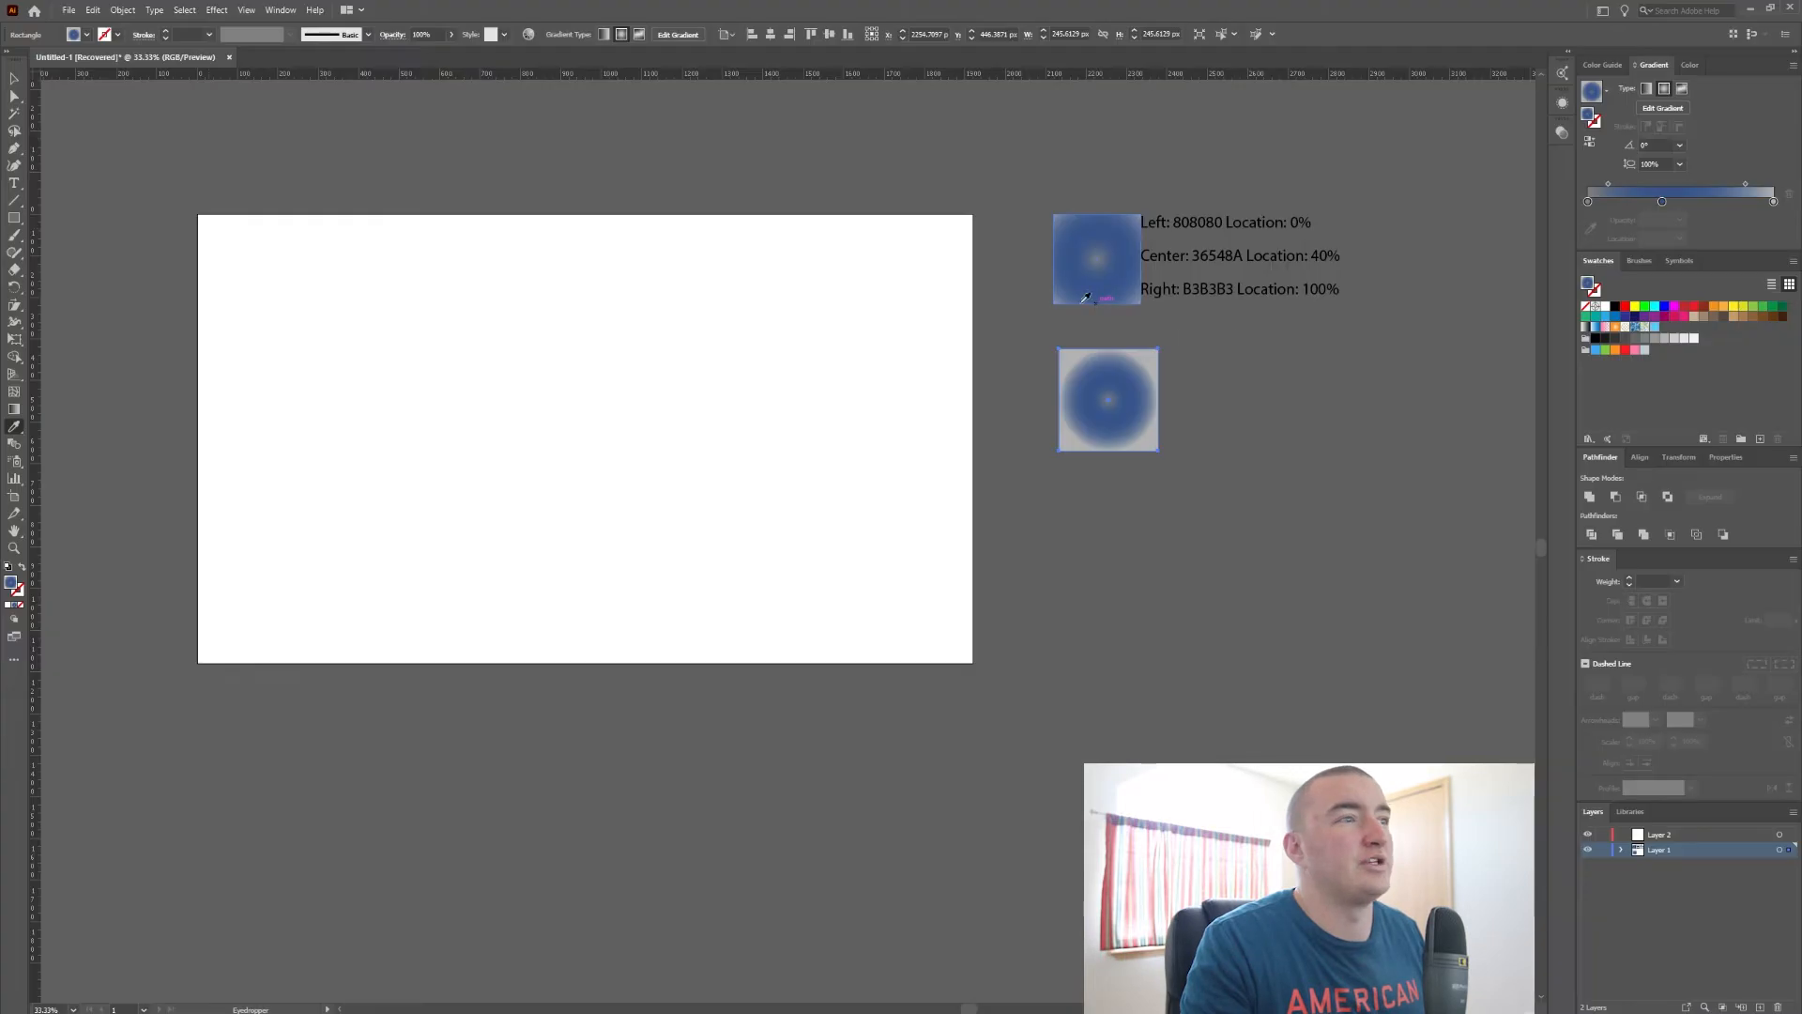
Step: Extend the radial gradient of the lower sample square outward so the blue reaches almost to its corners
{"action": "key", "text": "g"}
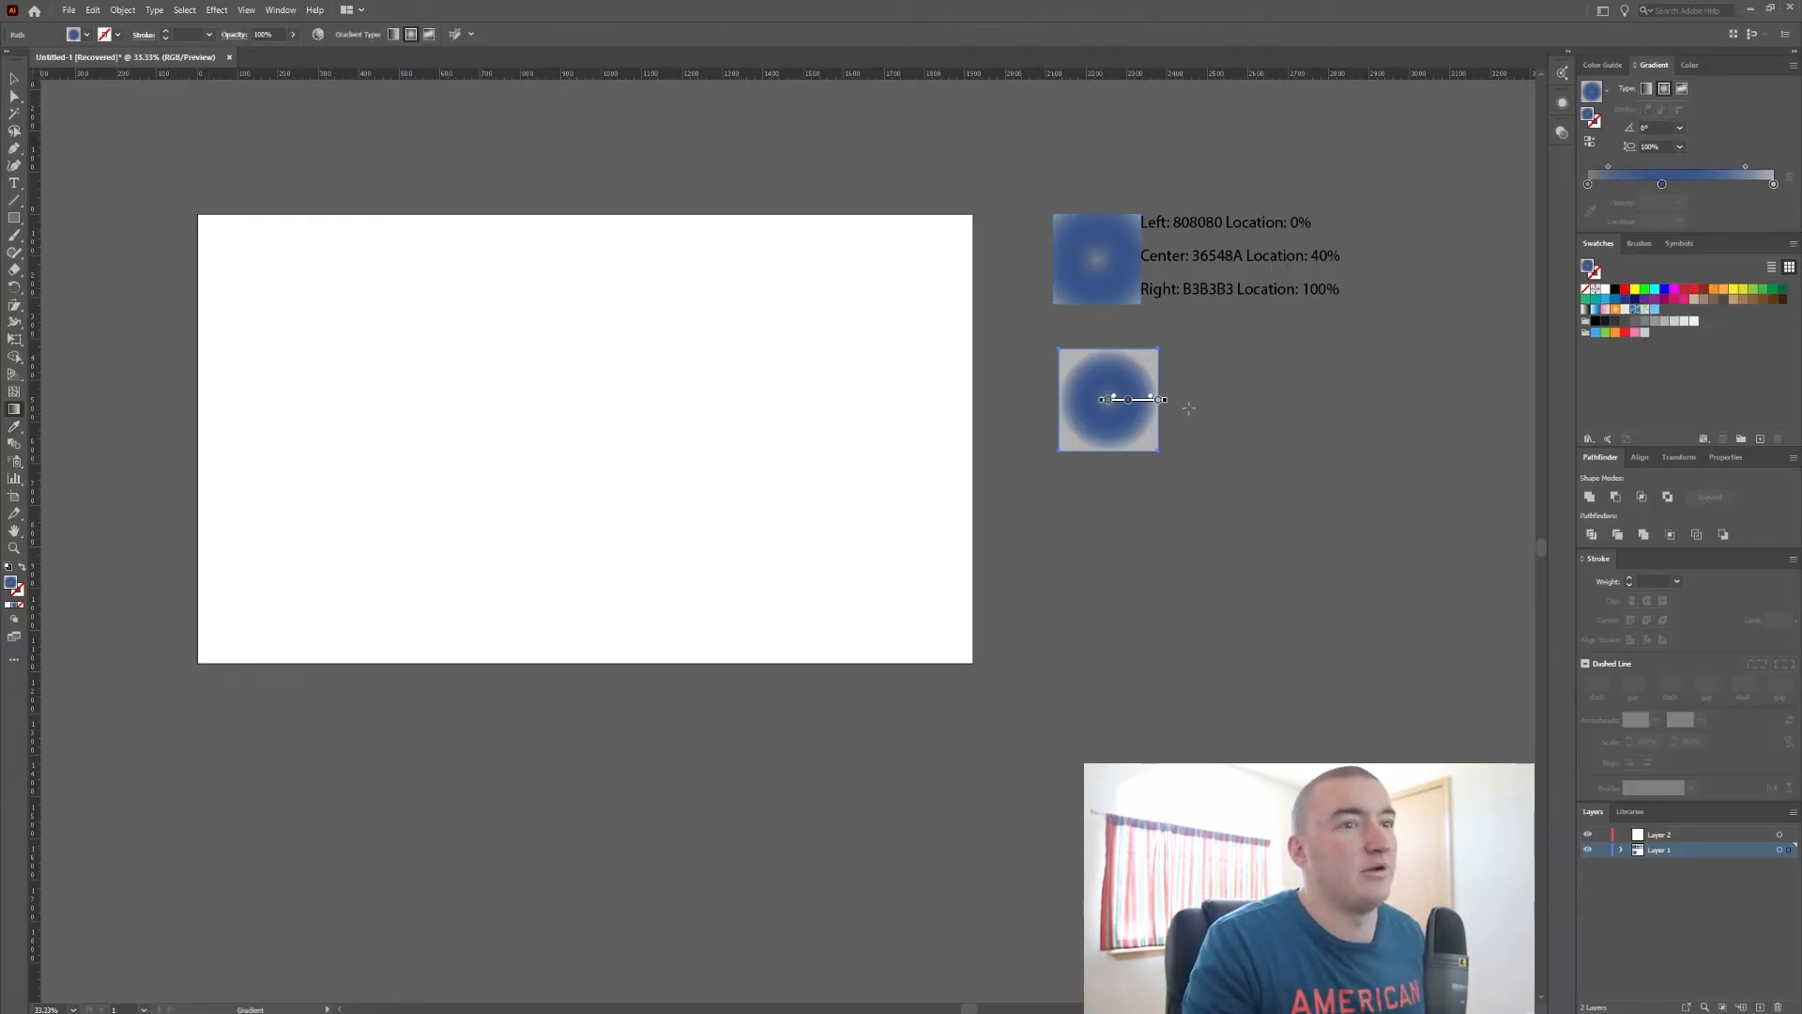
{"action": "mouse_move", "coordinate": [1165, 402]}
{"action": "left_mouse_down"}
{"action": "mouse_move", "coordinate": [1194, 402]}
{"action": "mouse_move", "coordinate": [1195, 370]}
{"action": "left_mouse_up"}
{"action": "key", "text": "ctrl+z"}
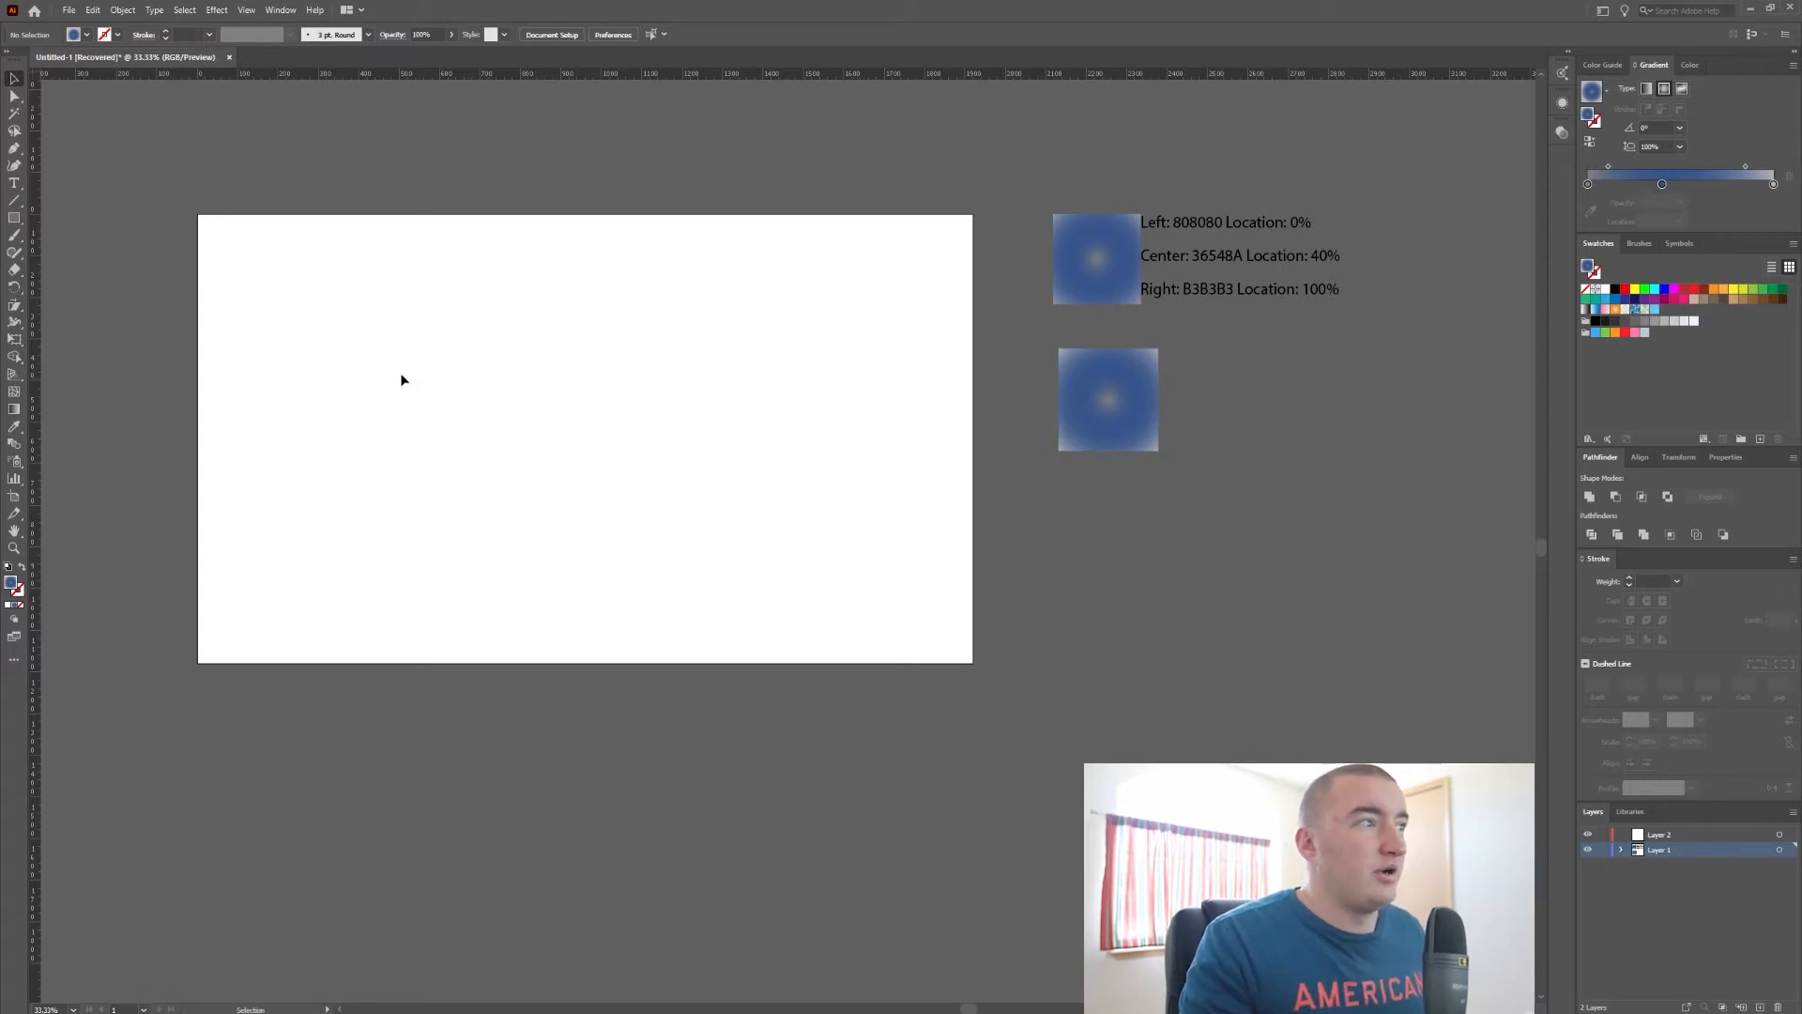
Step: Draw a 1920 by 1080 px rectangle with the blue radial gradient fill covering the whole artboard
{"action": "left_click", "coordinate": [15, 218]}
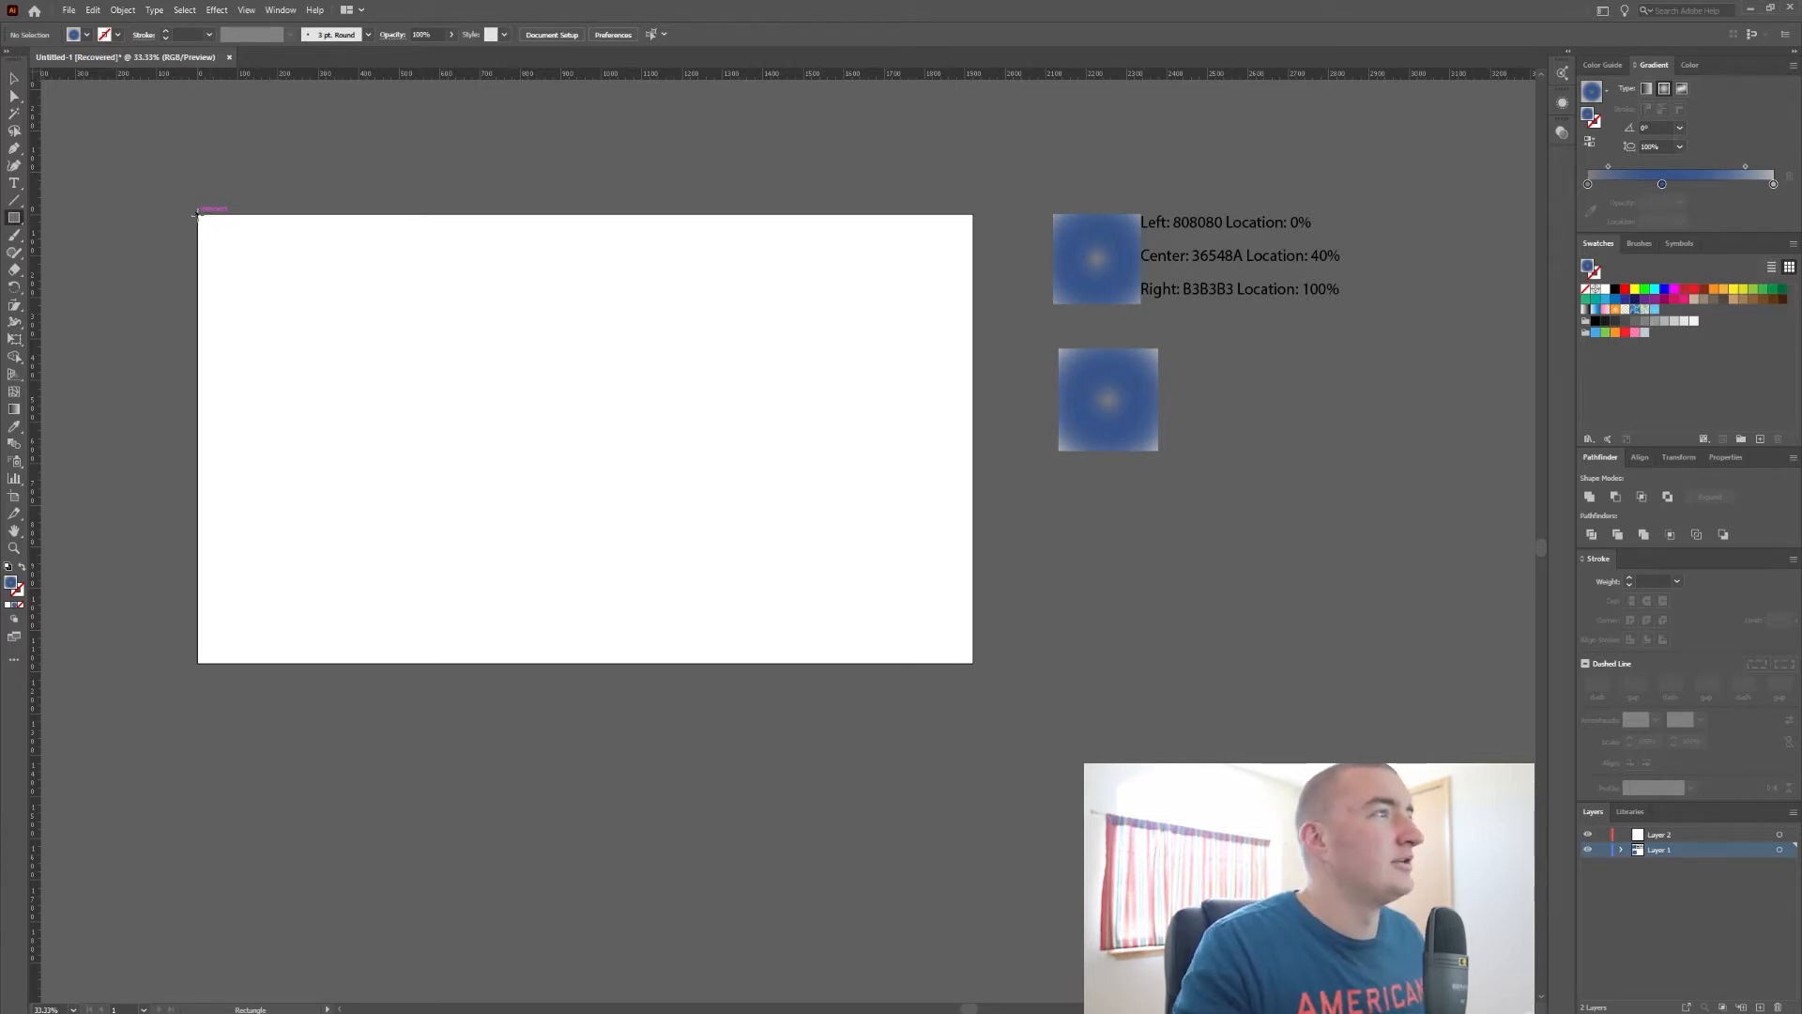
{"action": "left_click_drag", "start_coordinate": [197, 212], "coordinate": [972, 662]}
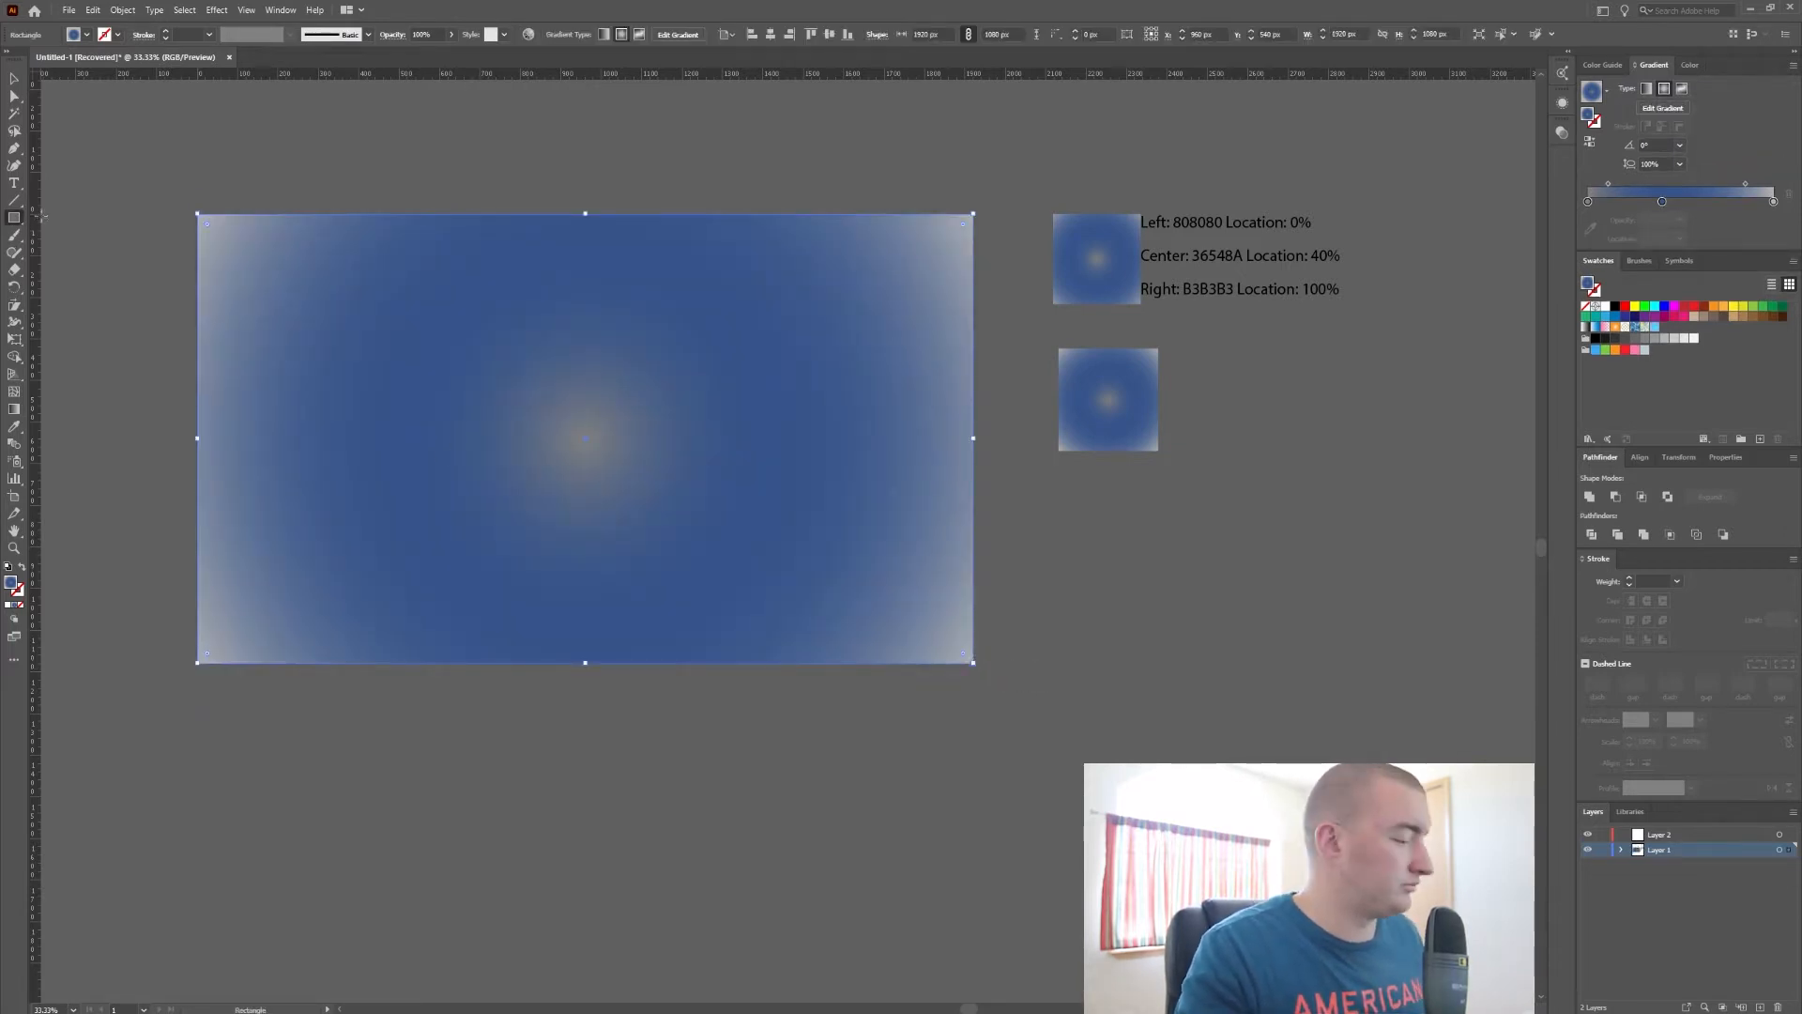
{"action": "key", "text": "v"}
{"action": "left_click", "coordinate": [227, 169]}
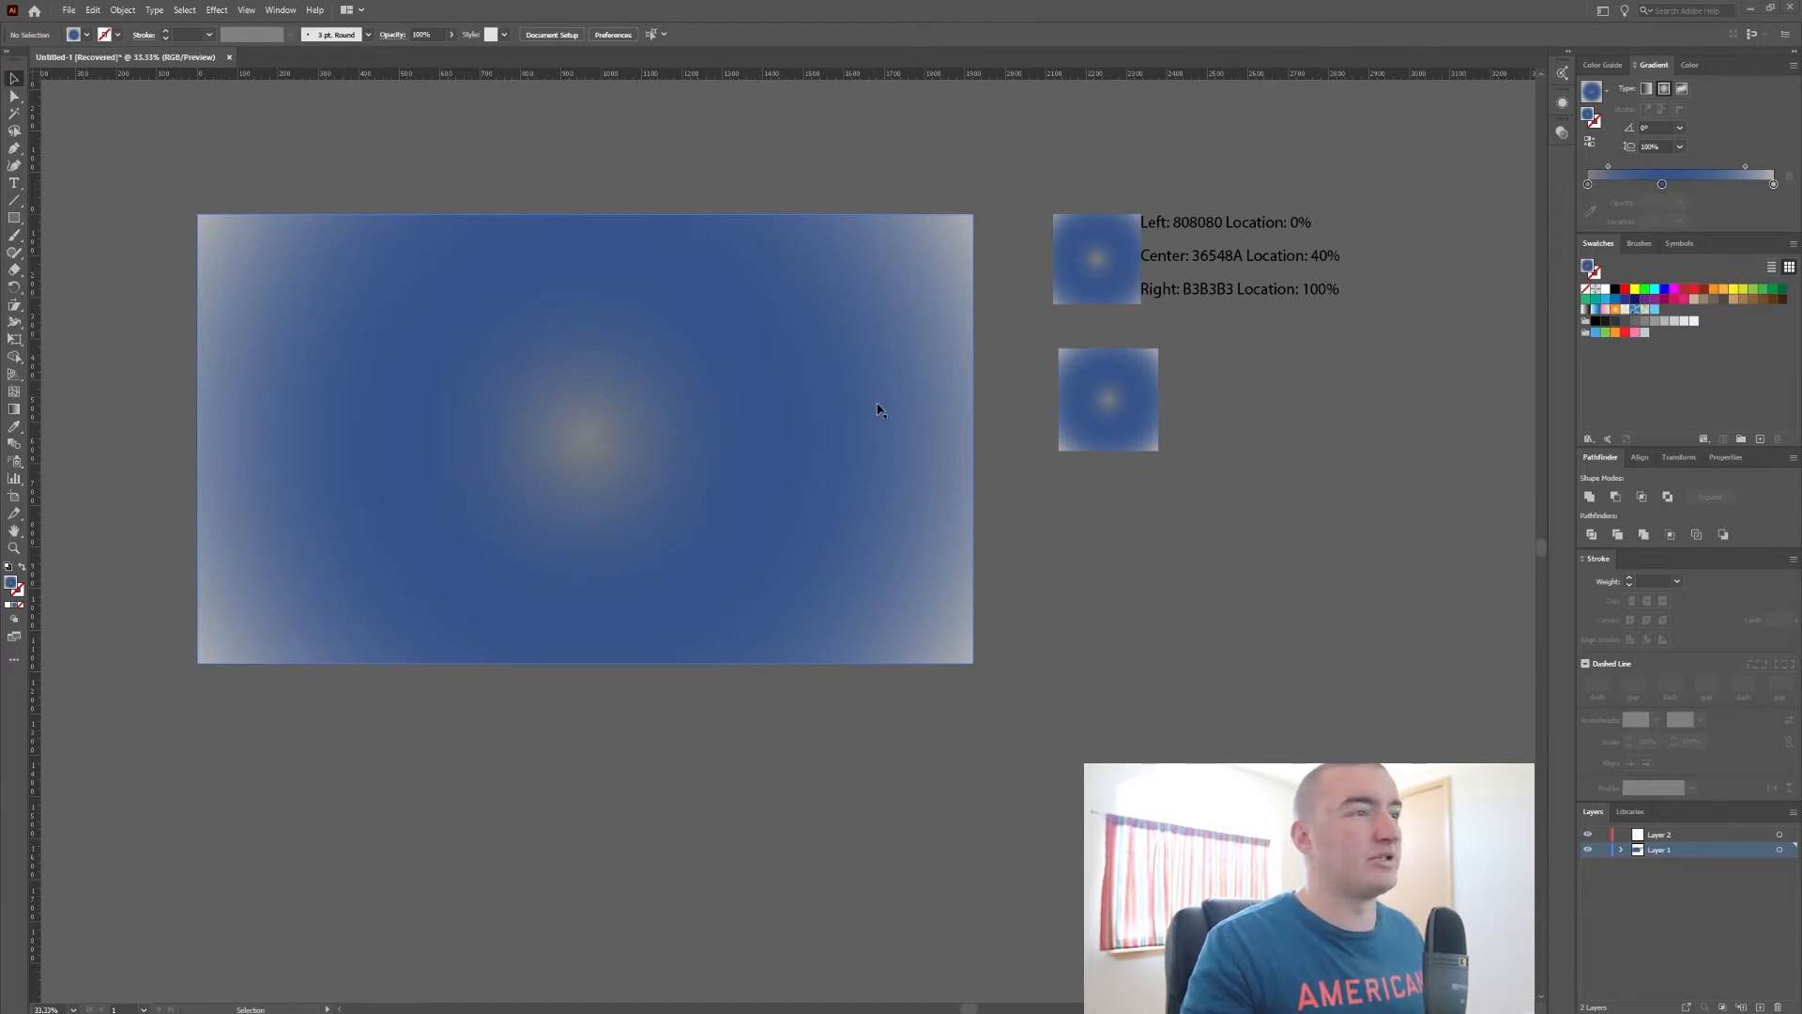
Step: Lock Layer 1, rename it BG, and make Layer 2 the active layer
{"action": "left_click", "coordinate": [1608, 855]}
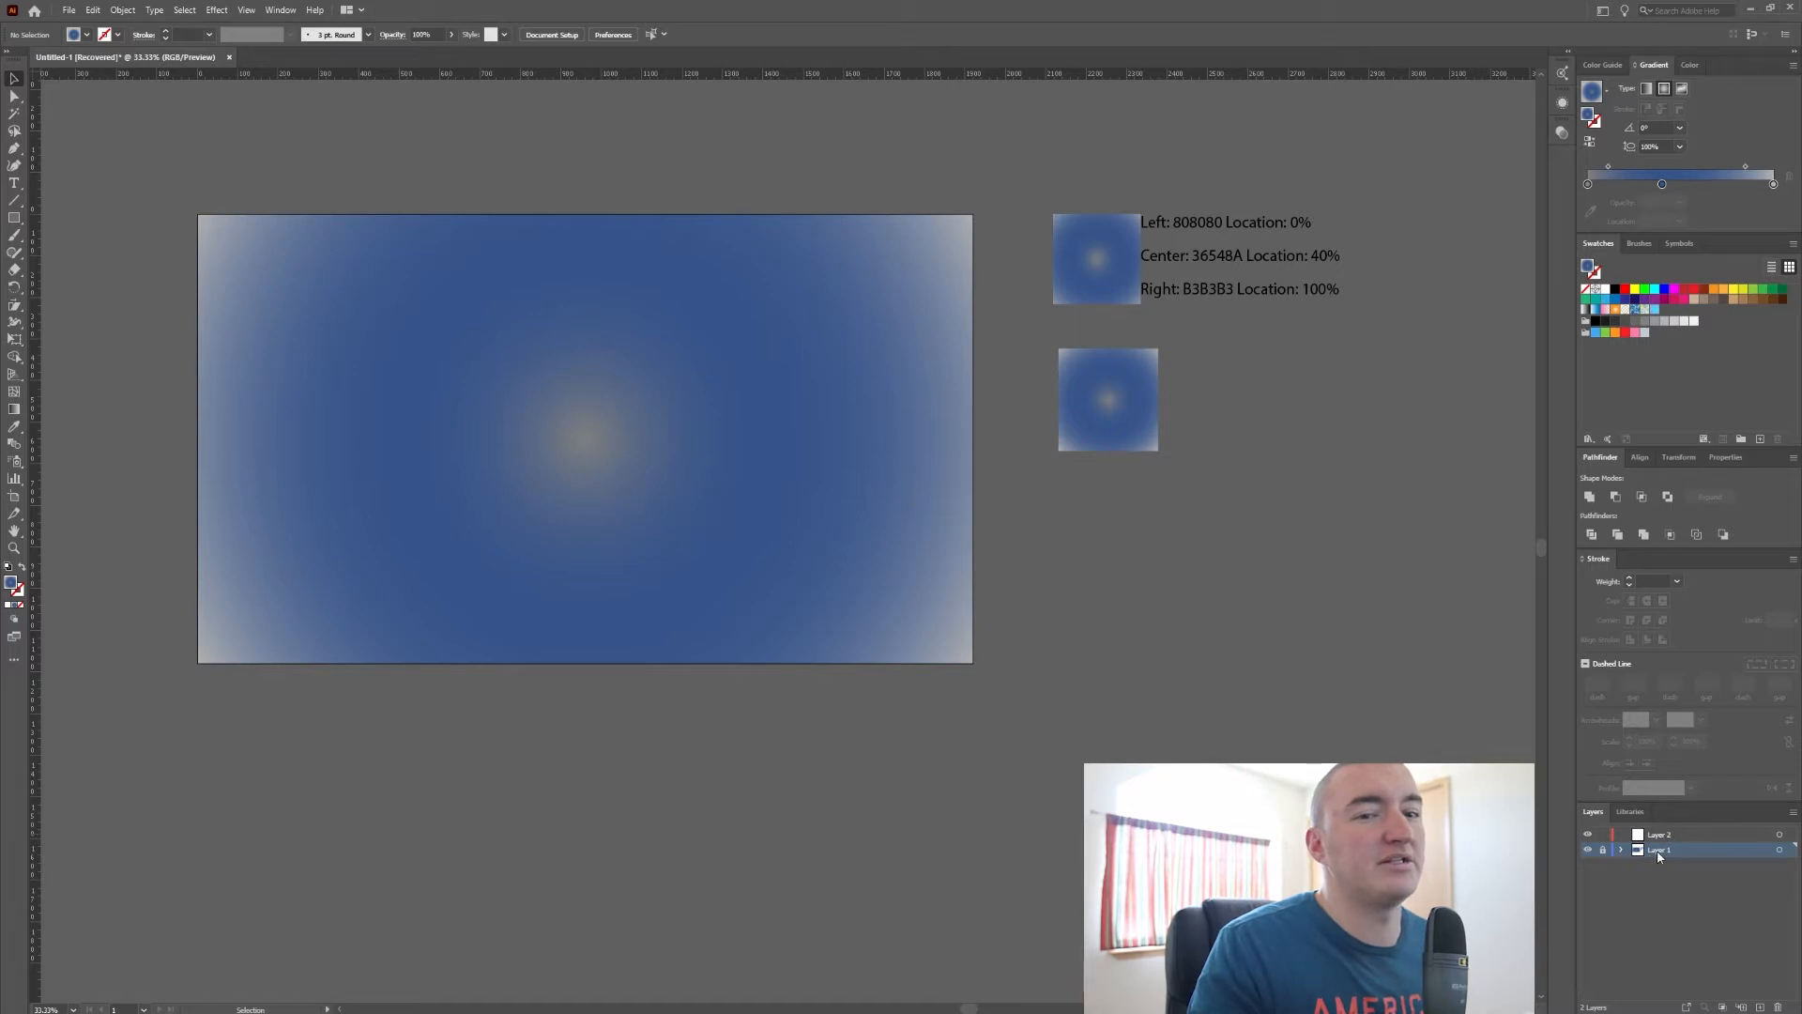
{"action": "double_click", "coordinate": [1650, 856]}
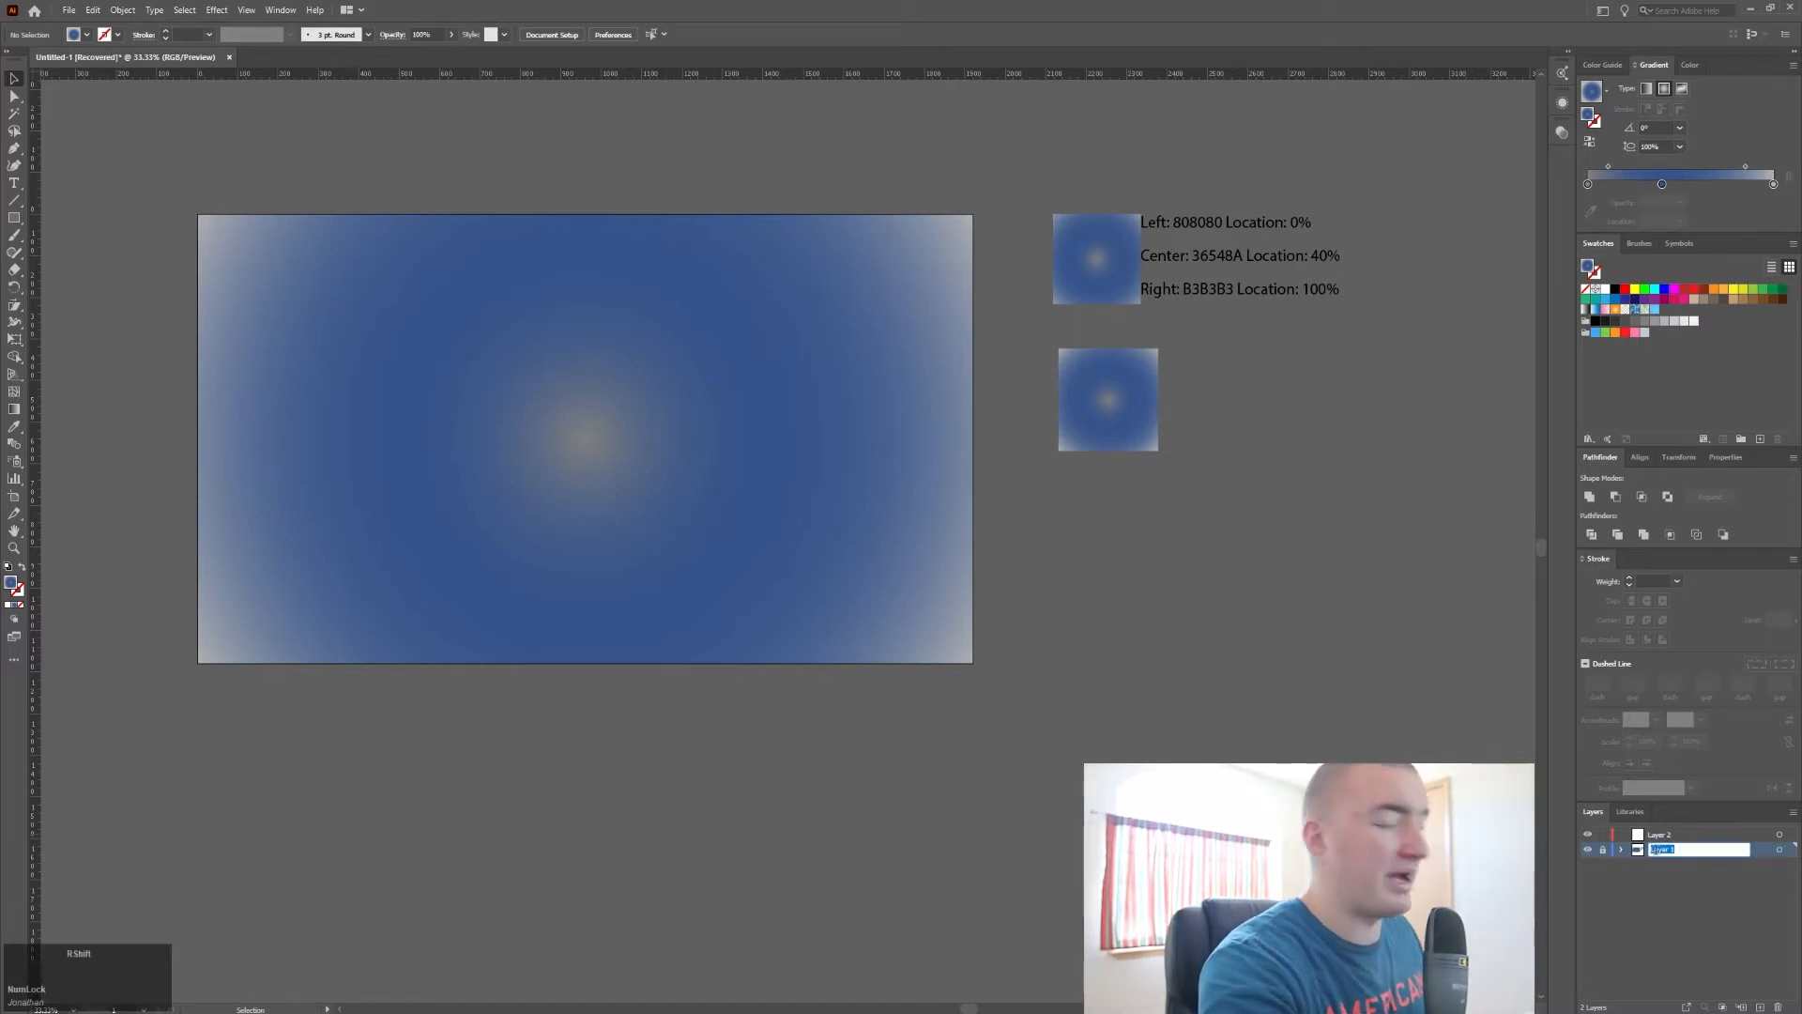
{"action": "type", "text": "BG"}
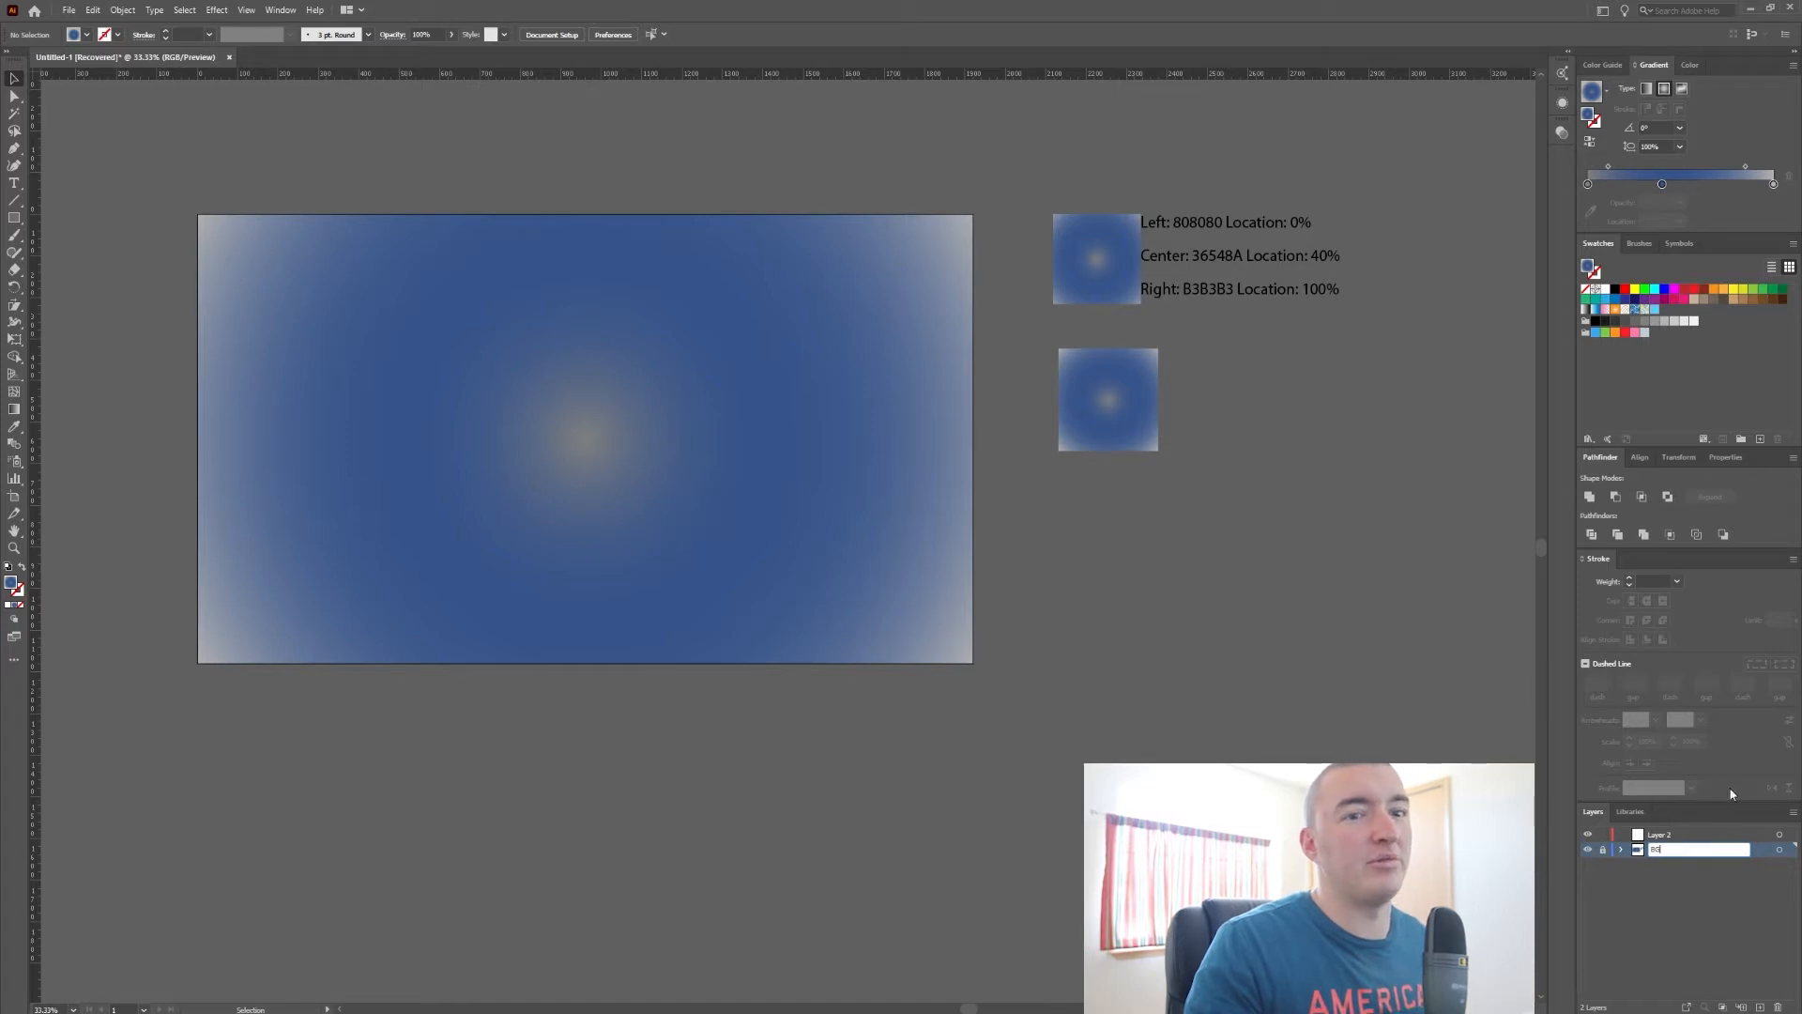
{"action": "left_click", "coordinate": [369, 493]}
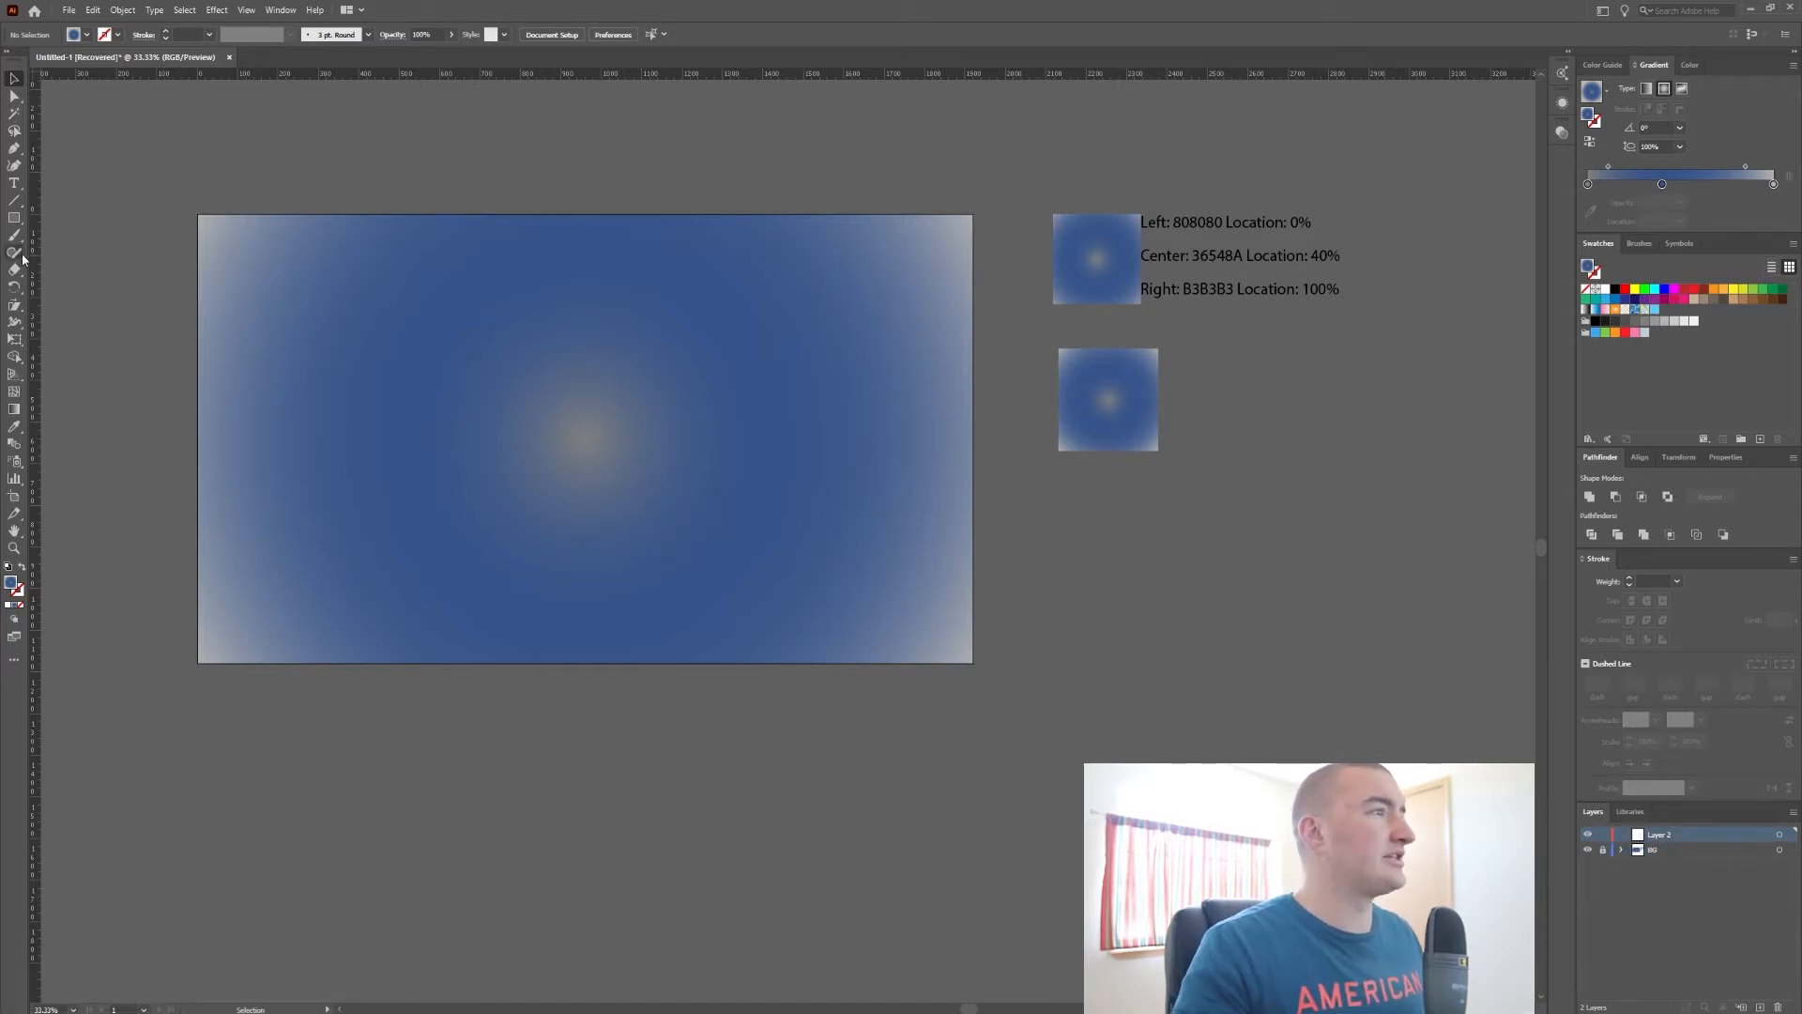
Step: Draw a diagonal line at roughly 45 degrees across the artboard, running past its upper and lower edges
{"action": "left_click", "coordinate": [14, 200]}
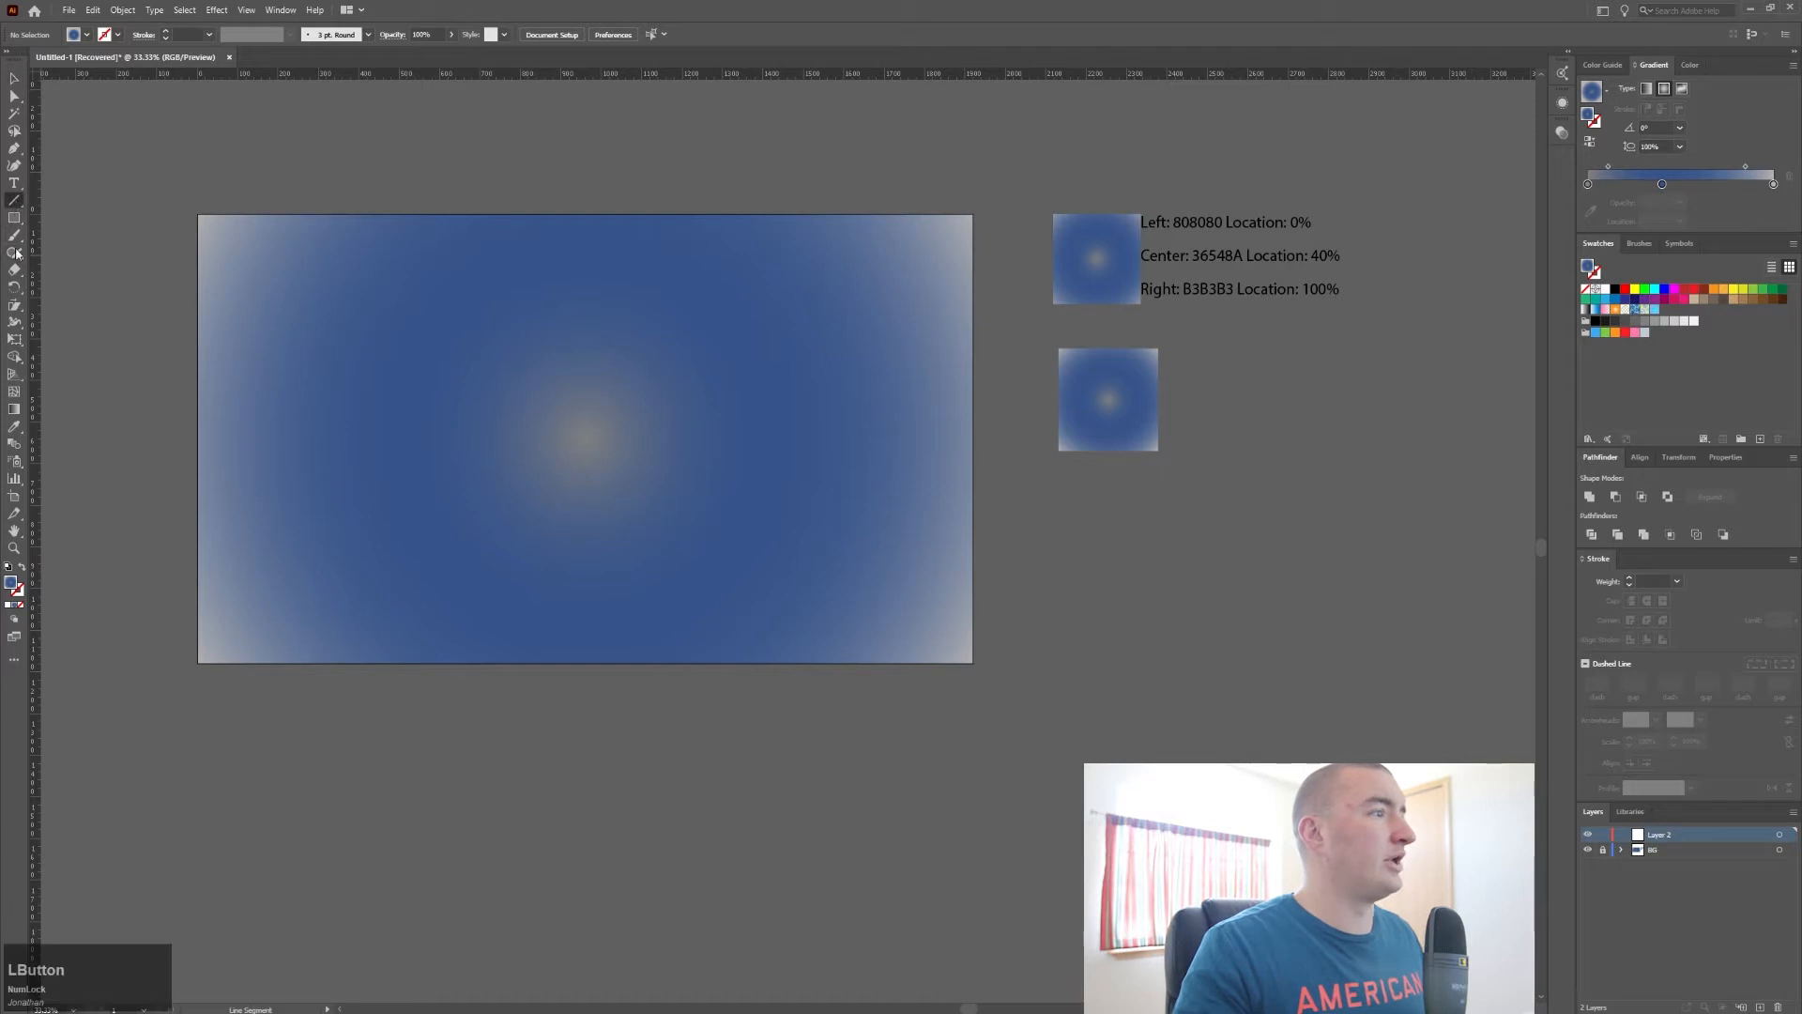
{"action": "left_click", "coordinate": [9, 606]}
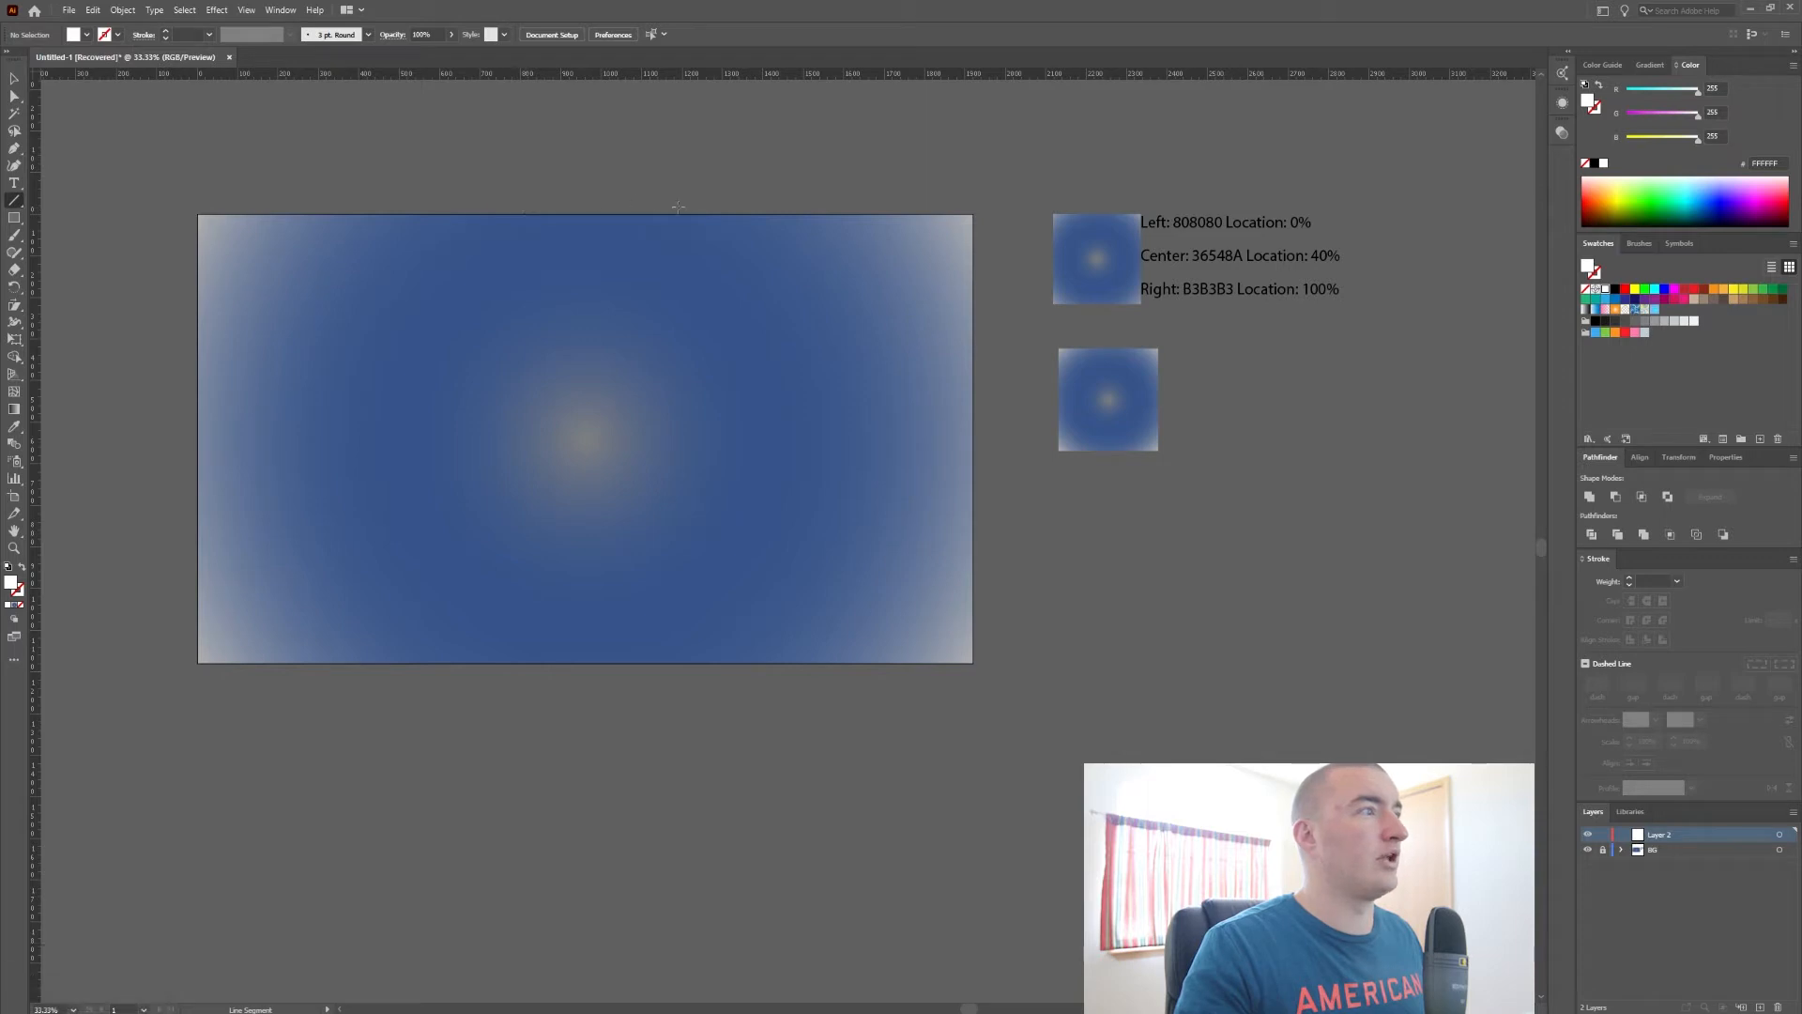
{"action": "left_click_drag", "start_coordinate": [825, 193], "coordinate": [277, 758]}
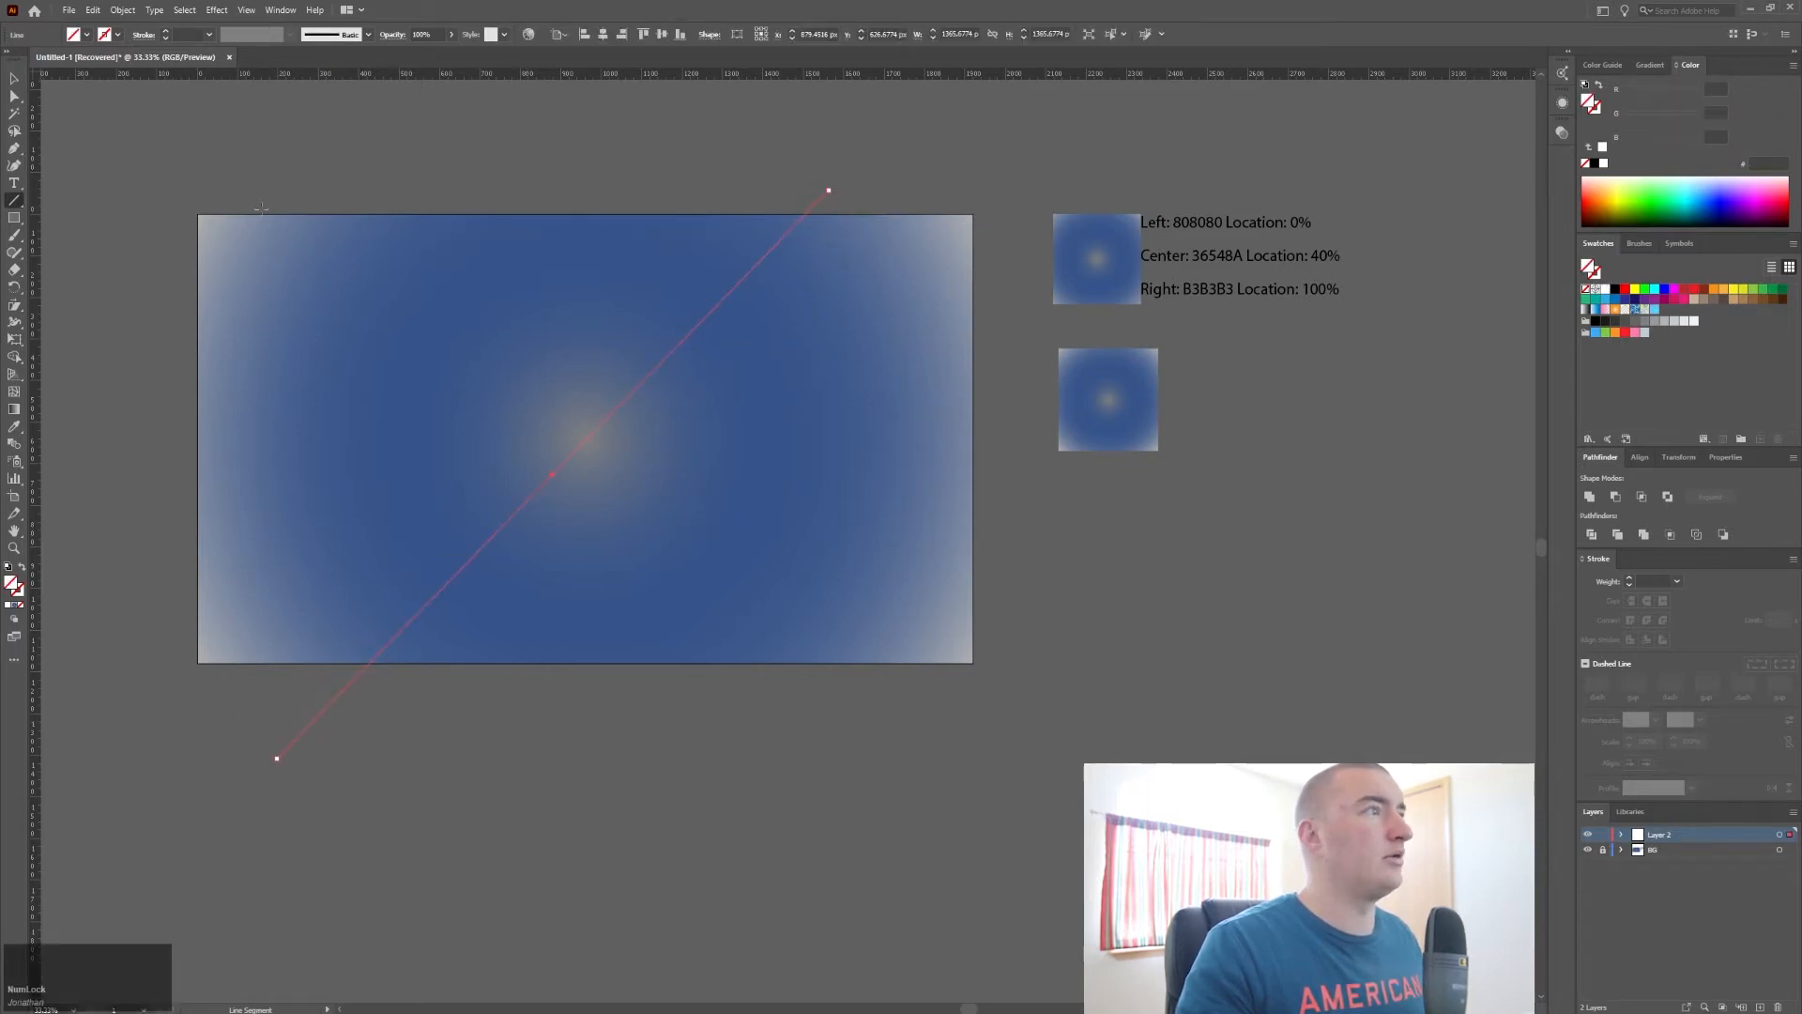
Step: Give the diagonal line a white stroke with a weight of 3 pt
{"action": "left_click", "coordinate": [117, 34]}
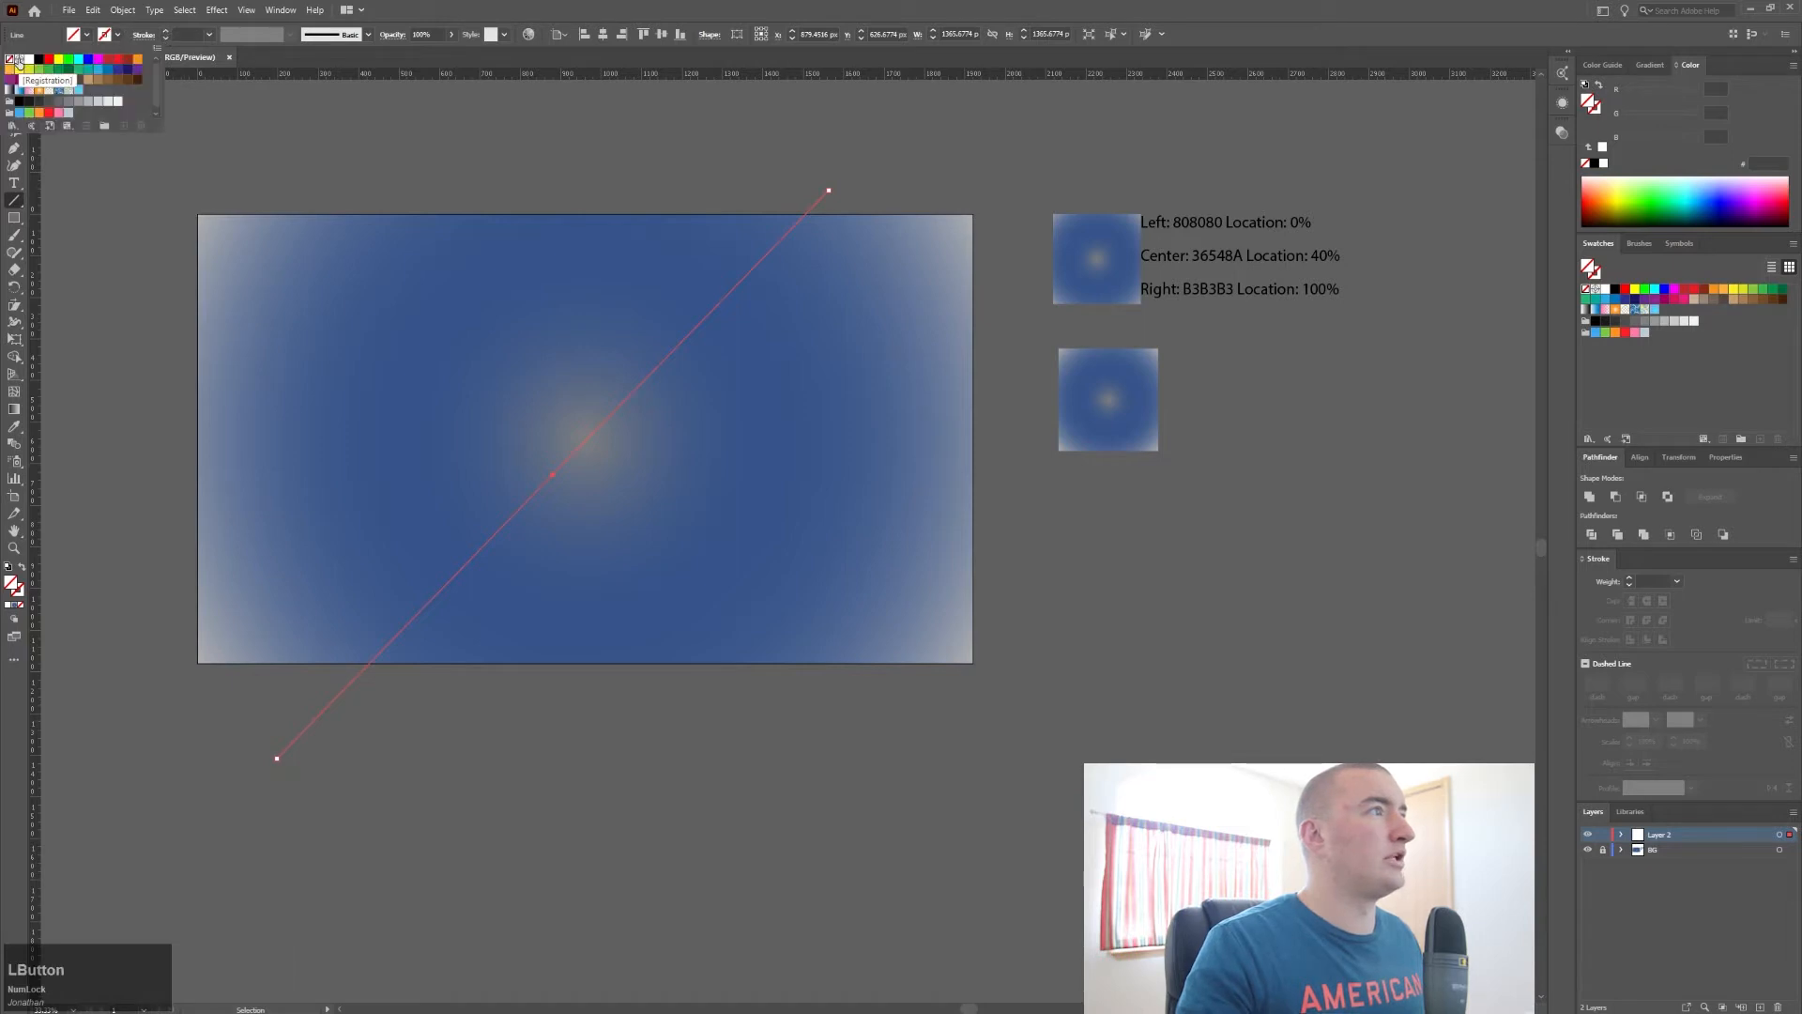
{"action": "left_click", "coordinate": [29, 58]}
{"action": "left_click", "coordinate": [162, 33]}
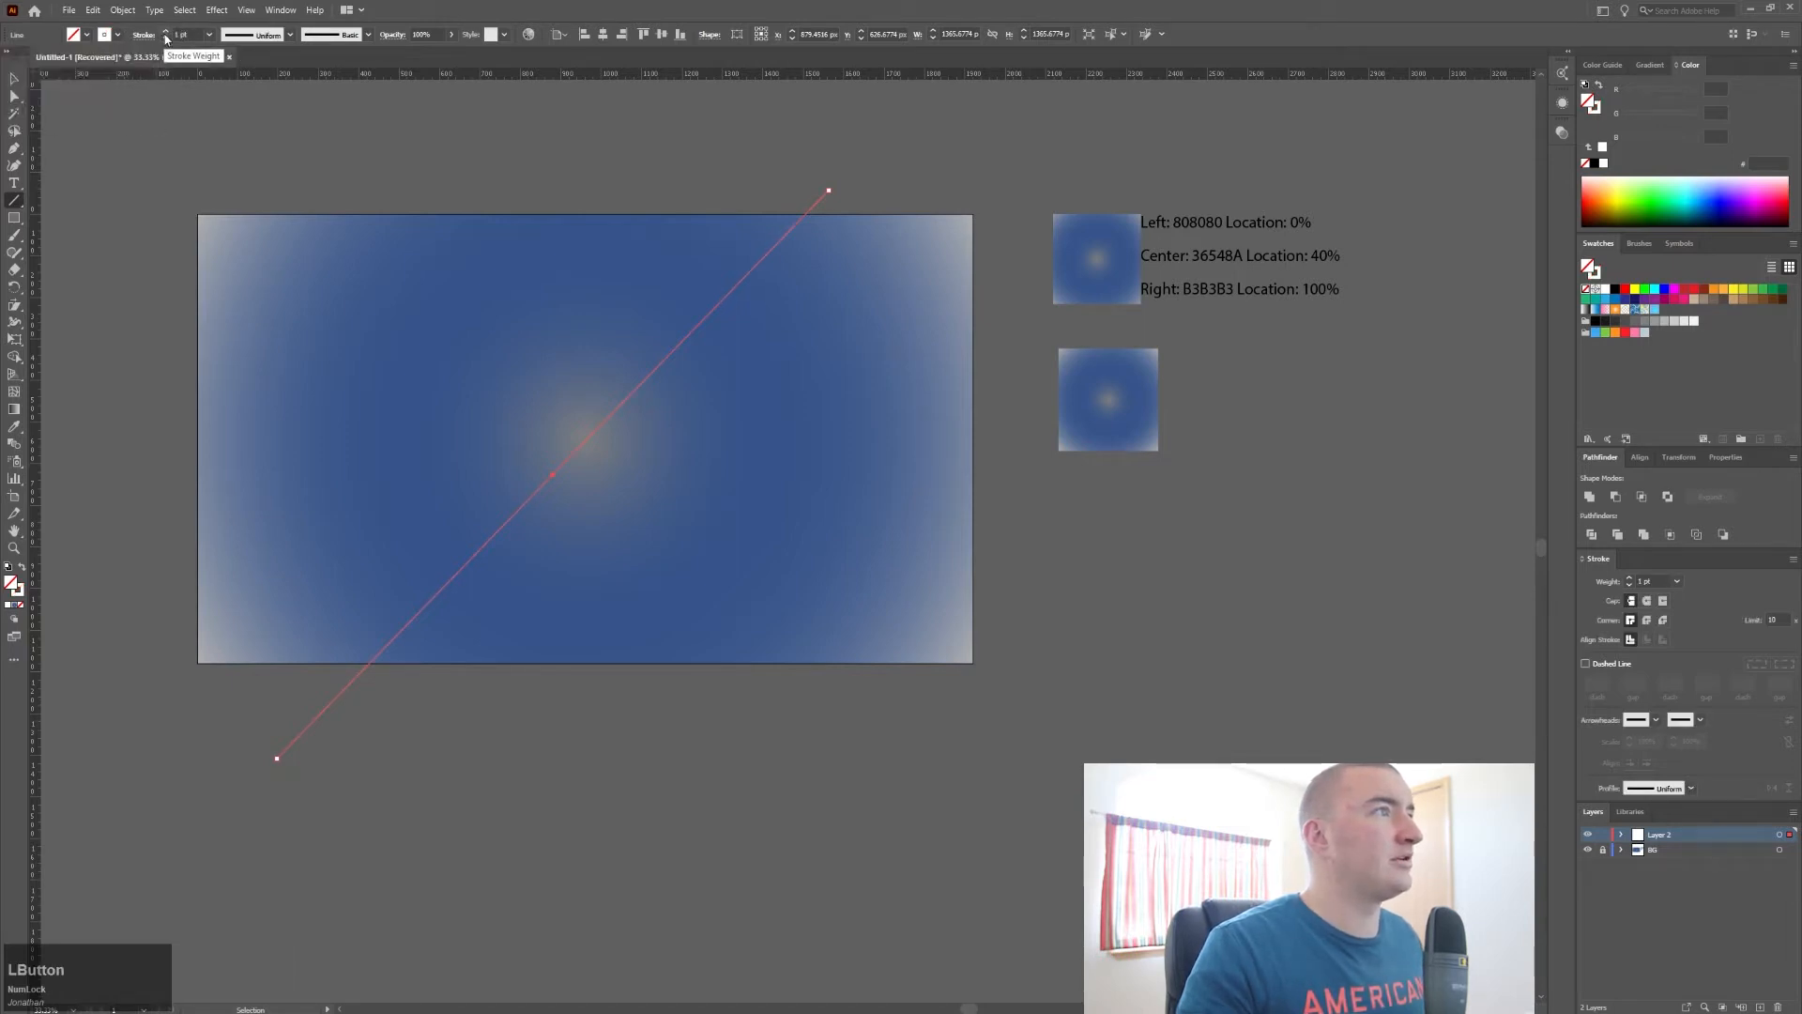
{"action": "left_click", "coordinate": [166, 32]}
{"action": "left_click", "coordinate": [166, 33]}
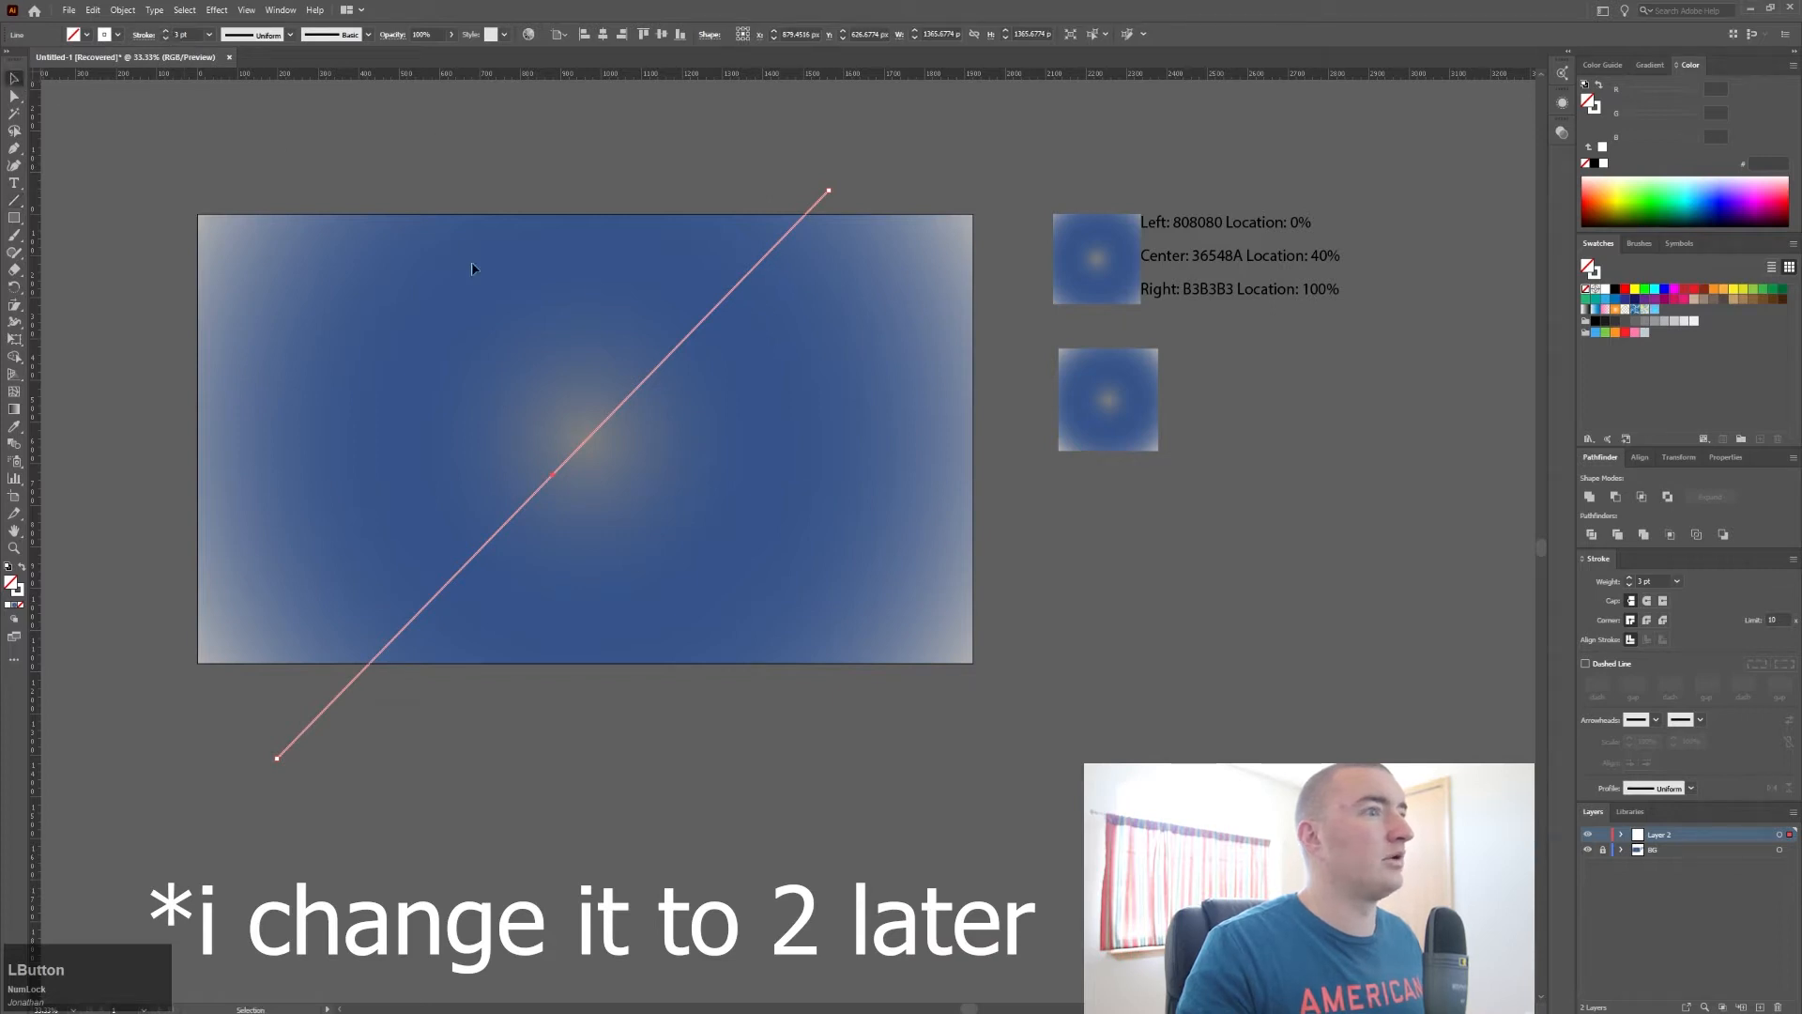
Step: Copy the diagonal line once to each side, and shift the middle and right lines farther right
{"action": "left_click", "coordinate": [638, 197]}
{"action": "left_click", "coordinate": [676, 352]}
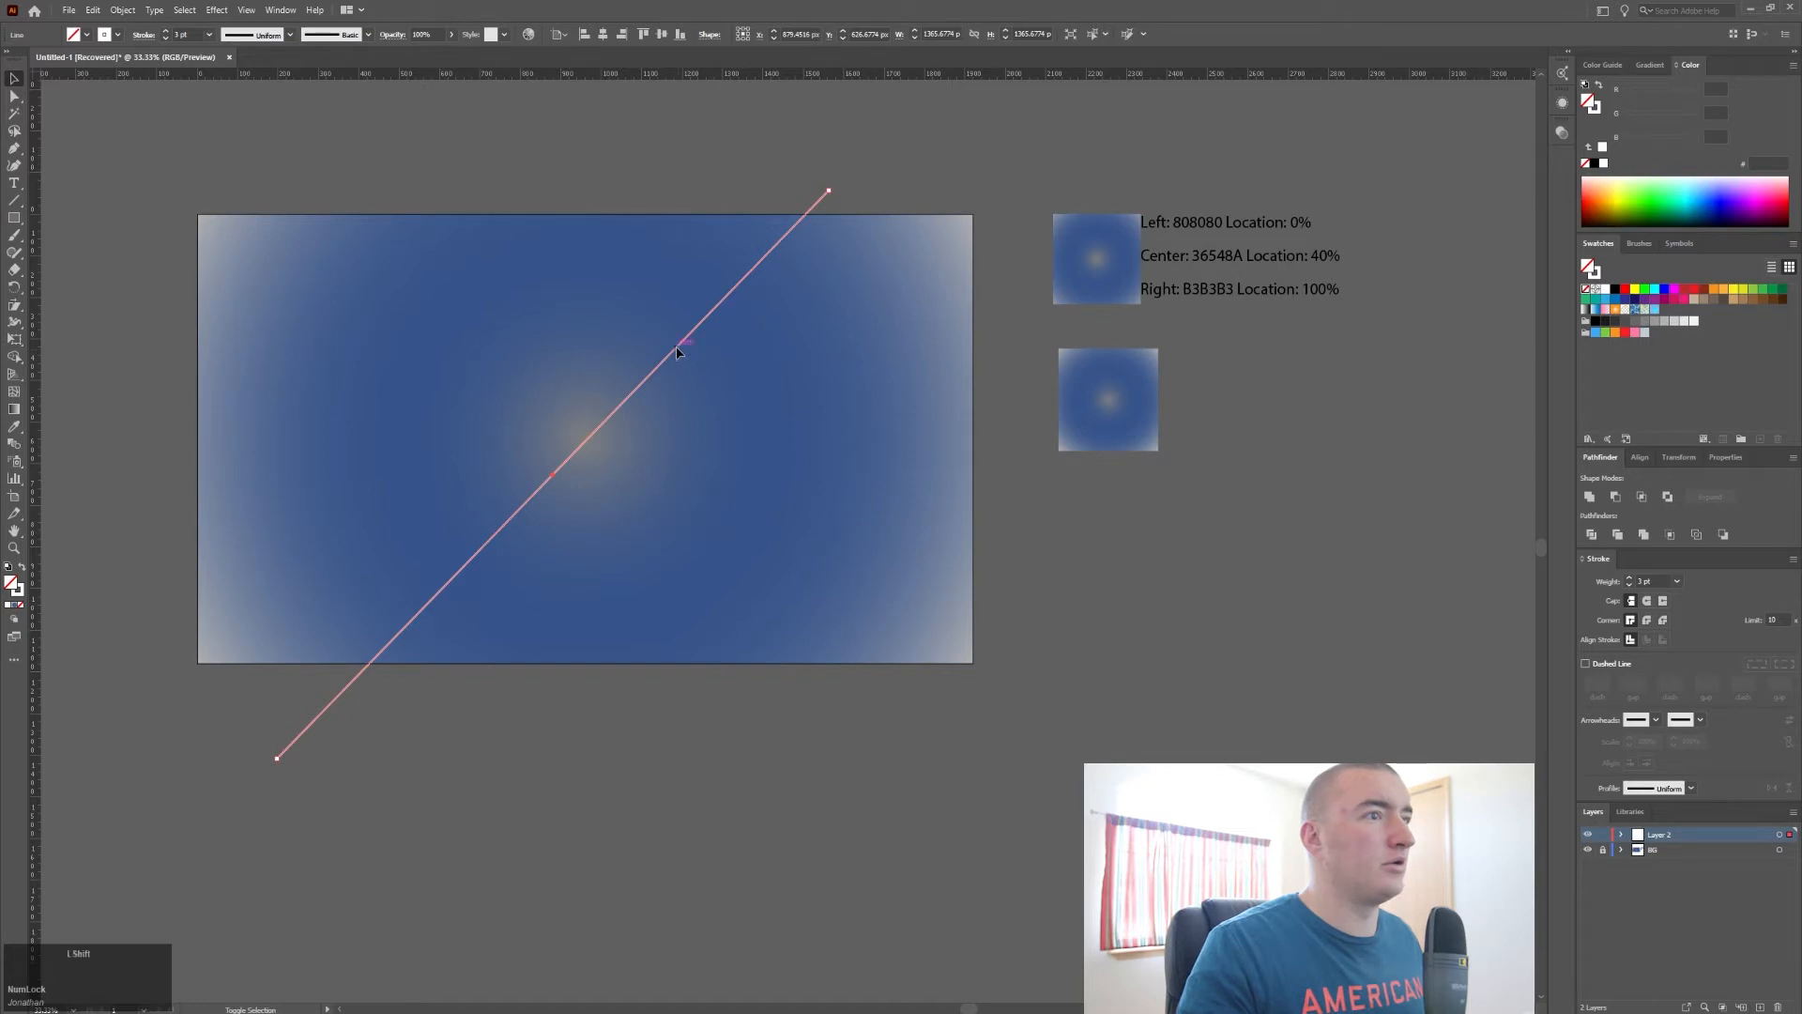
{"action": "left_click", "coordinate": [664, 364], "text": "shift"}
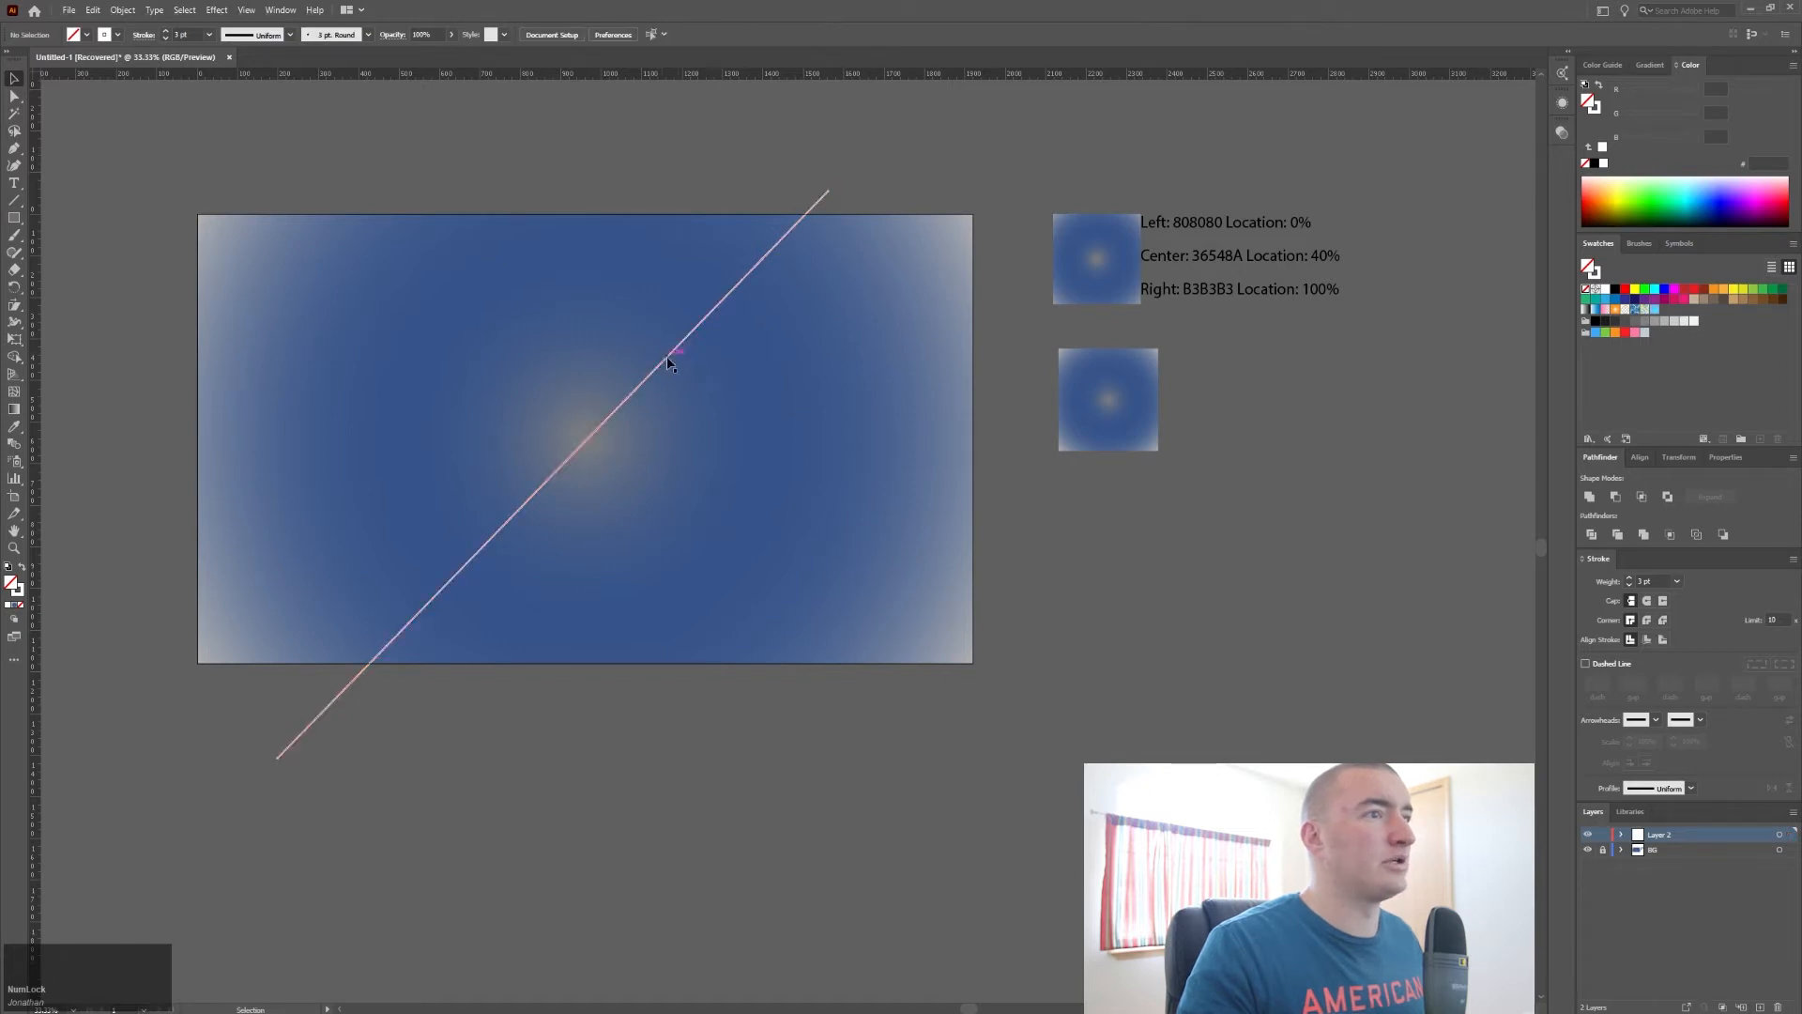
{"action": "left_click_drag", "start_coordinate": [668, 363], "coordinate": [805, 366]}
{"action": "left_click_drag", "start_coordinate": [667, 353], "coordinate": [508, 361]}
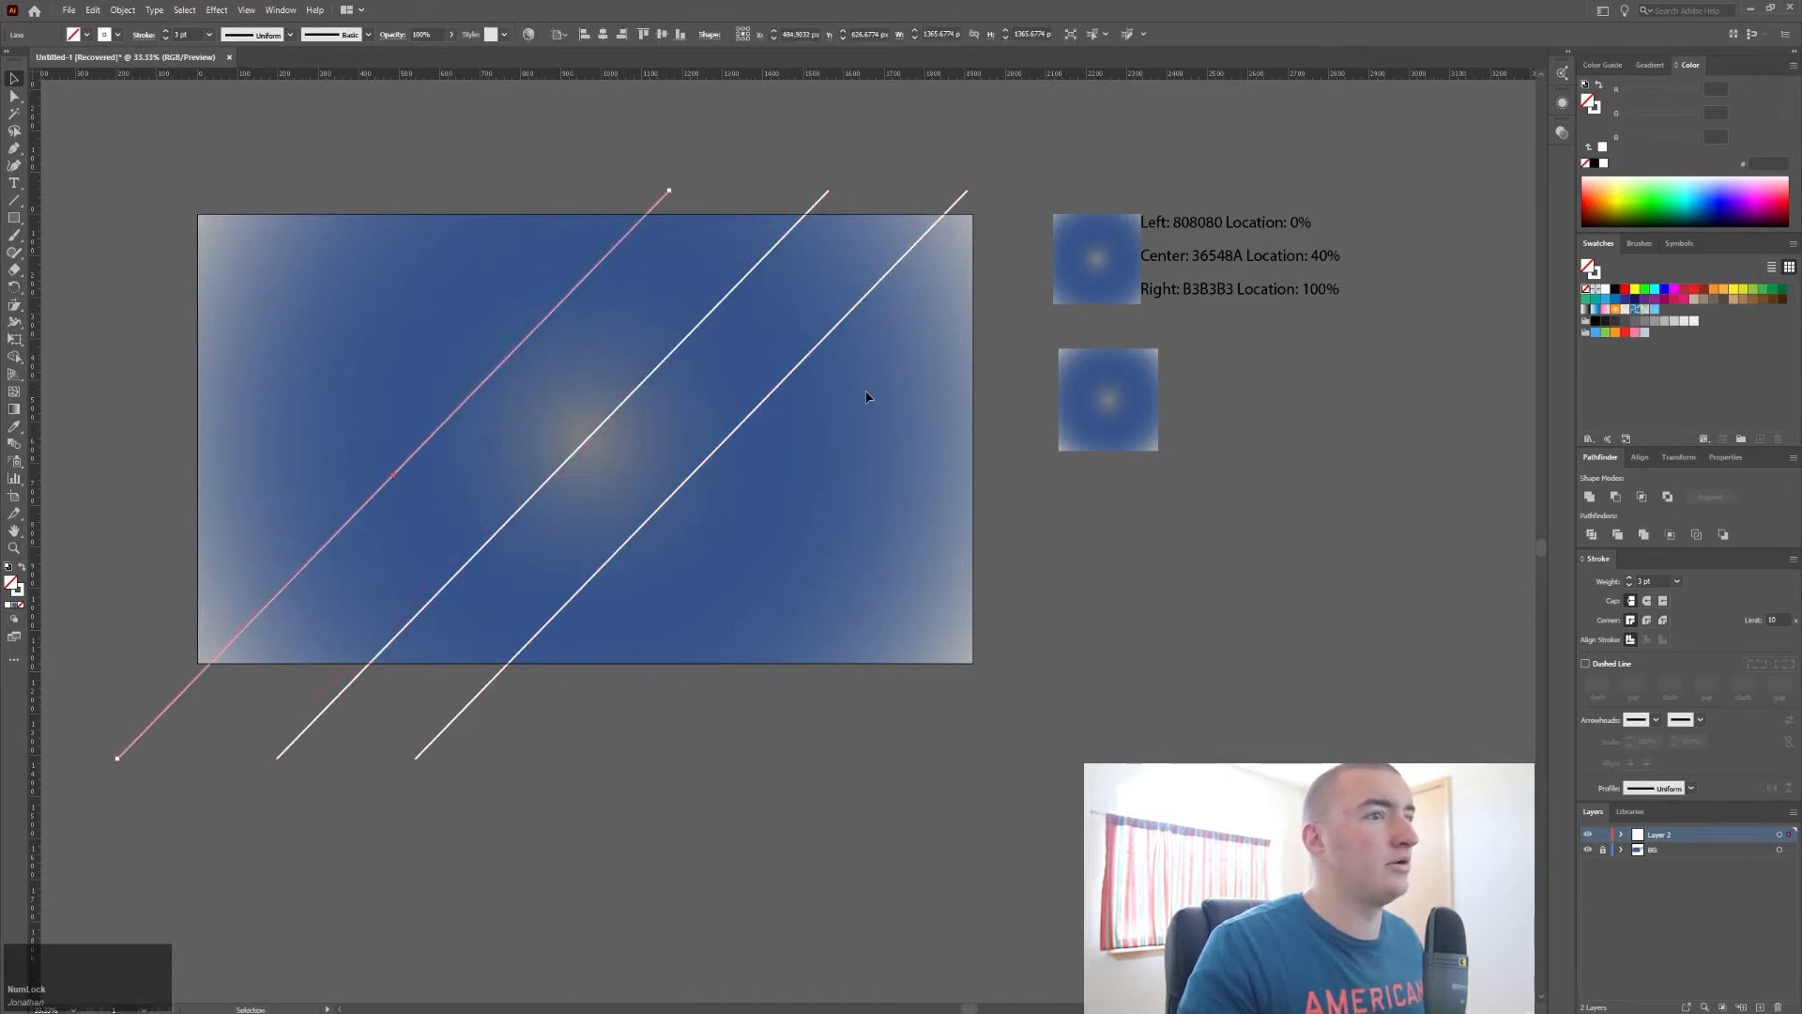
{"action": "left_click_drag", "start_coordinate": [855, 355], "coordinate": [731, 366]}
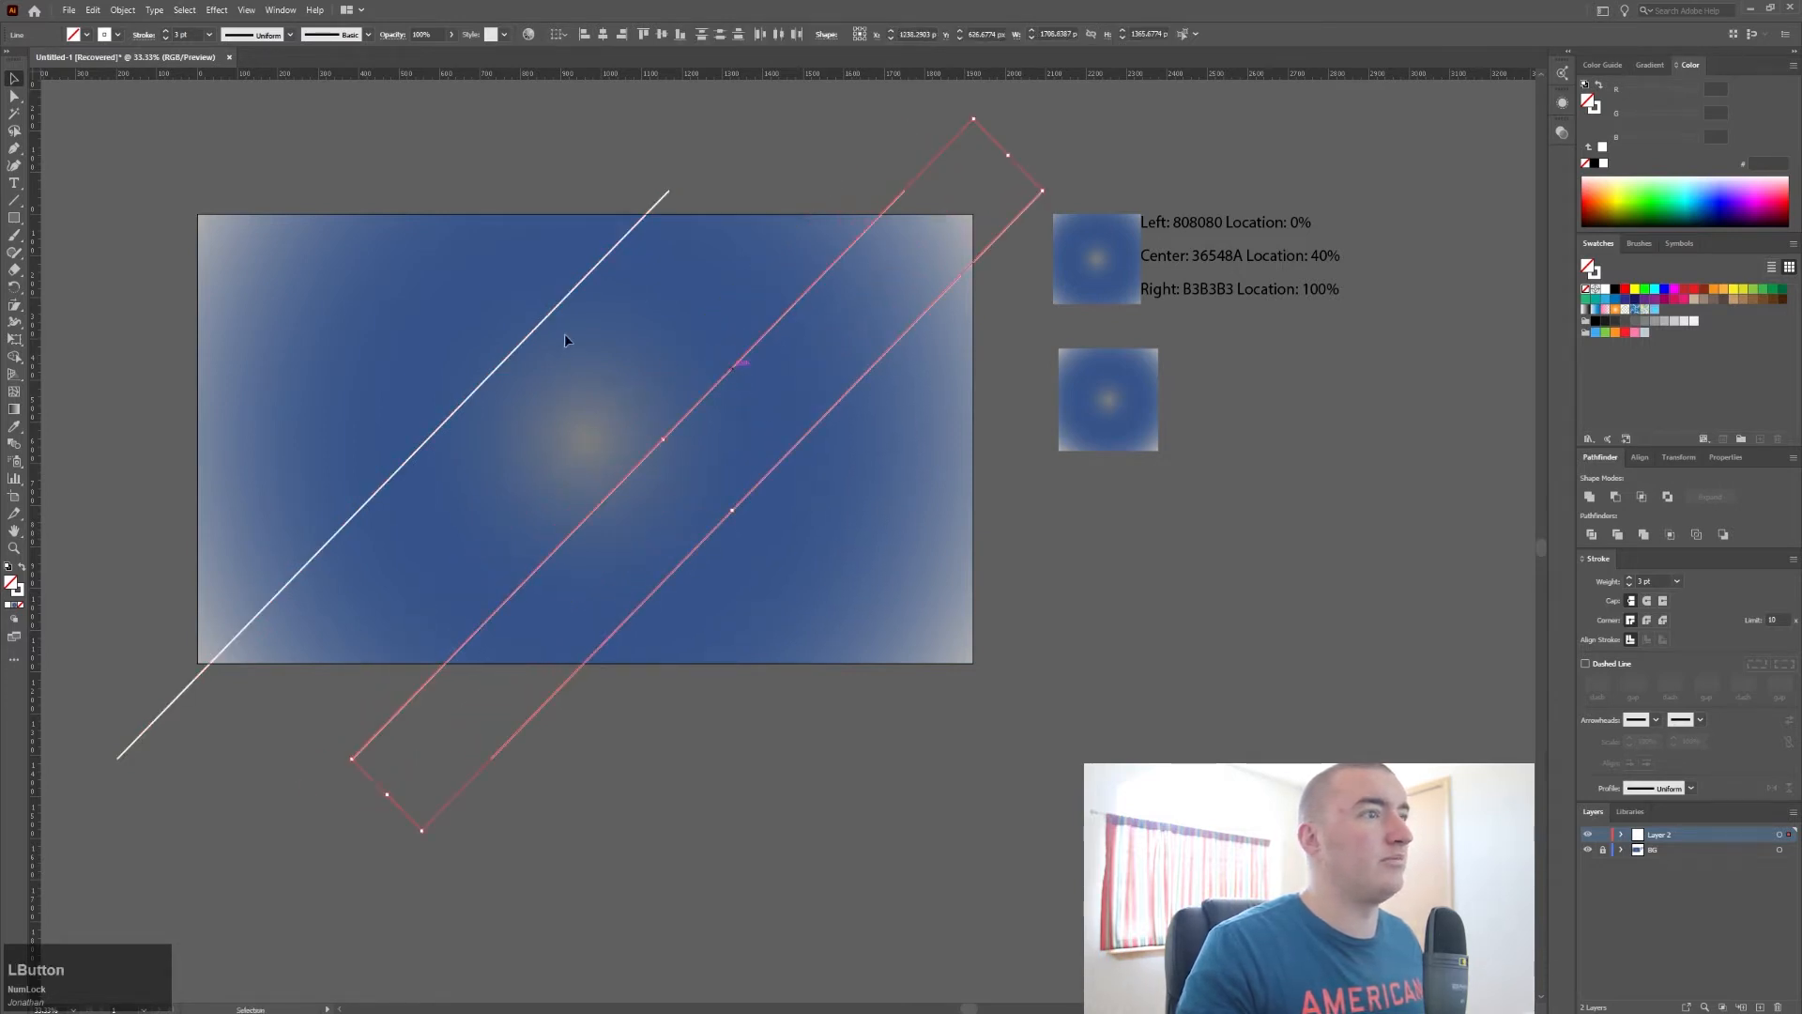
{"action": "left_click", "coordinate": [611, 185]}
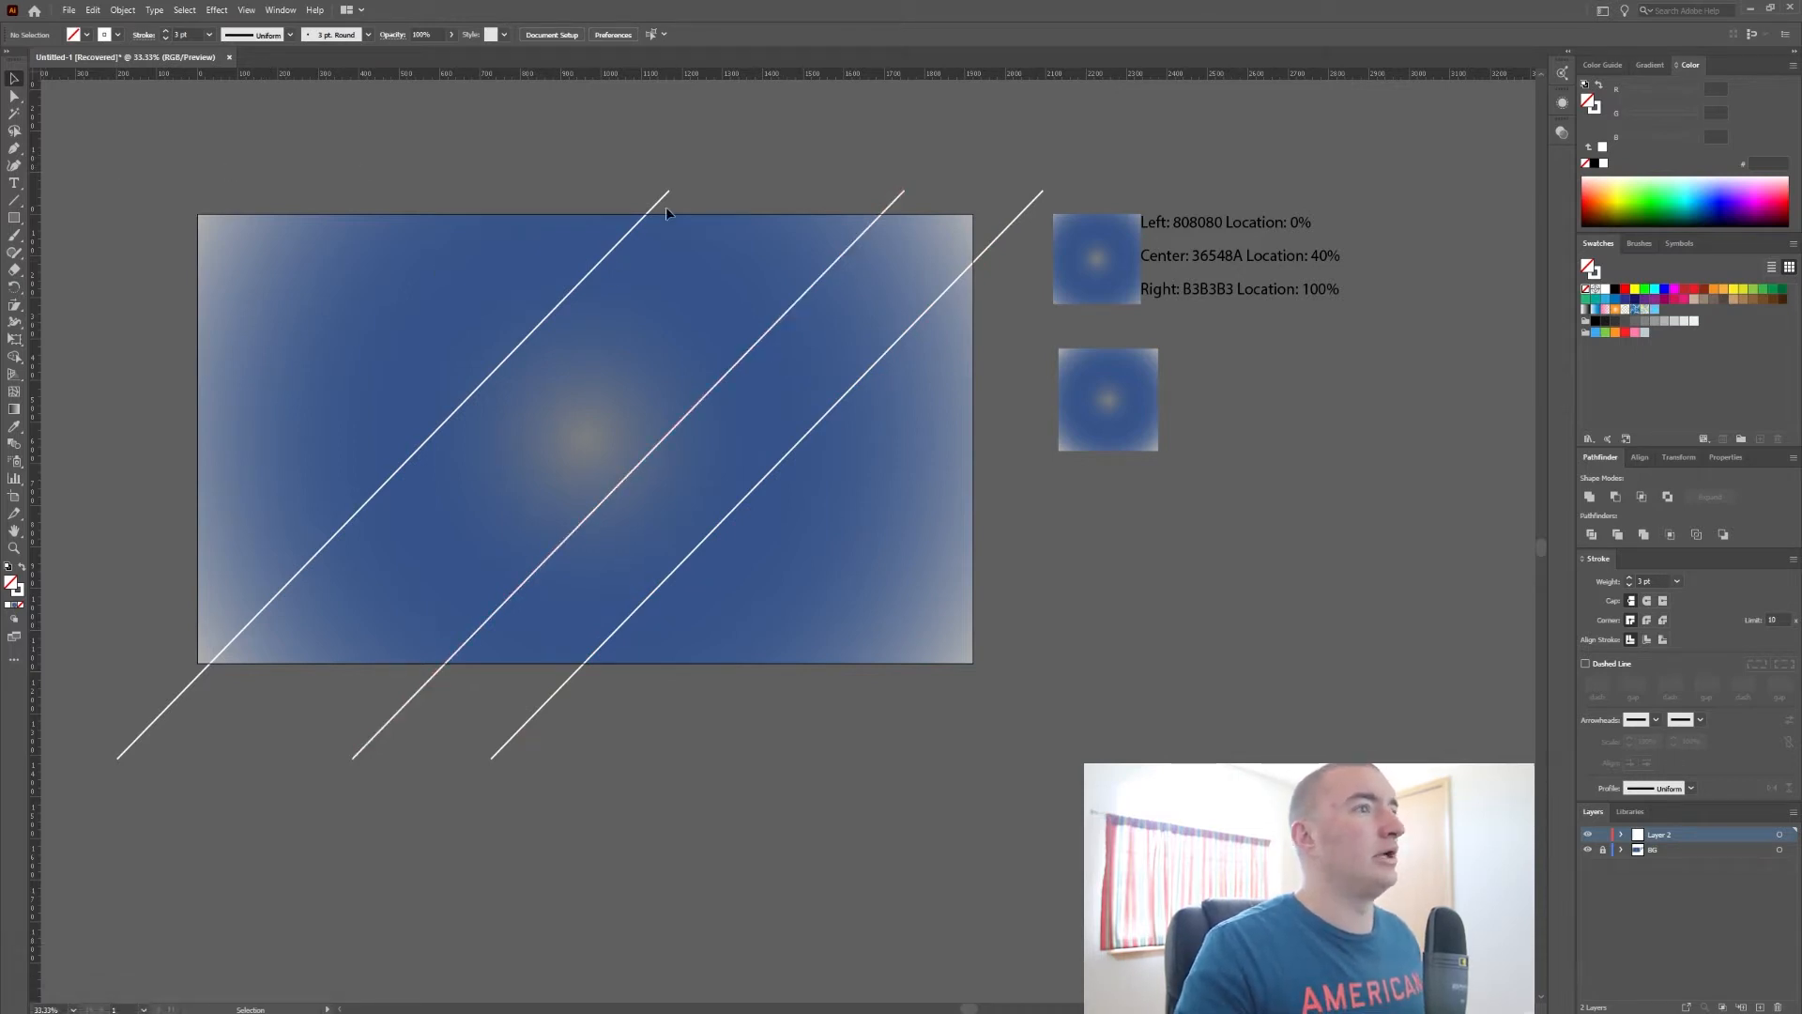
Step: Set the blend mode of all three diagonal lines to Overlay
{"action": "left_click", "coordinate": [892, 219]}
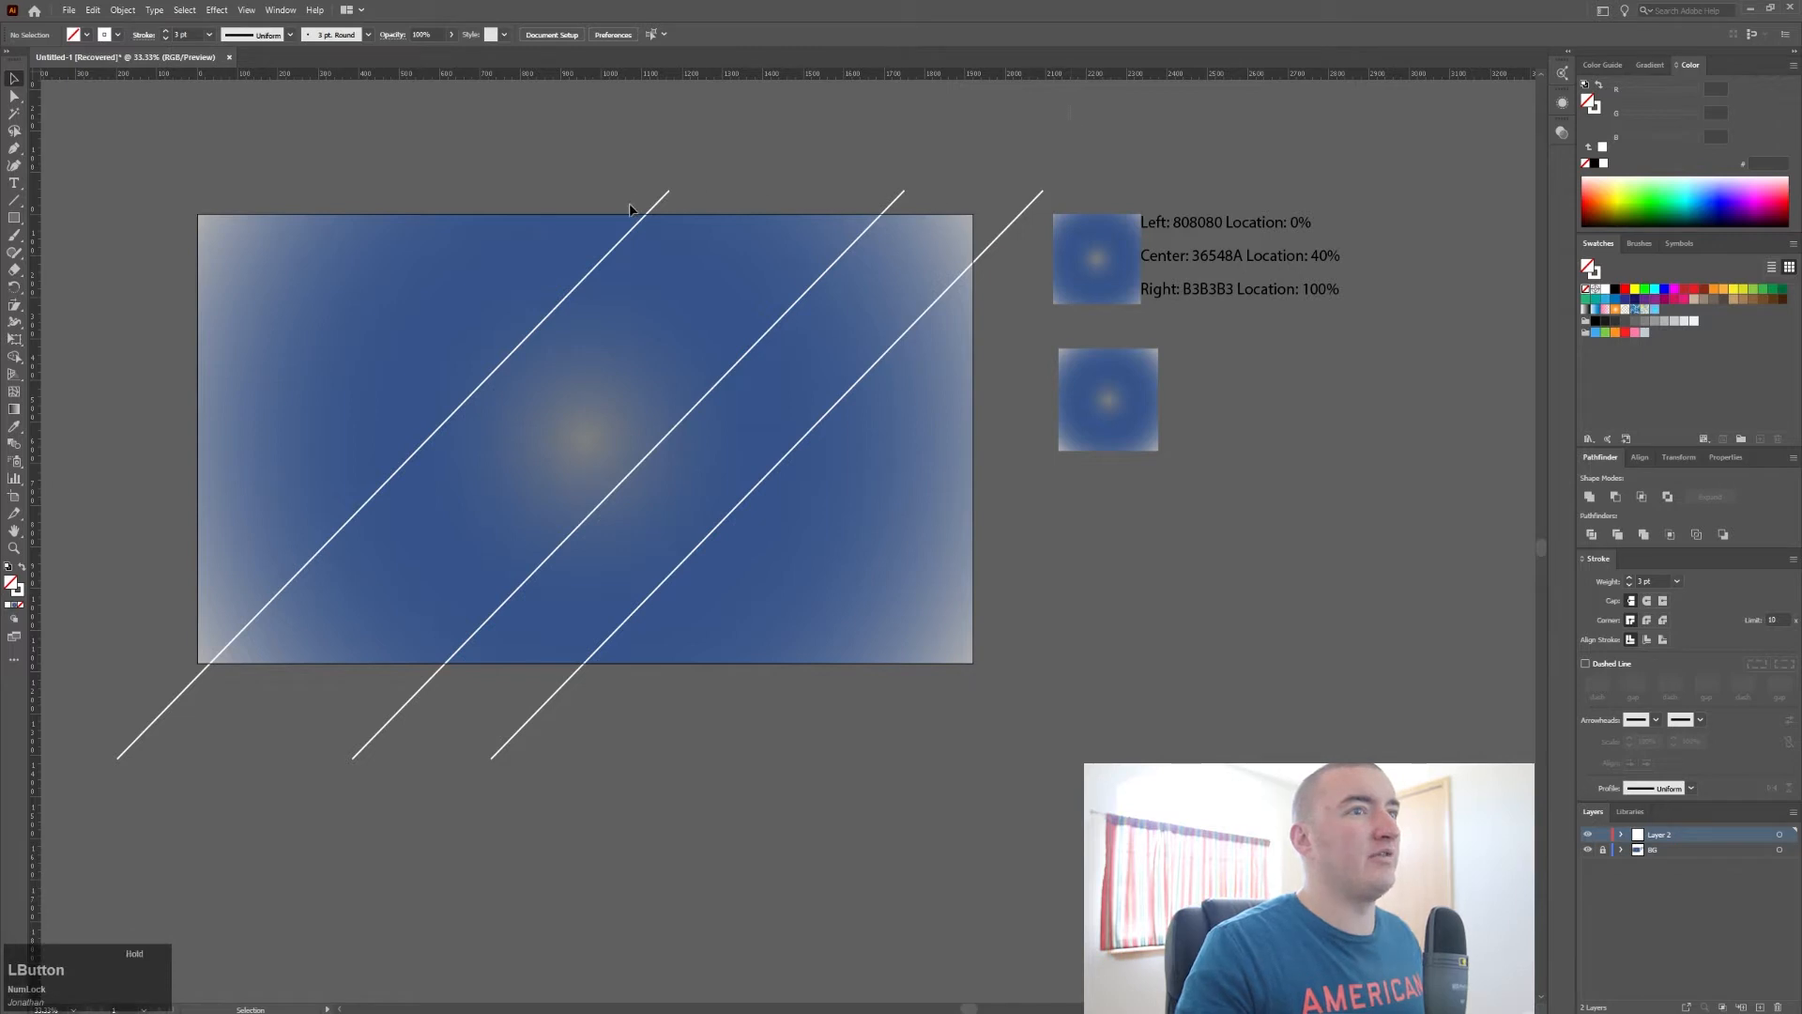
{"action": "left_click_drag", "start_coordinate": [629, 203], "coordinate": [648, 201]}
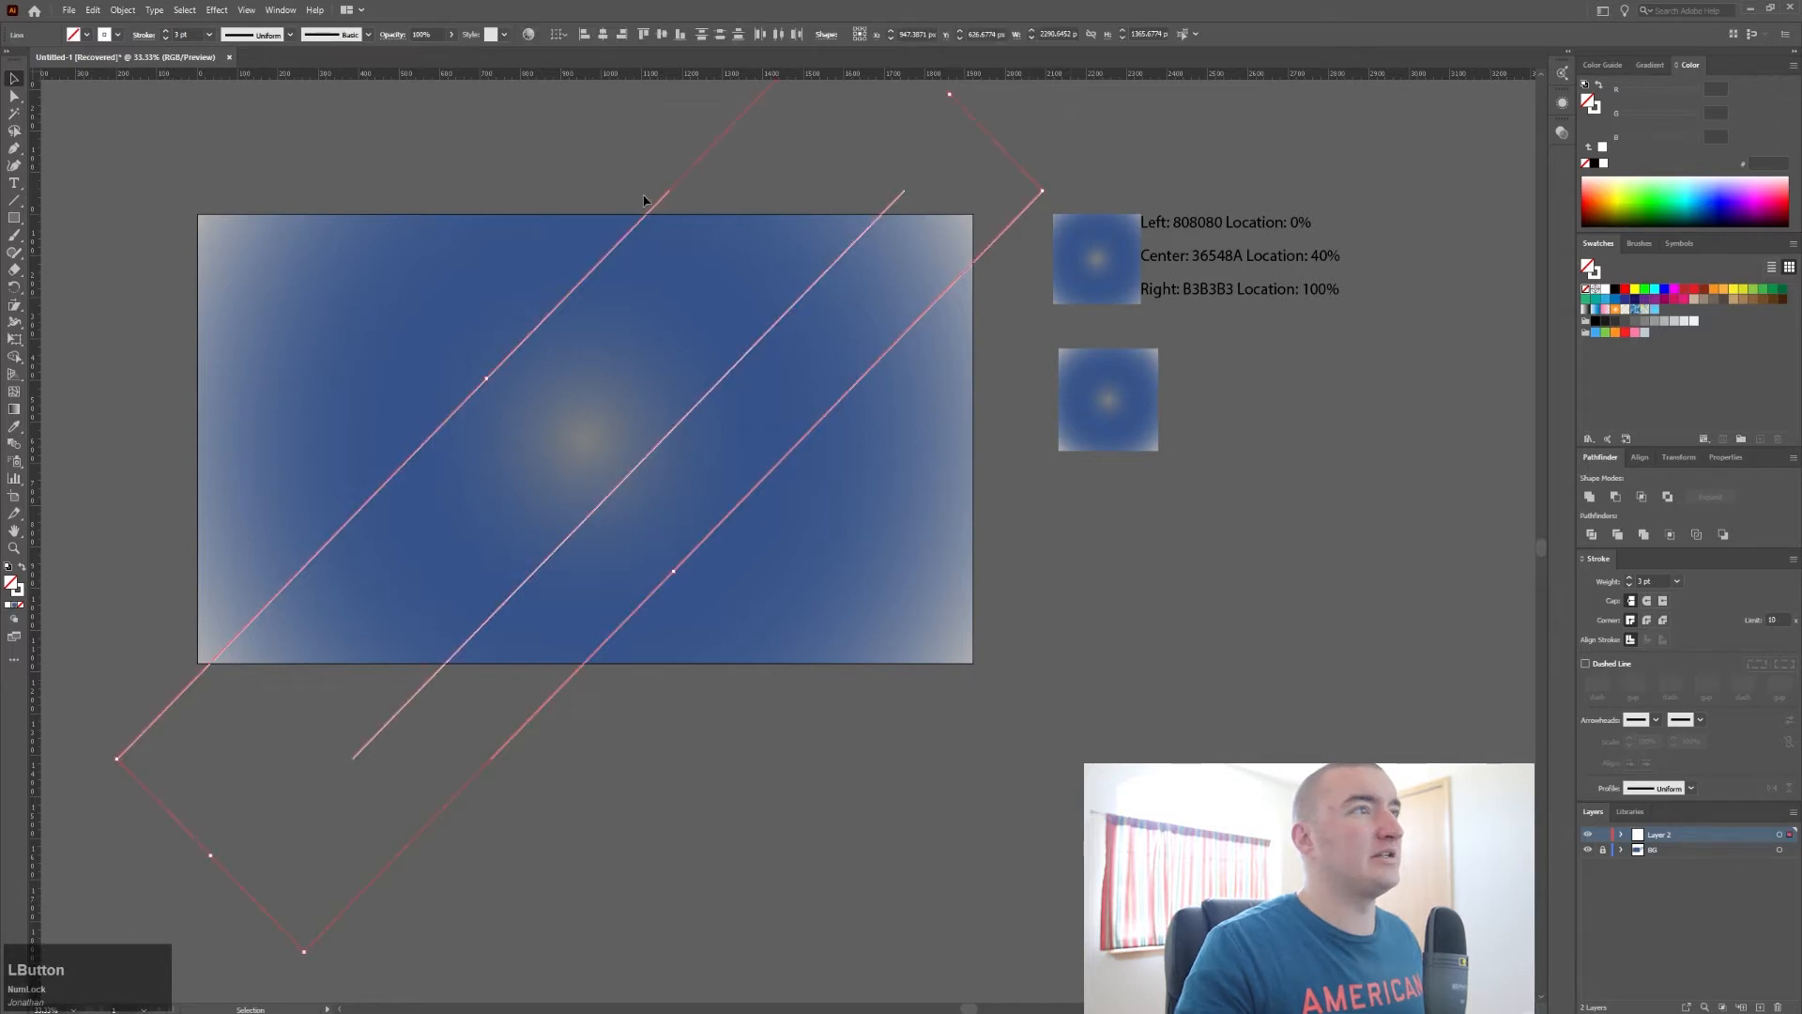
{"action": "left_click", "coordinate": [385, 35]}
{"action": "left_click", "coordinate": [277, 58]}
{"action": "left_click", "coordinate": [282, 209]}
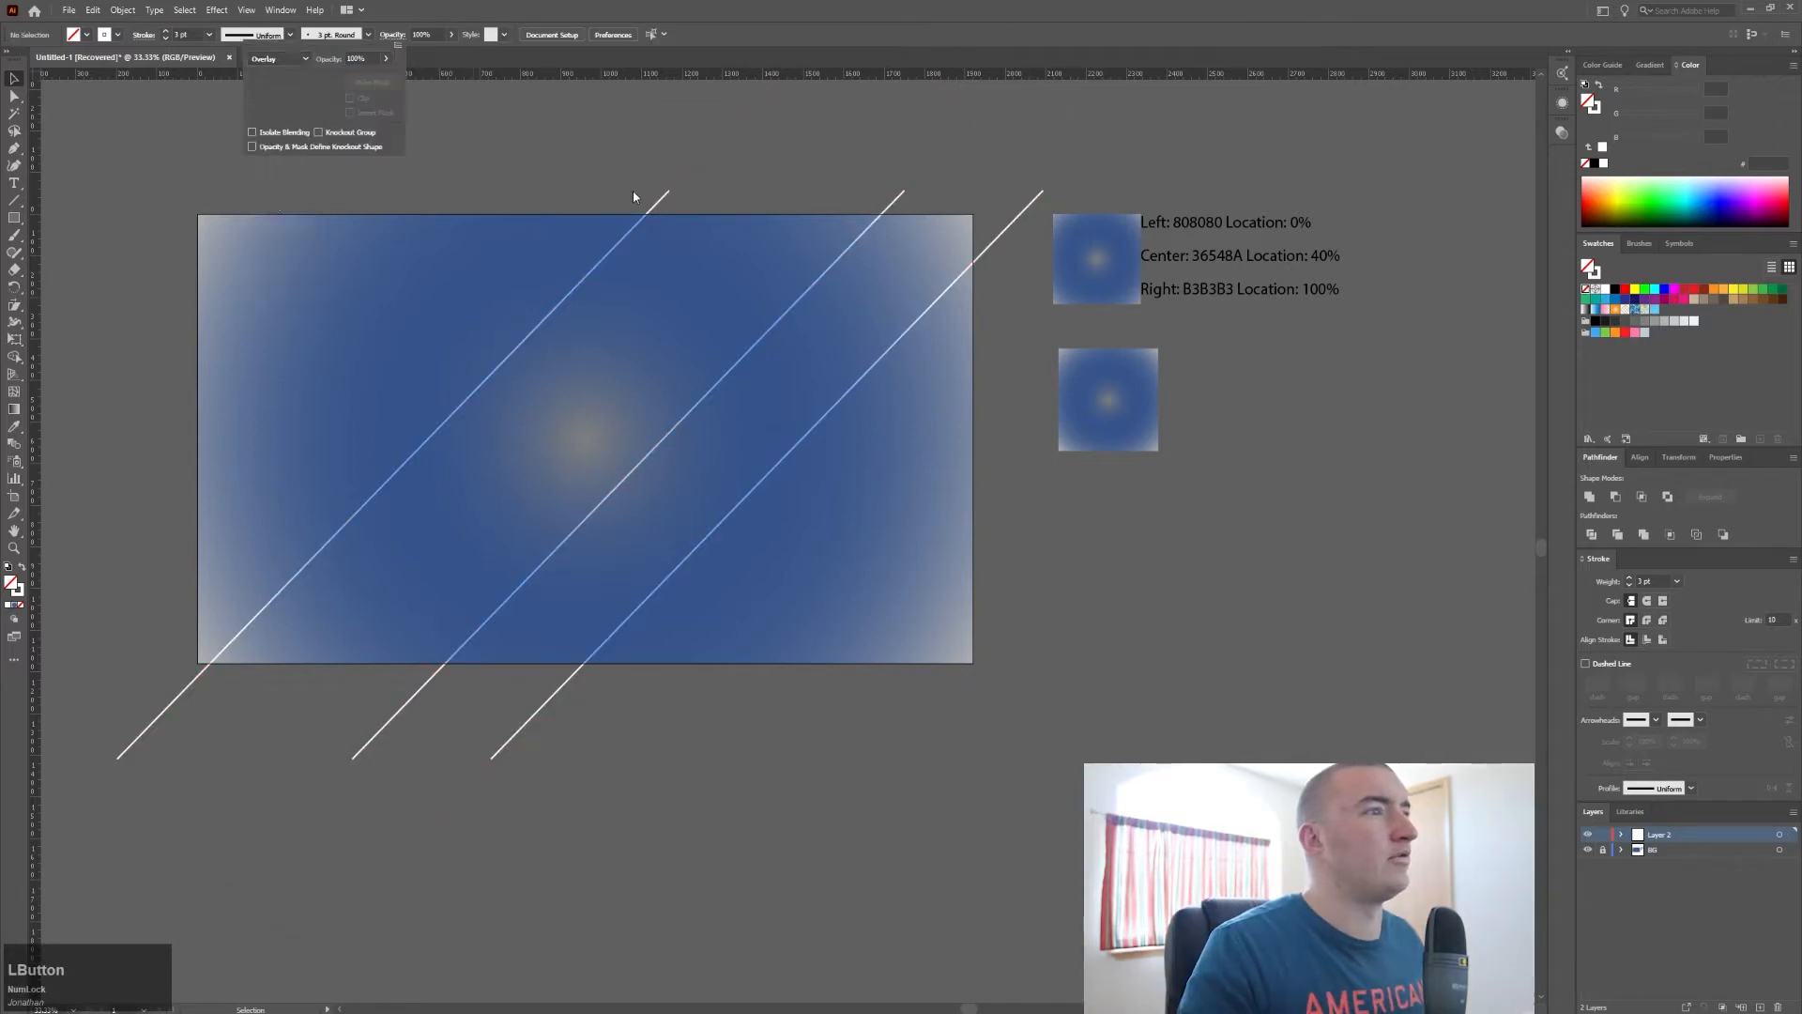
Step: Draw a vertical white rectangle without stroke, about 240 px wide and 1080 px tall, over the artboard's left half
{"action": "left_click", "coordinate": [14, 219]}
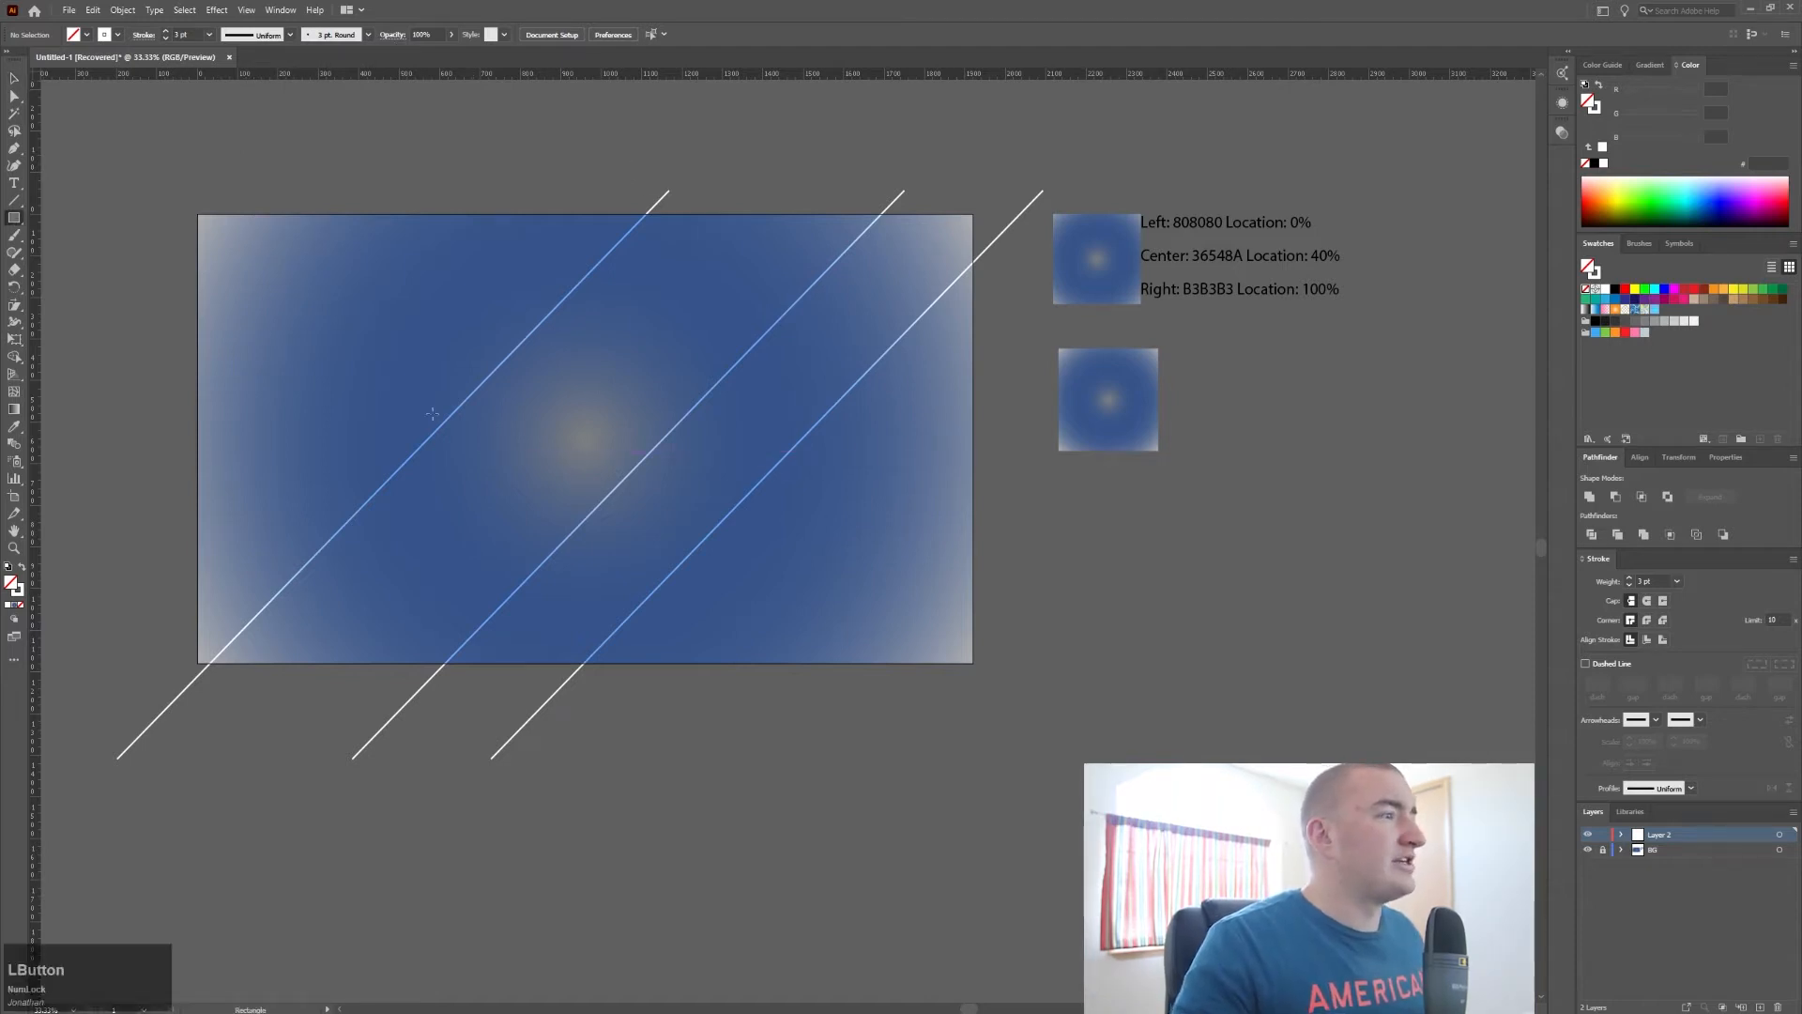
{"action": "left_click", "coordinate": [21, 568]}
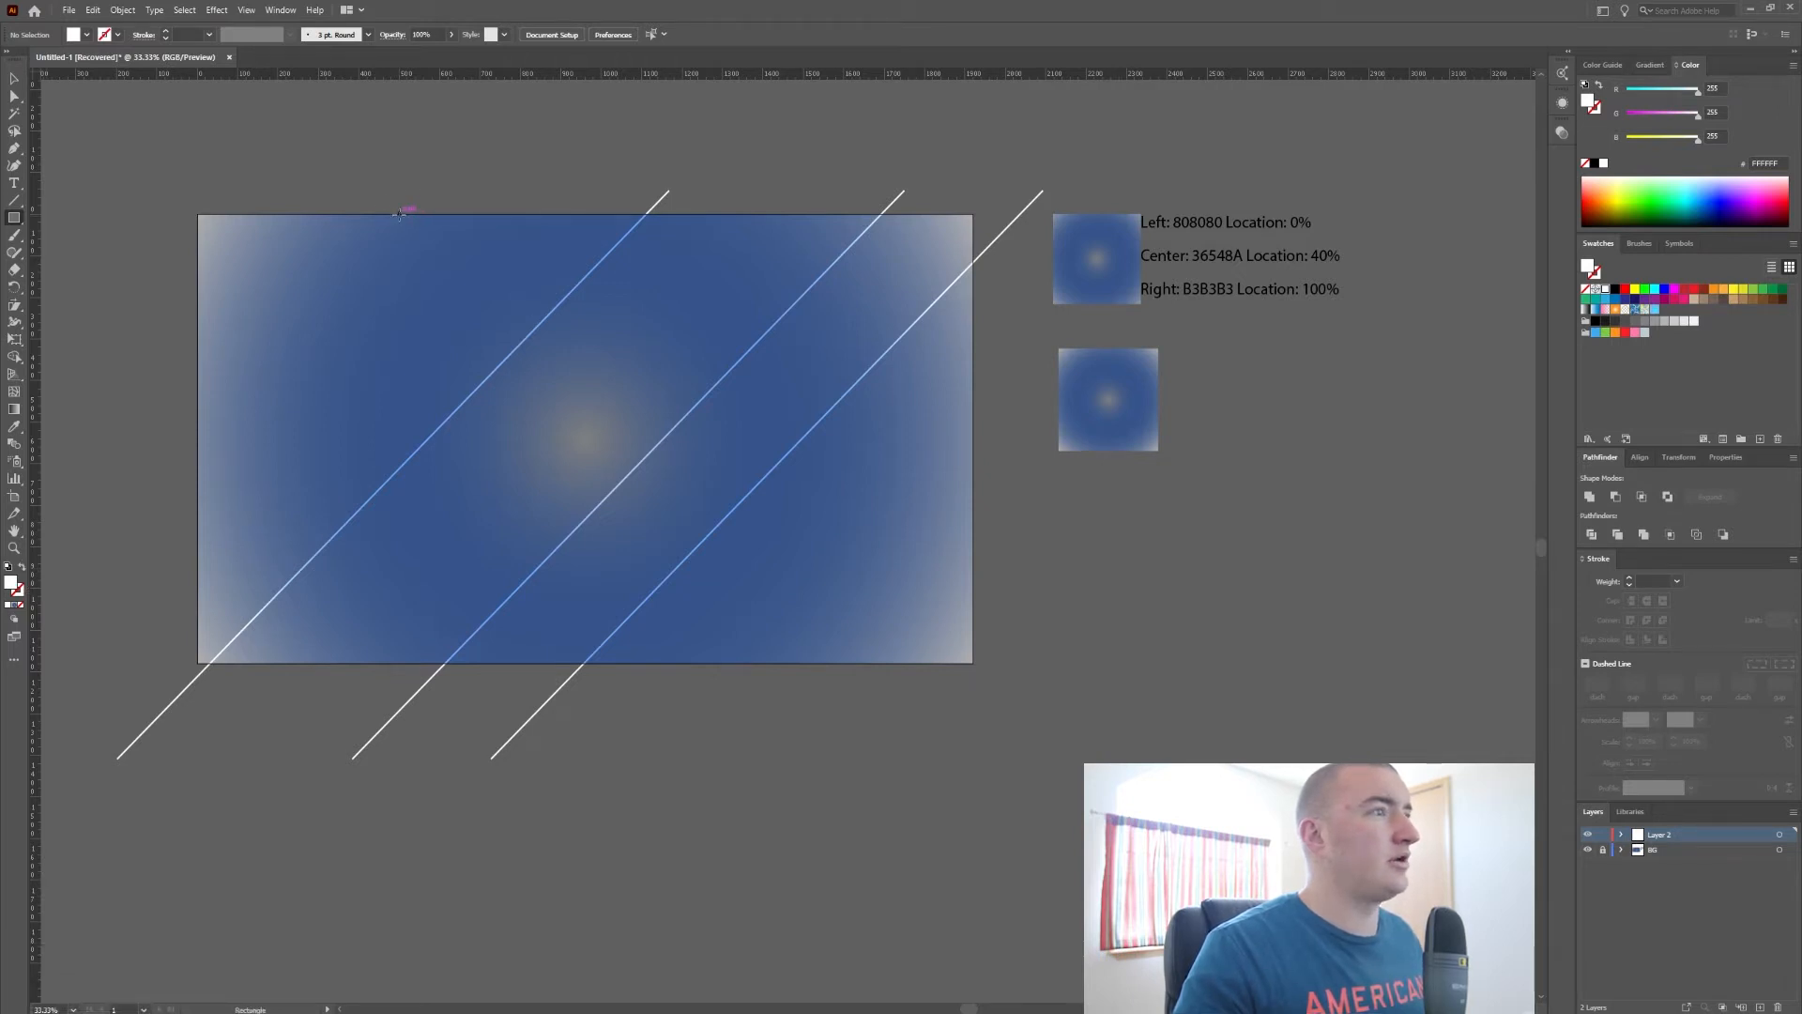
{"action": "left_click_drag", "start_coordinate": [399, 214], "coordinate": [497, 663]}
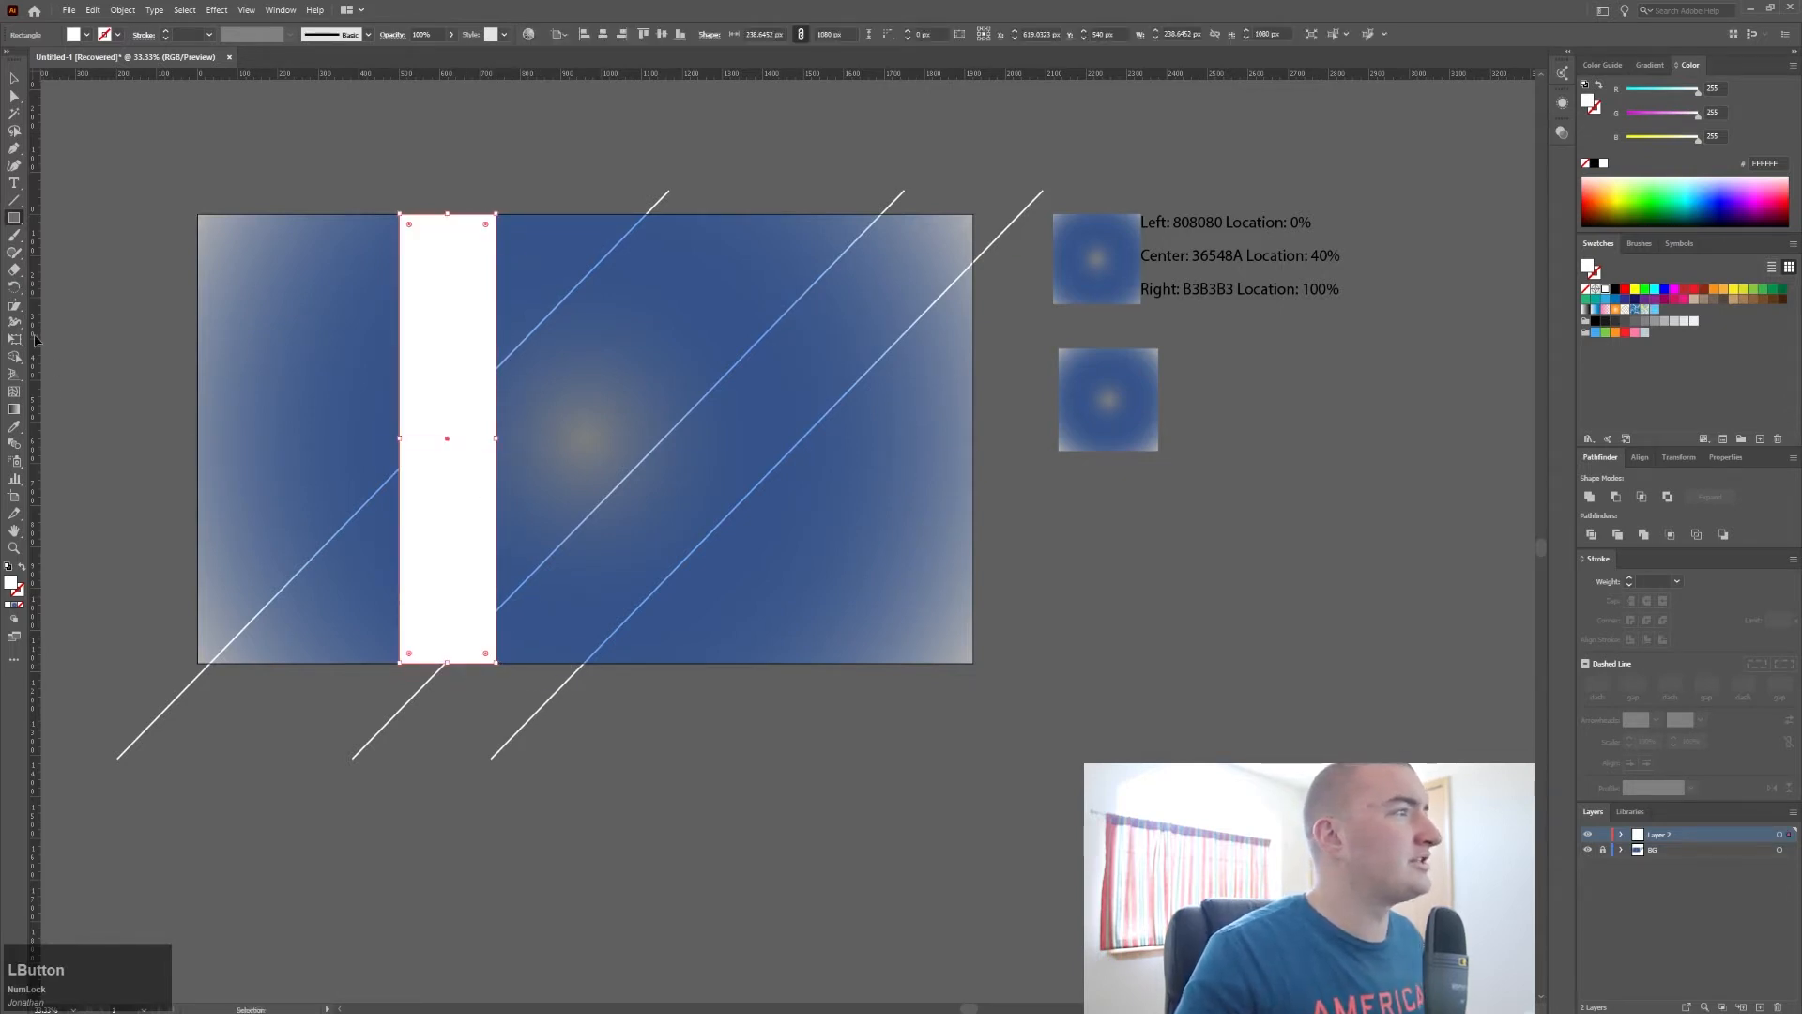
Step: Shear the white rectangle horizontally so it slants nearly parallel to the diagonal lines
{"action": "left_click", "coordinate": [15, 307]}
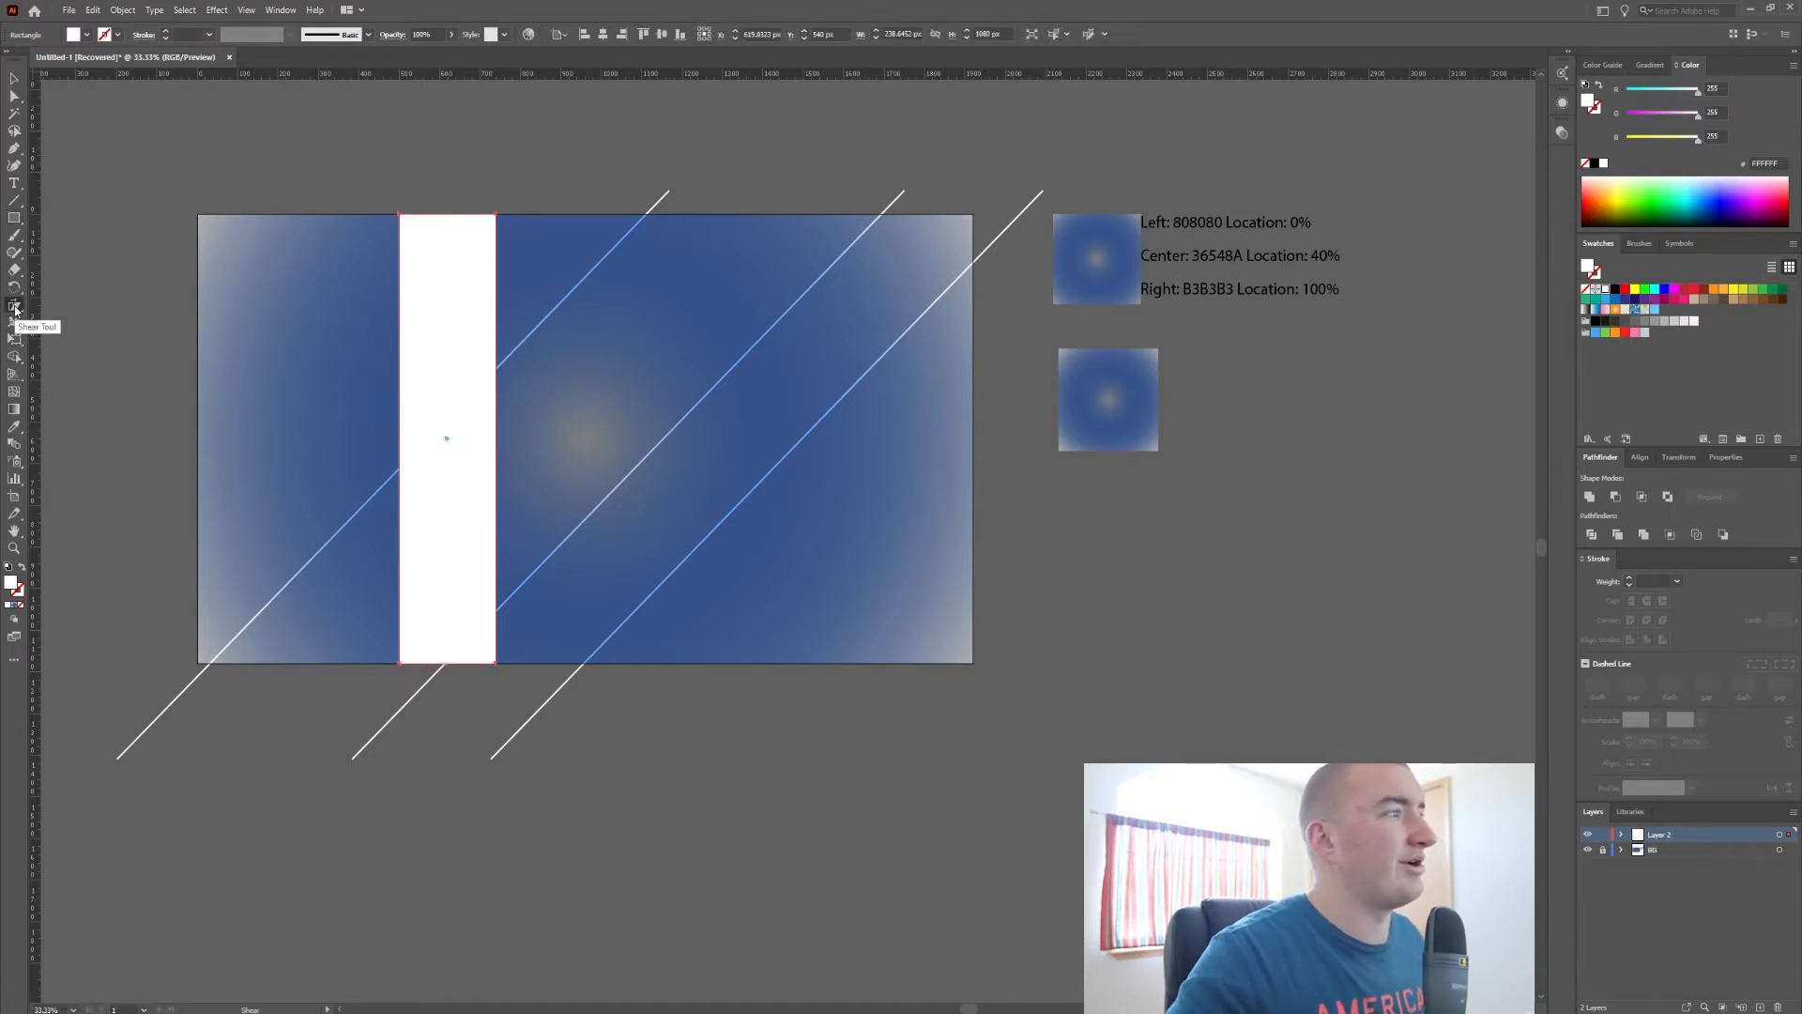
{"action": "left_click", "coordinate": [15, 667]}
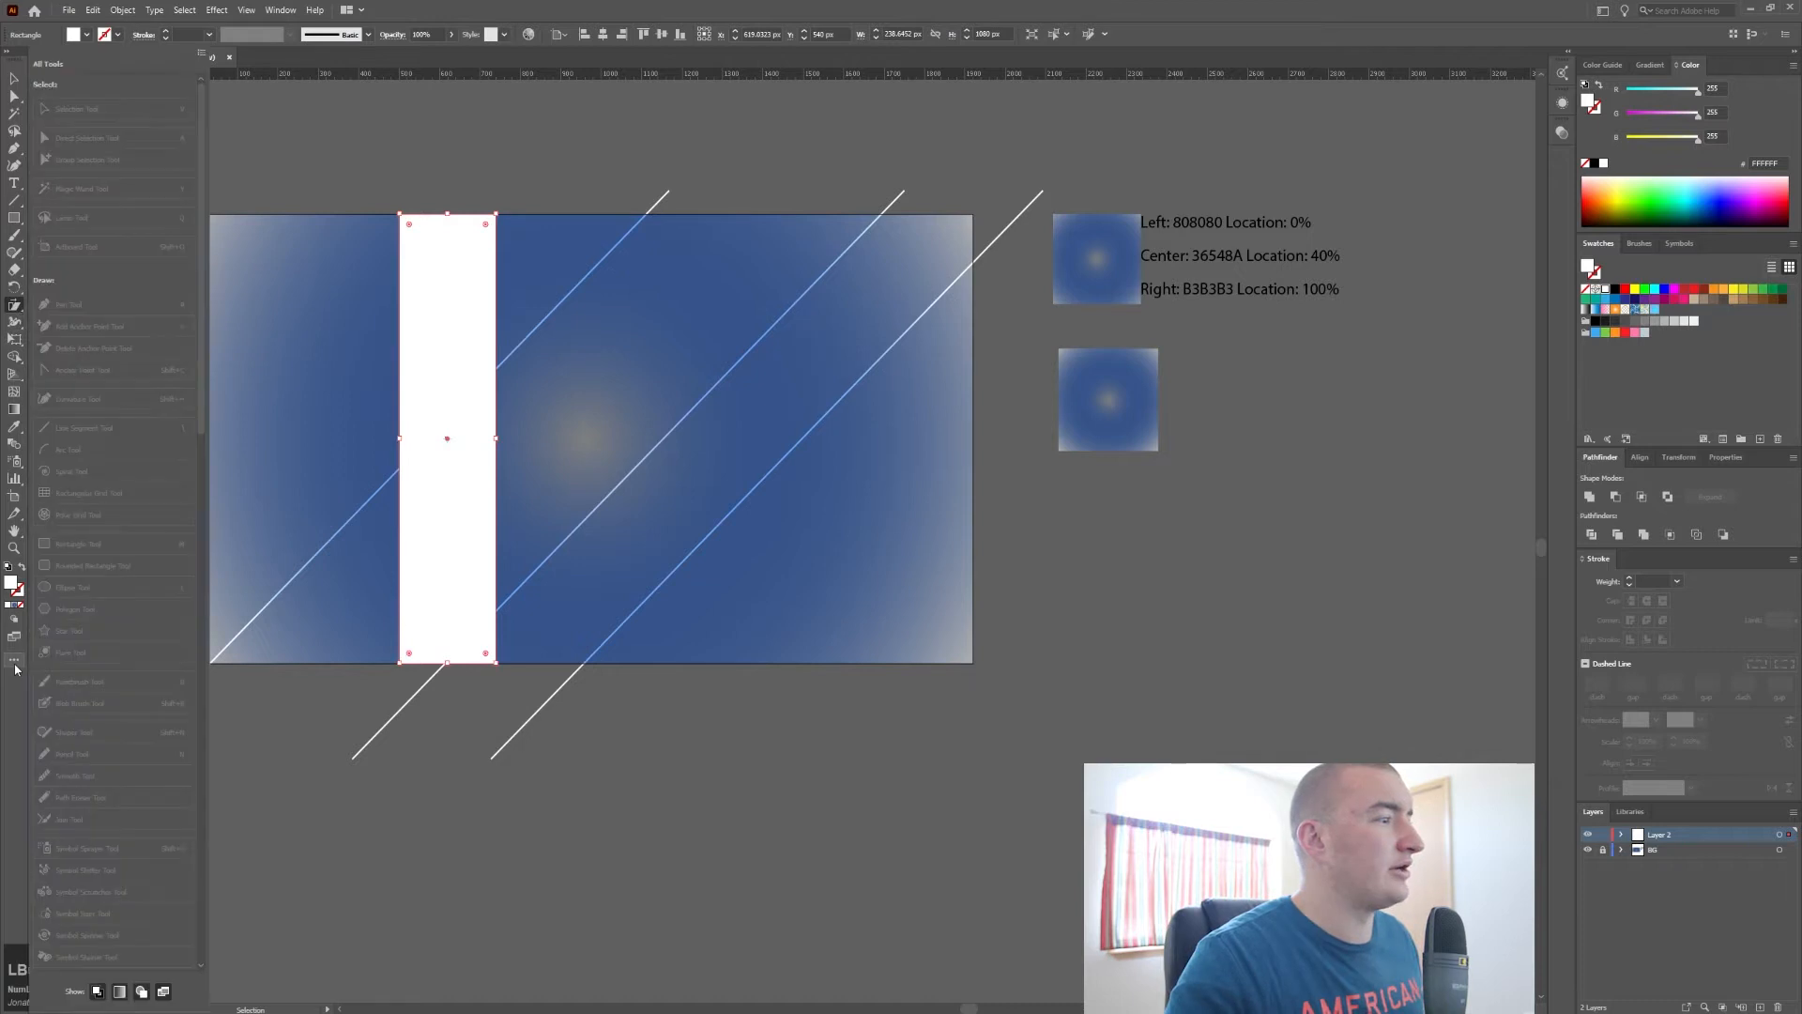
{"action": "scroll", "coordinate": [136, 506], "scroll_direction": "down", "scroll_amount": 5}
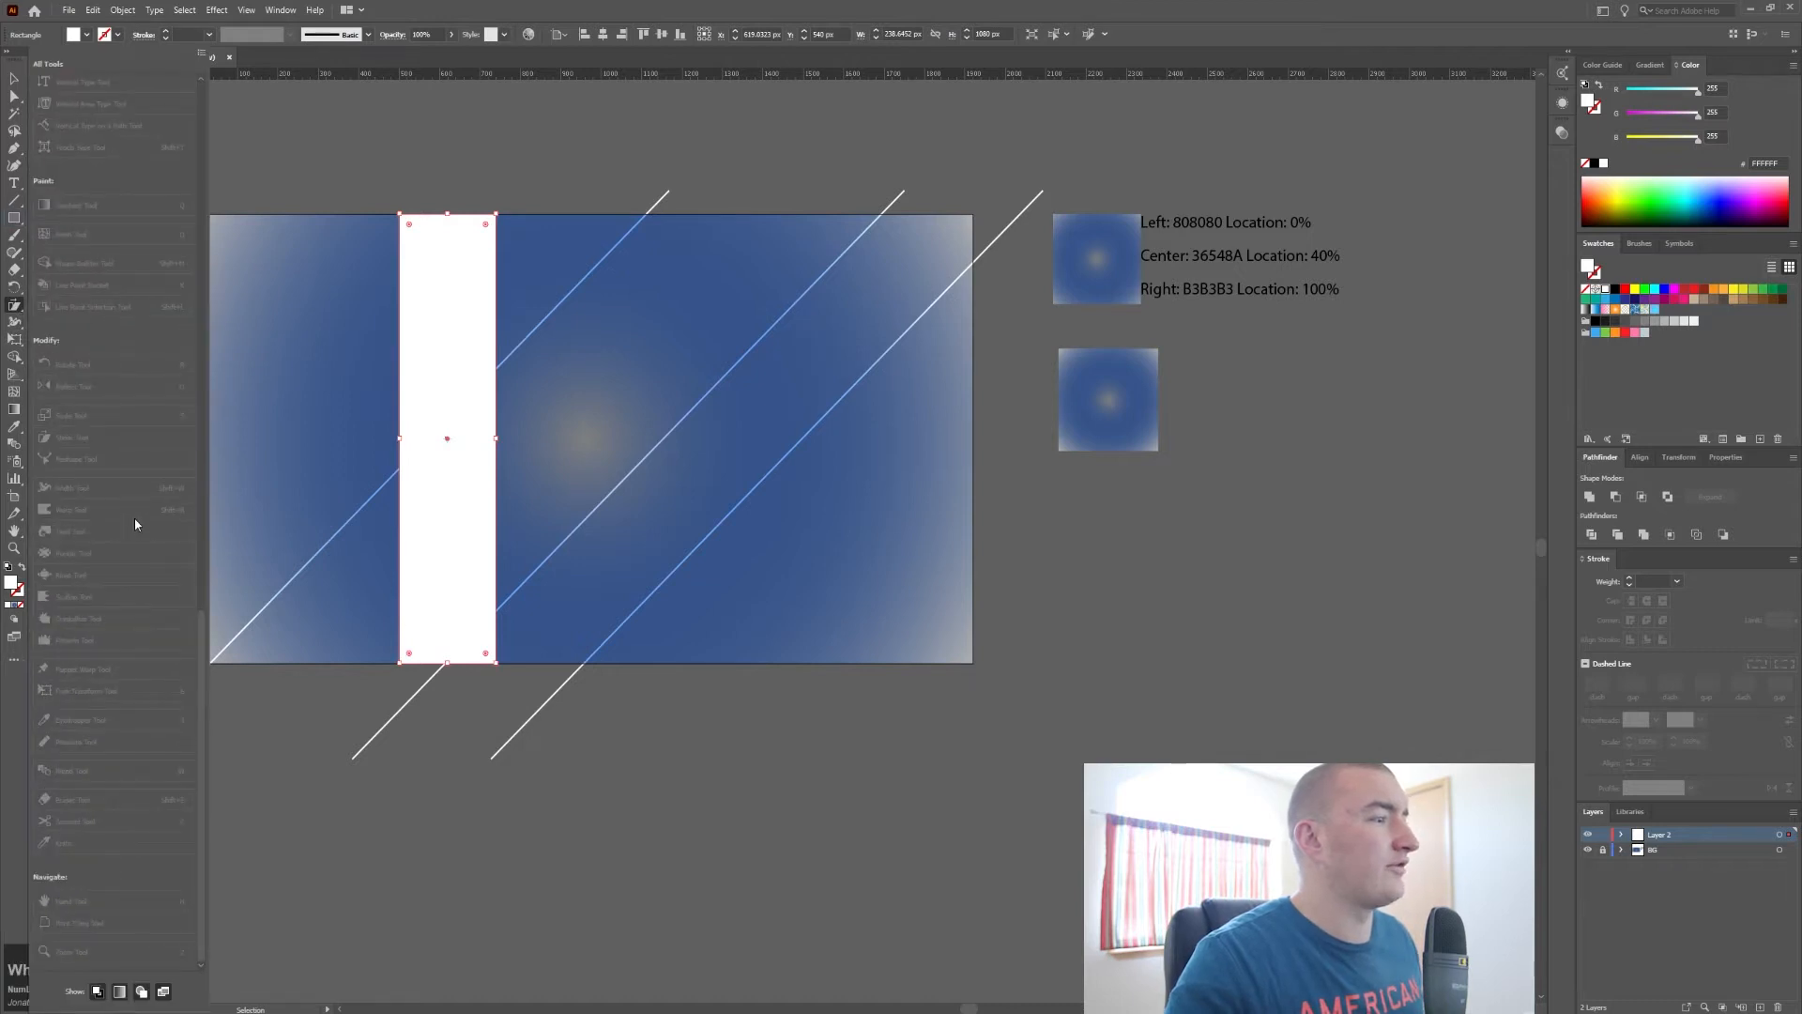
{"action": "left_click", "coordinate": [24, 728]}
{"action": "right_click", "coordinate": [18, 305]}
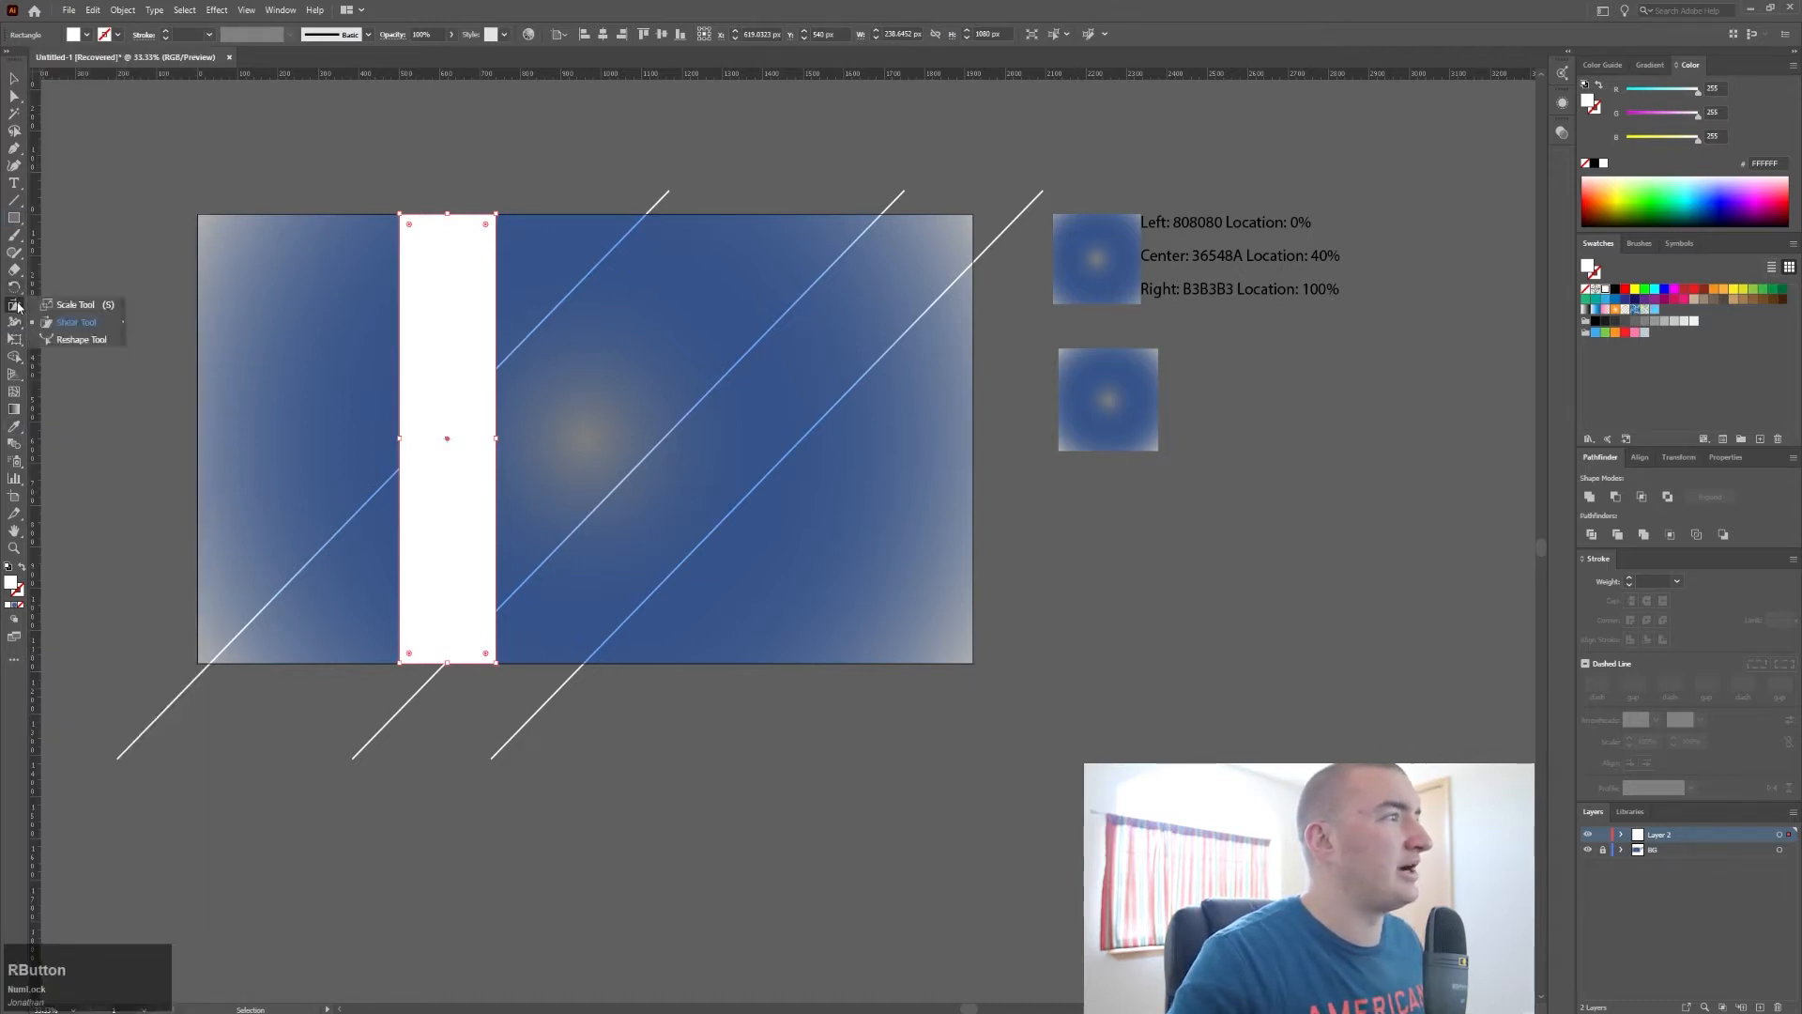
{"action": "left_click", "coordinate": [68, 321]}
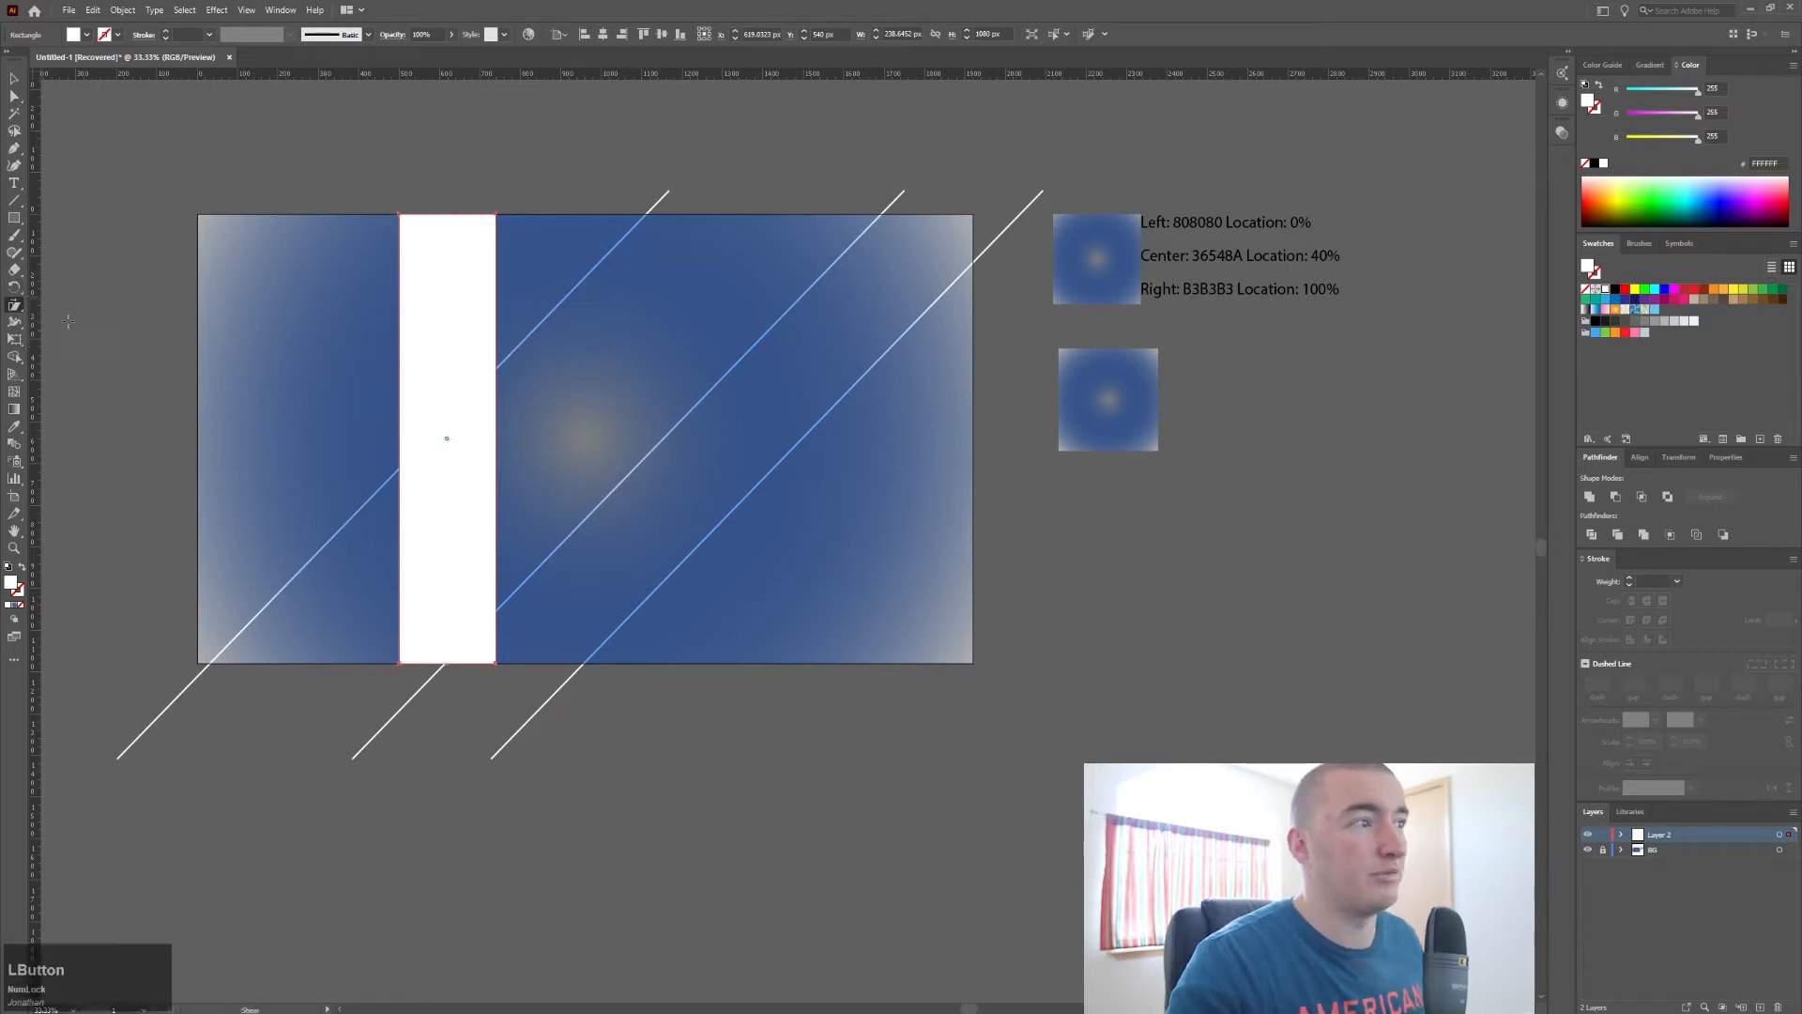
{"action": "left_click_drag", "start_coordinate": [448, 210], "coordinate": [699, 219]}
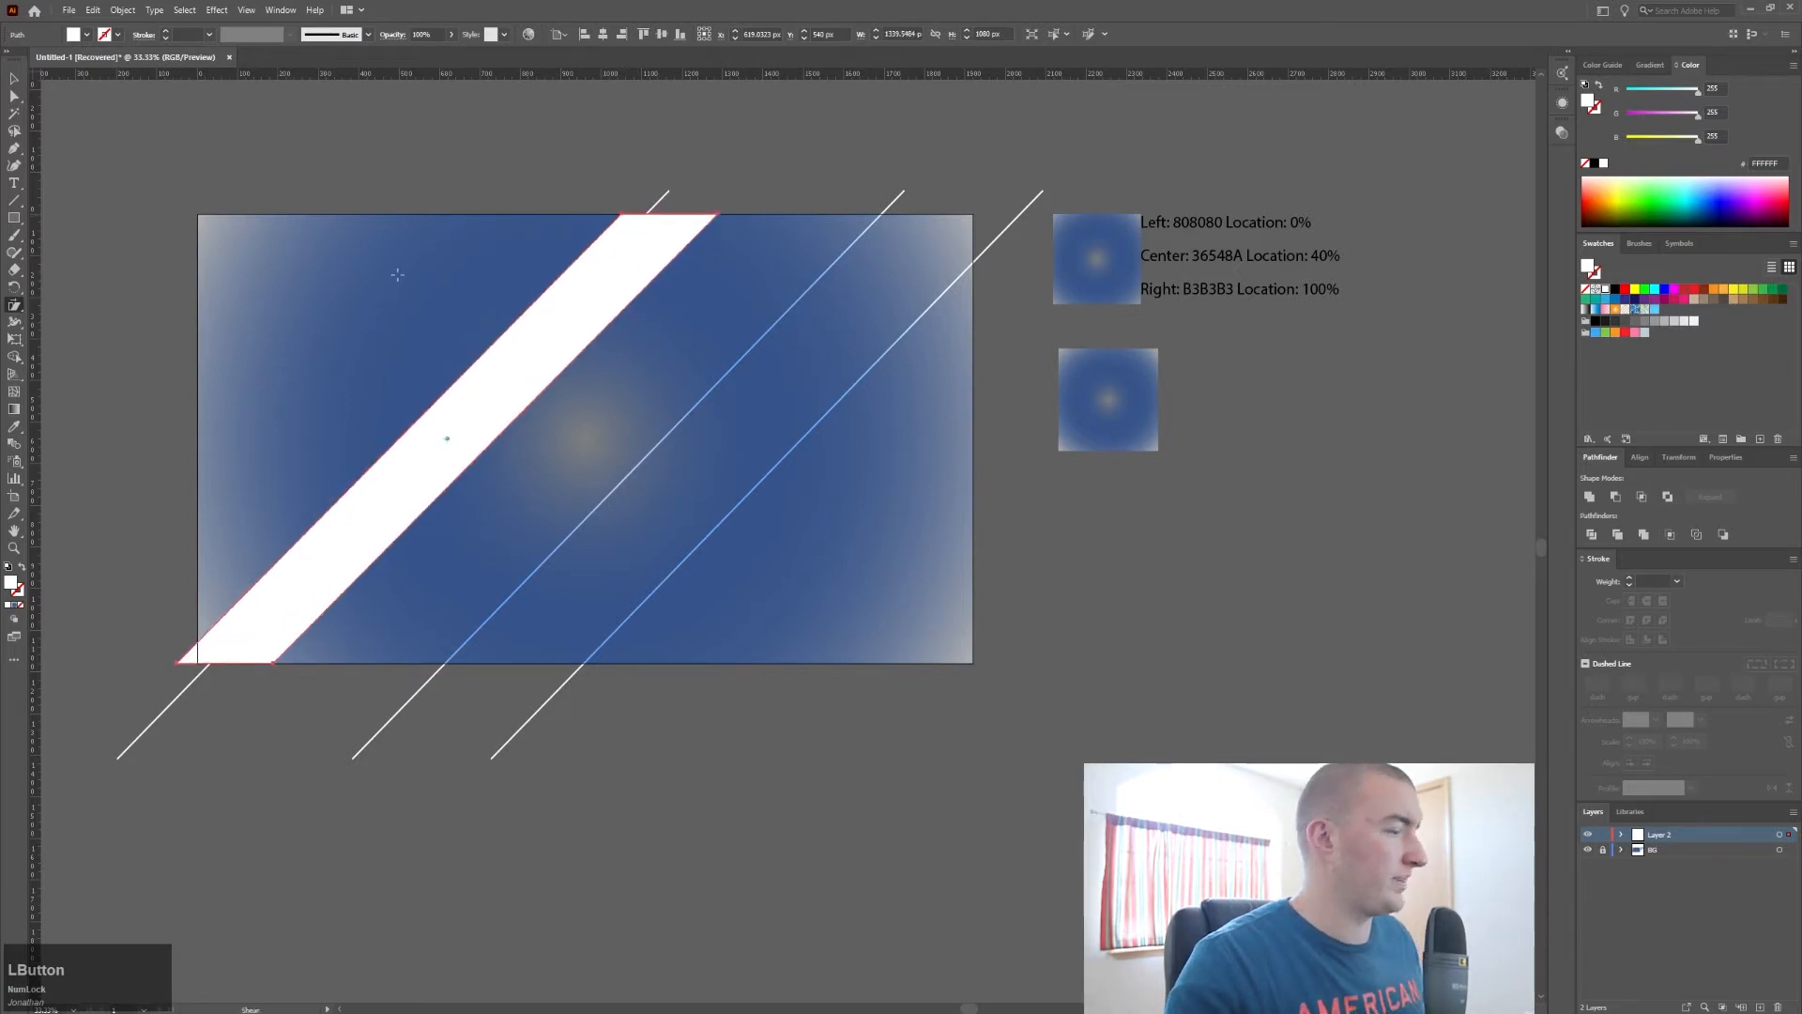
Step: Place the slanted white band against the leftmost diagonal line and fine-tune its shear to match that line's angle
{"action": "key", "text": "v"}
{"action": "left_click_drag", "start_coordinate": [583, 330], "coordinate": [613, 327]}
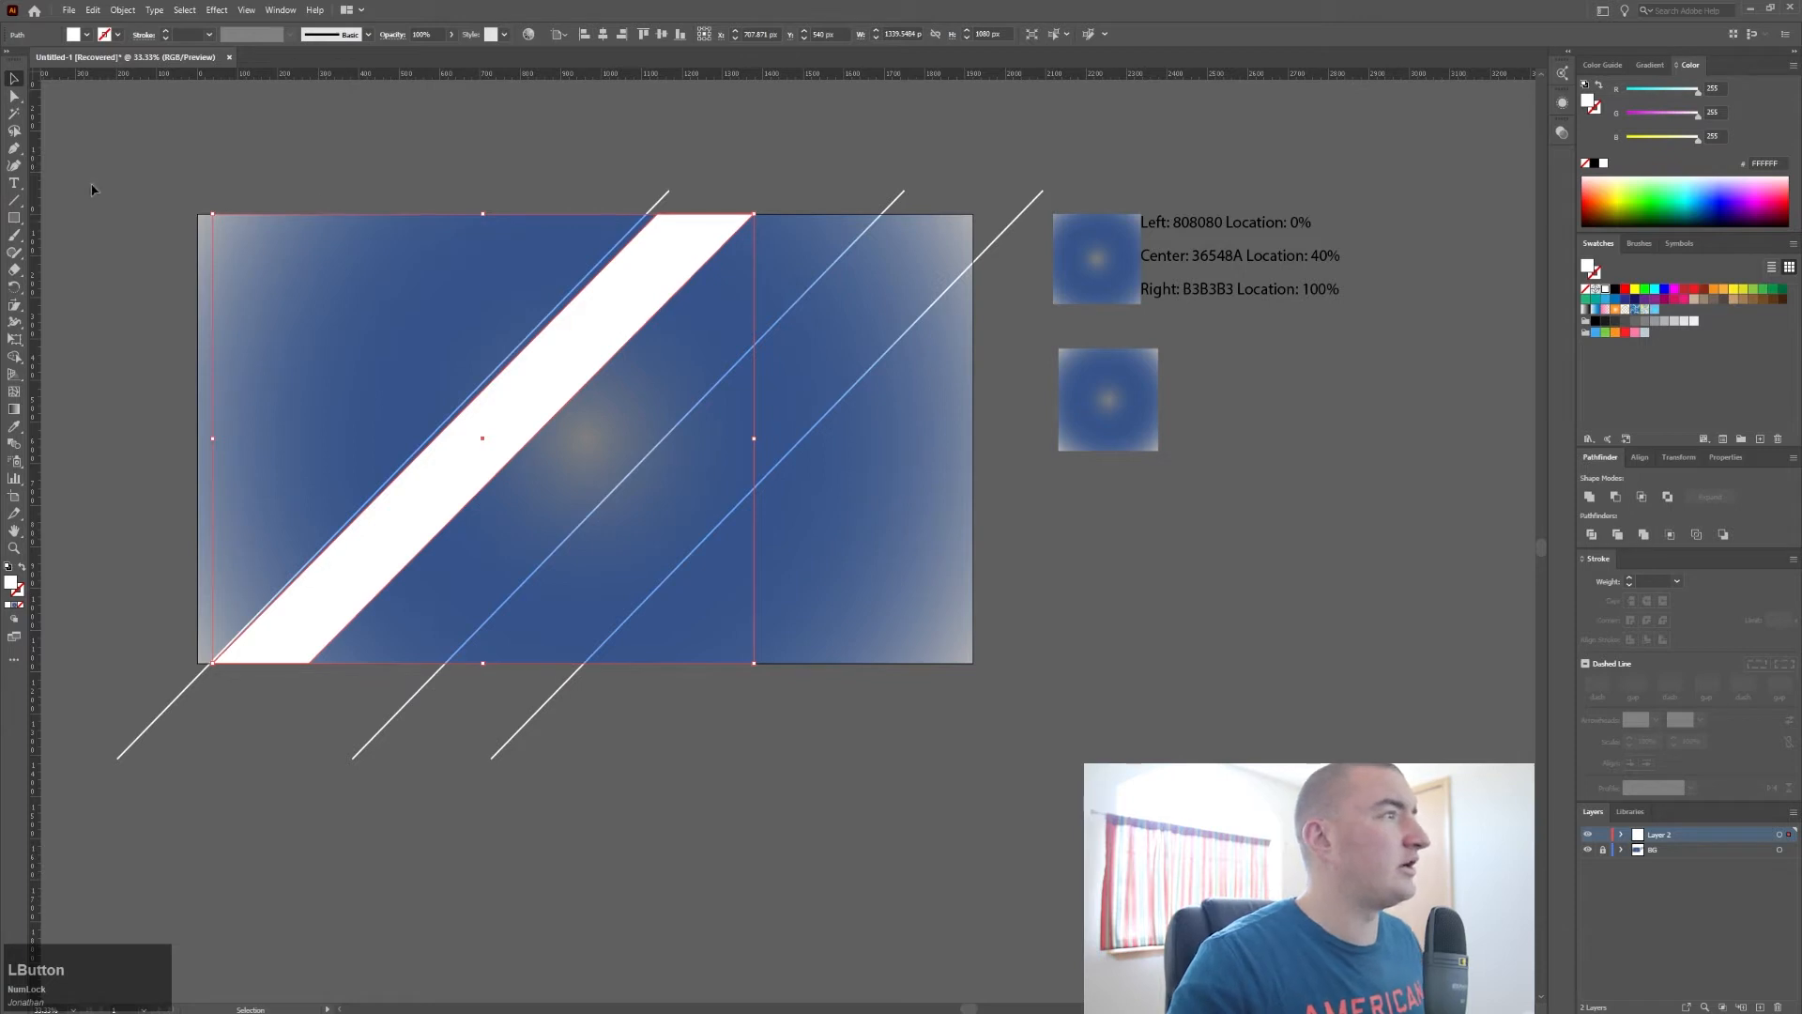
{"action": "left_click", "coordinate": [11, 322]}
{"action": "left_click_drag", "start_coordinate": [716, 214], "coordinate": [713, 217]}
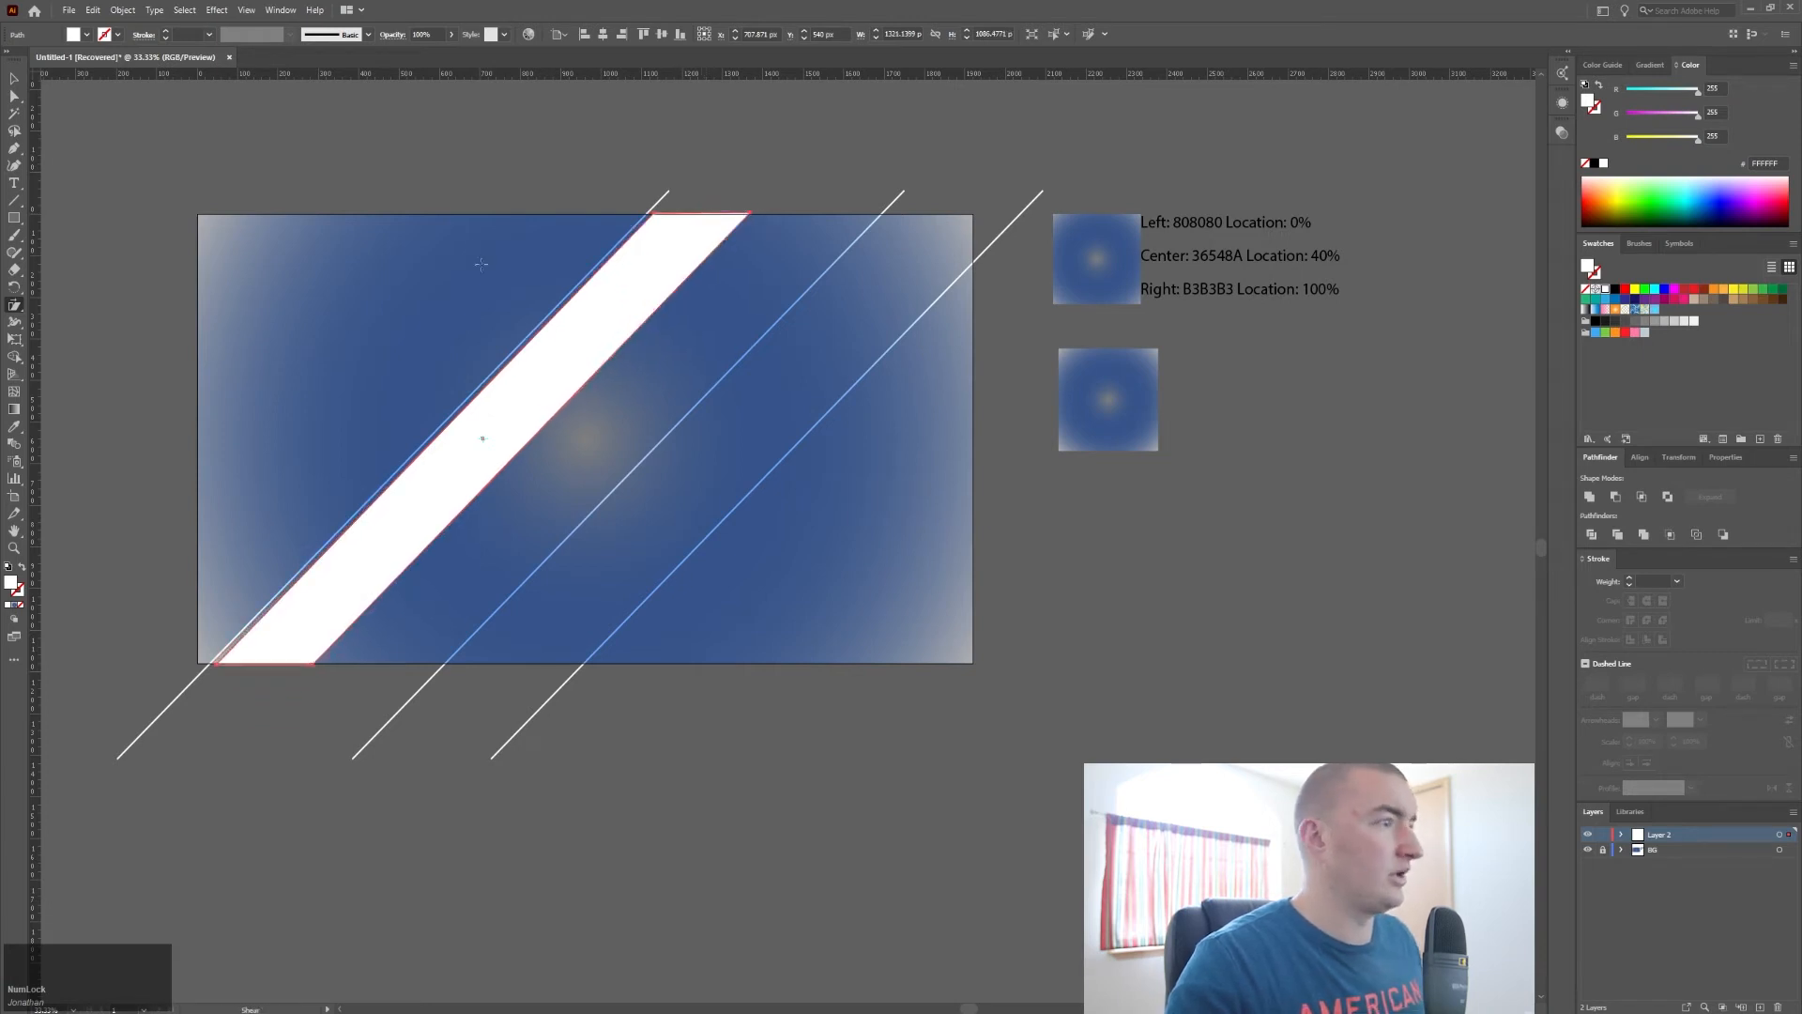
{"action": "key", "text": "v"}
{"action": "left_click_drag", "start_coordinate": [534, 392], "coordinate": [531, 393]}
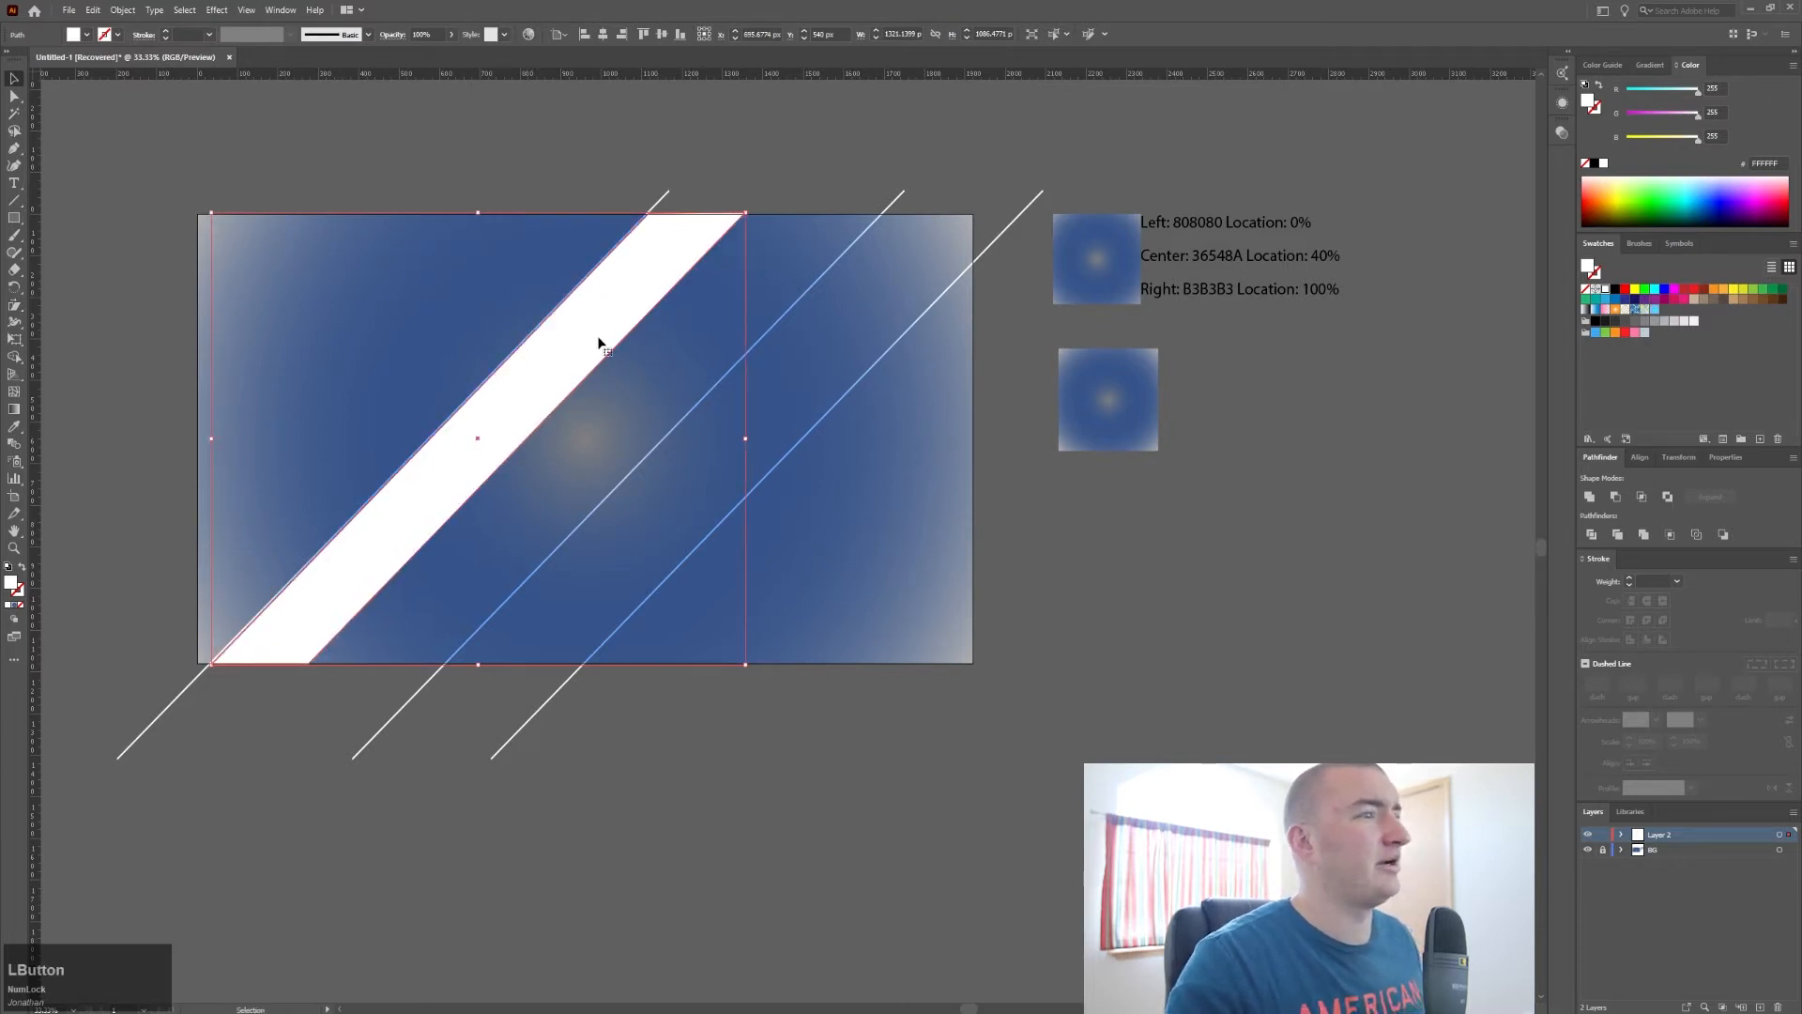
Step: Fill the slanted white band with a radial gradient running from black at the center to white at the ends
{"action": "left_click", "coordinate": [1652, 65]}
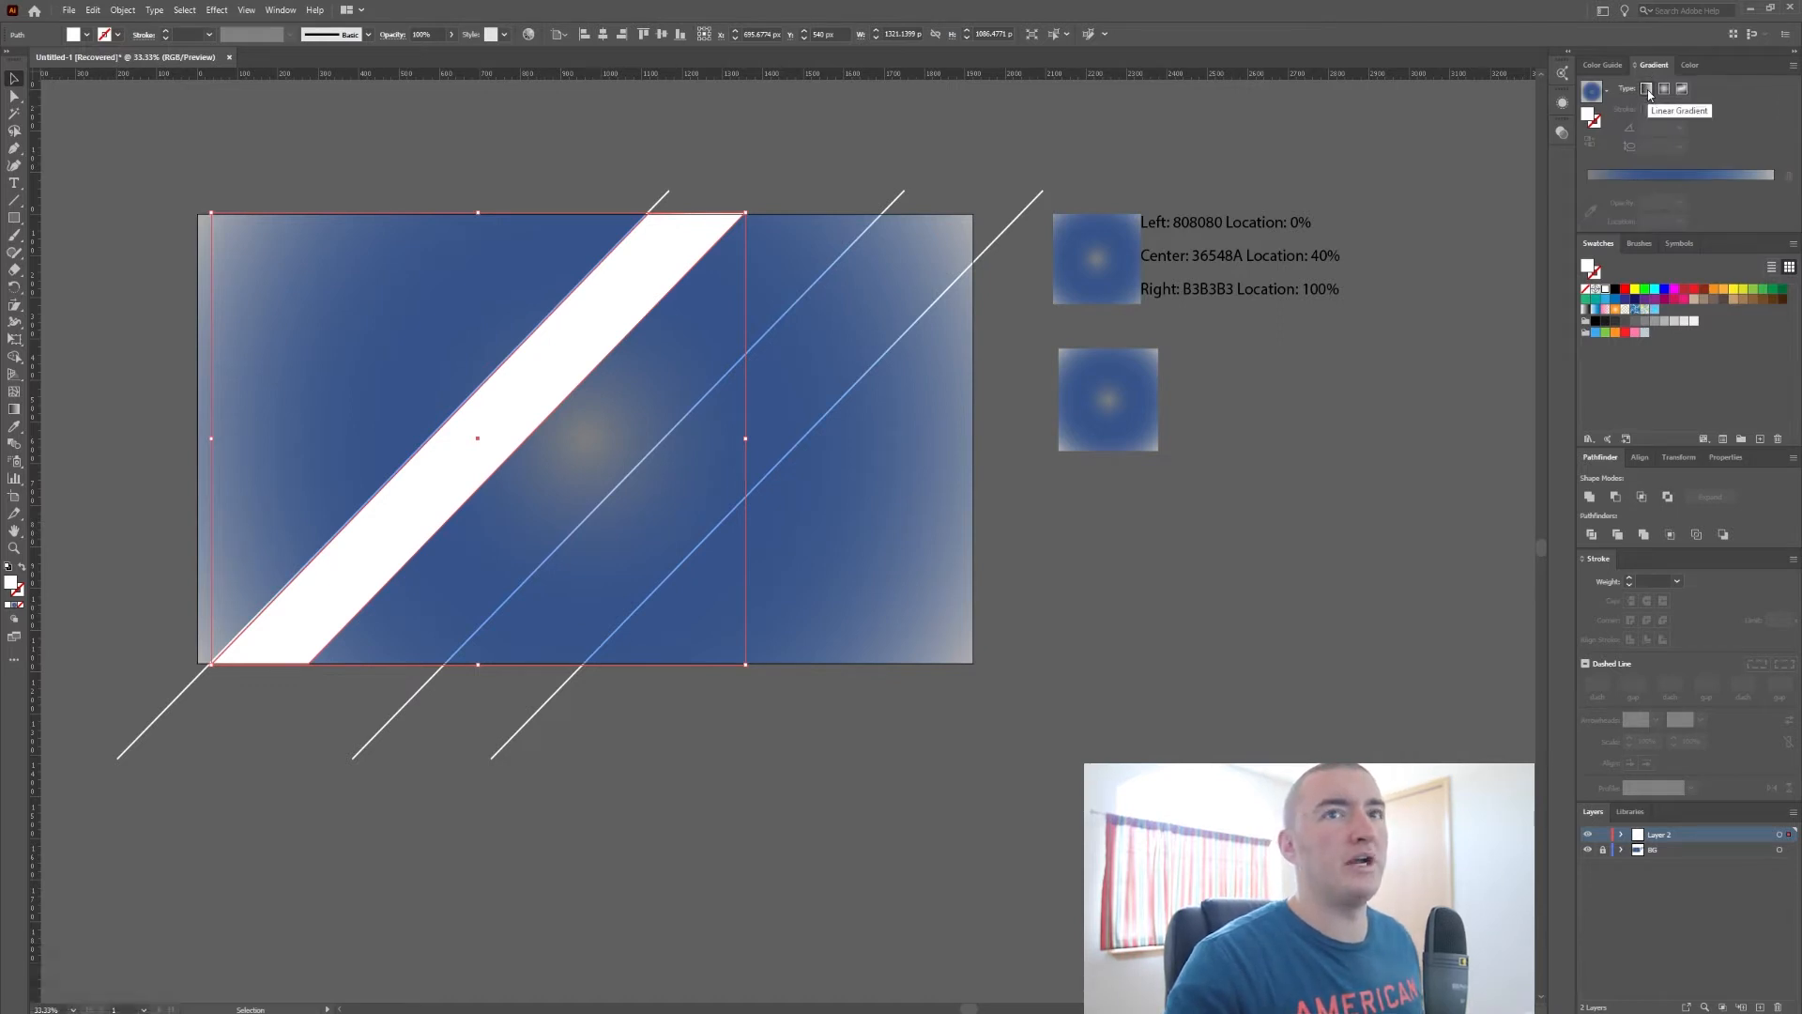
{"action": "left_click", "coordinate": [1648, 94]}
{"action": "left_click", "coordinate": [1605, 91]}
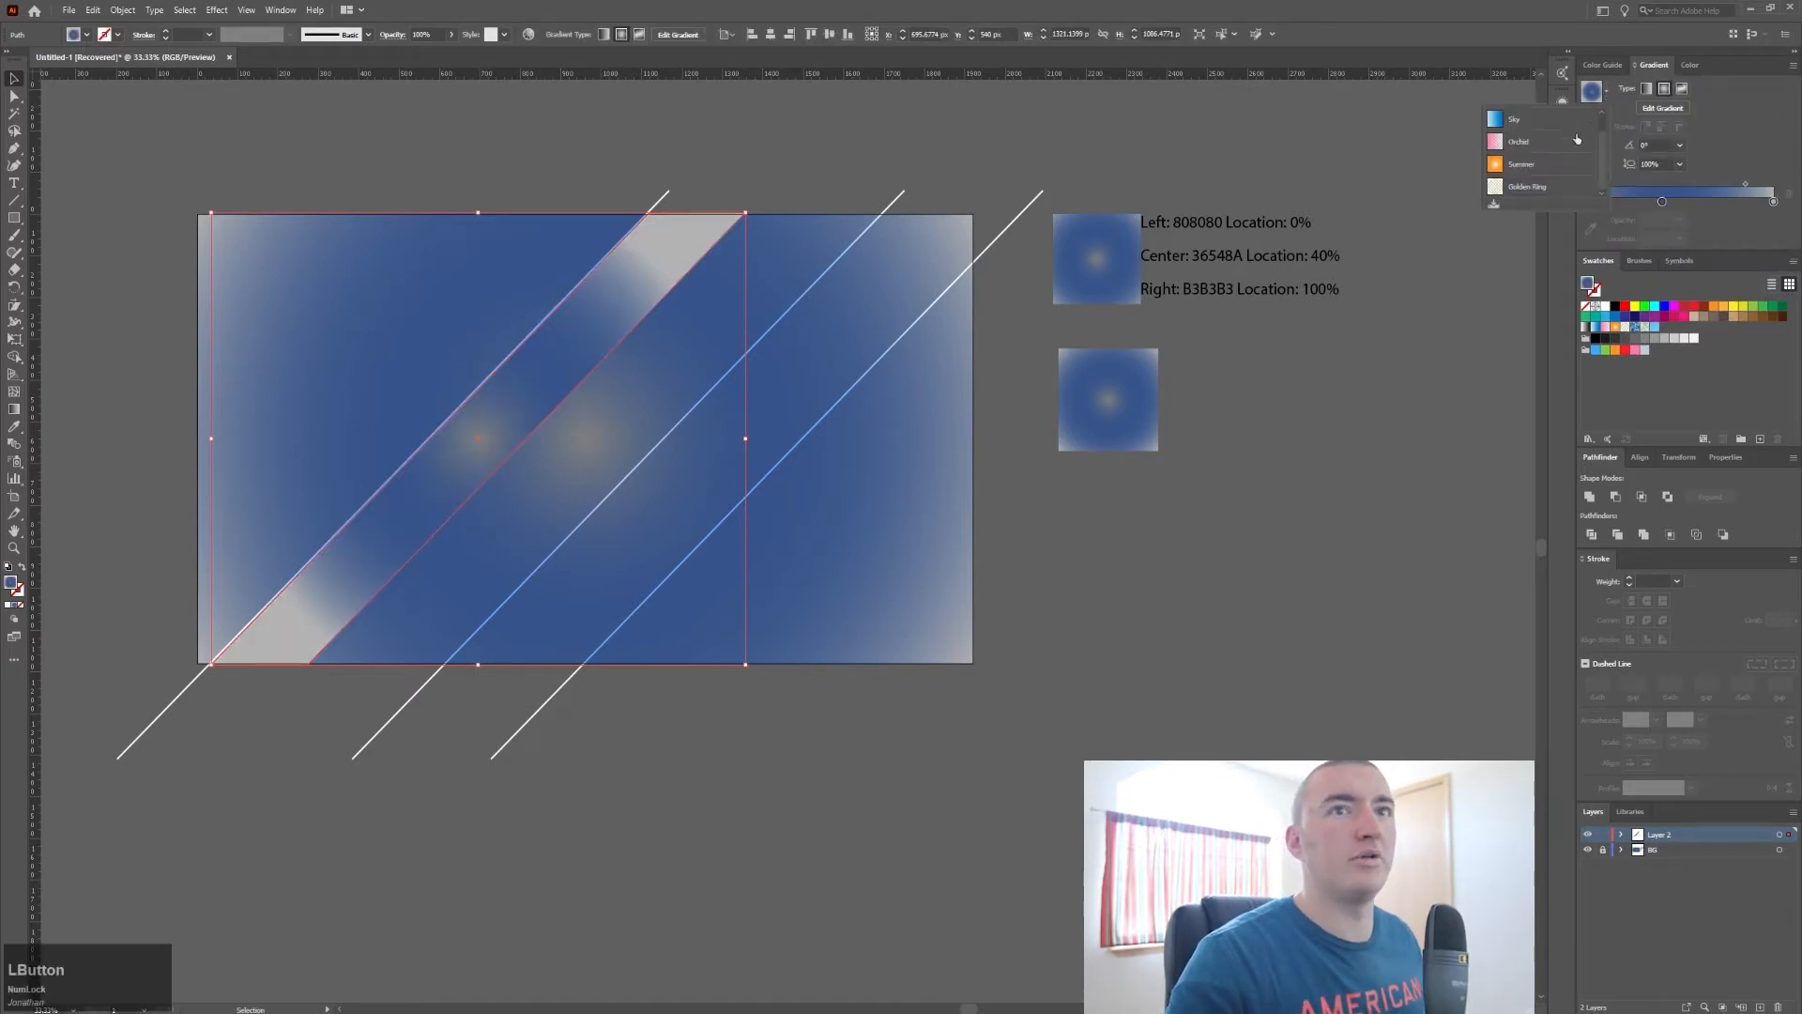
{"action": "scroll", "coordinate": [1576, 139], "scroll_direction": "up", "scroll_amount": 1}
{"action": "left_click", "coordinate": [1547, 128]}
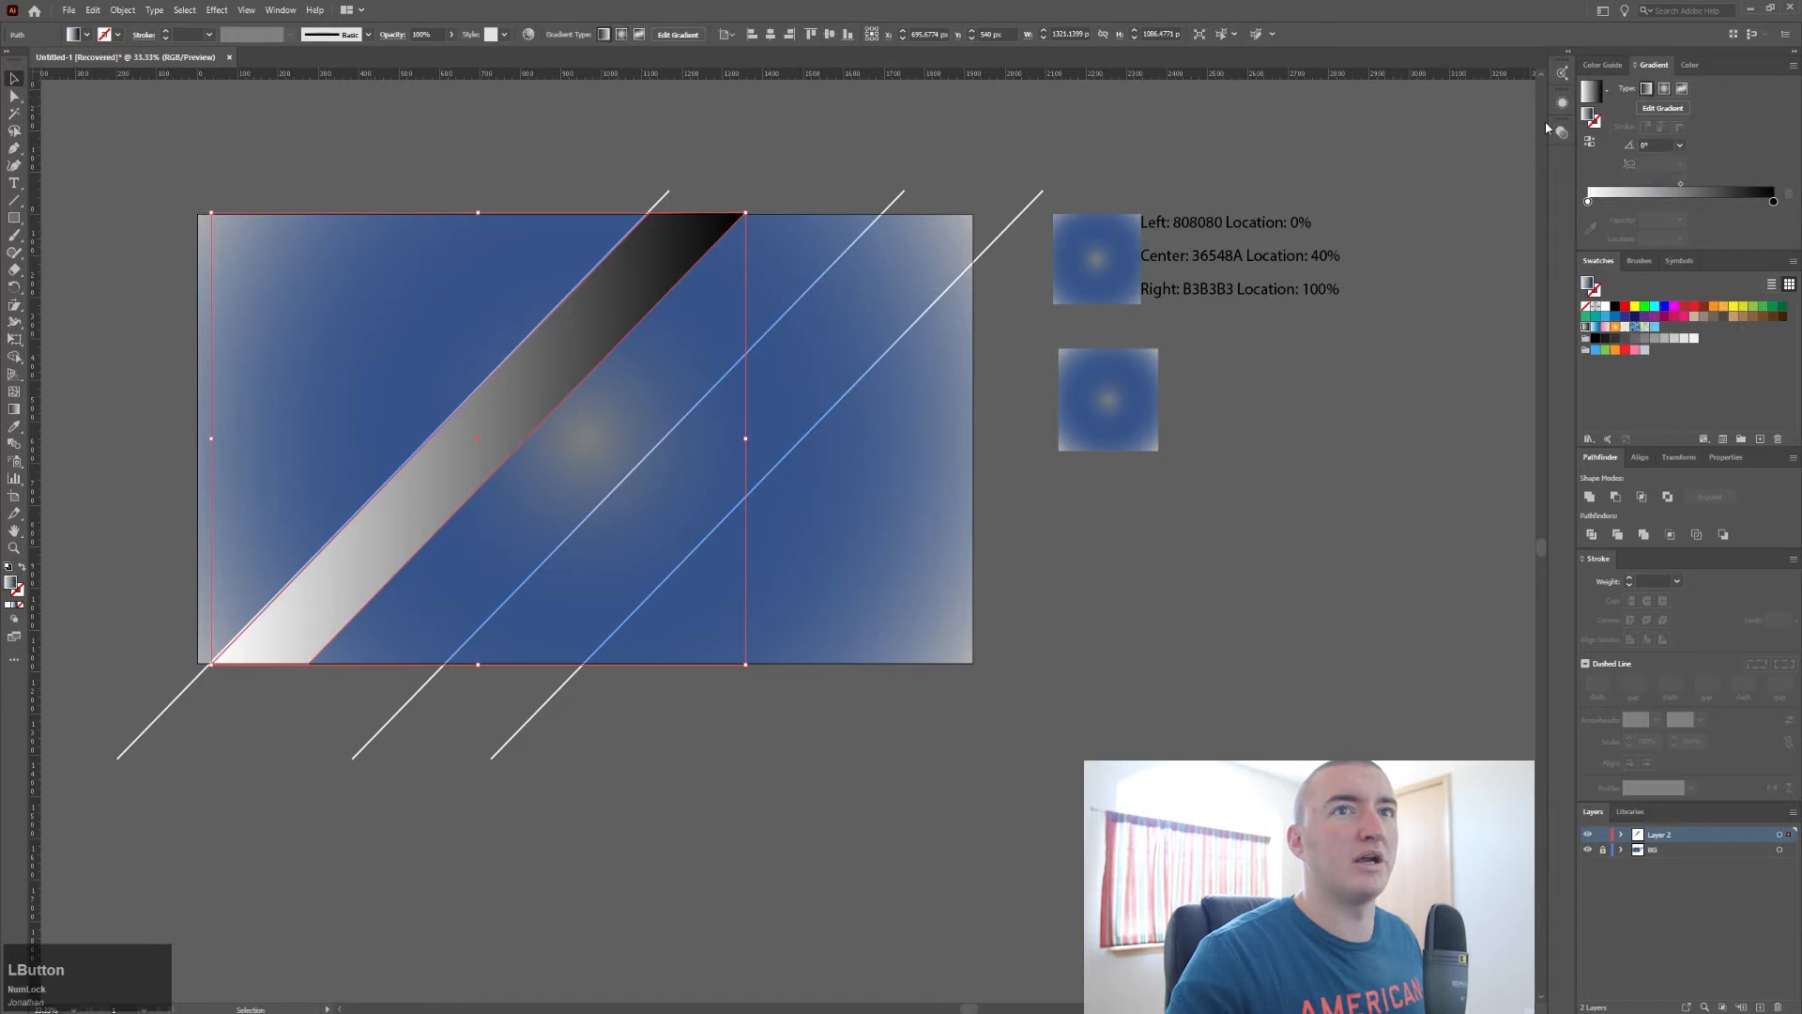
{"action": "left_click", "coordinate": [1664, 88]}
{"action": "left_click", "coordinate": [1588, 138]}
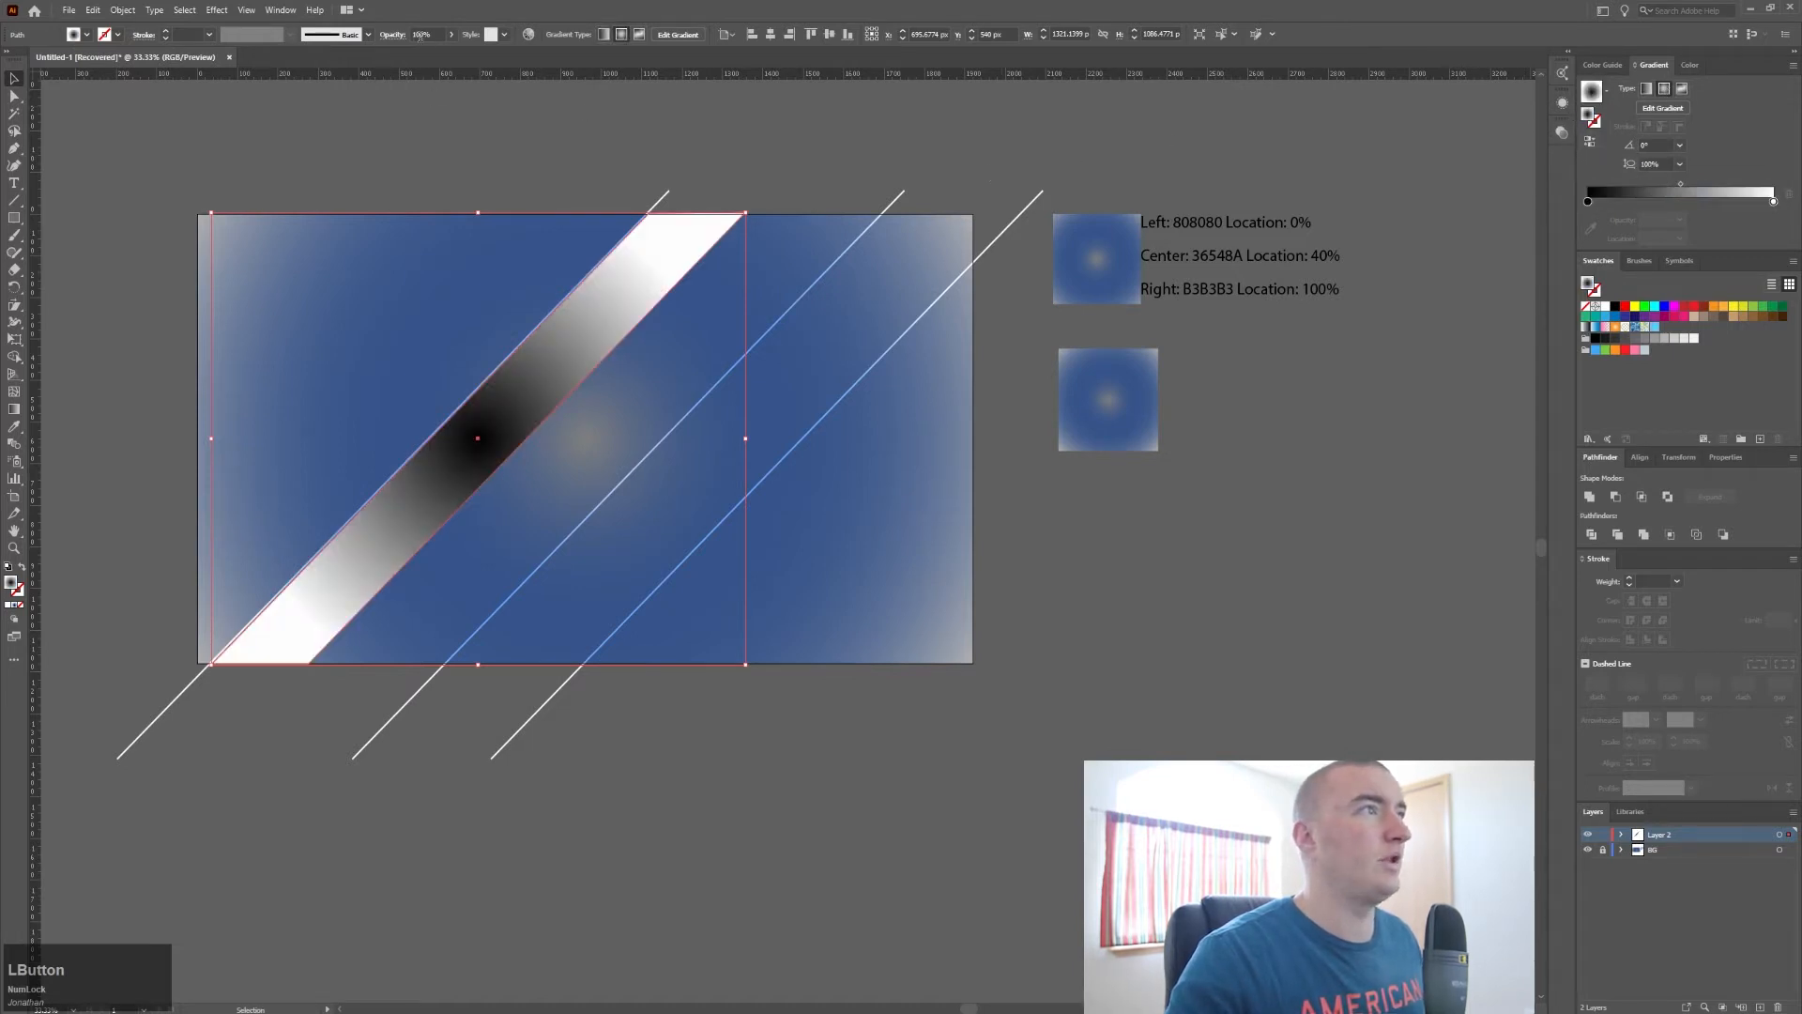
Step: Set the blend mode of the gradient-filled band to Multiply
{"action": "left_click", "coordinate": [395, 34]}
{"action": "left_click", "coordinate": [278, 58]}
{"action": "left_click", "coordinate": [291, 107]}
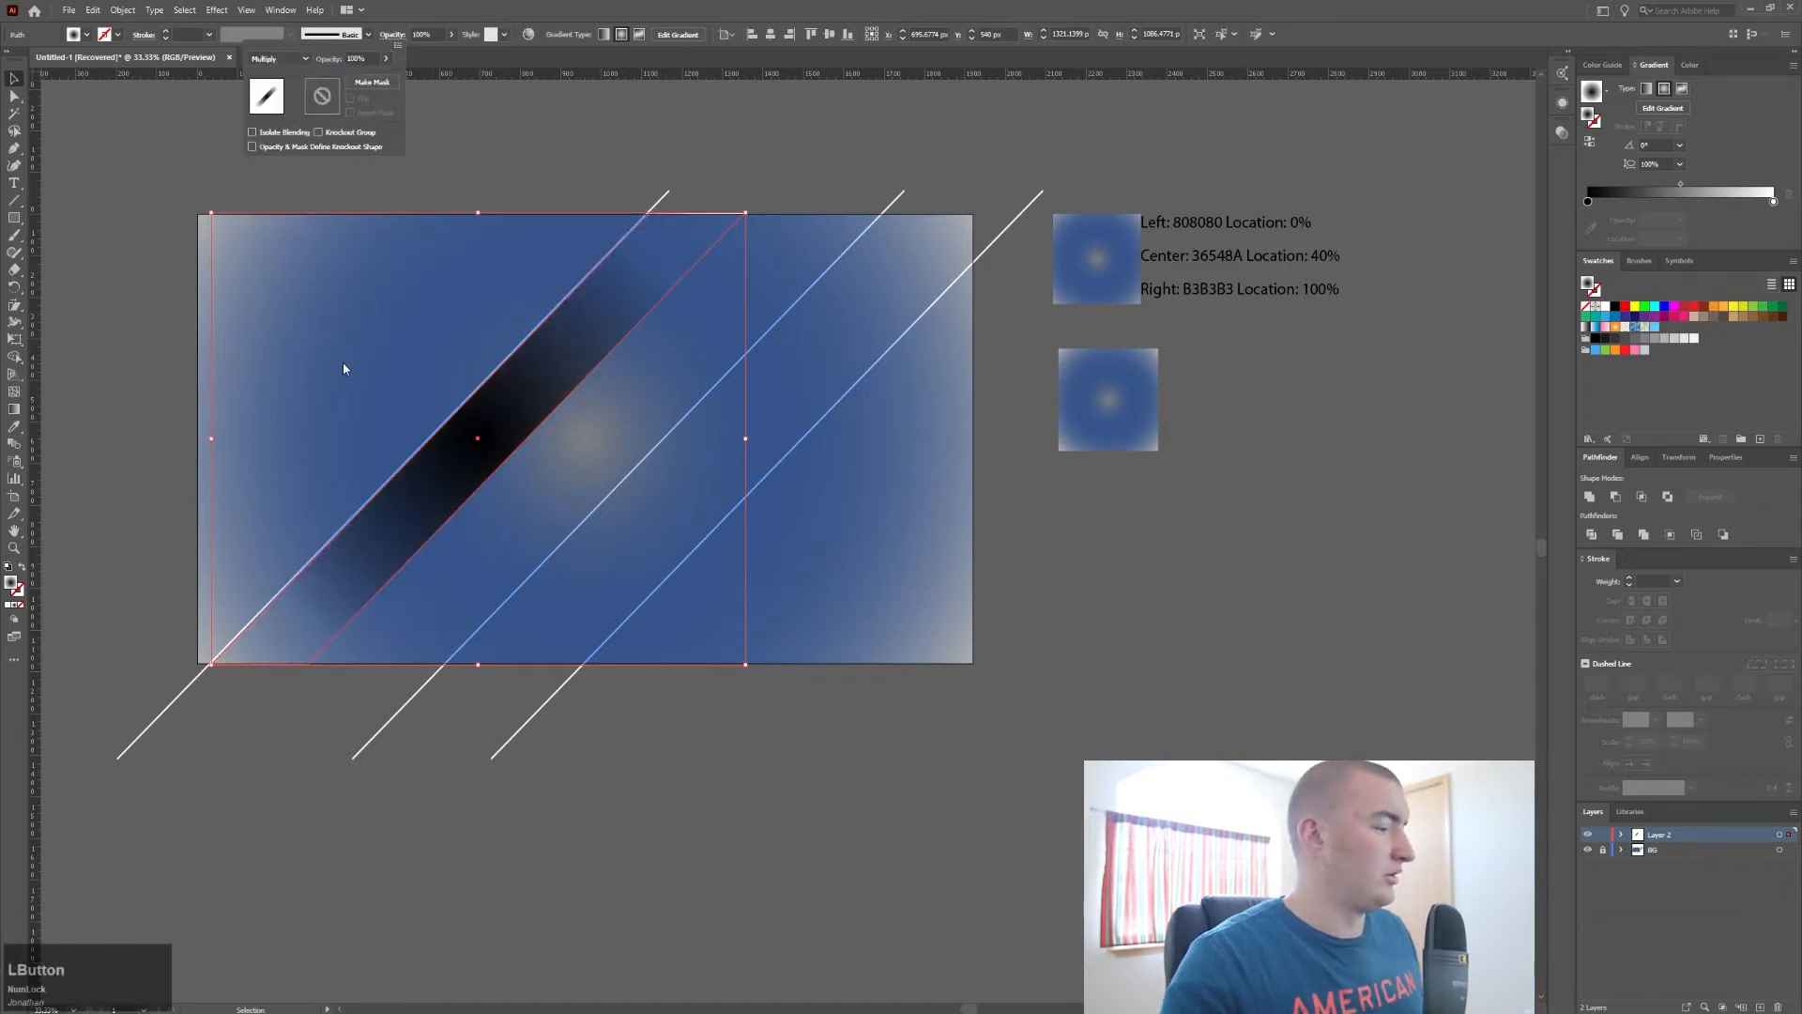
Step: Shrink the band's radial gradient, flatten it to an aspect ratio of about 19%, and rotate it about 46° to follow the band
{"action": "key", "text": "g"}
{"action": "key", "text": "g"}
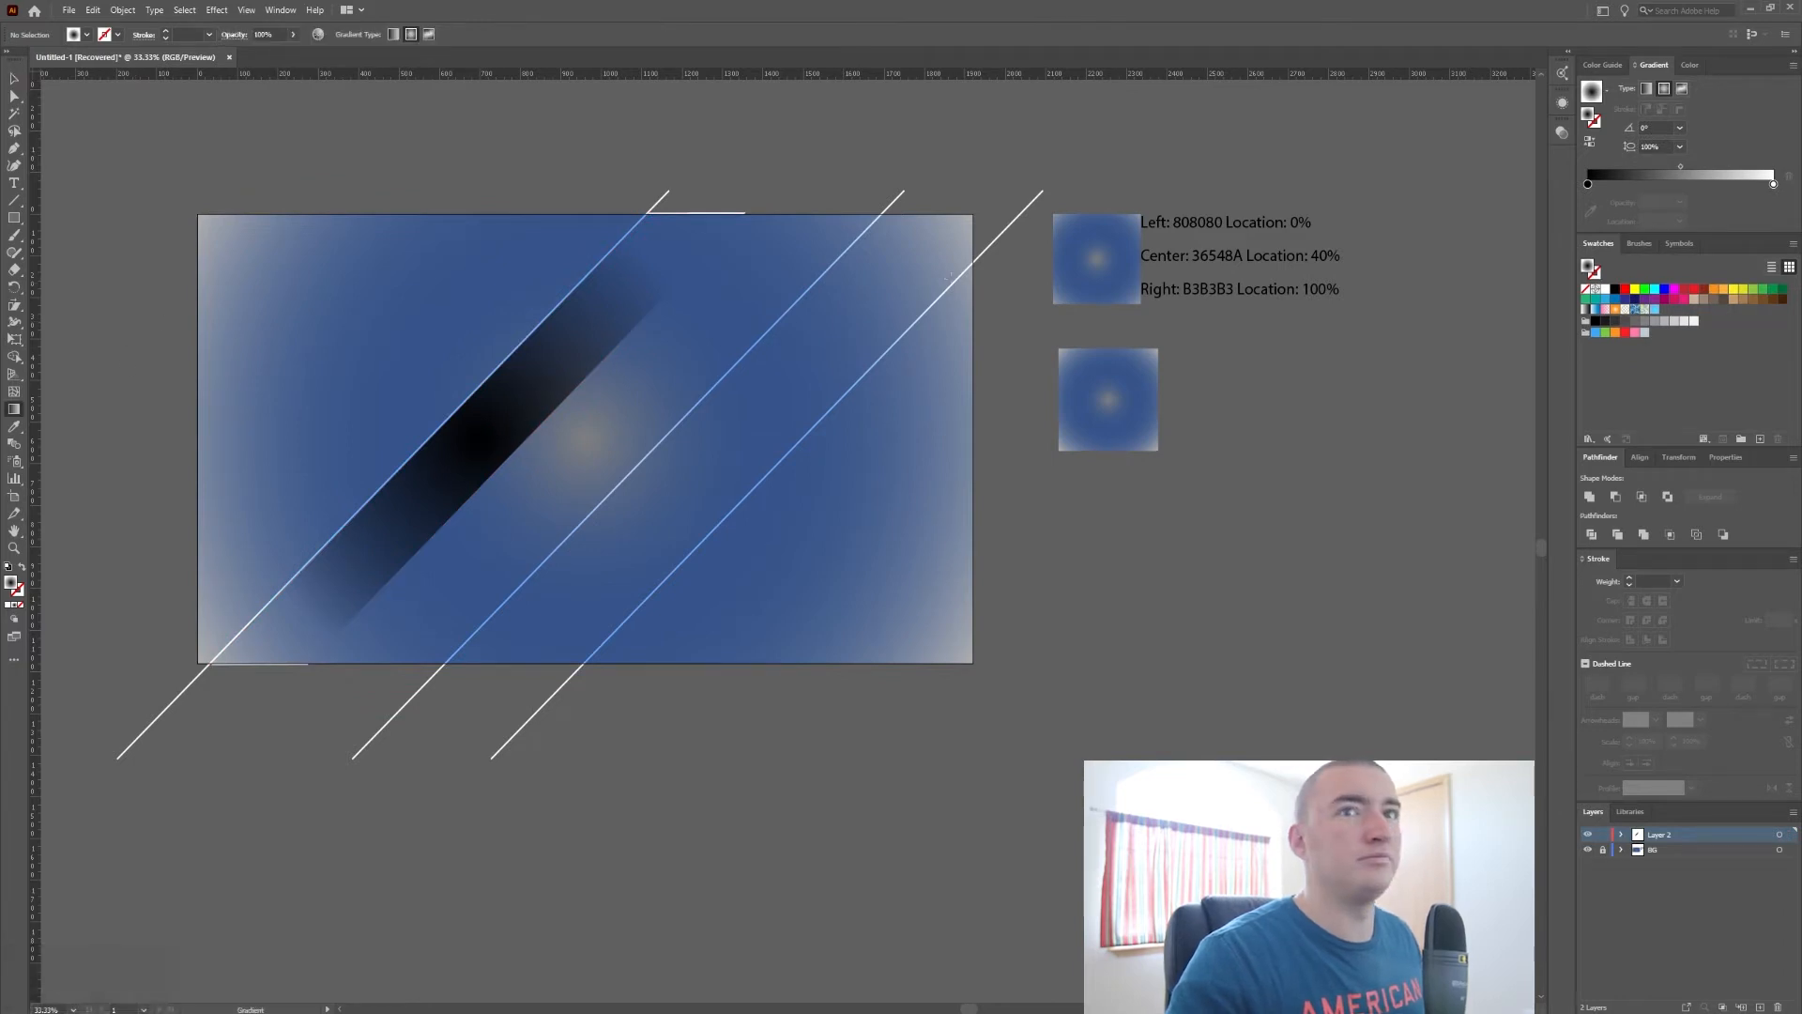
{"action": "key", "text": "v"}
{"action": "left_click", "coordinate": [616, 298]}
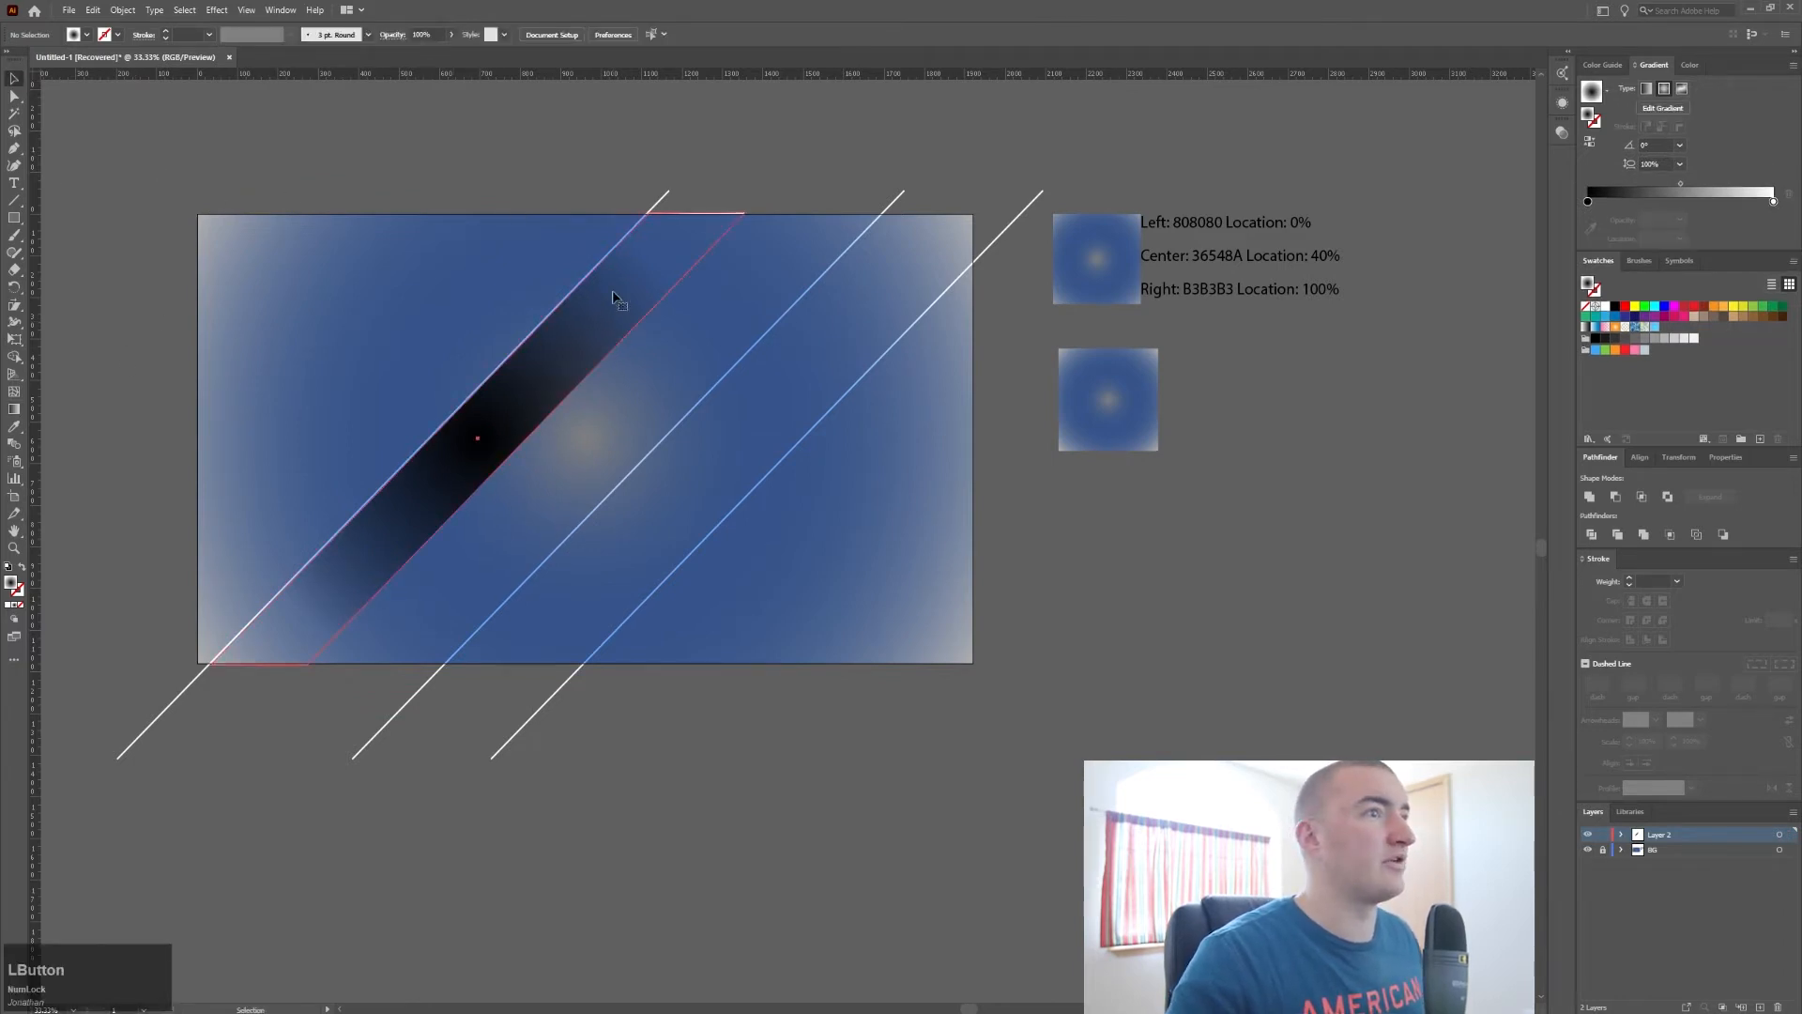
{"action": "left_click", "coordinate": [14, 408]}
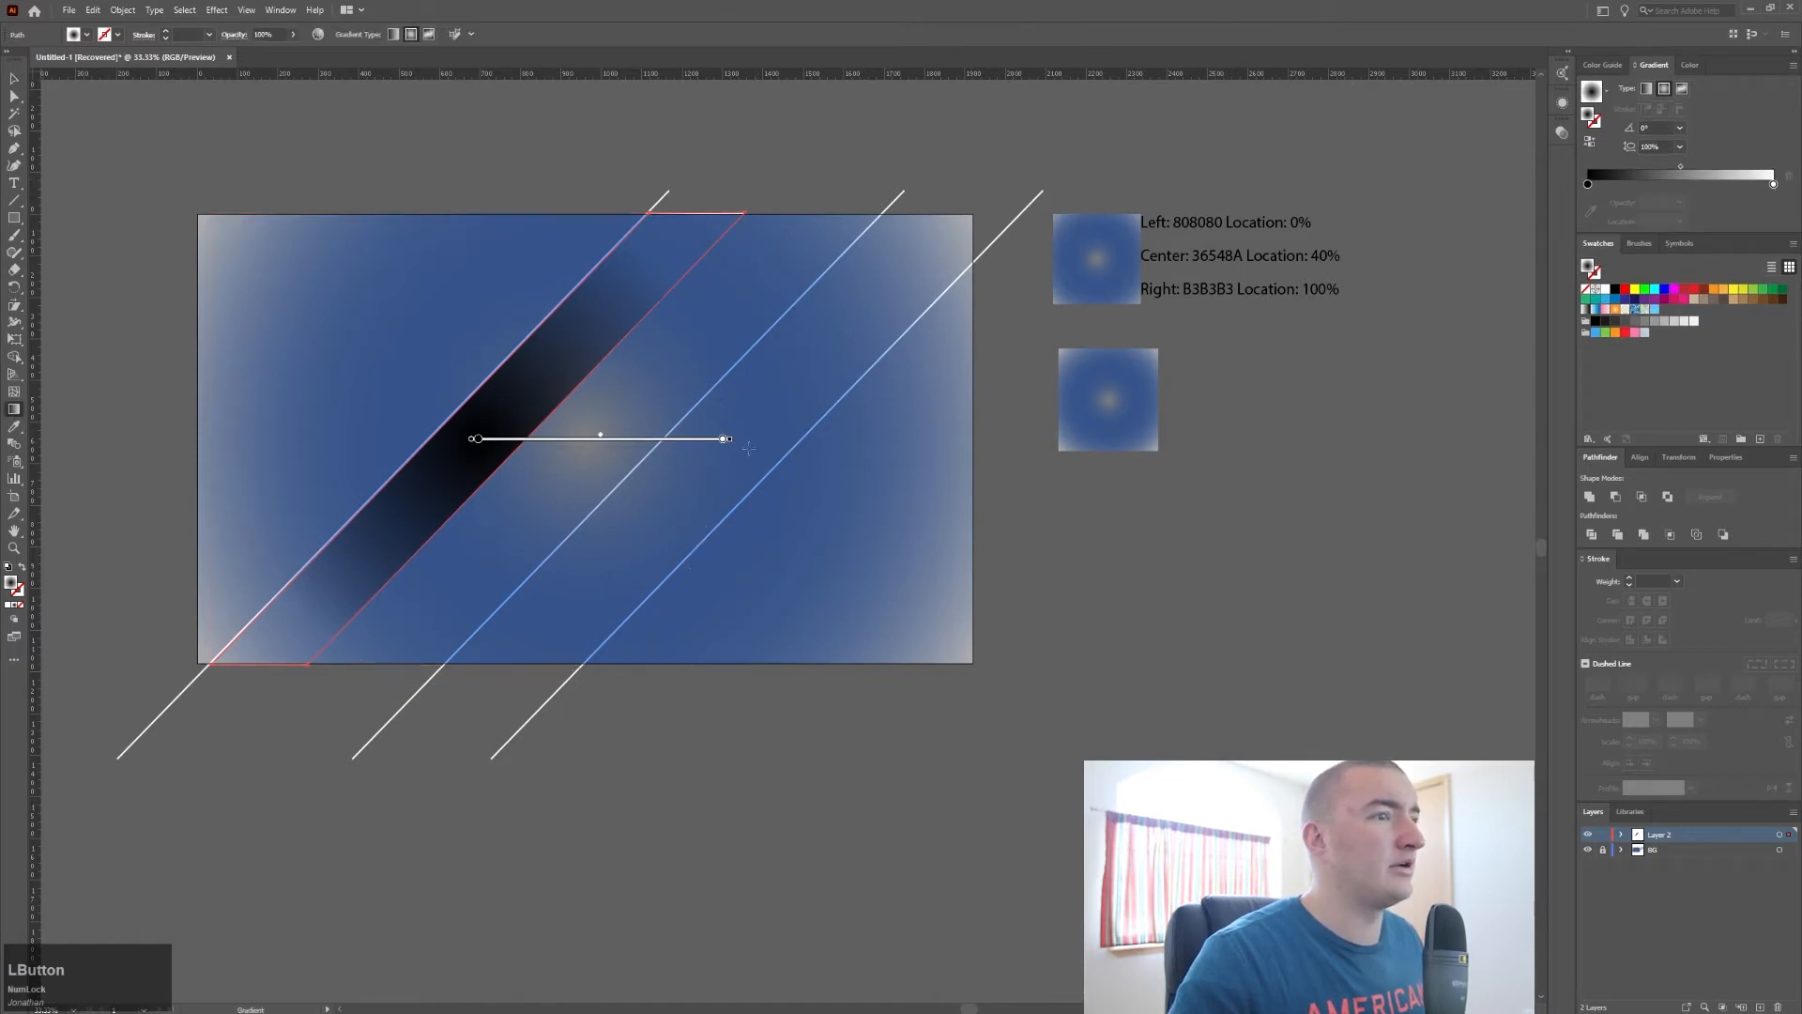
{"action": "left_click_drag", "start_coordinate": [725, 441], "coordinate": [621, 446]}
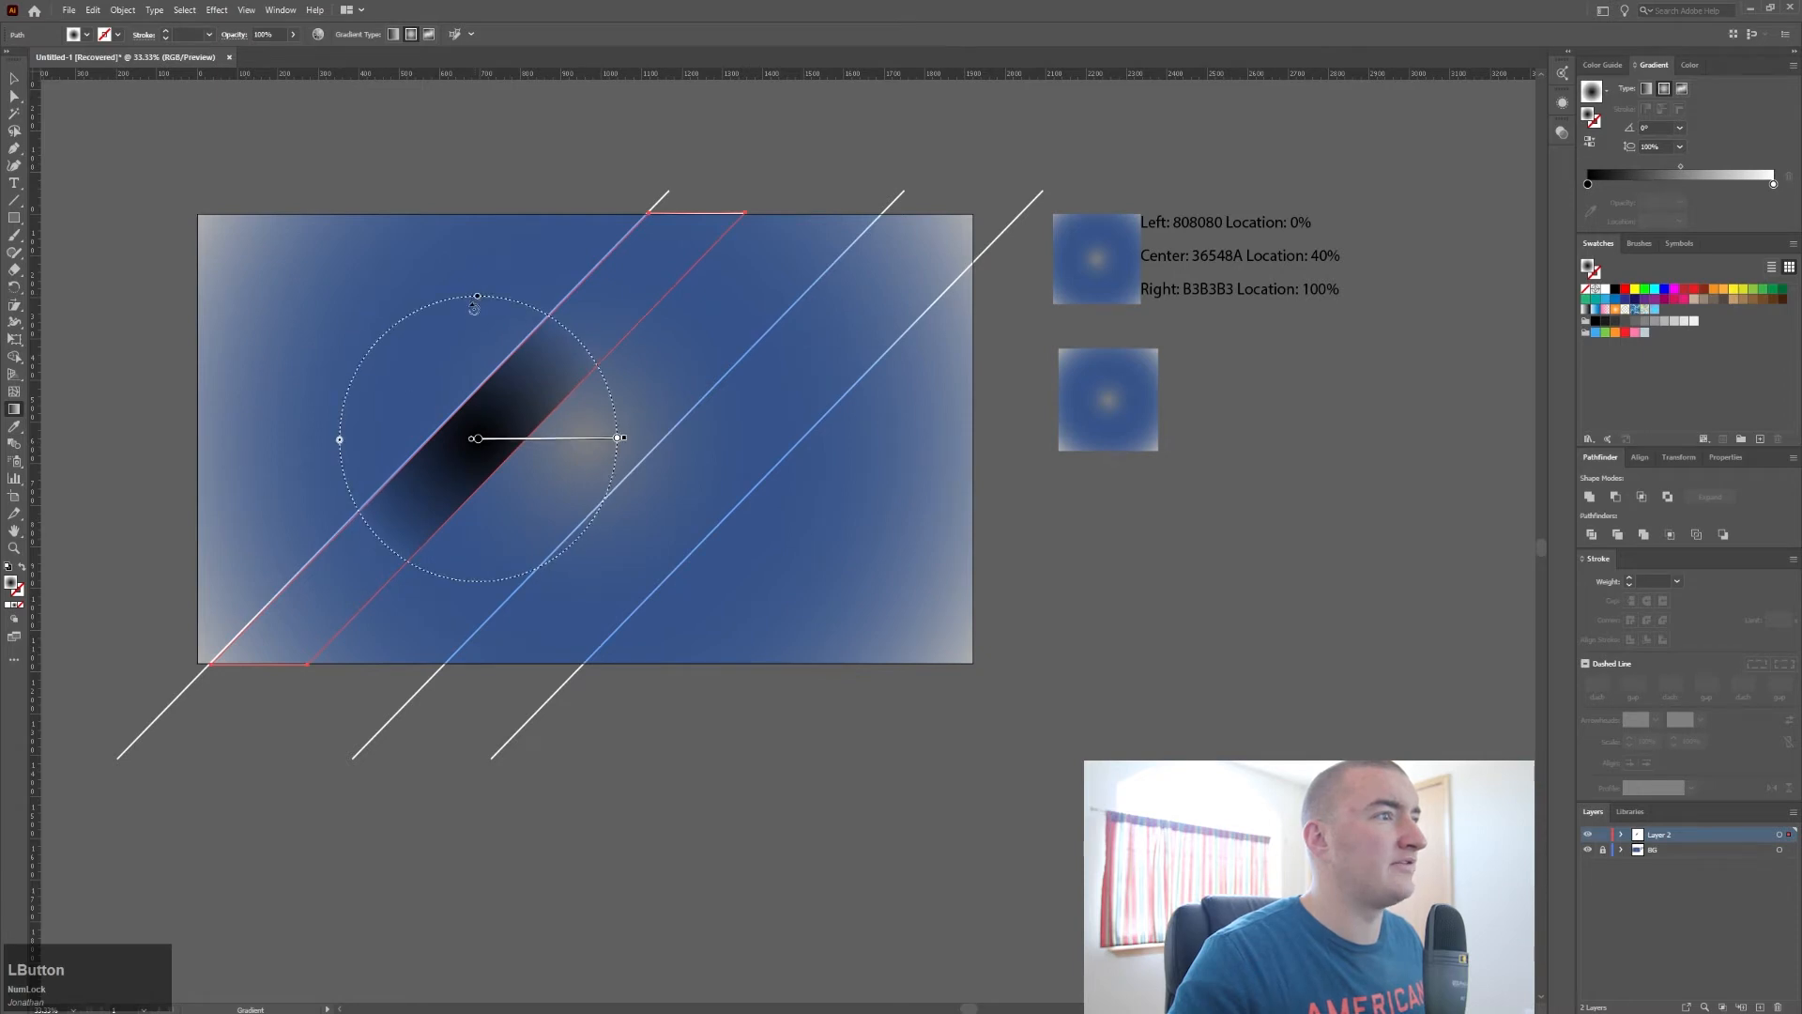
{"action": "mouse_move", "coordinate": [340, 437]}
{"action": "left_mouse_down"}
{"action": "mouse_move", "coordinate": [443, 441]}
{"action": "mouse_move", "coordinate": [316, 436]}
{"action": "left_mouse_up"}
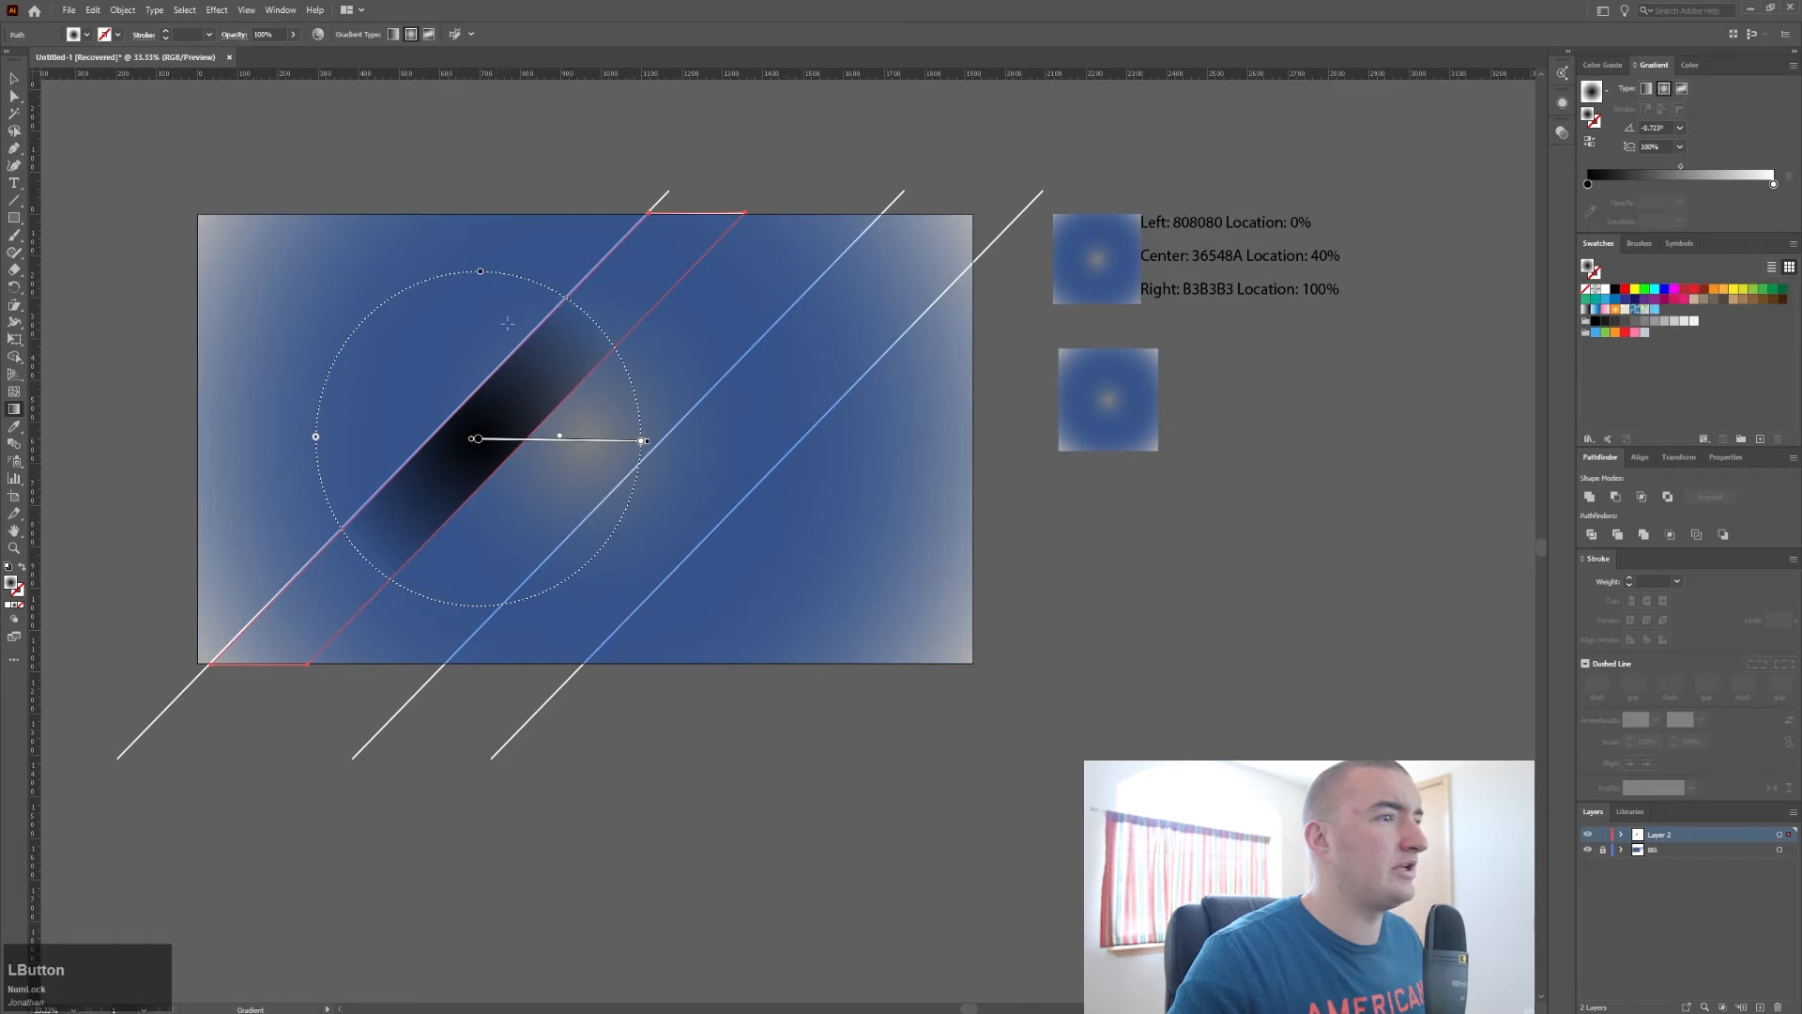
{"action": "left_click_drag", "start_coordinate": [480, 274], "coordinate": [485, 410]}
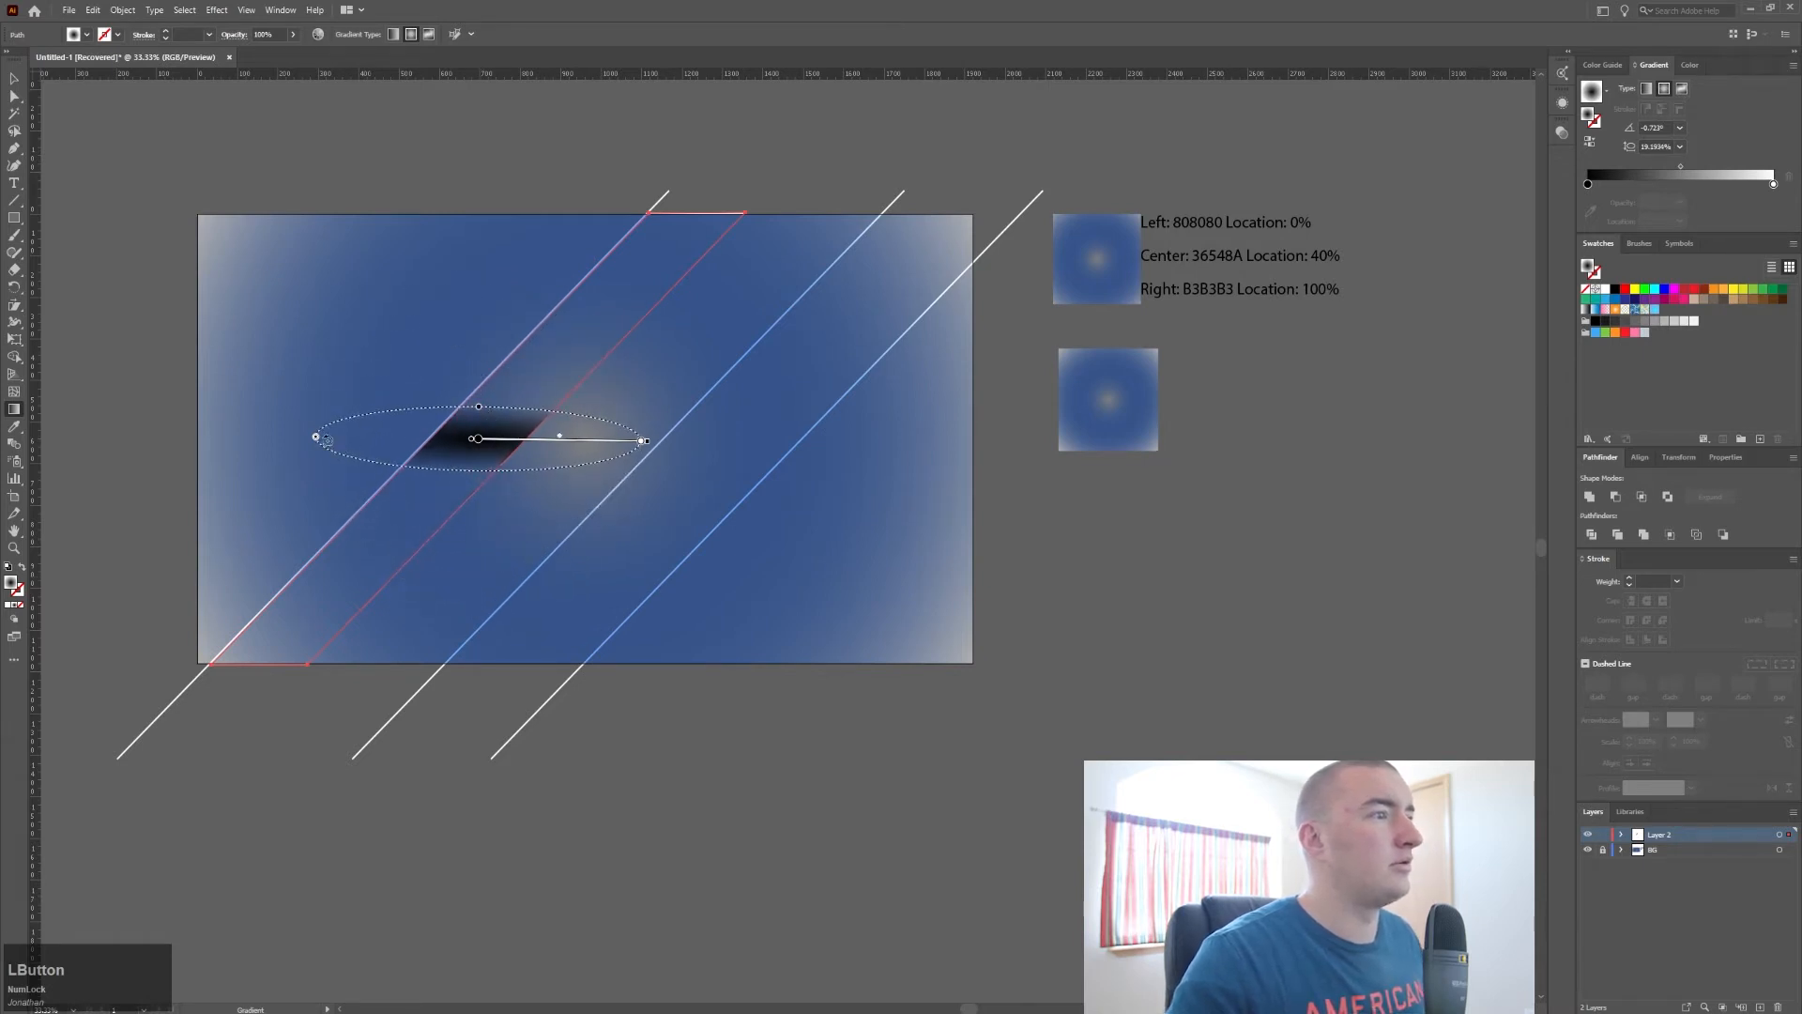
{"action": "left_click_drag", "start_coordinate": [324, 443], "coordinate": [350, 583]}
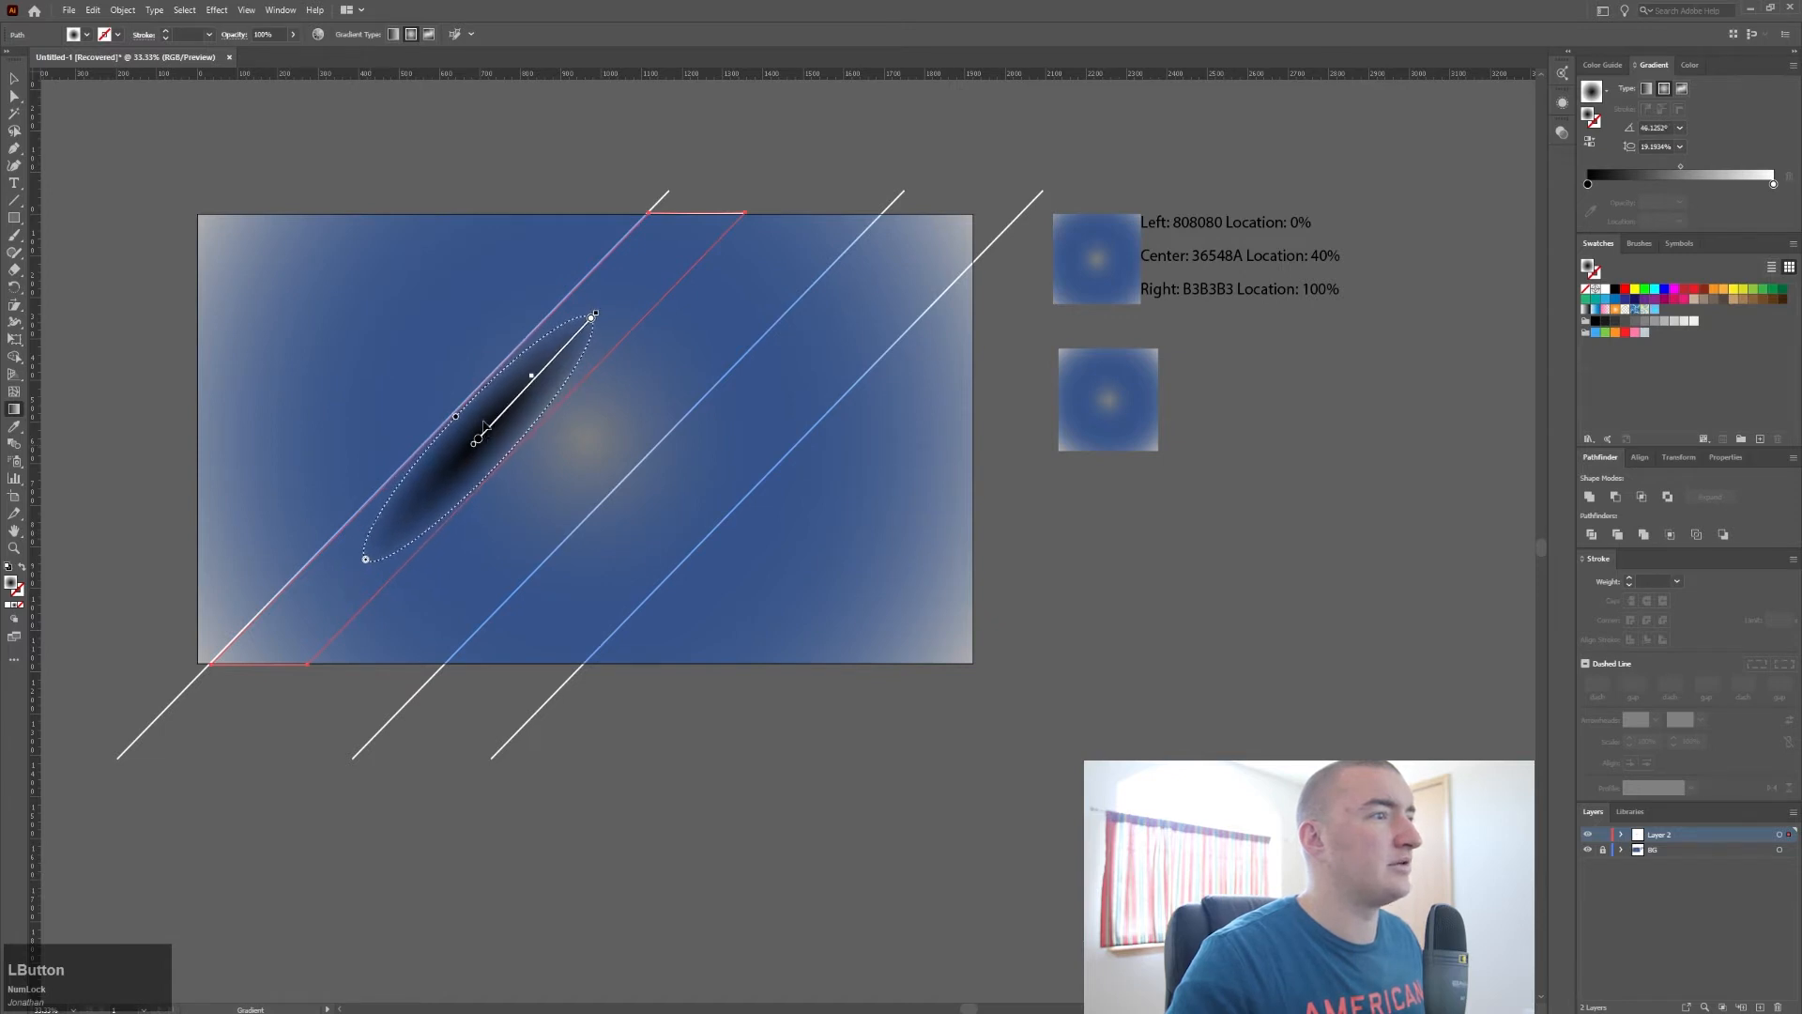
Step: Shift the elliptical gradient up to the leftmost line's edge, lengthen it, and adjust its black stop and midpoint into a soft shadow
{"action": "left_click_drag", "start_coordinate": [483, 427], "coordinate": [451, 405]}
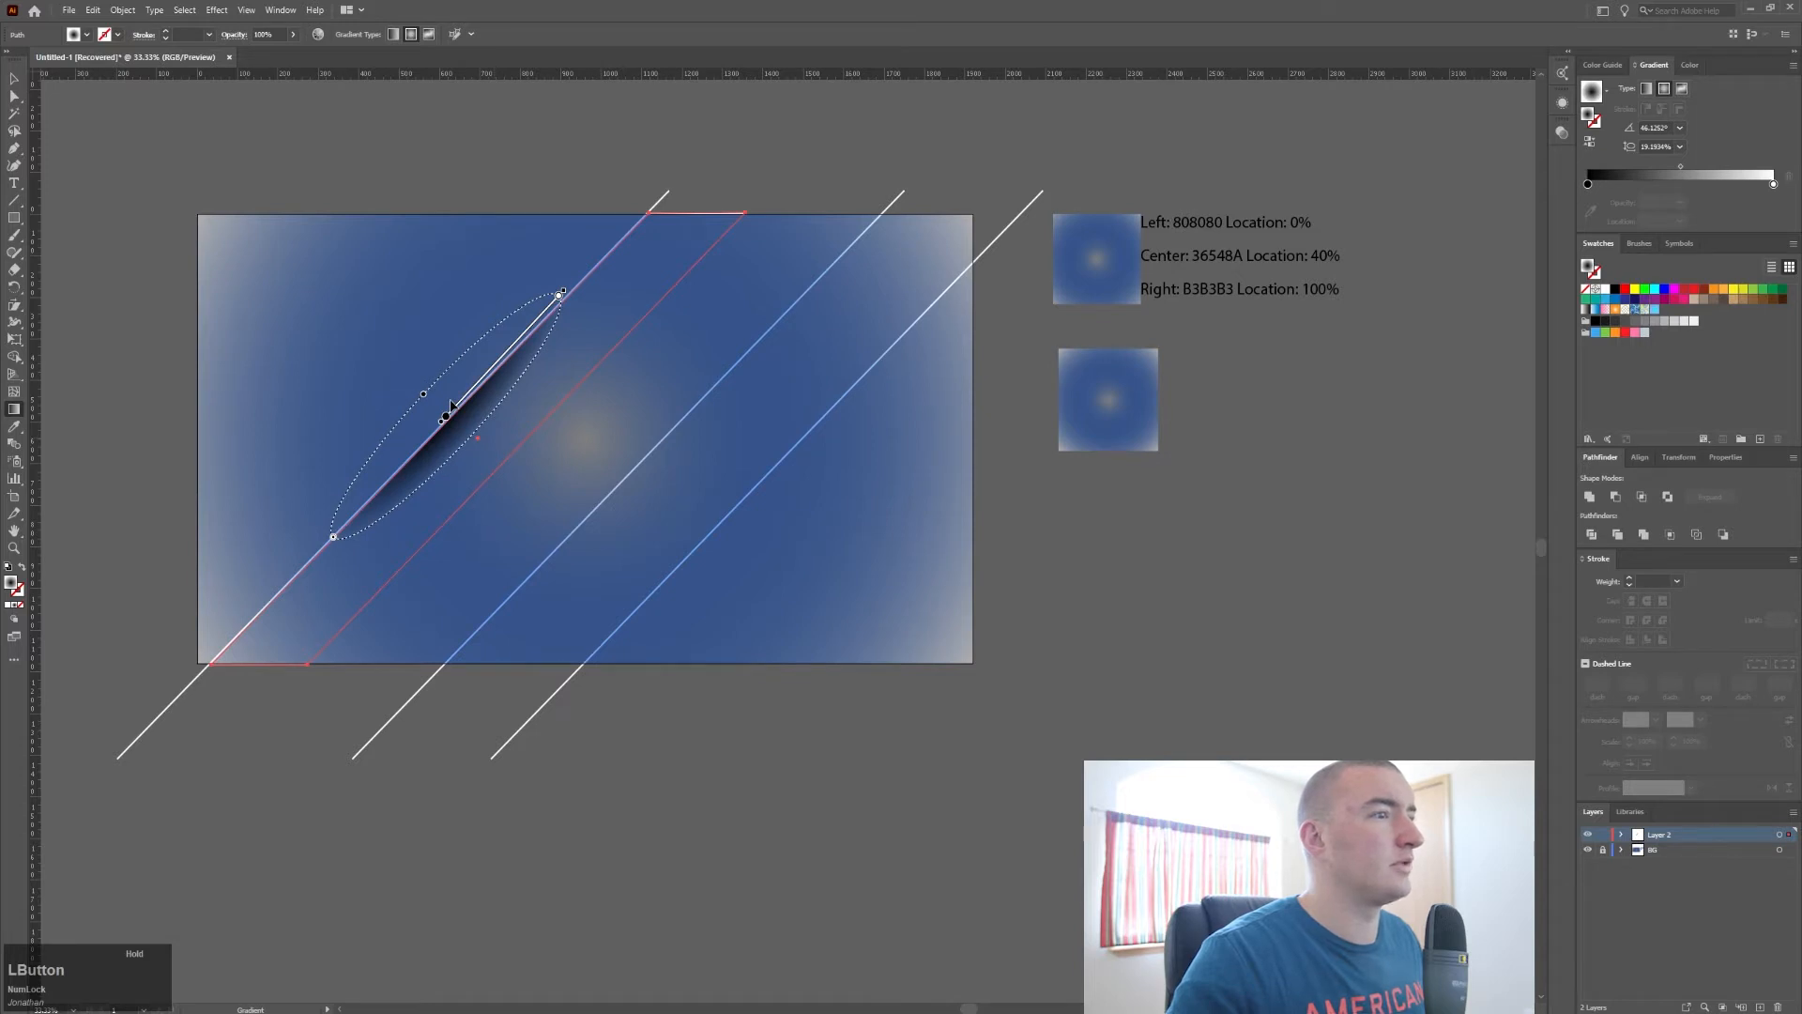
{"action": "left_click_drag", "start_coordinate": [451, 405], "coordinate": [523, 320]}
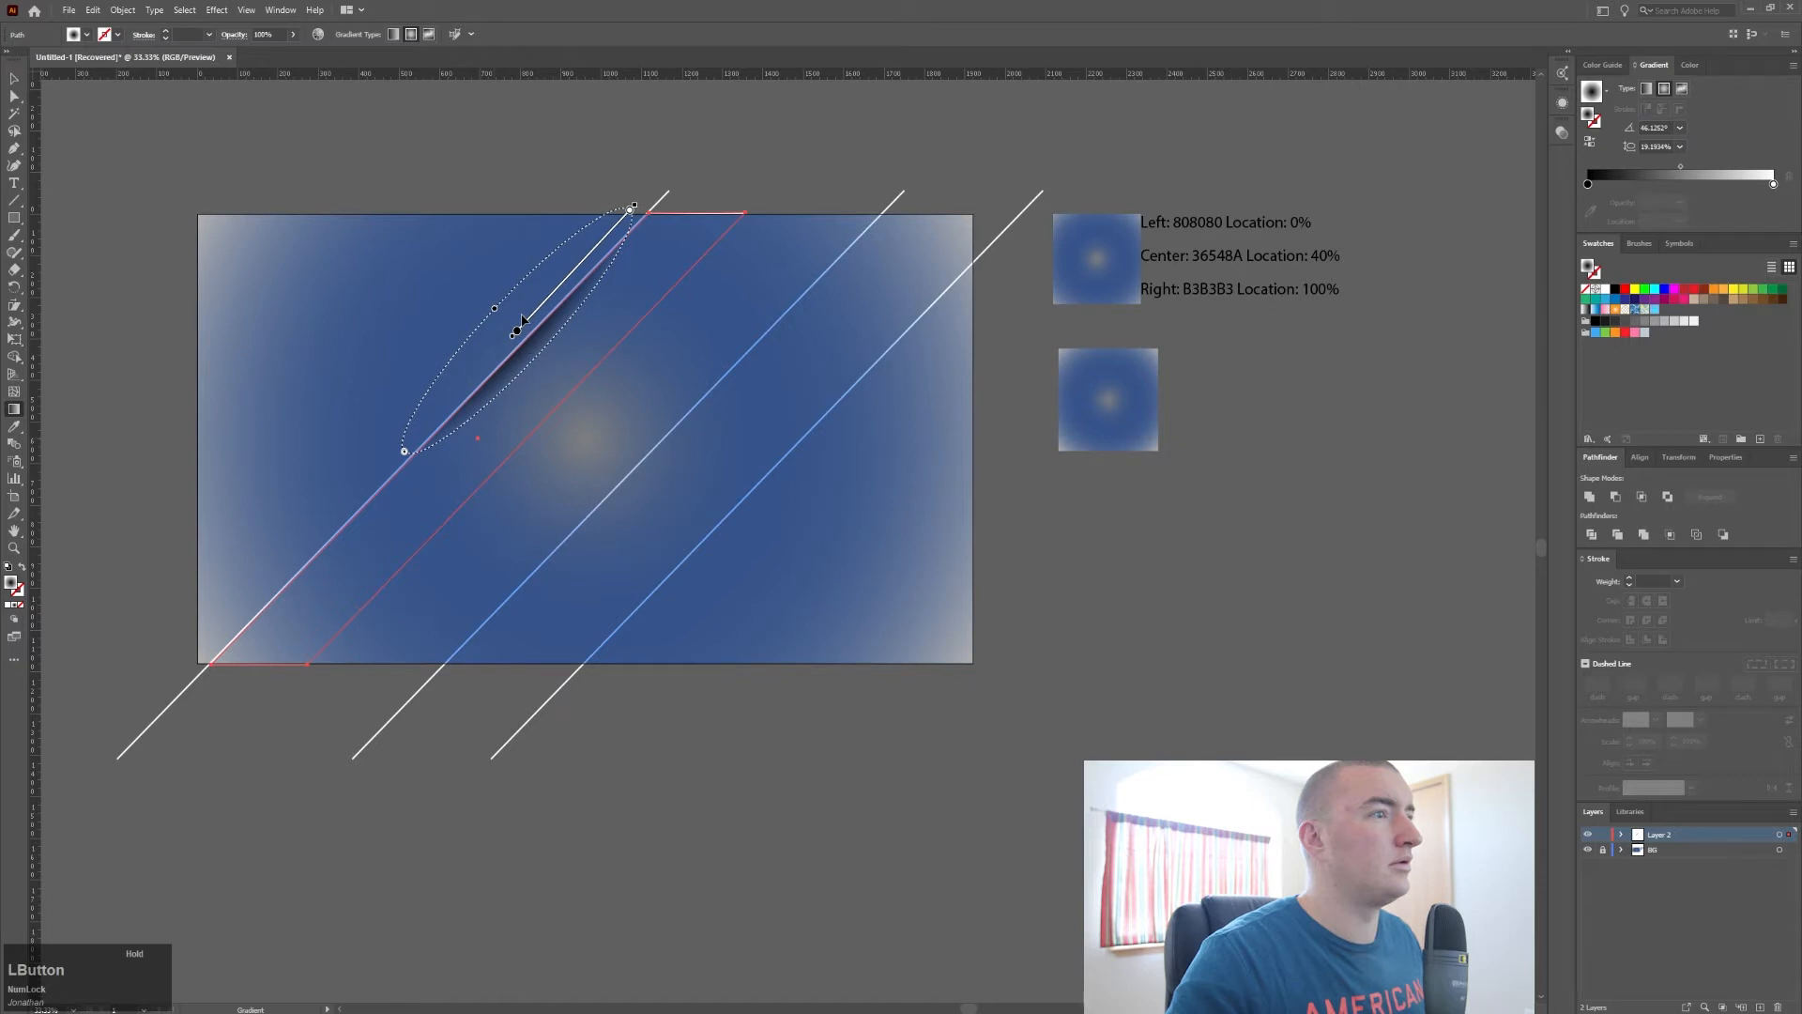
{"action": "left_click_drag", "start_coordinate": [404, 453], "coordinate": [366, 507]}
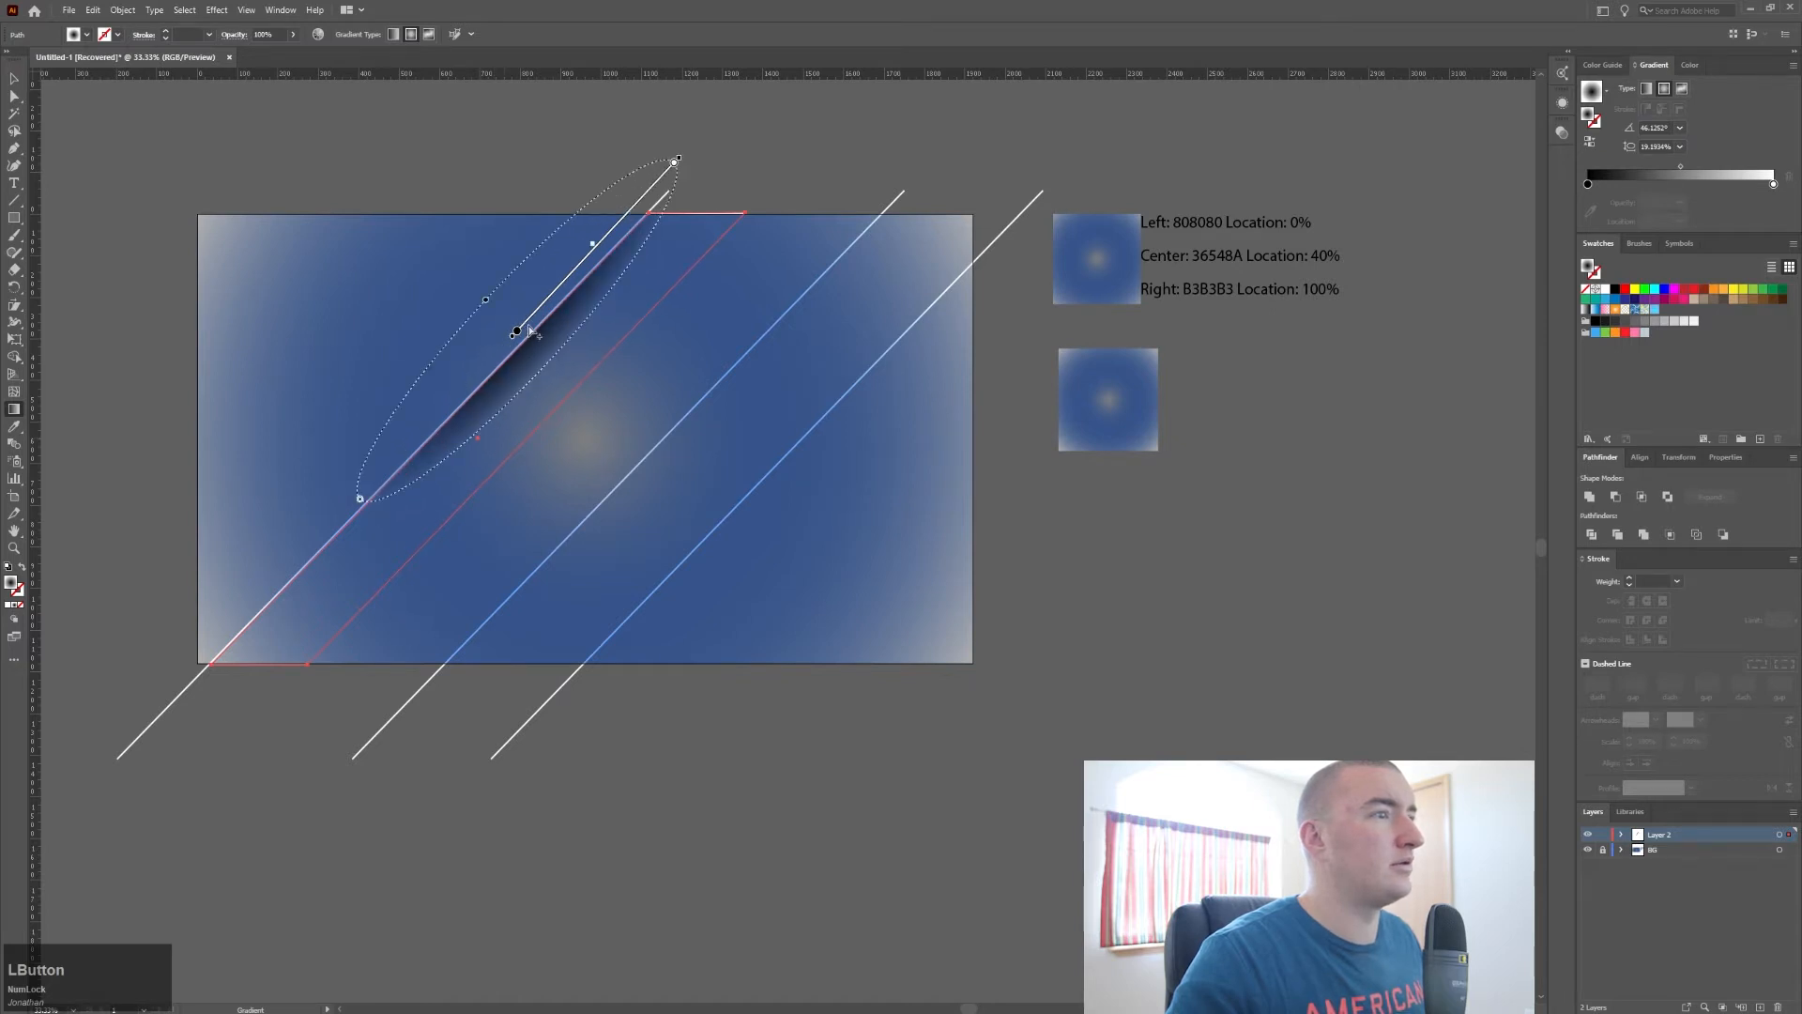
{"action": "left_click_drag", "start_coordinate": [500, 346], "coordinate": [508, 319]}
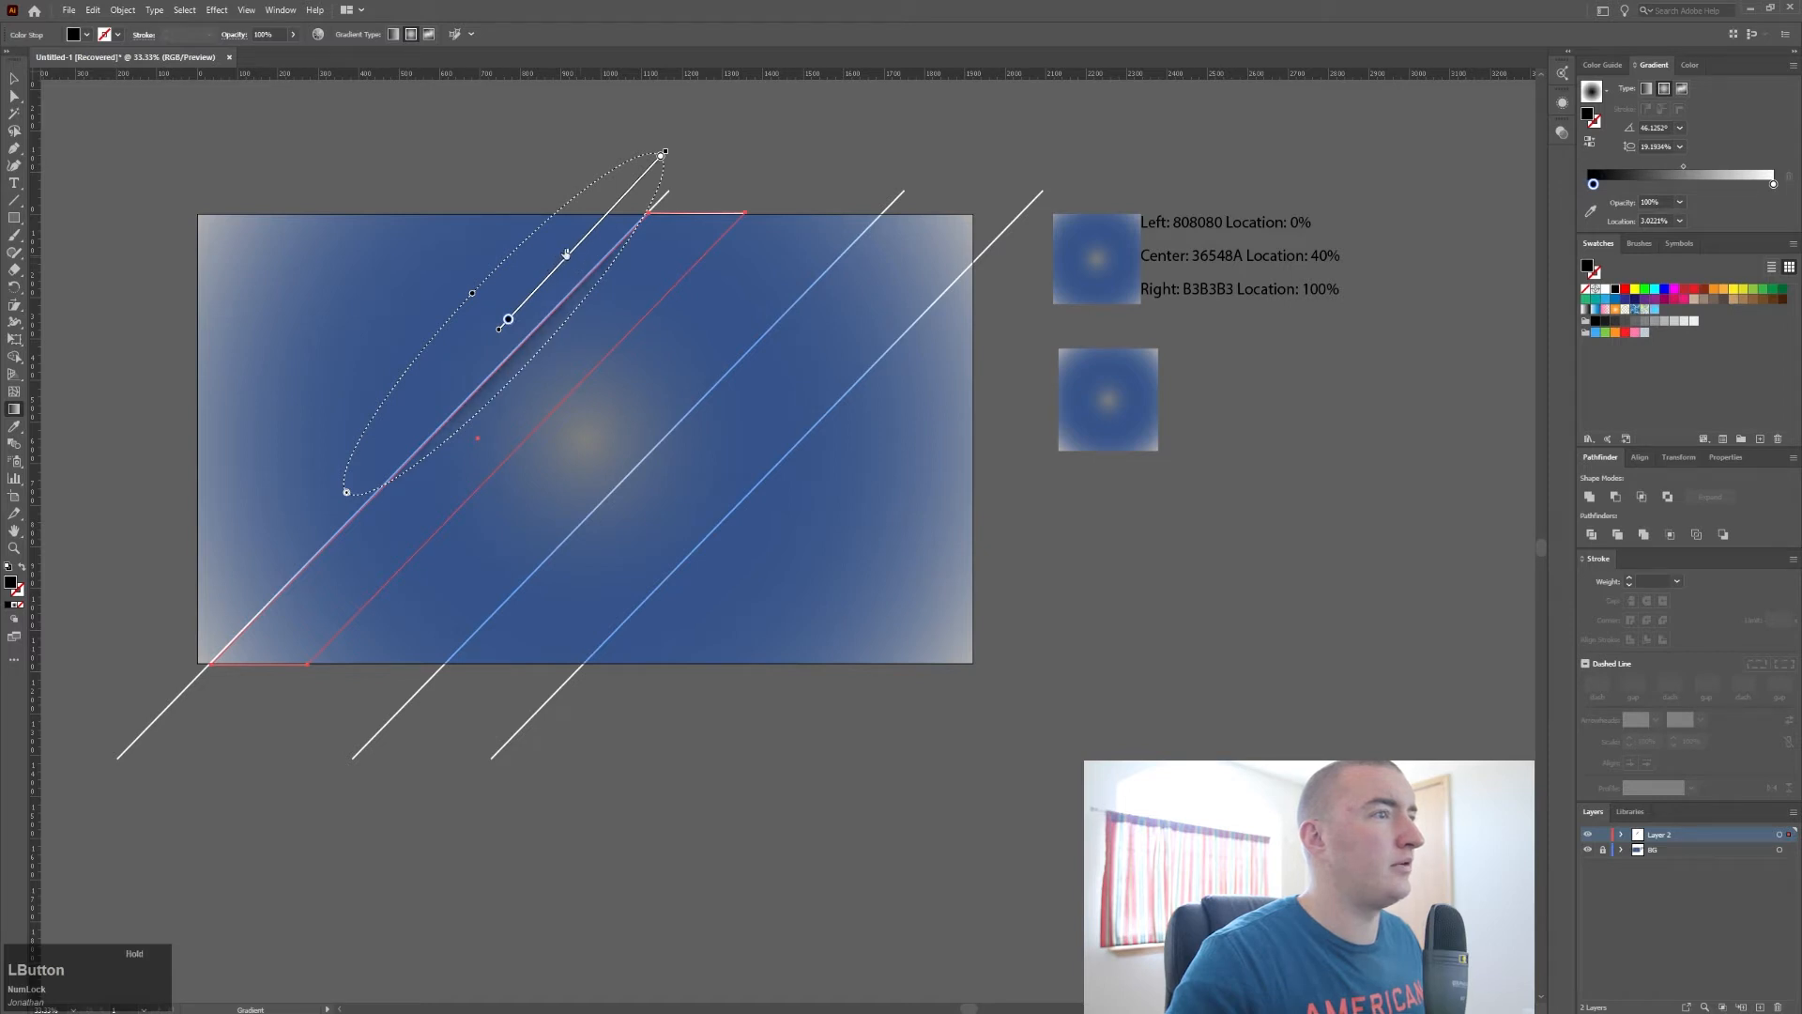
{"action": "left_click_drag", "start_coordinate": [566, 255], "coordinate": [566, 253]}
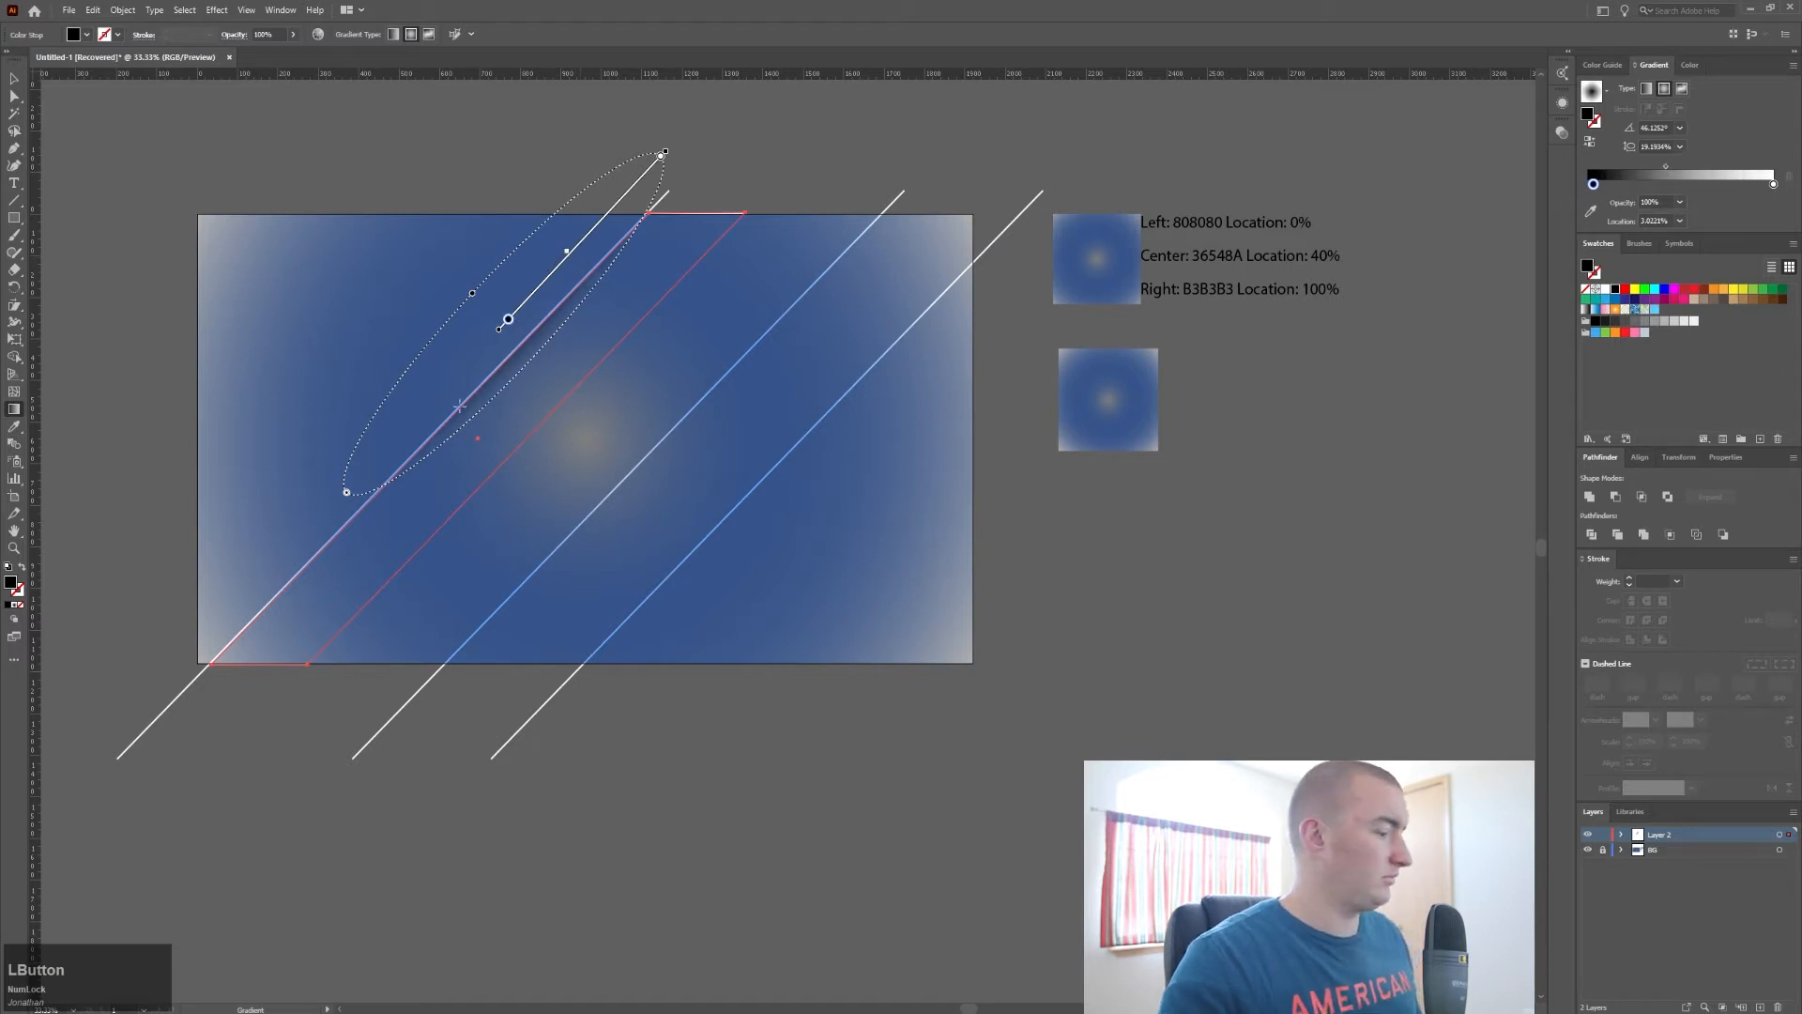
Step: Copy the shadow band onto the middle diagonal line and slide the copy's gradient down toward that line's lower end
{"action": "key", "text": "v"}
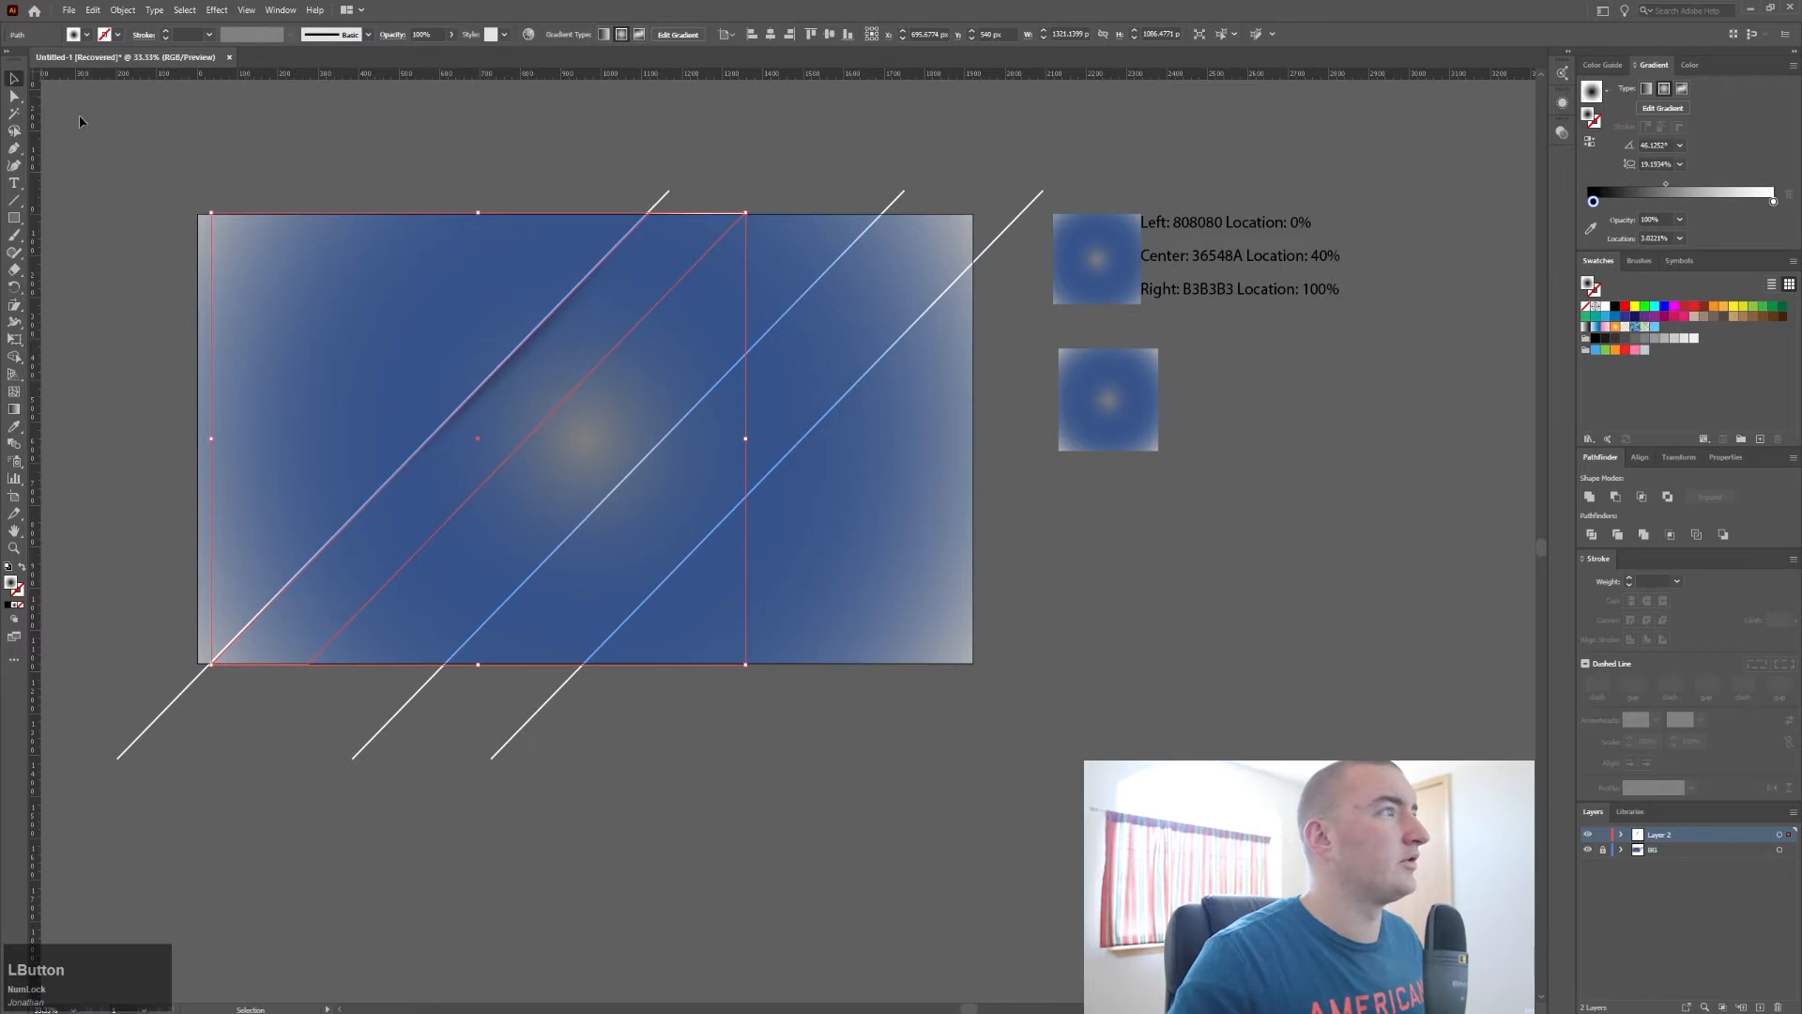
{"action": "left_click", "coordinate": [542, 366]}
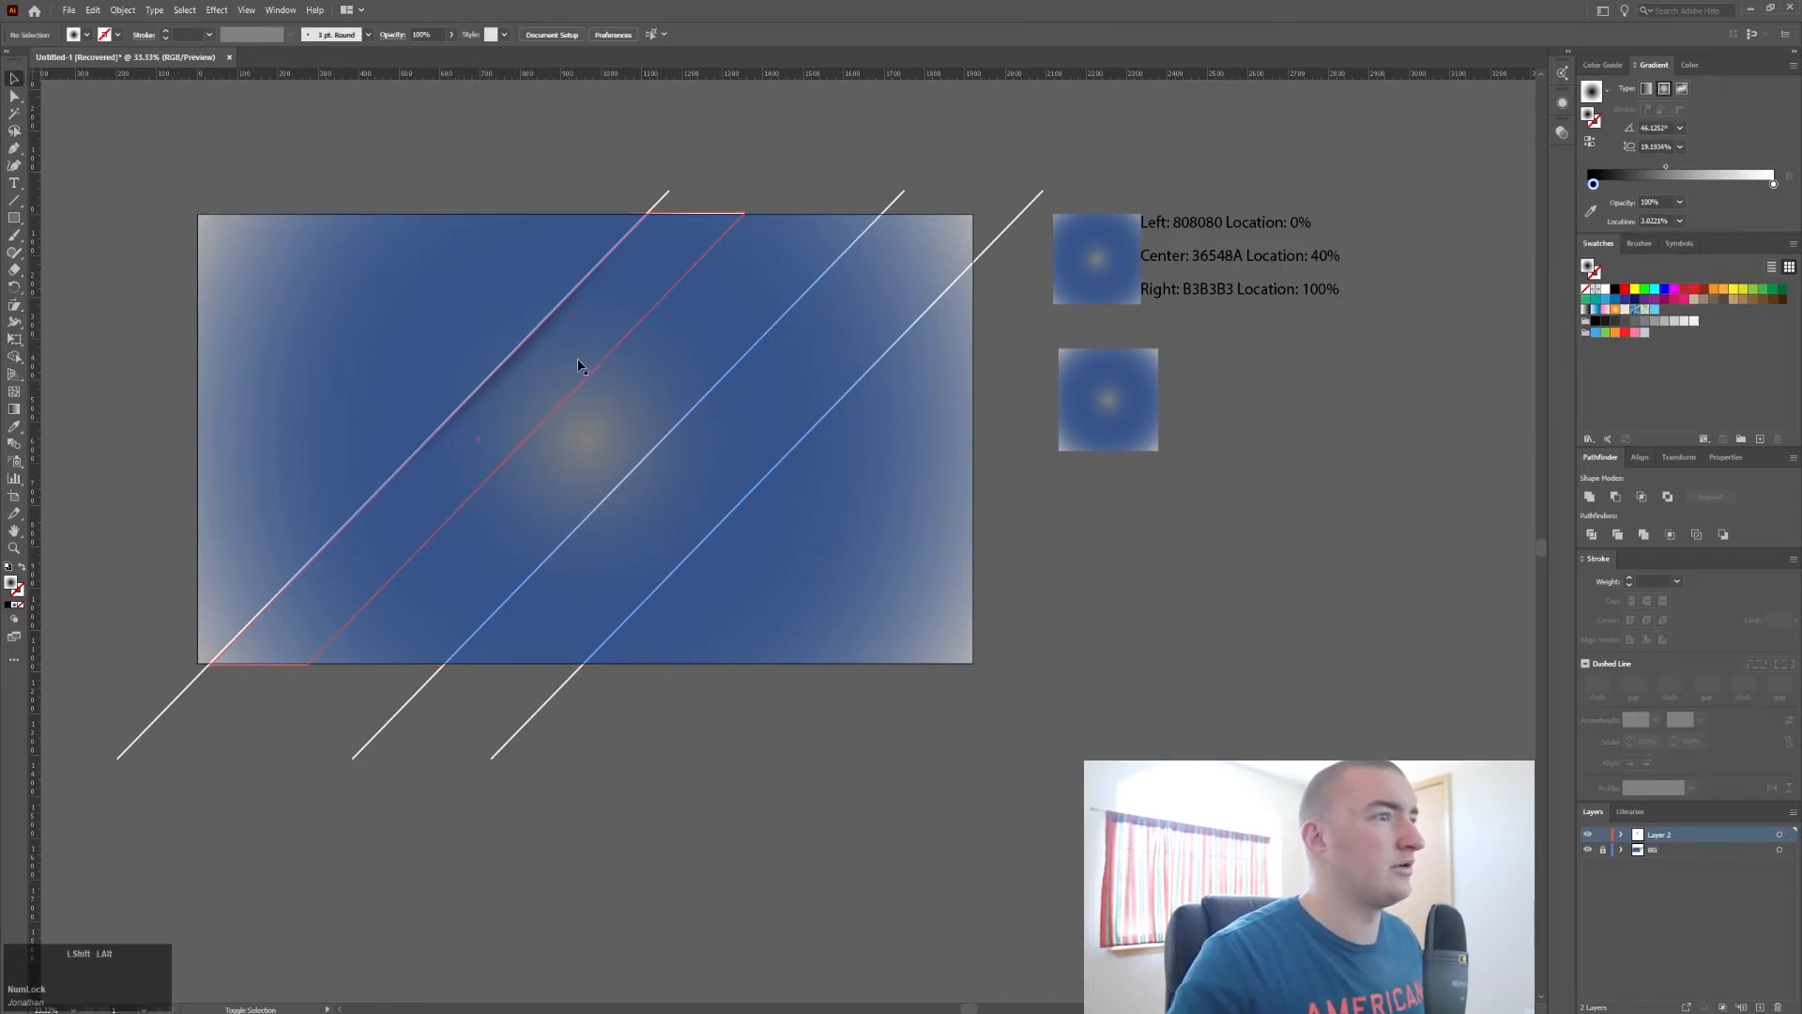
{"action": "left_click_drag", "start_coordinate": [532, 367], "coordinate": [764, 369]}
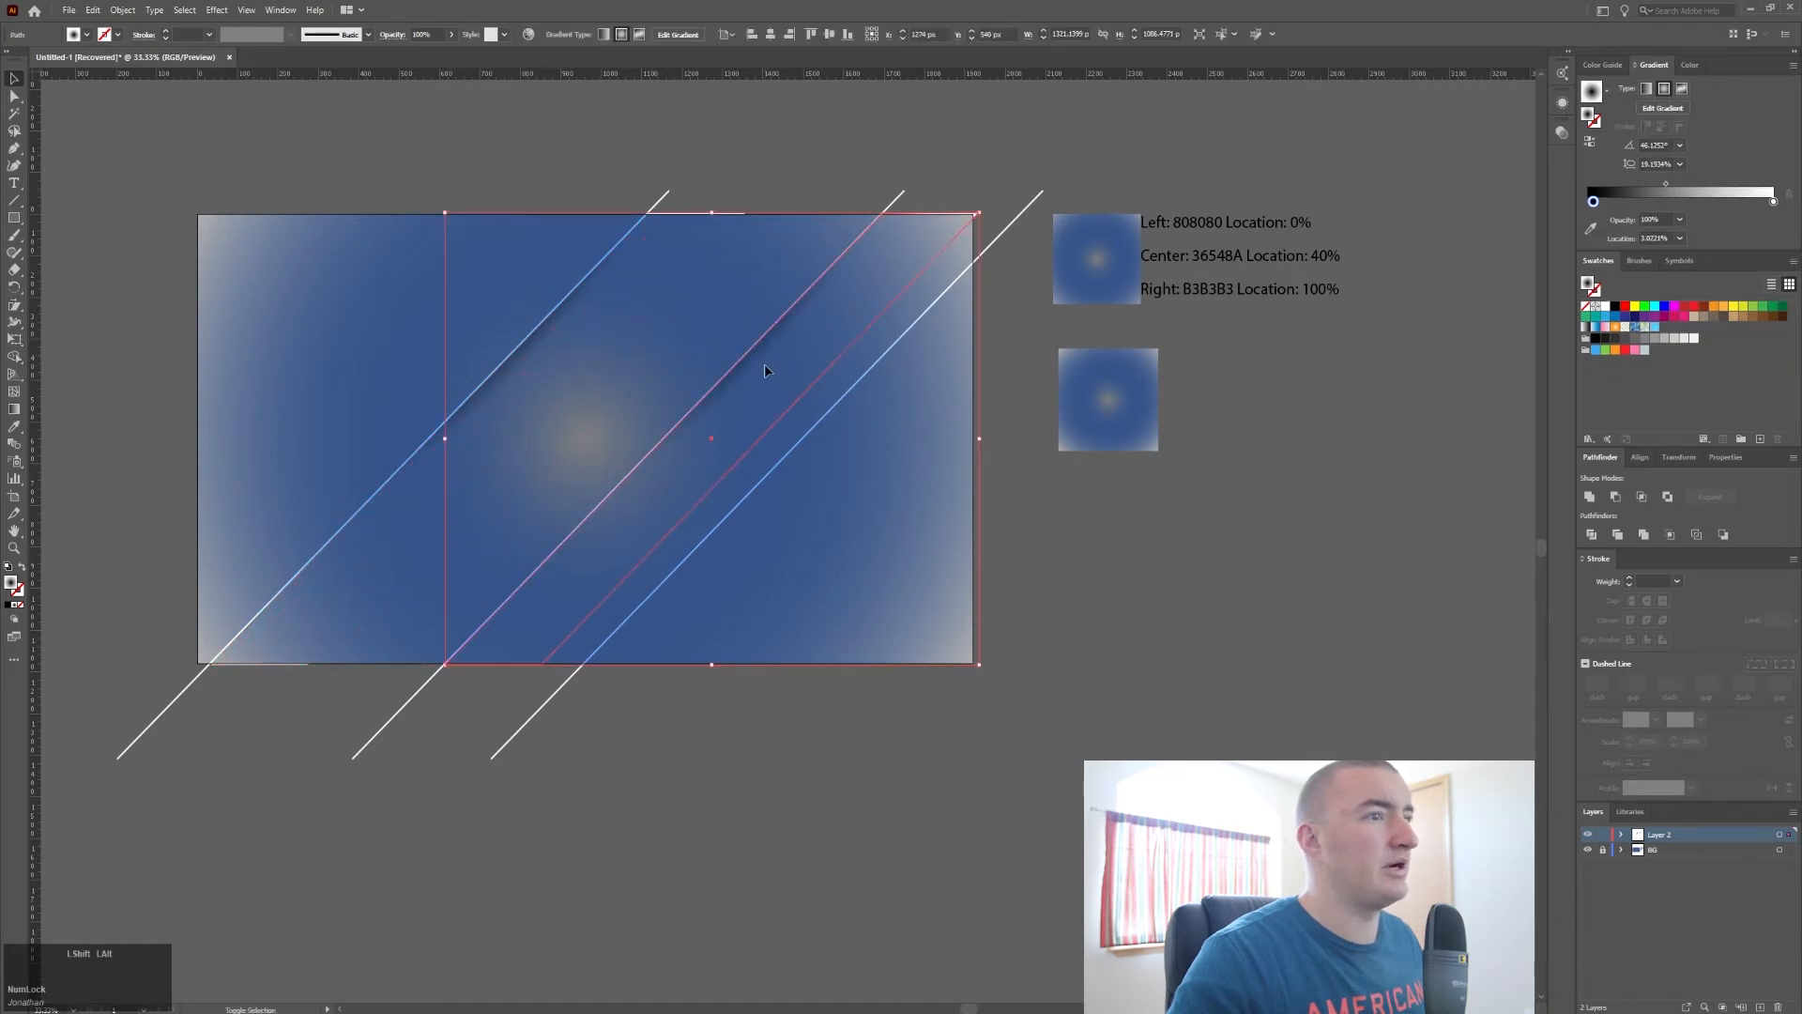
{"action": "key", "text": "g"}
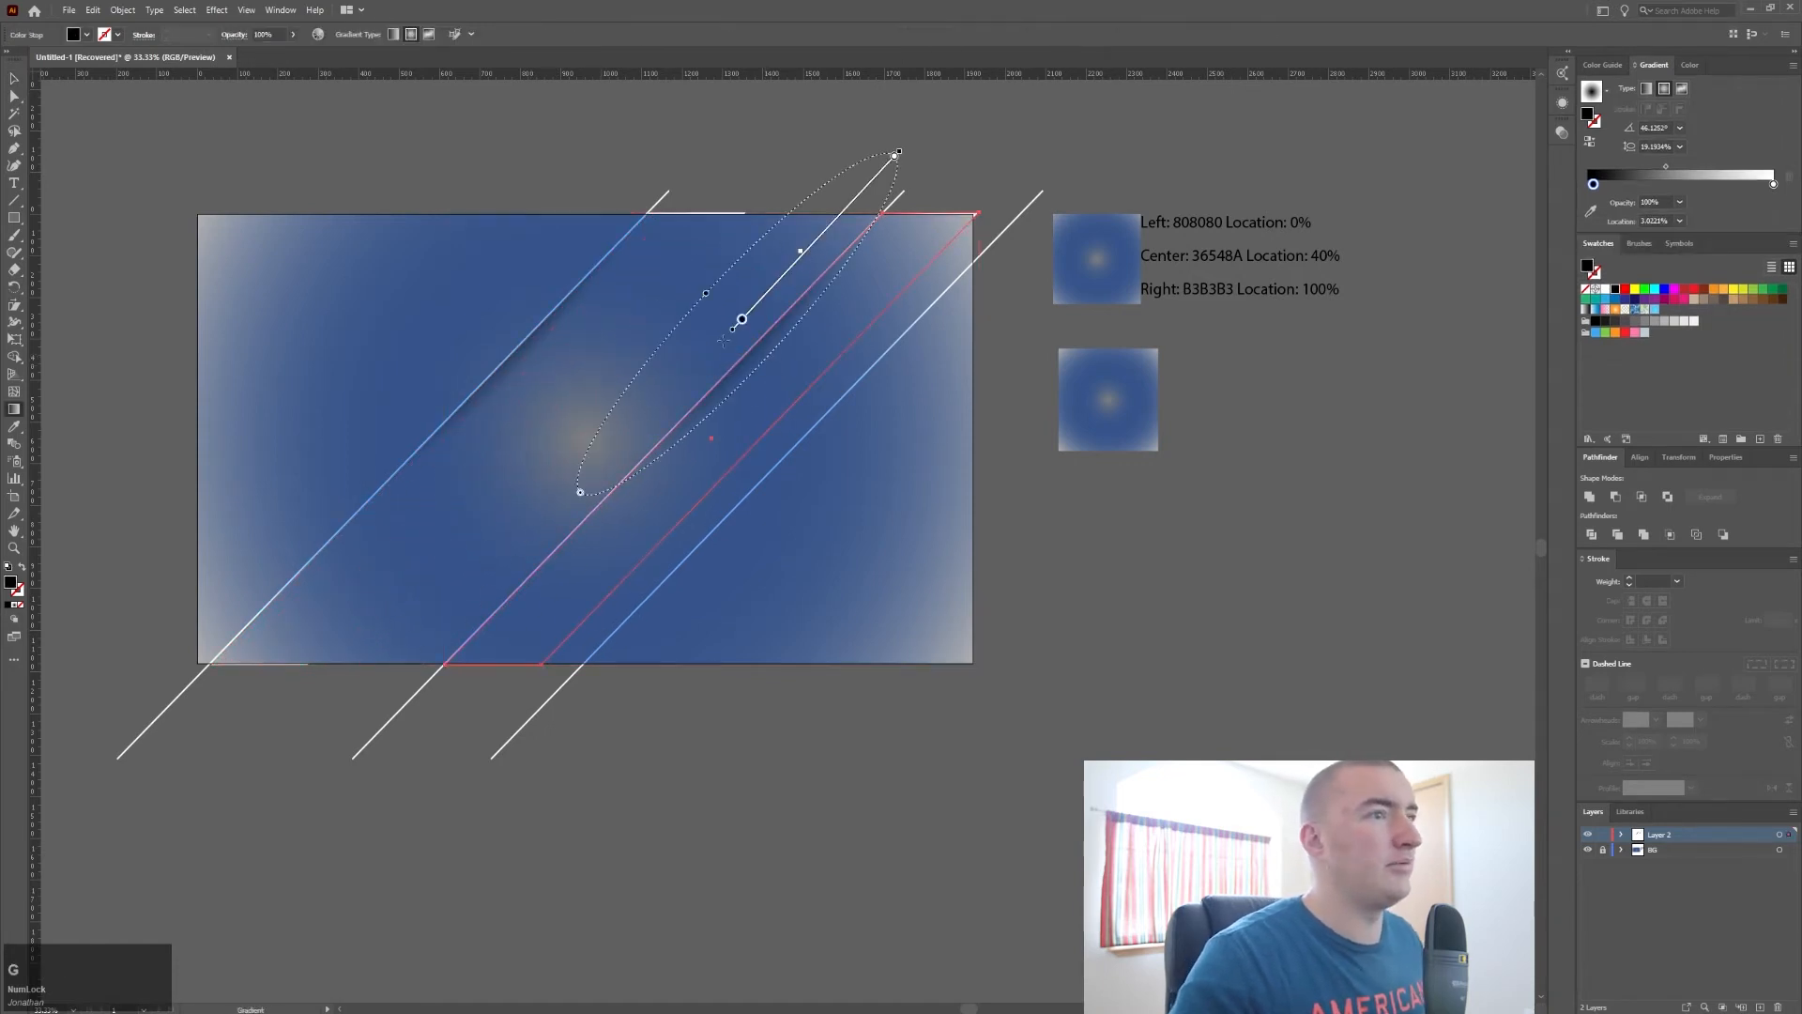
{"action": "left_click_drag", "start_coordinate": [731, 330], "coordinate": [542, 522]}
{"action": "key", "text": "v"}
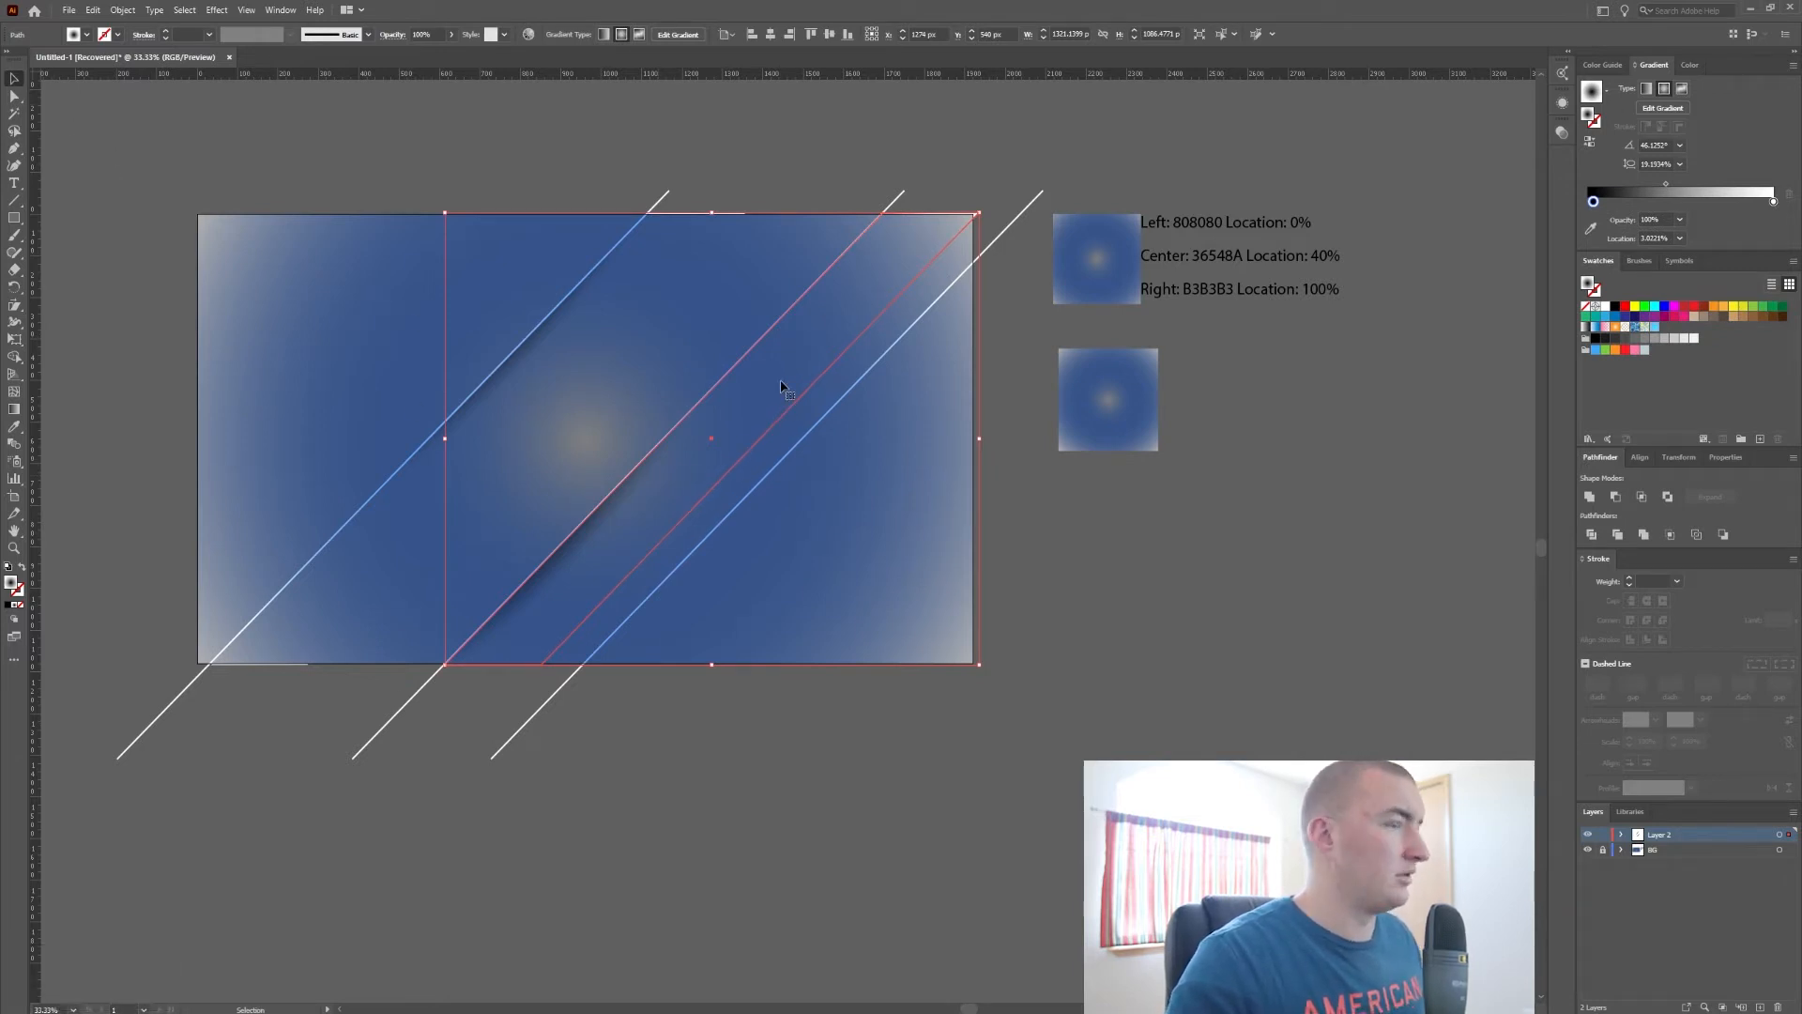
{"action": "key", "text": "ctrl+shift+a"}
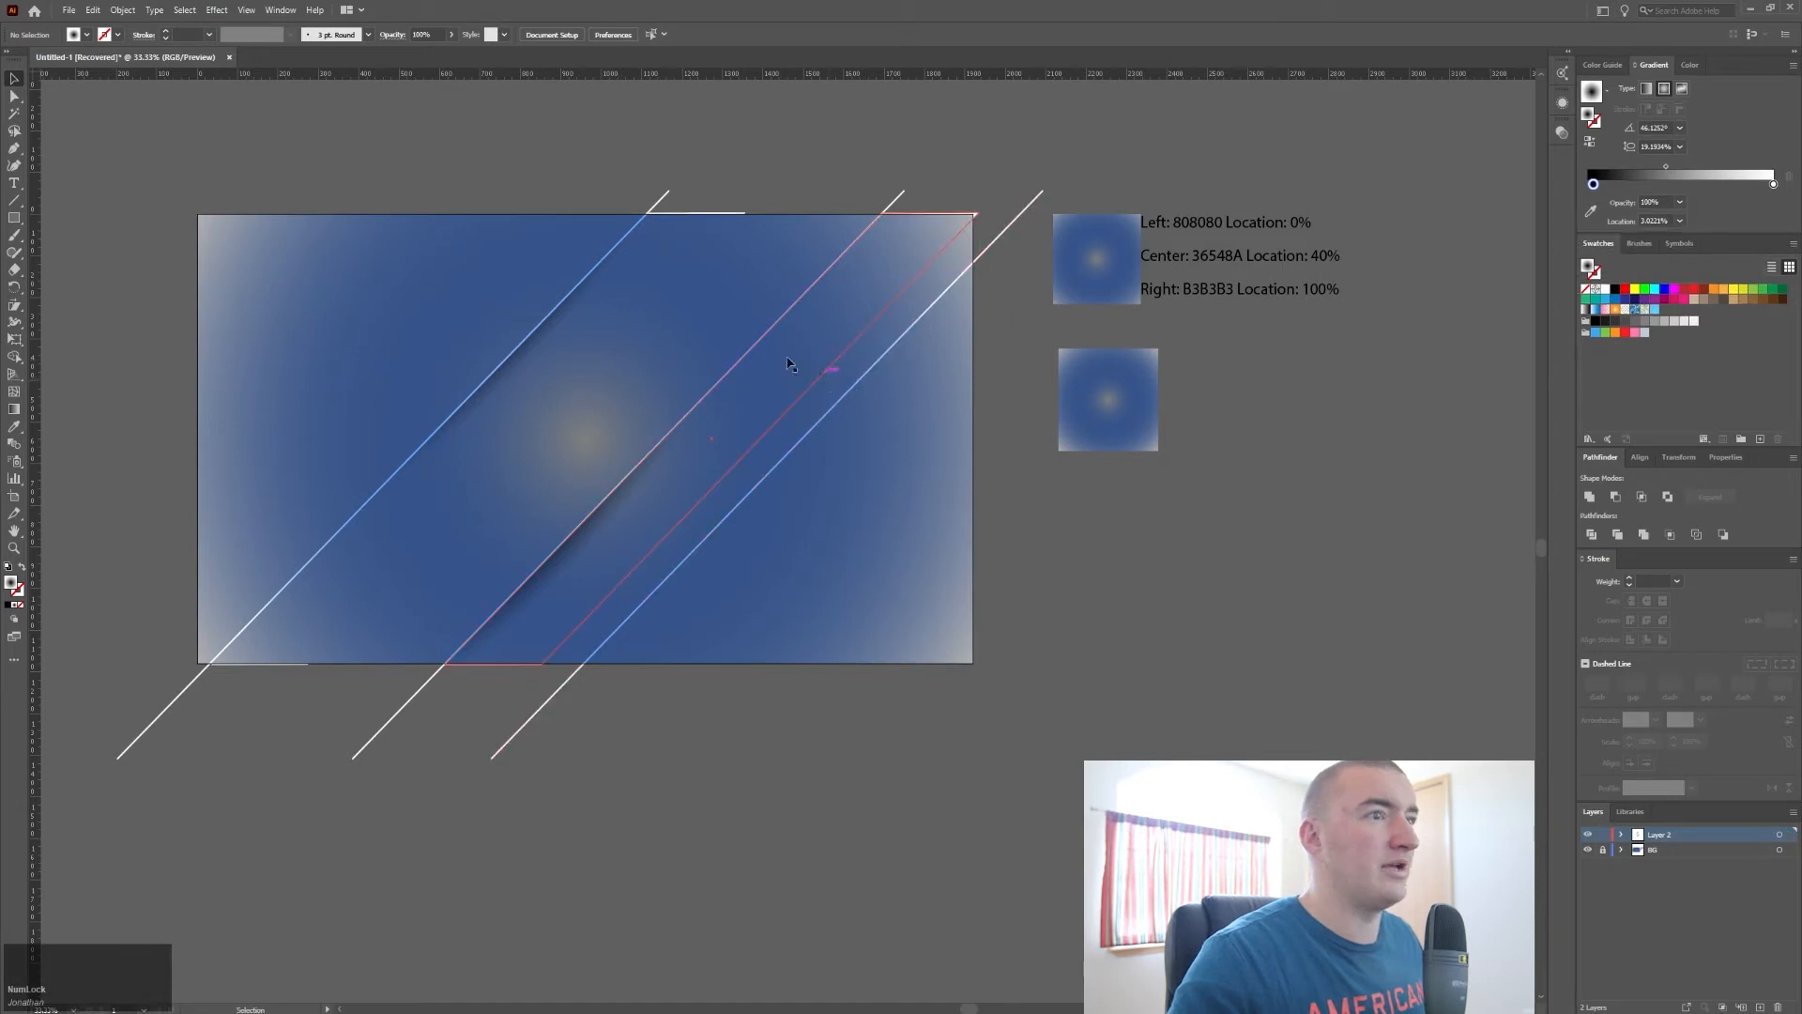
Step: Copy the shadow band onto the rightmost diagonal line, then move the copy's gradient toward the line's upper end and enlarge it
{"action": "left_click_drag", "start_coordinate": [797, 366], "coordinate": [924, 393]}
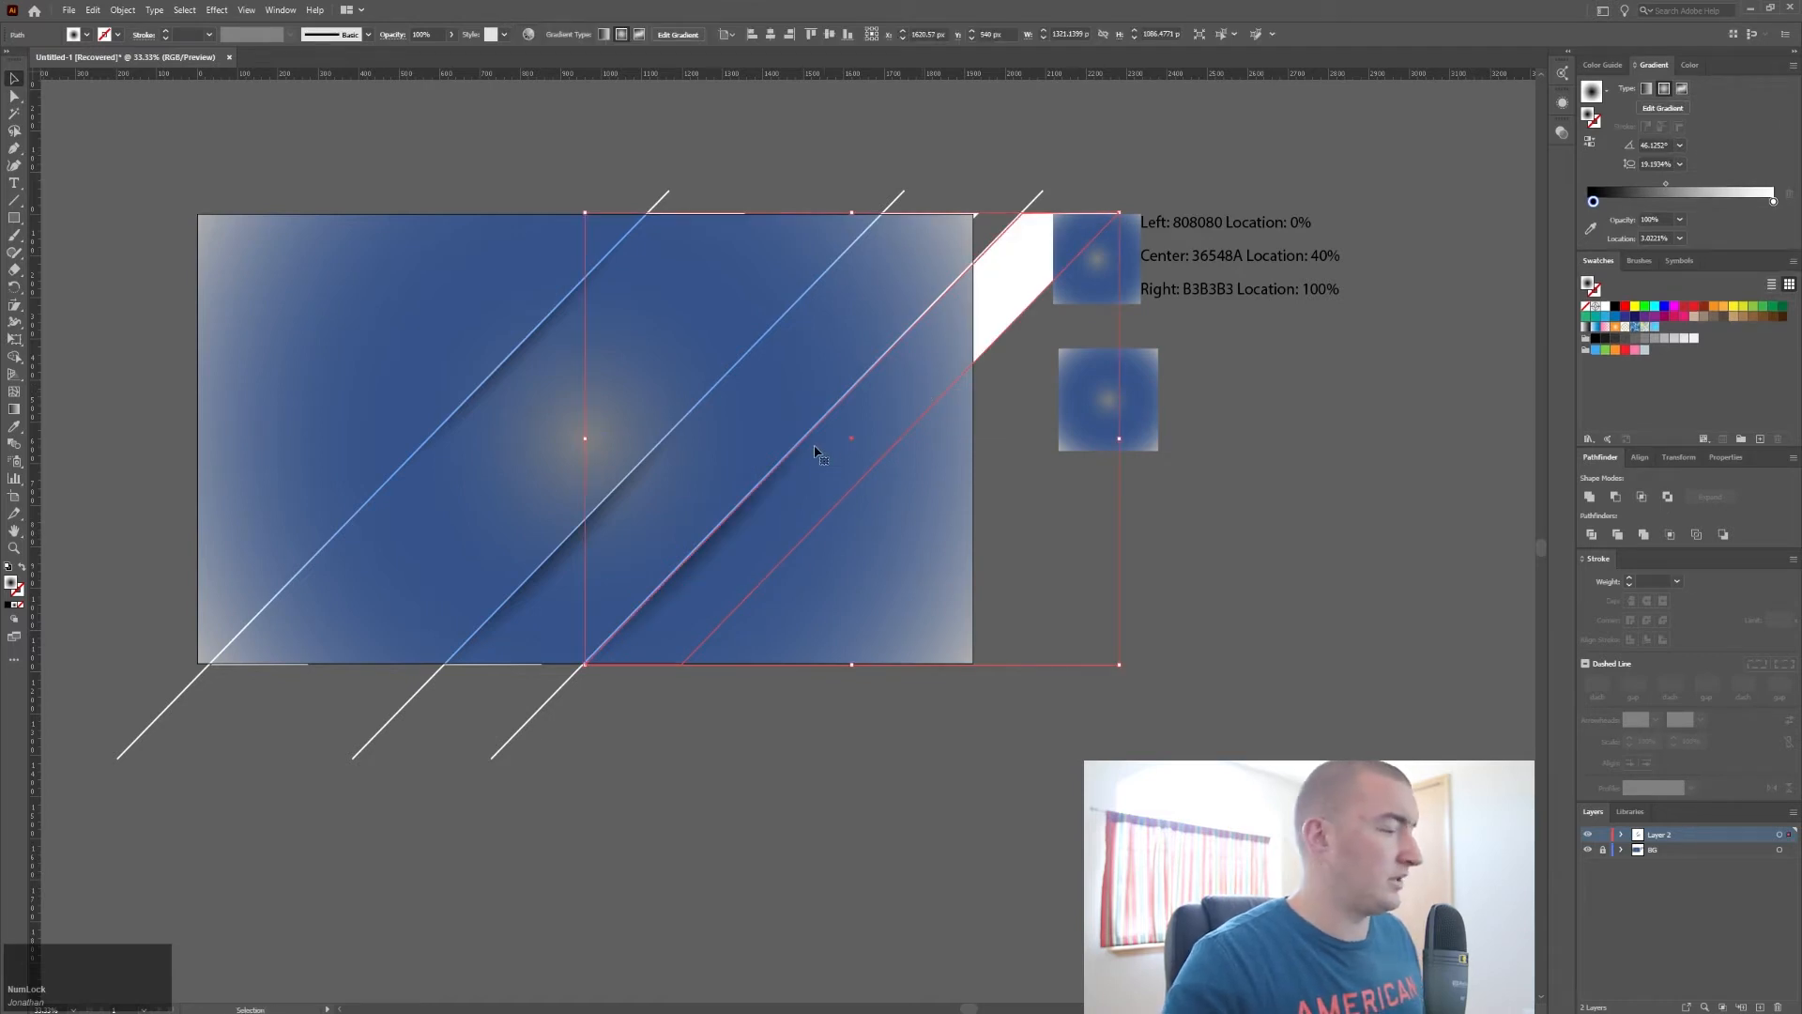
{"action": "key", "text": "g"}
{"action": "mouse_move", "coordinate": [801, 414]}
{"action": "left_mouse_down"}
{"action": "mouse_move", "coordinate": [992, 237]}
{"action": "mouse_move", "coordinate": [975, 235]}
{"action": "left_mouse_up"}
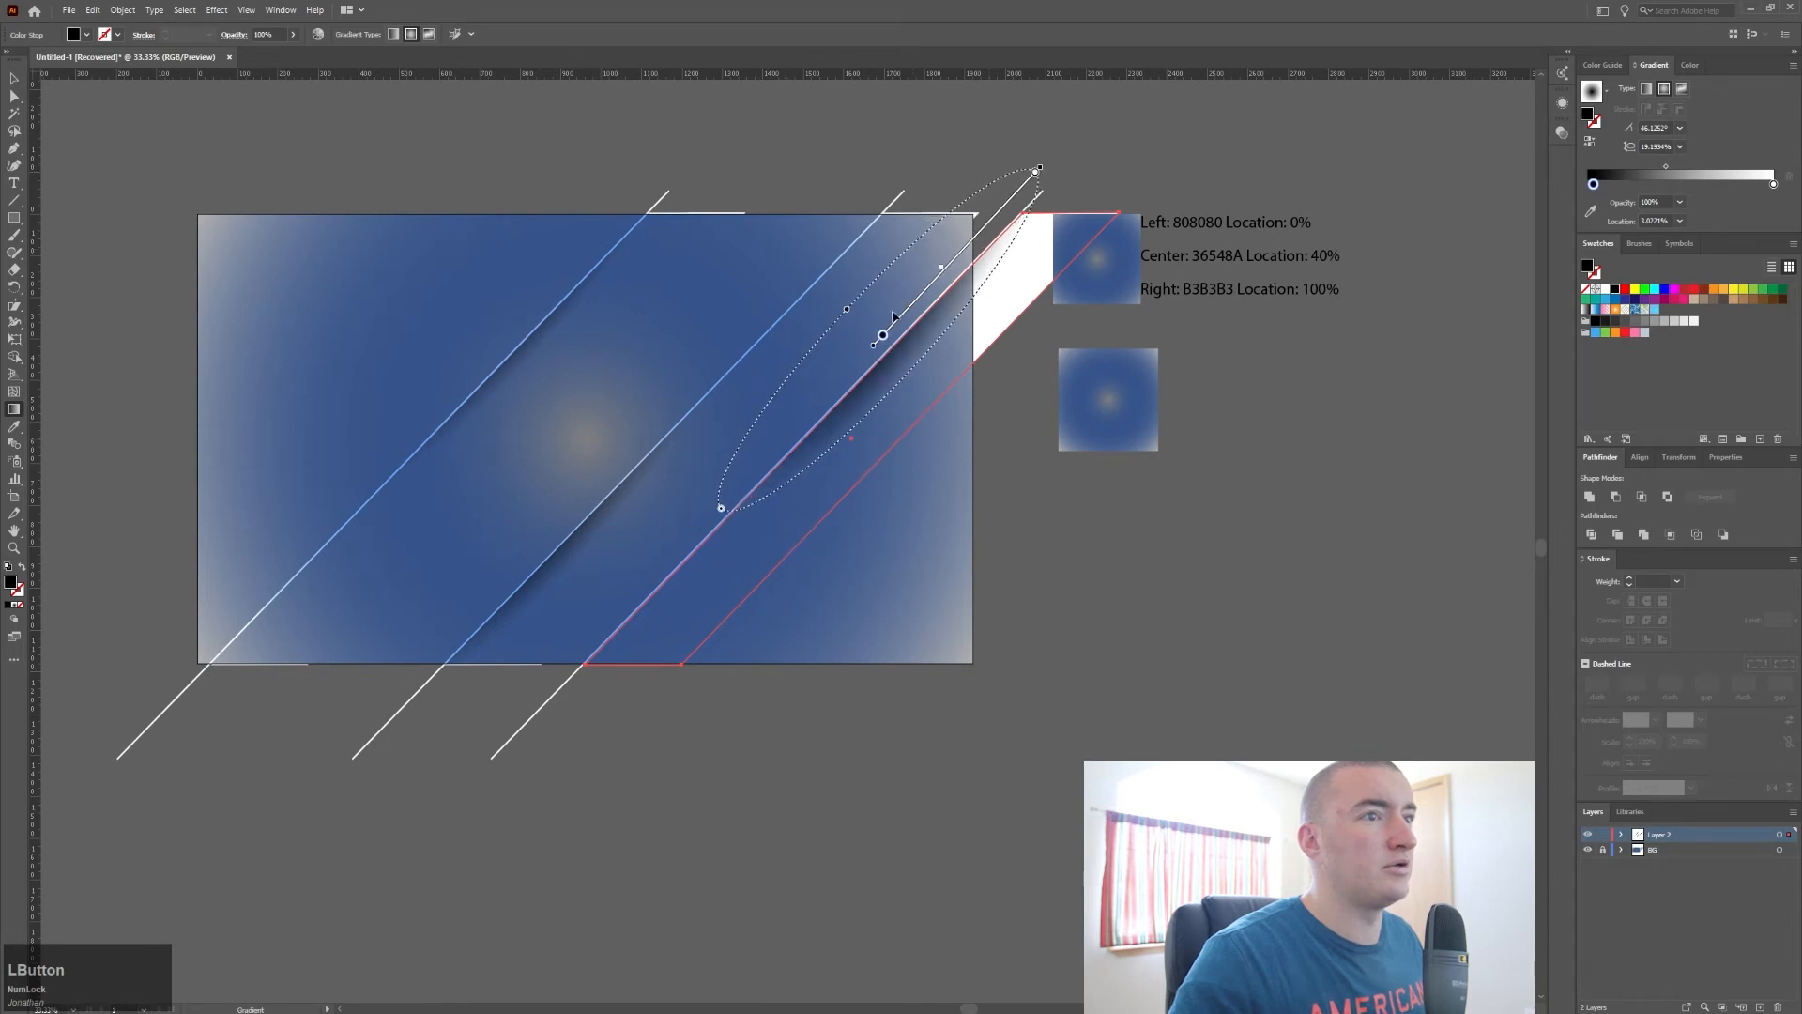
{"action": "left_click_drag", "start_coordinate": [848, 312], "coordinate": [846, 307]}
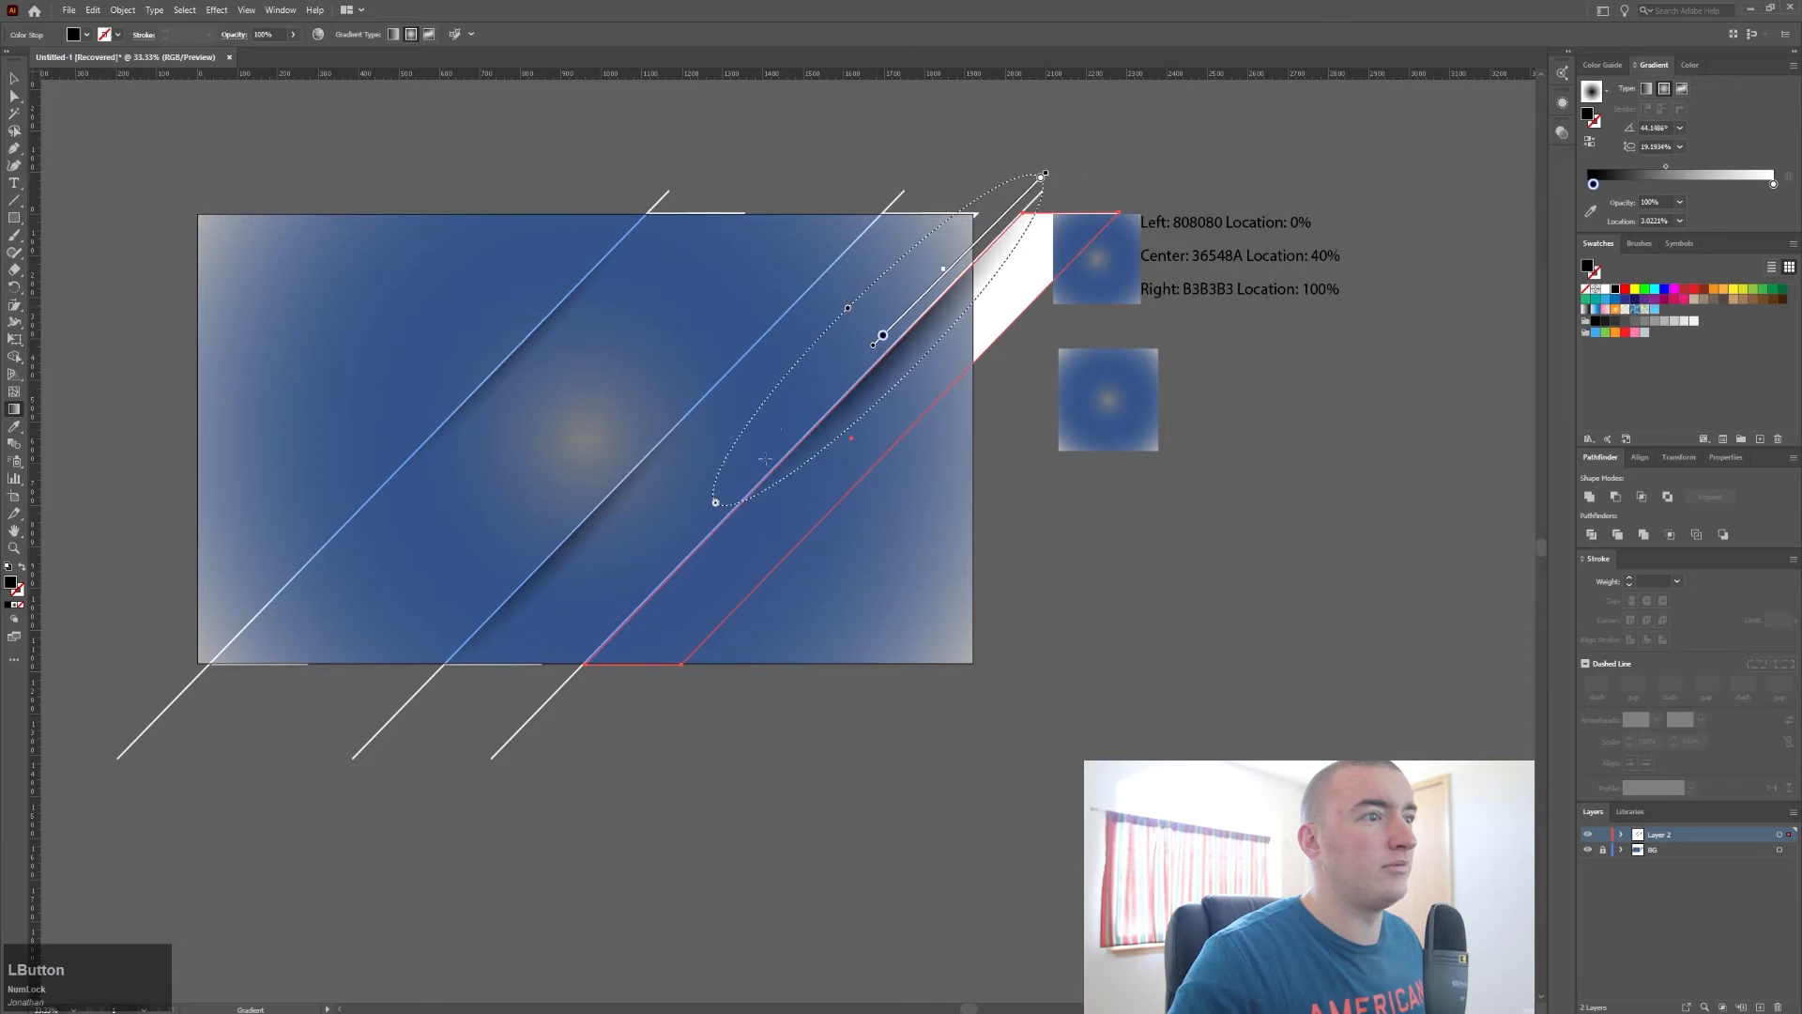
{"action": "left_click_drag", "start_coordinate": [716, 504], "coordinate": [667, 552]}
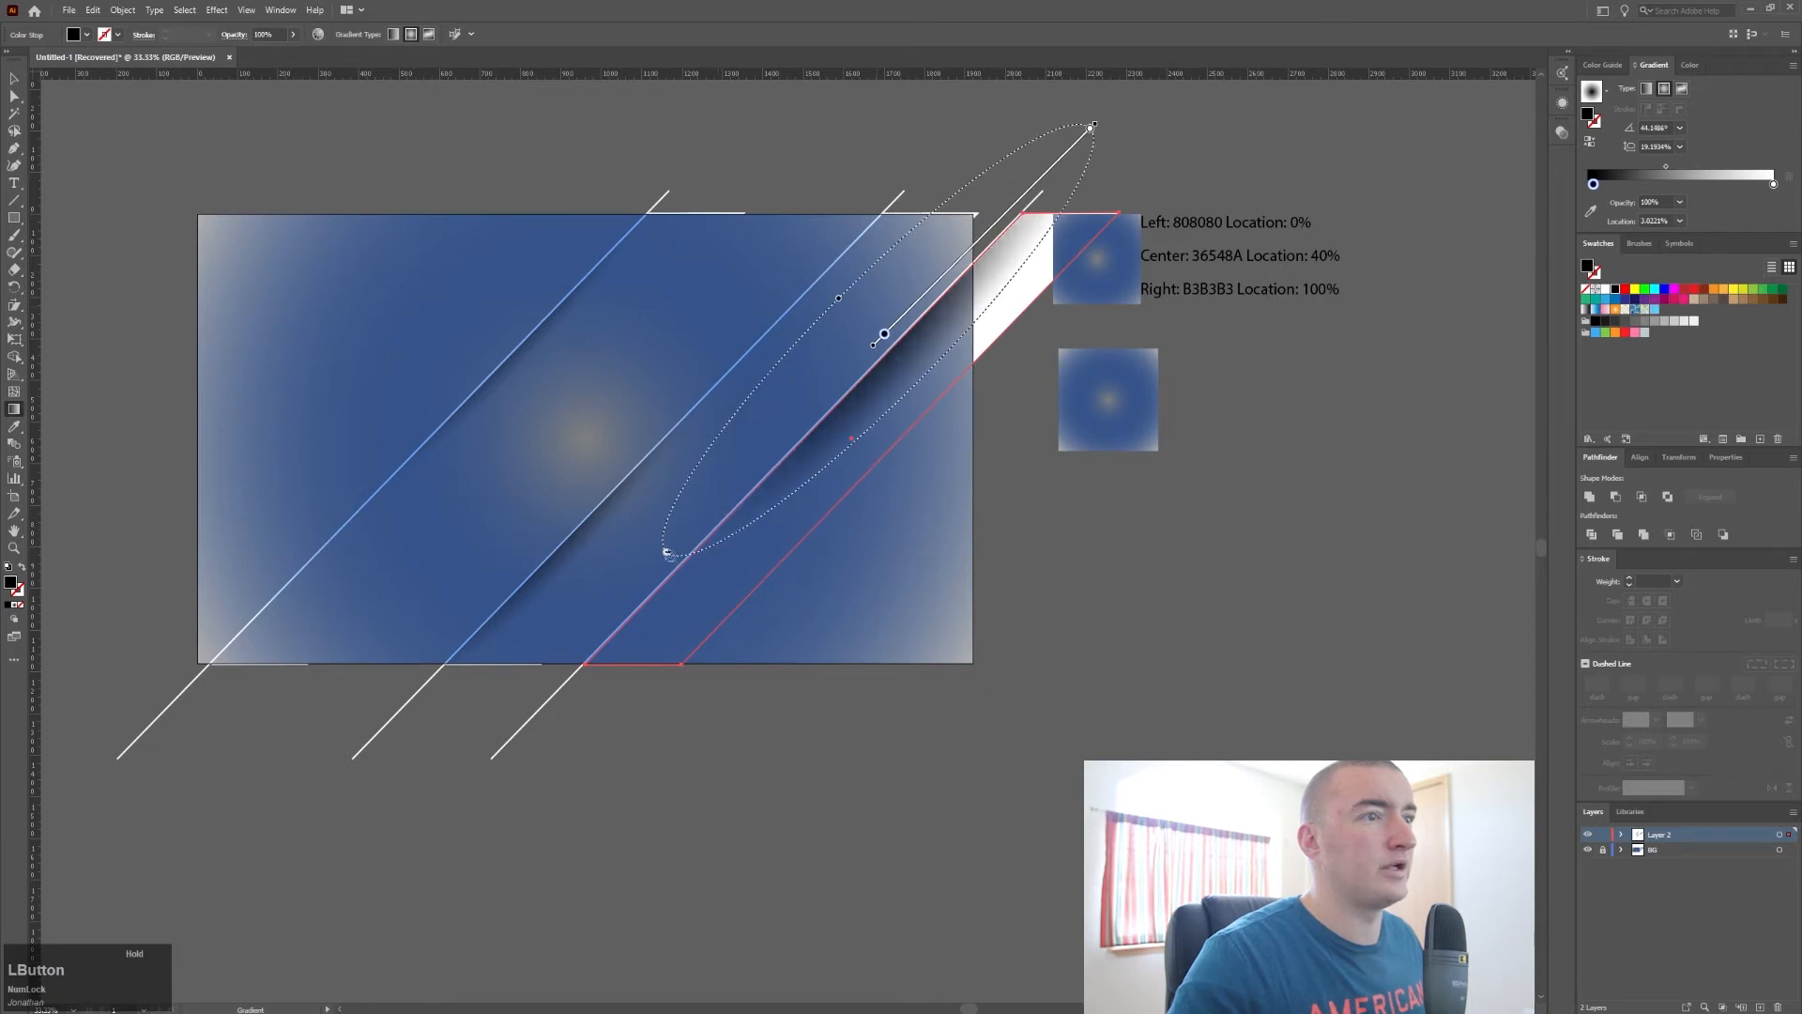
{"action": "mouse_move", "coordinate": [908, 326]}
{"action": "left_mouse_down"}
{"action": "mouse_move", "coordinate": [856, 336]}
{"action": "mouse_move", "coordinate": [886, 333]}
{"action": "left_mouse_up"}
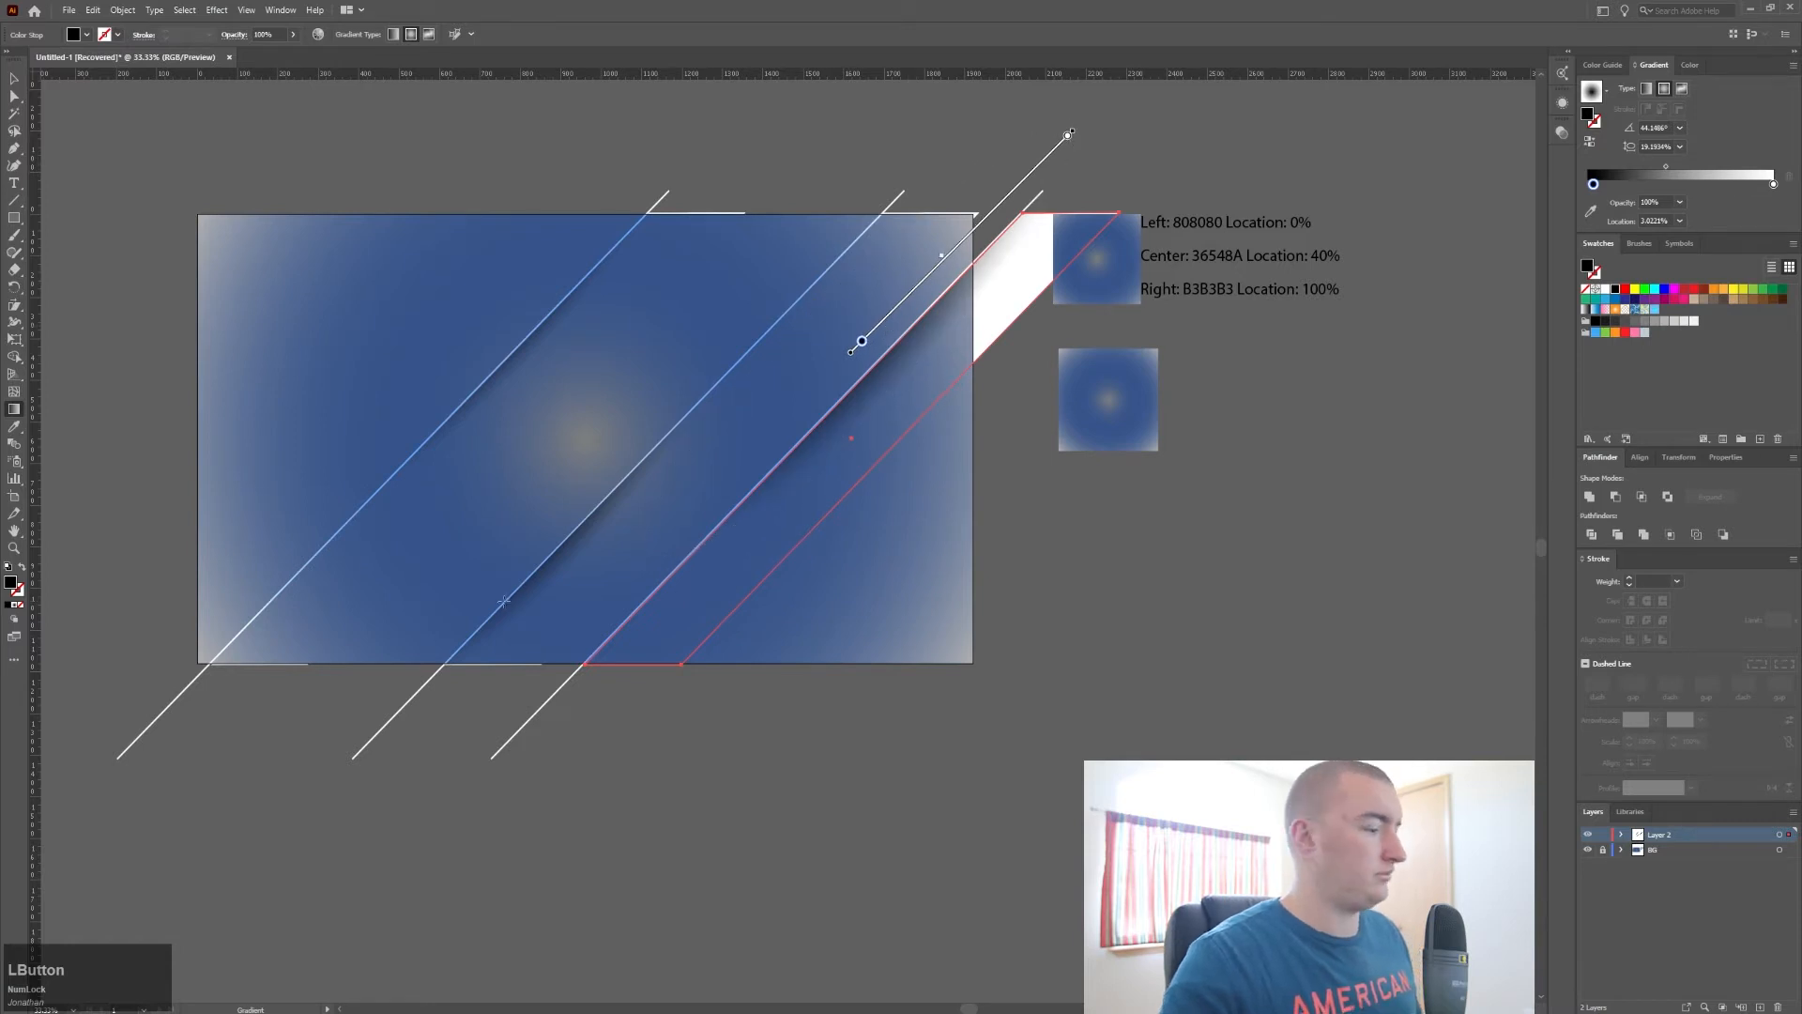
Step: Copy the middle shadow band to the area right of the rightmost line, shift its gradient upward and shorten it into a smaller shadow
{"action": "key", "text": "v"}
{"action": "left_click_drag", "start_coordinate": [602, 577], "coordinate": [567, 589]}
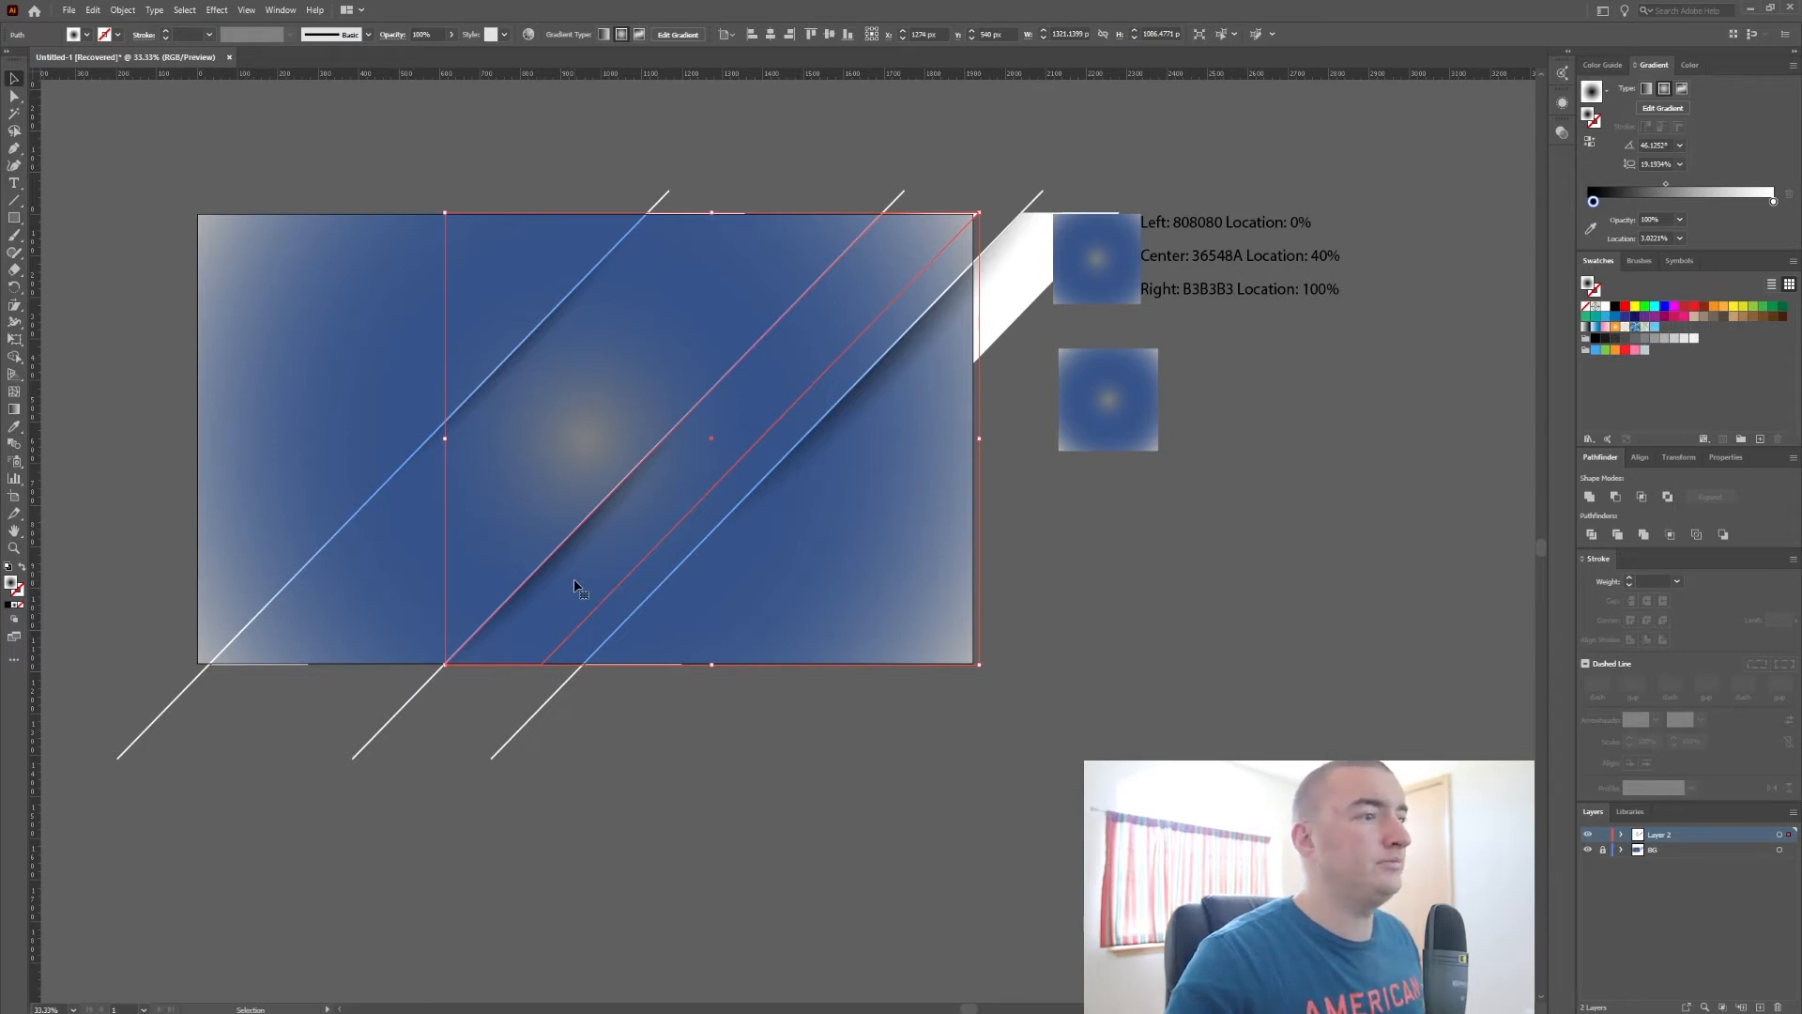
{"action": "left_click_drag", "start_coordinate": [574, 579], "coordinate": [822, 627]}
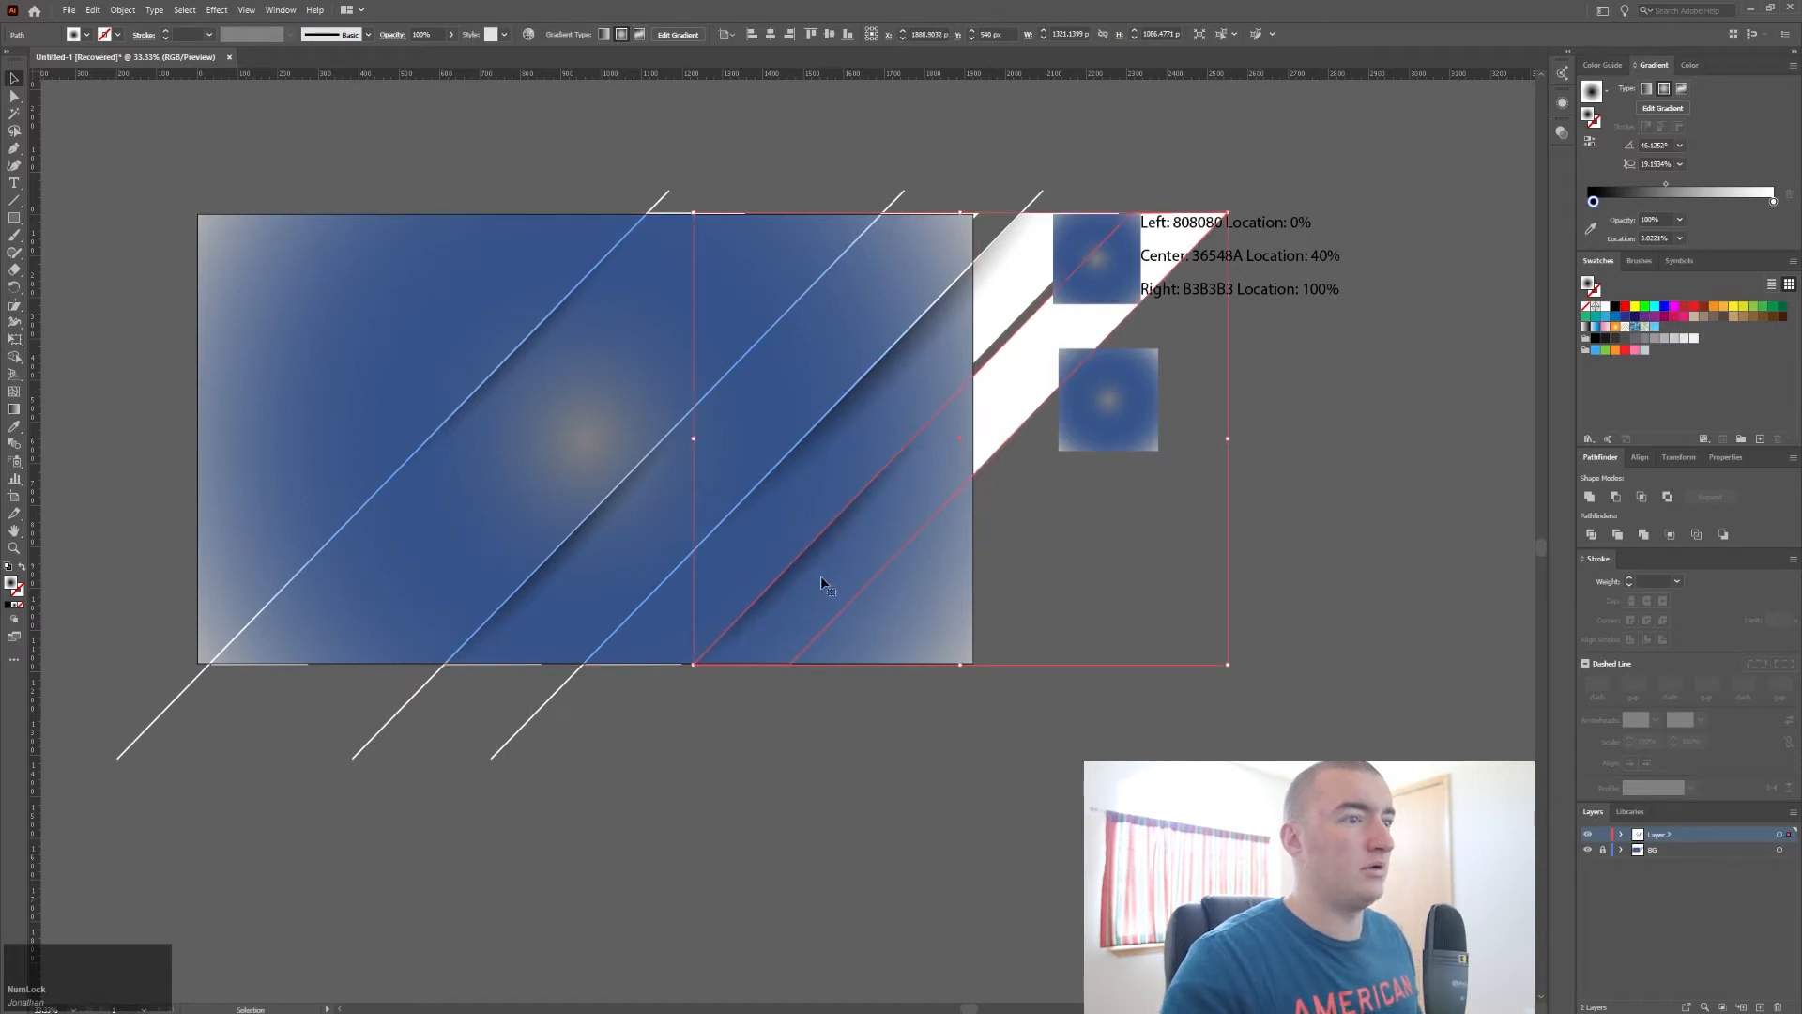
{"action": "key", "text": "g"}
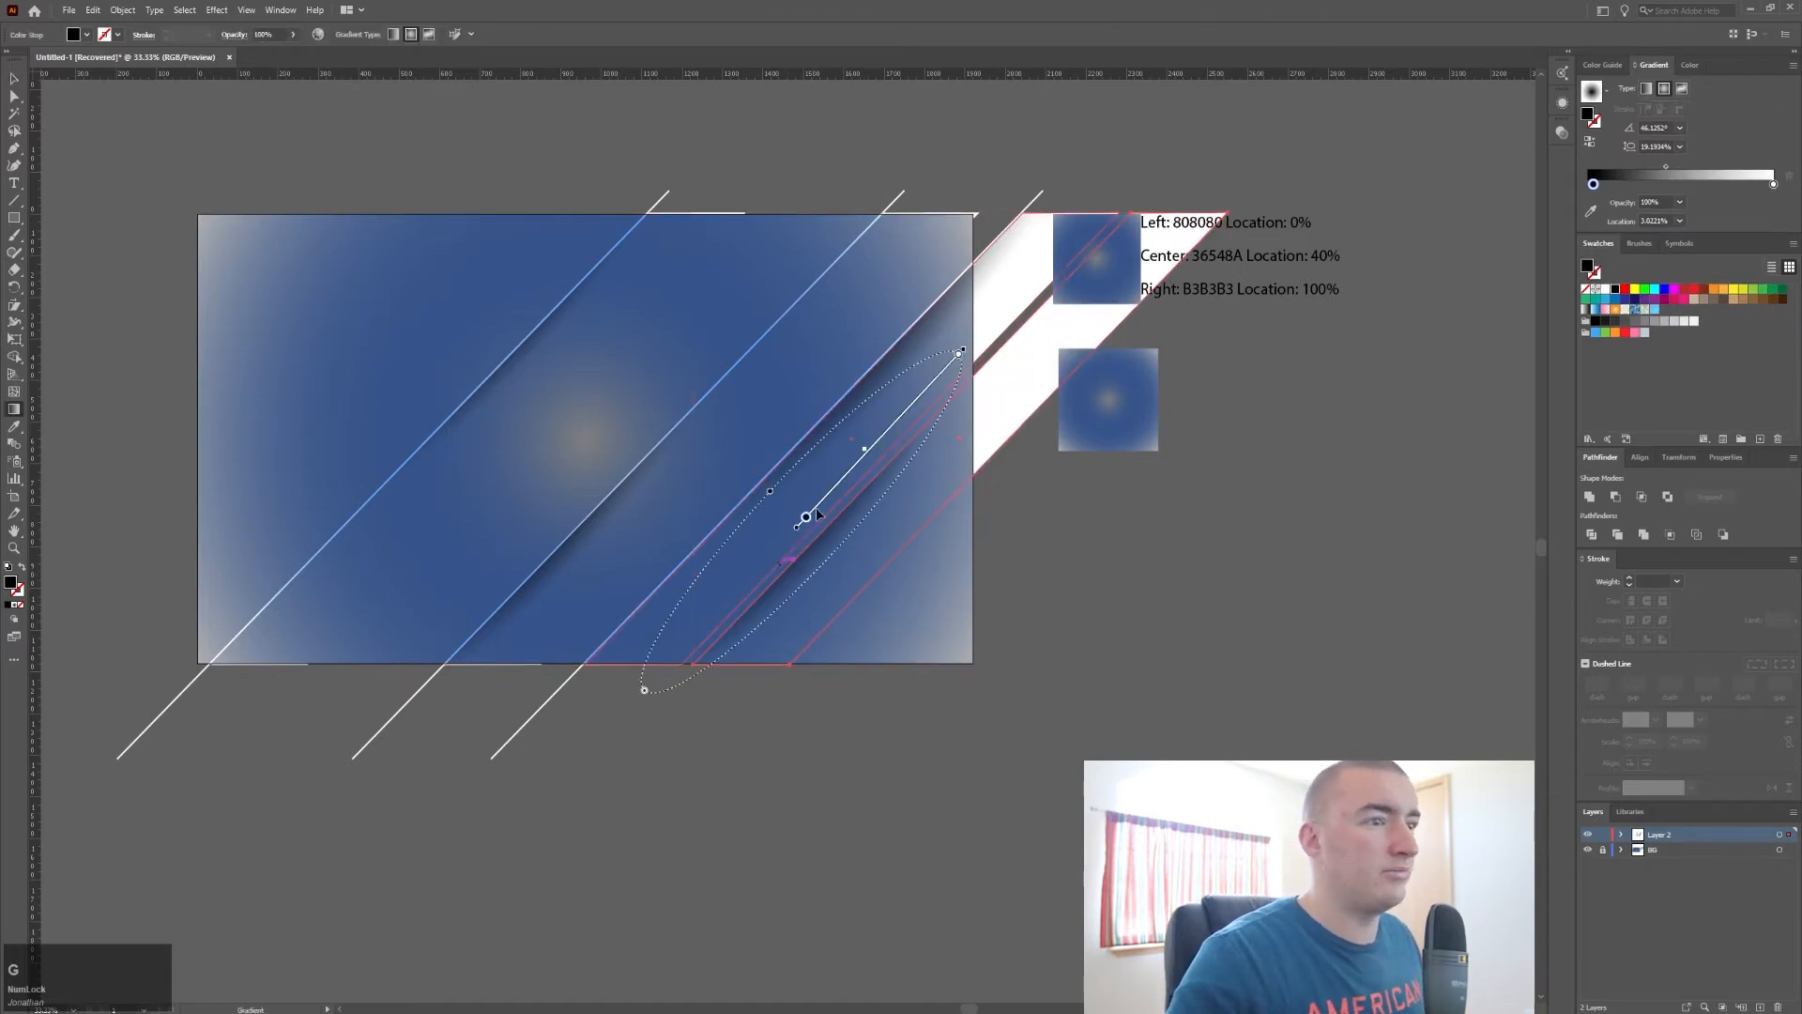
{"action": "left_click_drag", "start_coordinate": [819, 519], "coordinate": [865, 475]}
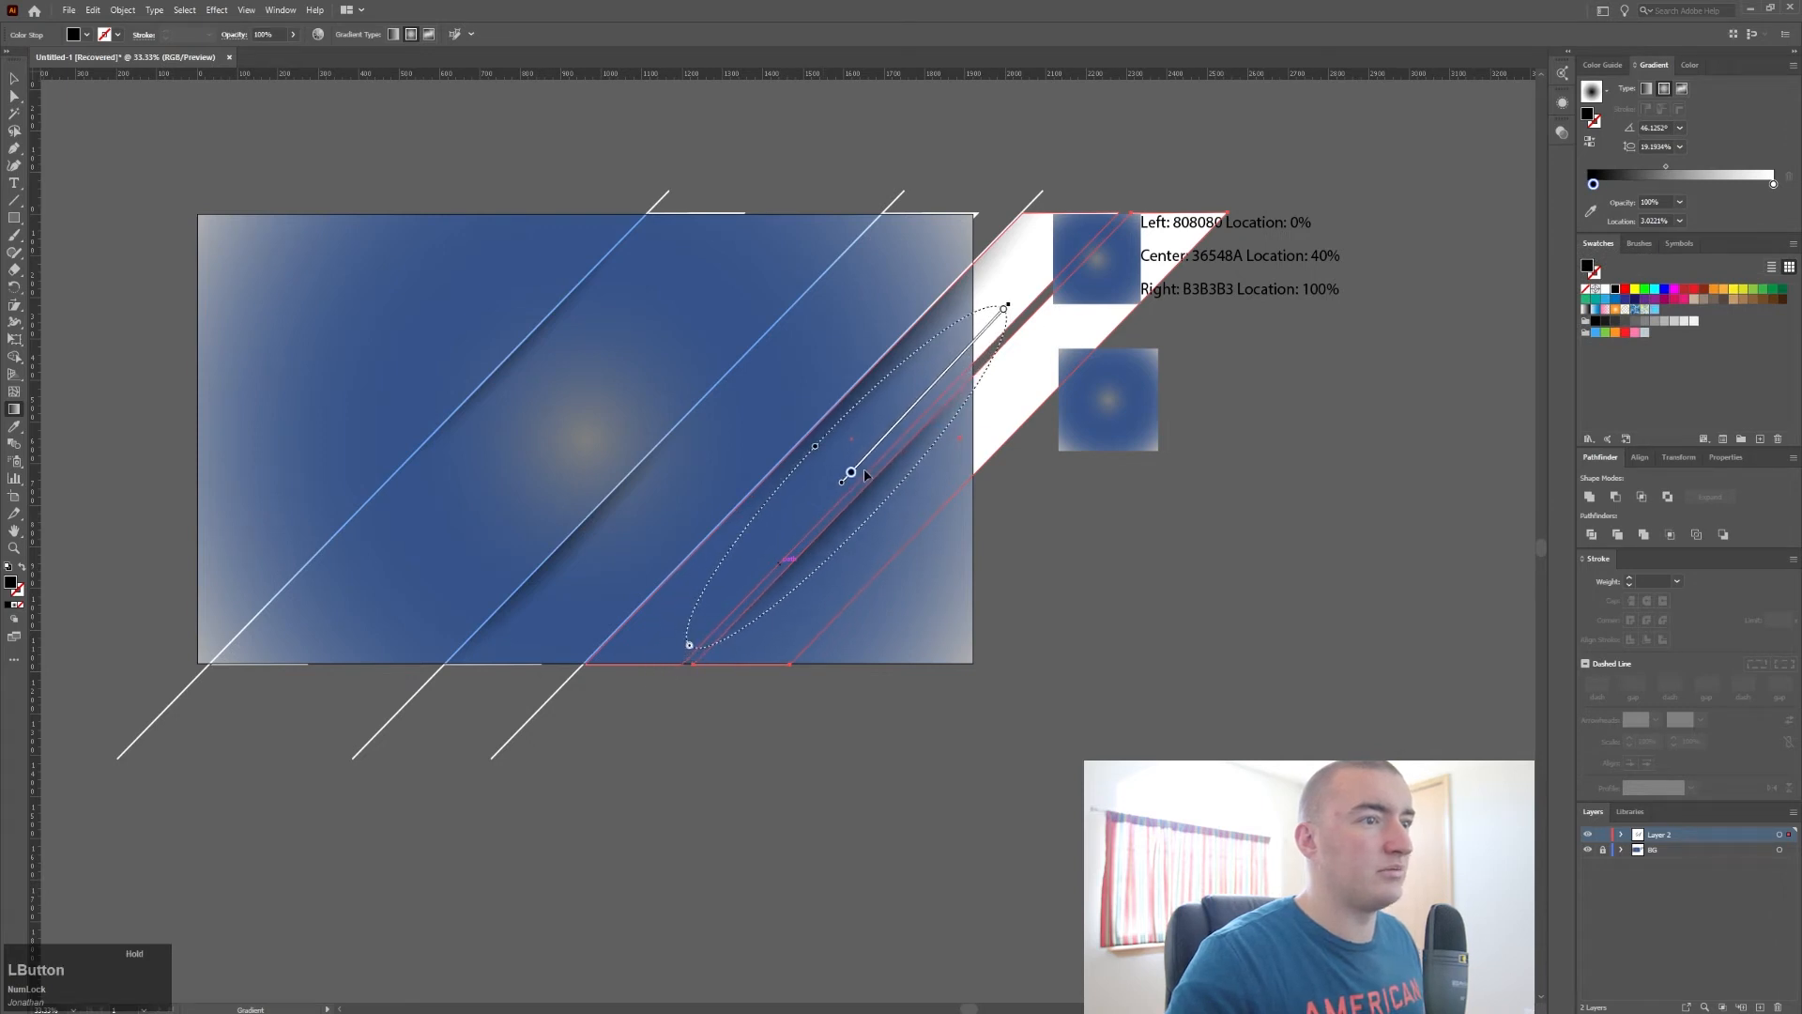
{"action": "left_click_drag", "start_coordinate": [690, 646], "coordinate": [732, 602]}
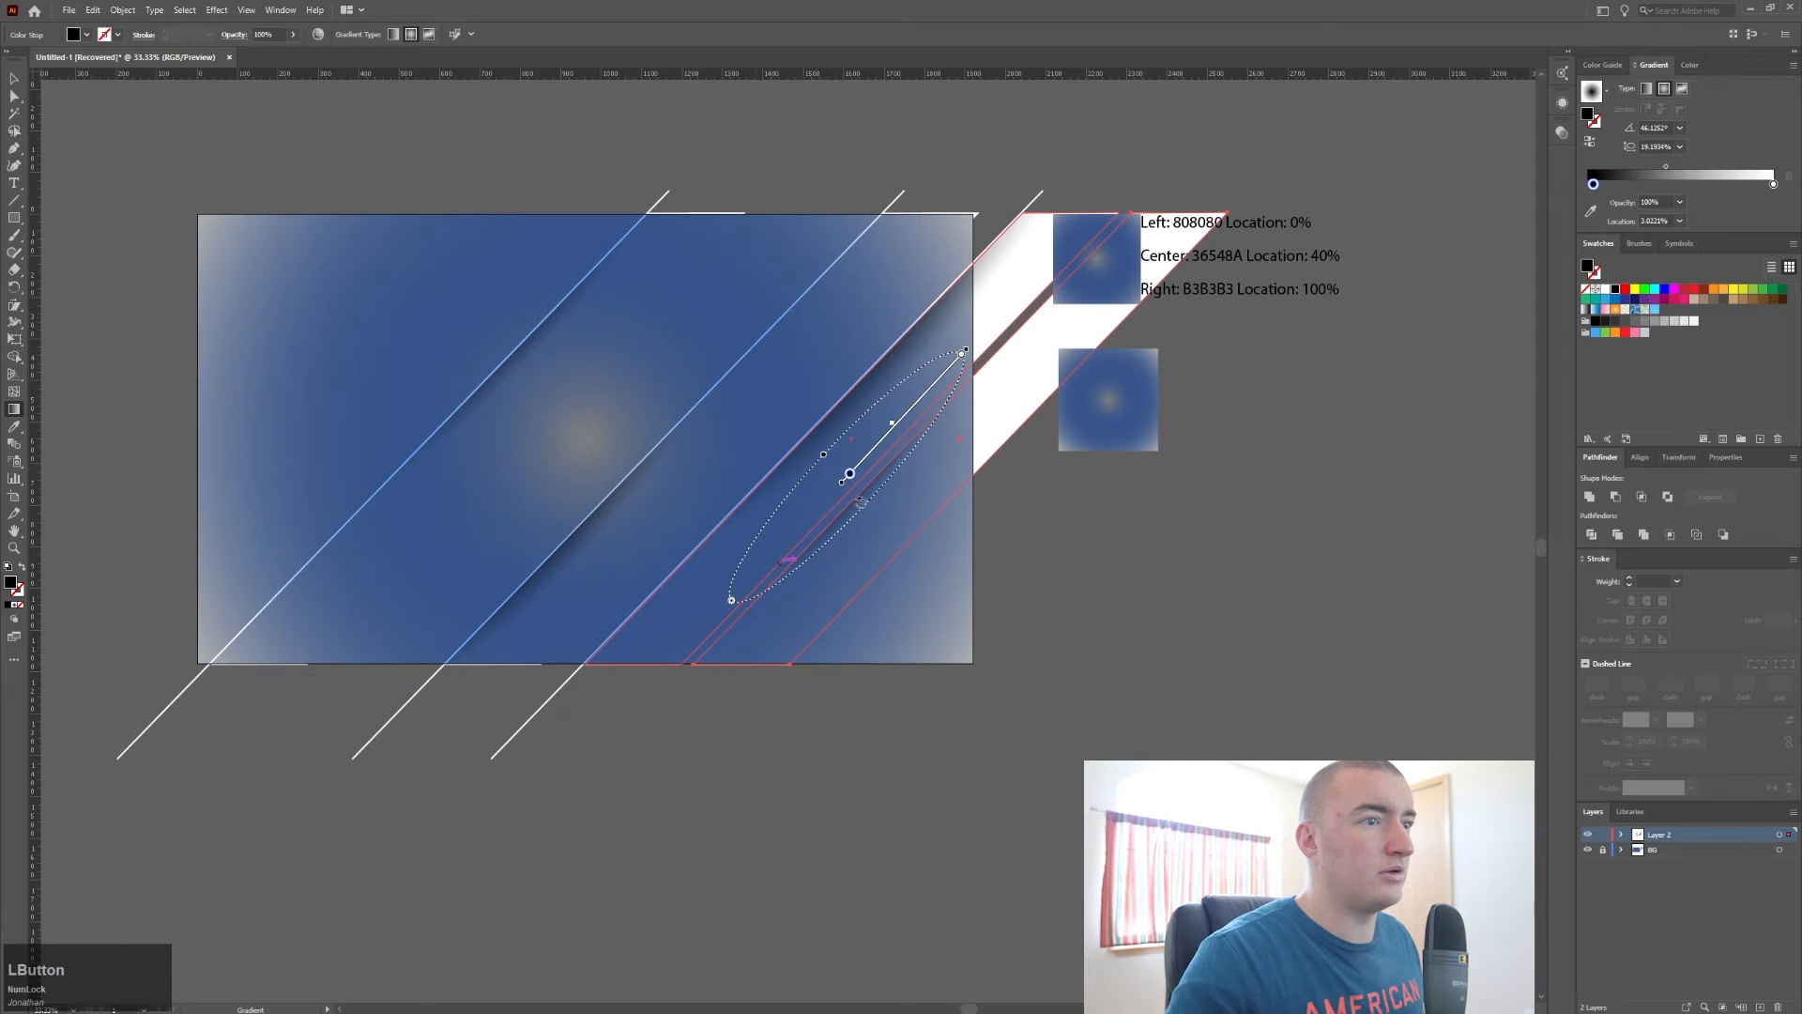
{"action": "left_click_drag", "start_coordinate": [840, 491], "coordinate": [762, 782]}
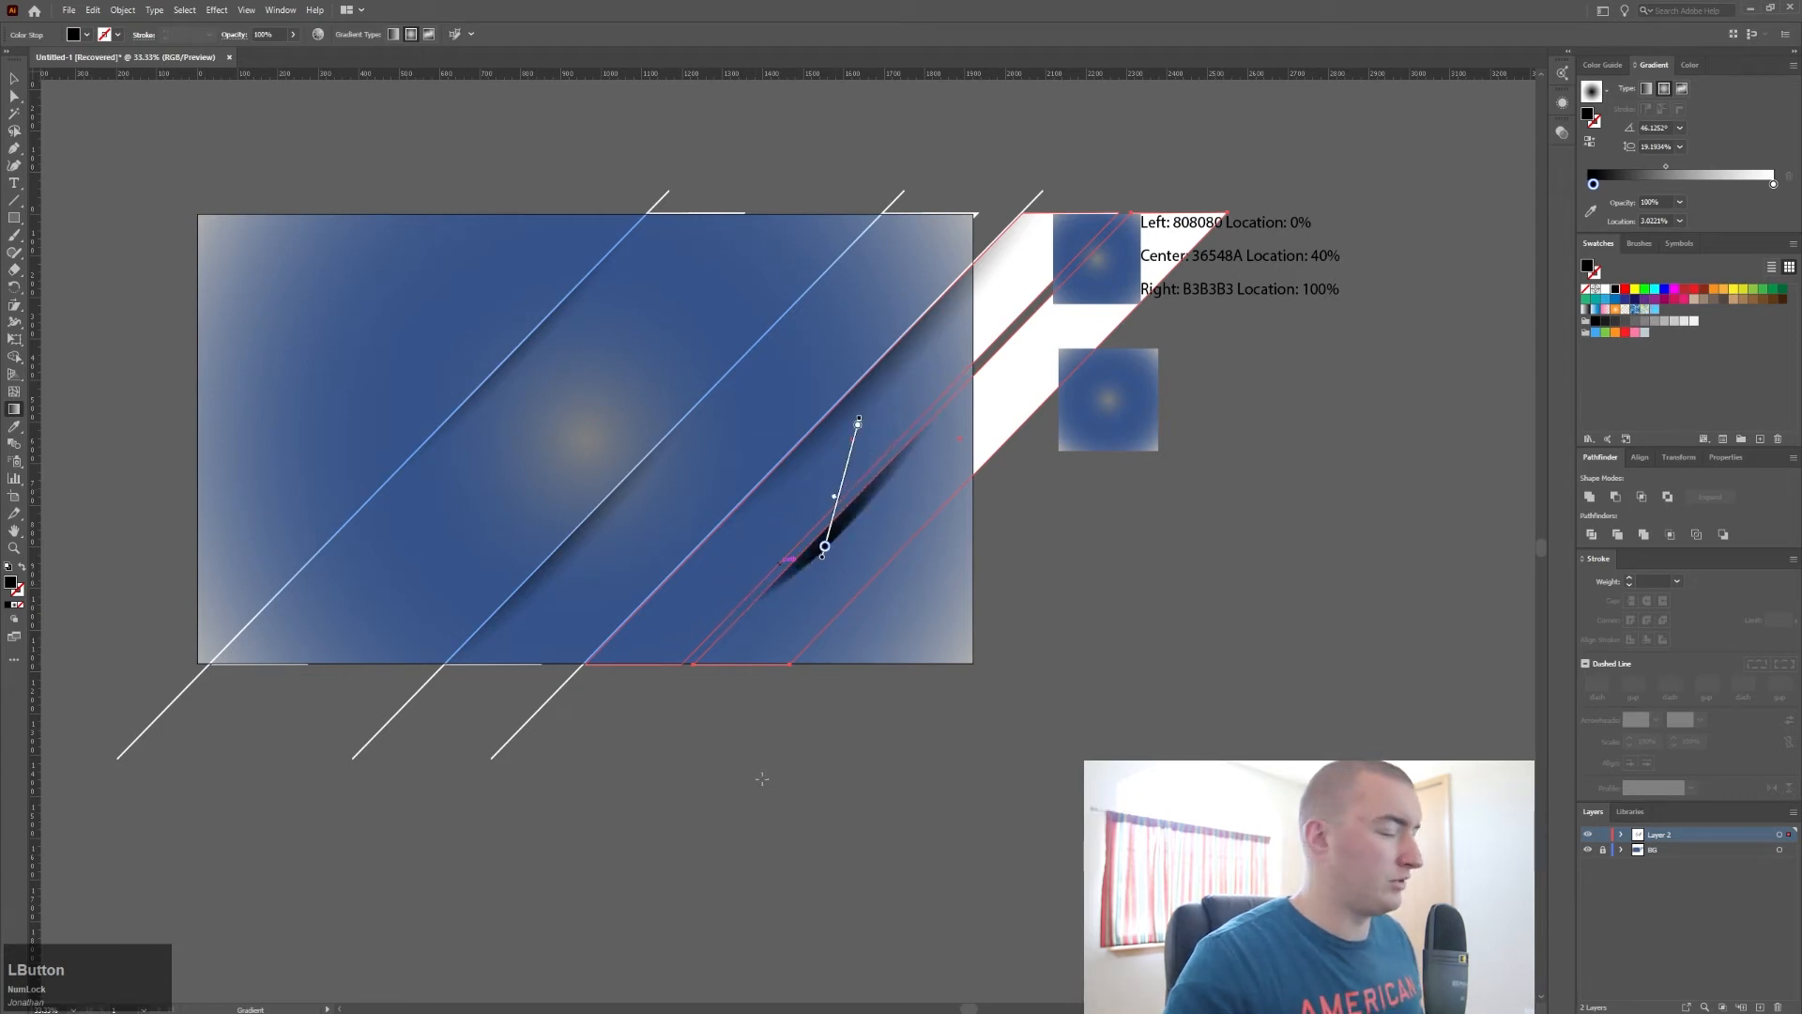
{"action": "key", "text": "ctrl+z"}
{"action": "key", "text": "v"}
{"action": "left_click", "coordinate": [802, 781]}
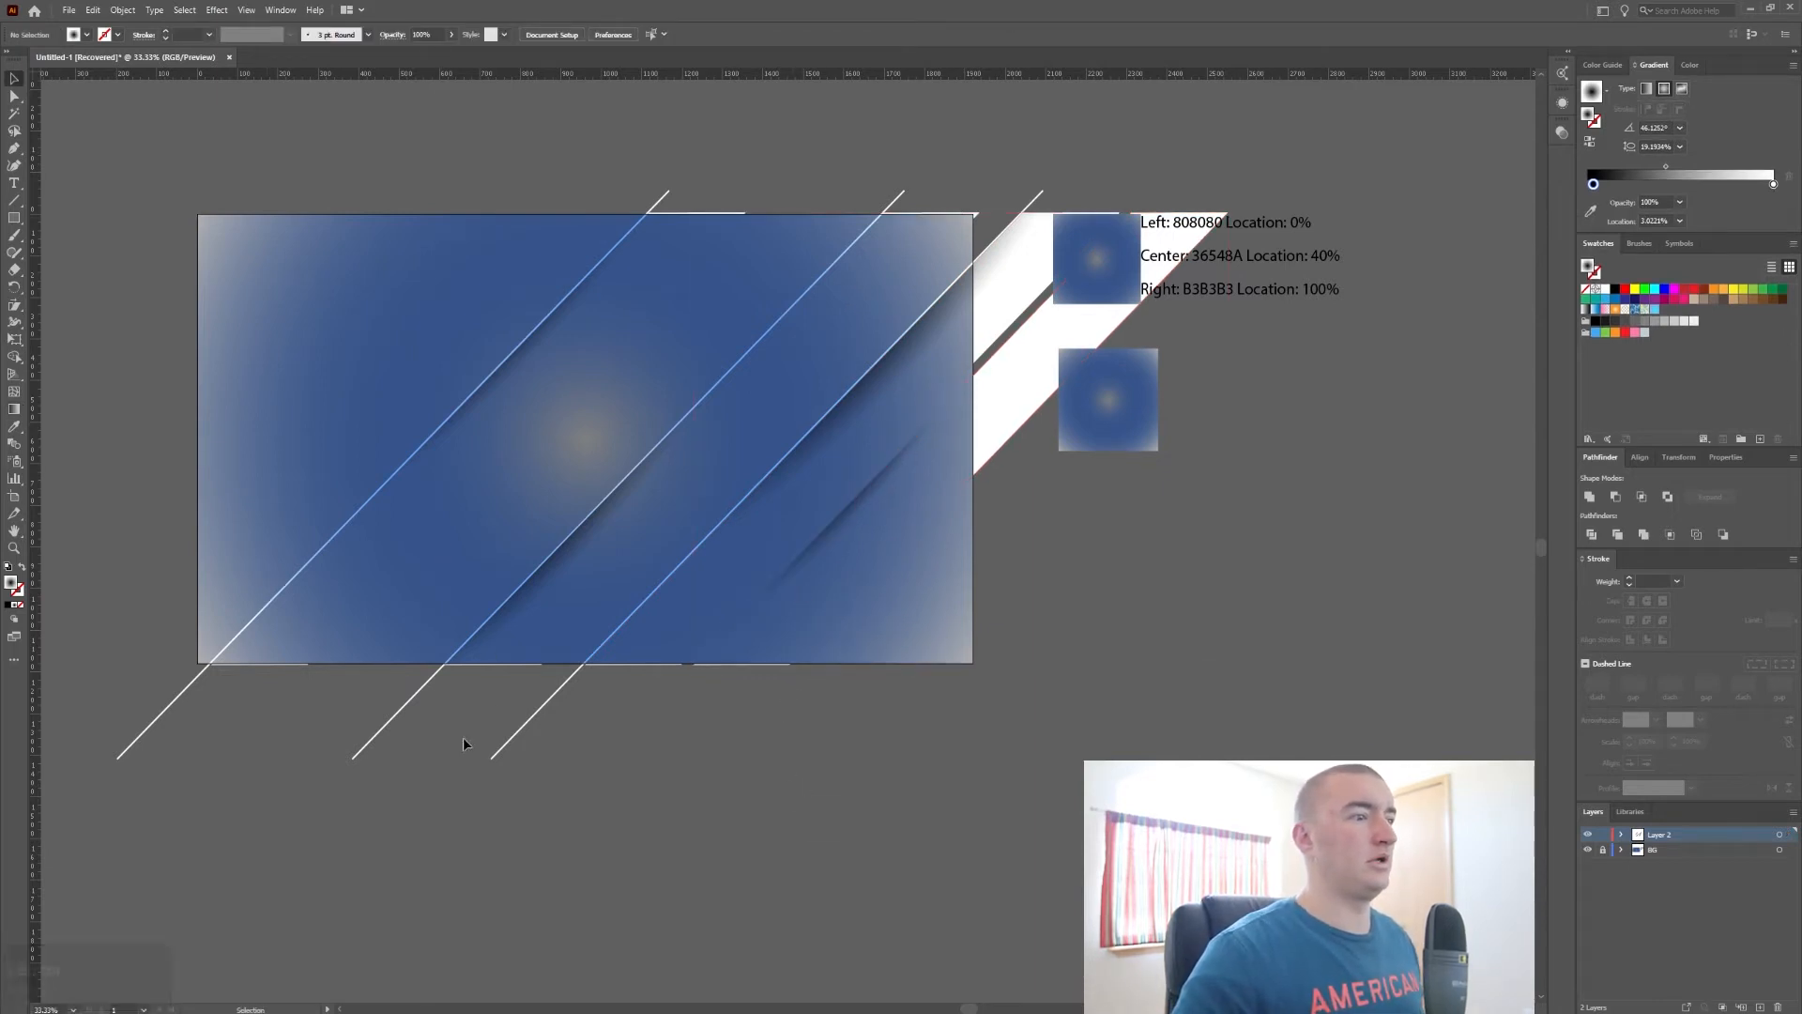
Step: Copy the shadow band twice into the area left of the leftmost diagonal line, one copy low and one near the background's upper edge
{"action": "left_click_drag", "start_coordinate": [553, 744], "coordinate": [167, 693]}
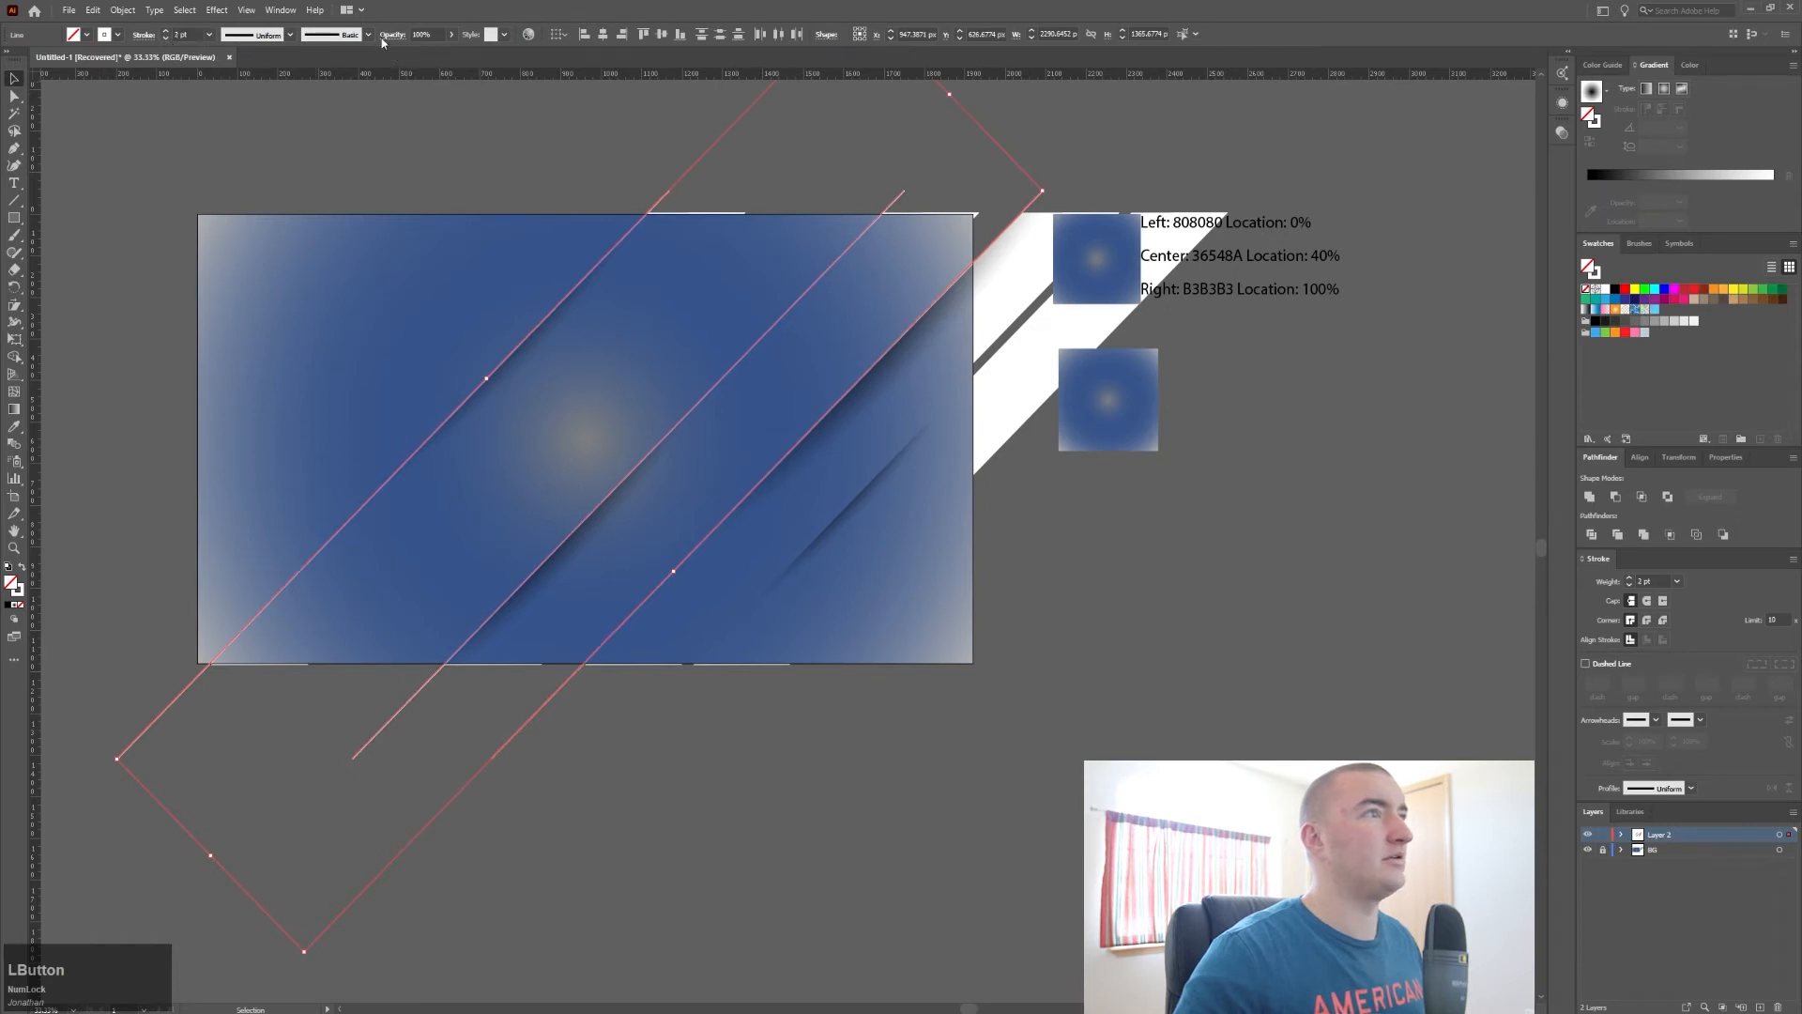
{"action": "left_click", "coordinate": [620, 535]}
{"action": "left_click_drag", "start_coordinate": [621, 531], "coordinate": [289, 429]}
{"action": "left_click_drag", "start_coordinate": [438, 361], "coordinate": [488, 253]}
{"action": "left_click", "coordinate": [519, 363]}
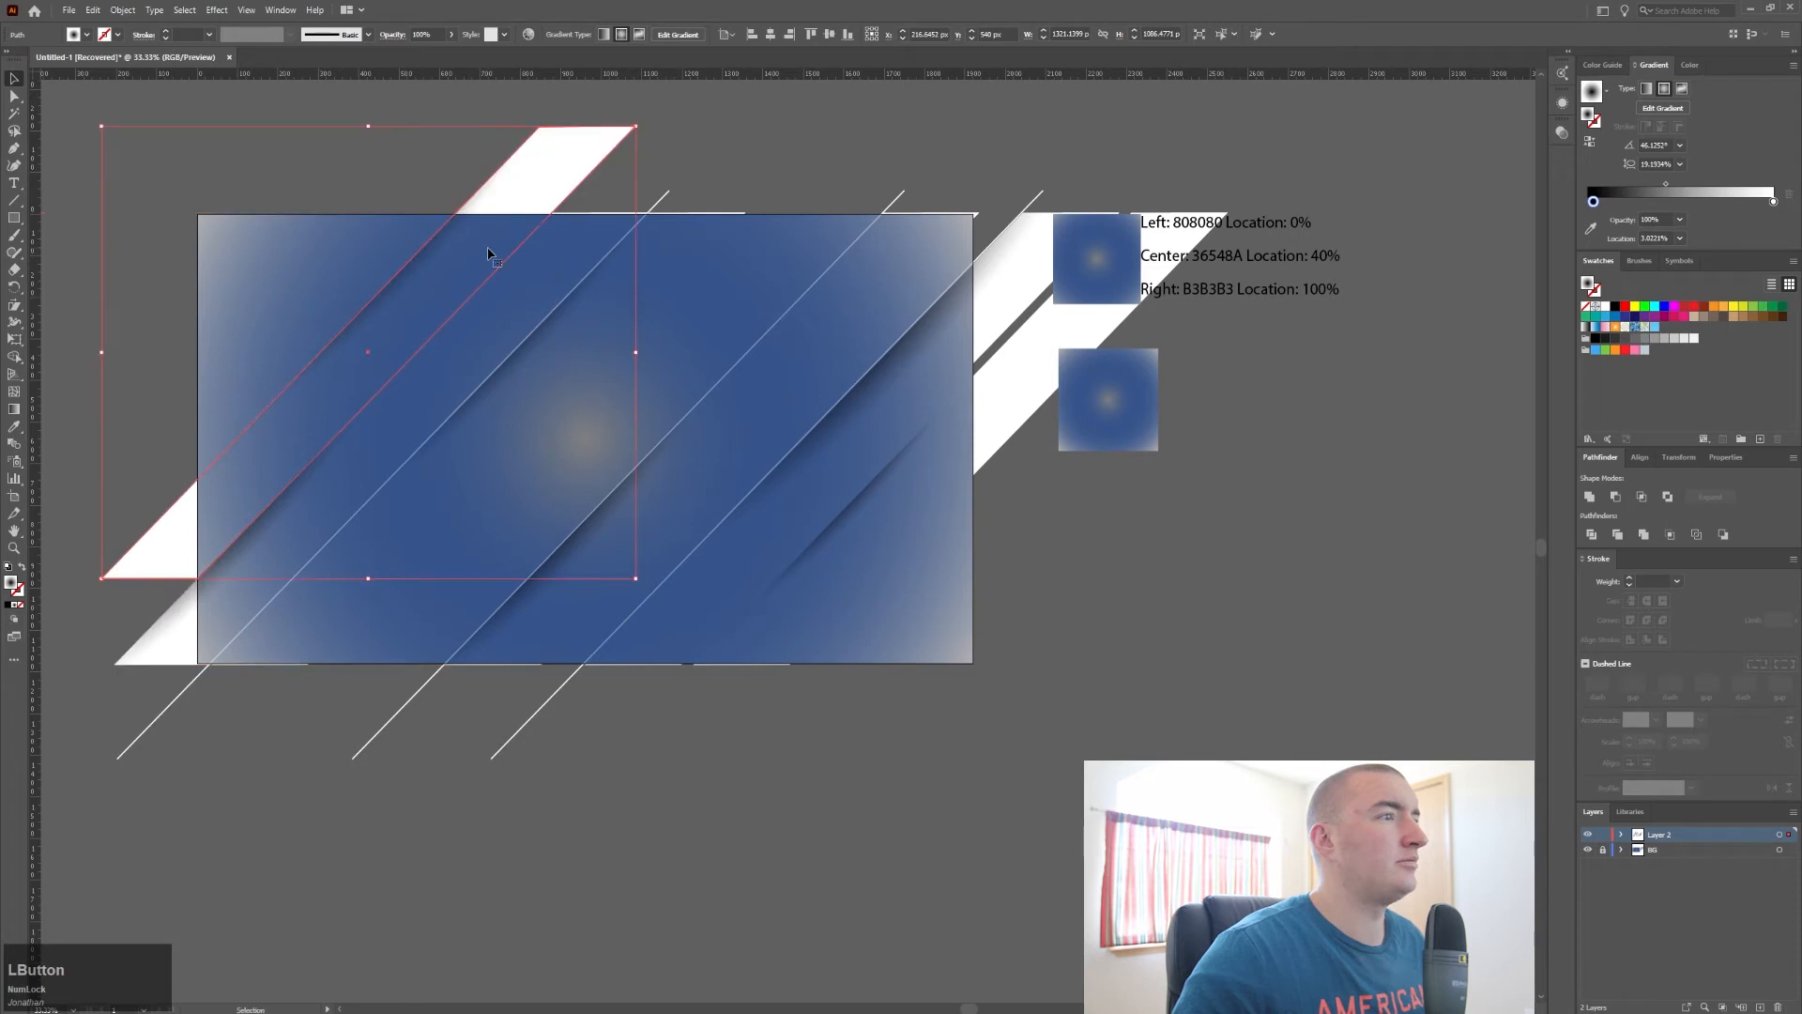
Step: Move the shadow band from the rightmost diagonal line to the background's upper-left corner
{"action": "left_click", "coordinate": [881, 402]}
{"action": "left_click", "coordinate": [880, 398], "text": "alt+shift"}
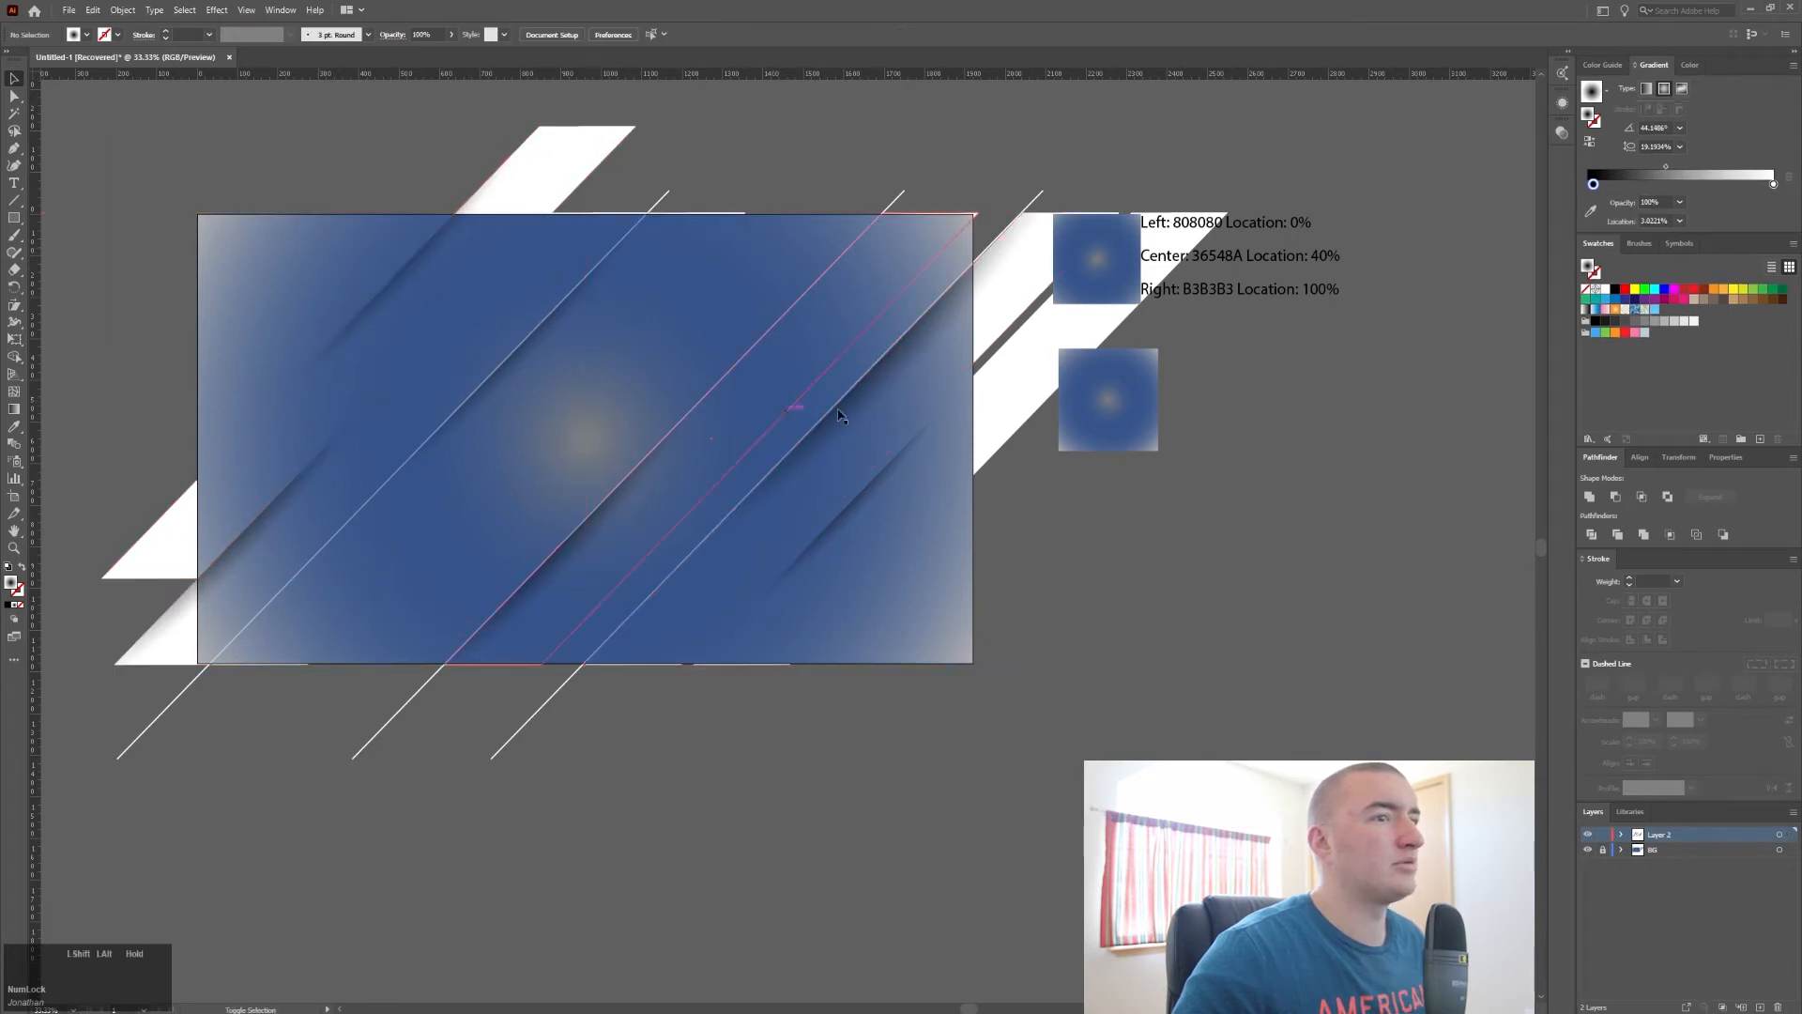
{"action": "left_click_drag", "start_coordinate": [864, 389], "coordinate": [290, 345]}
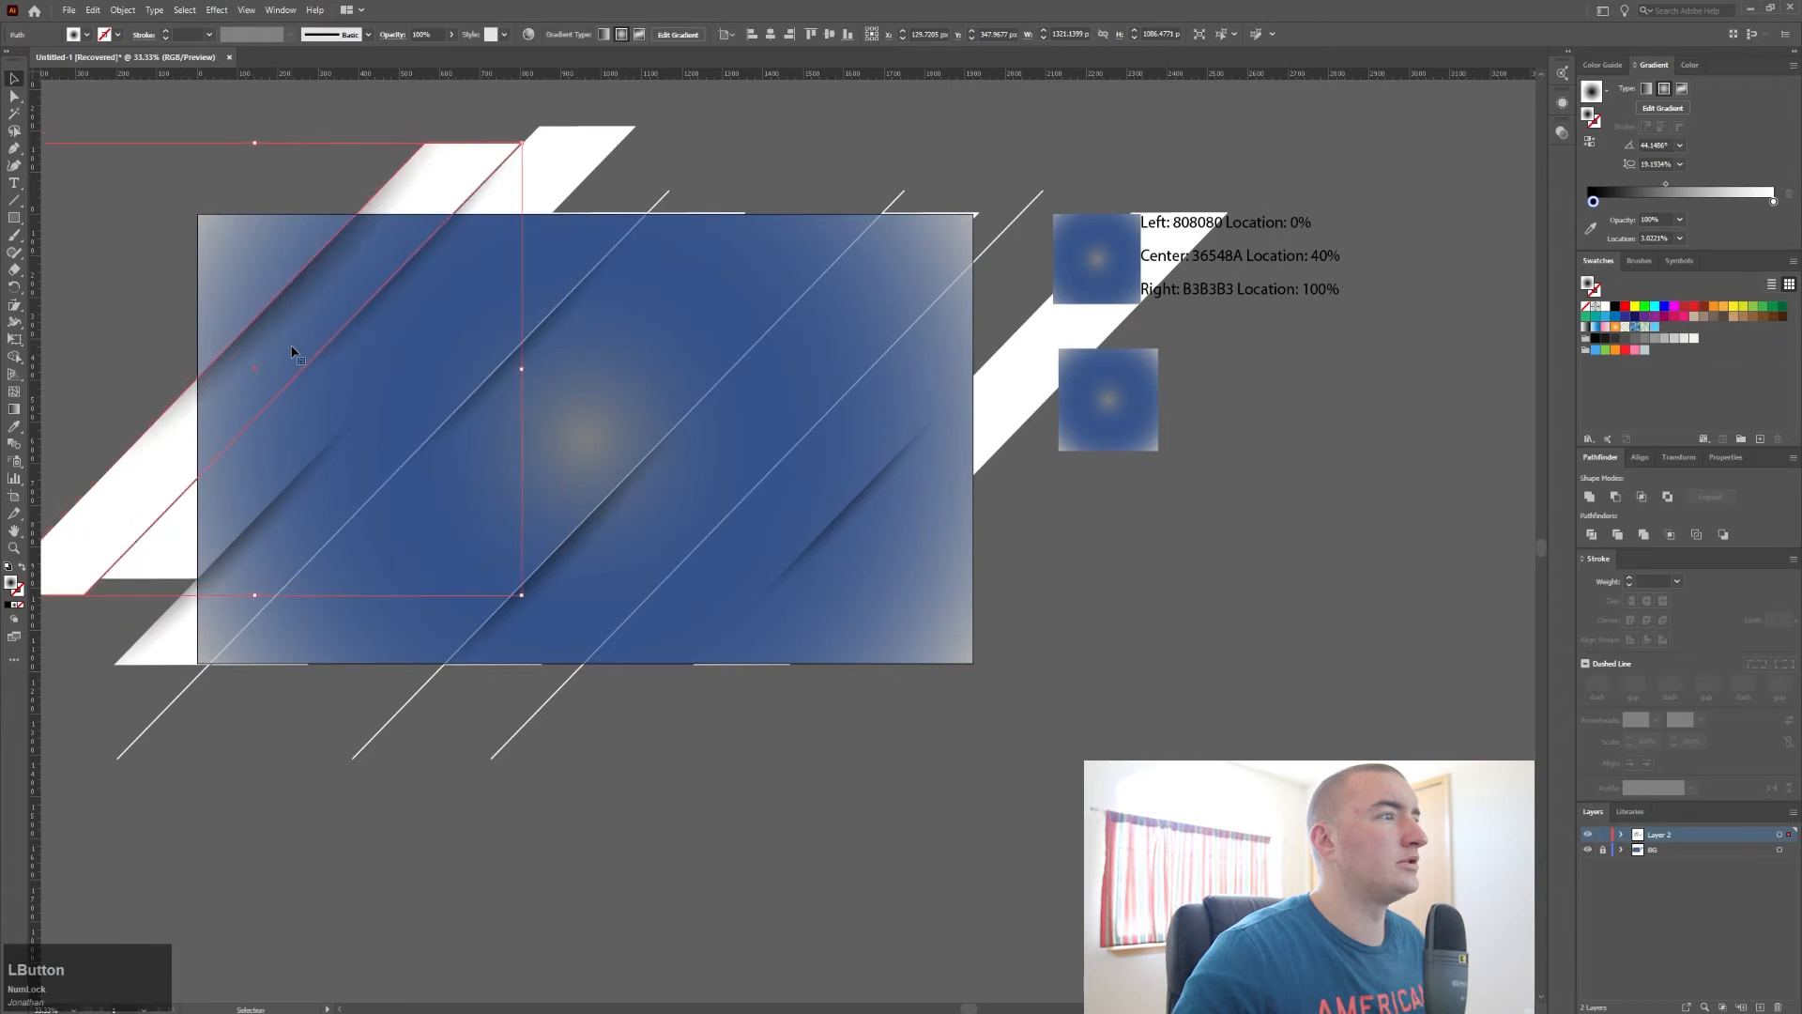
{"action": "left_click", "coordinate": [172, 232]}
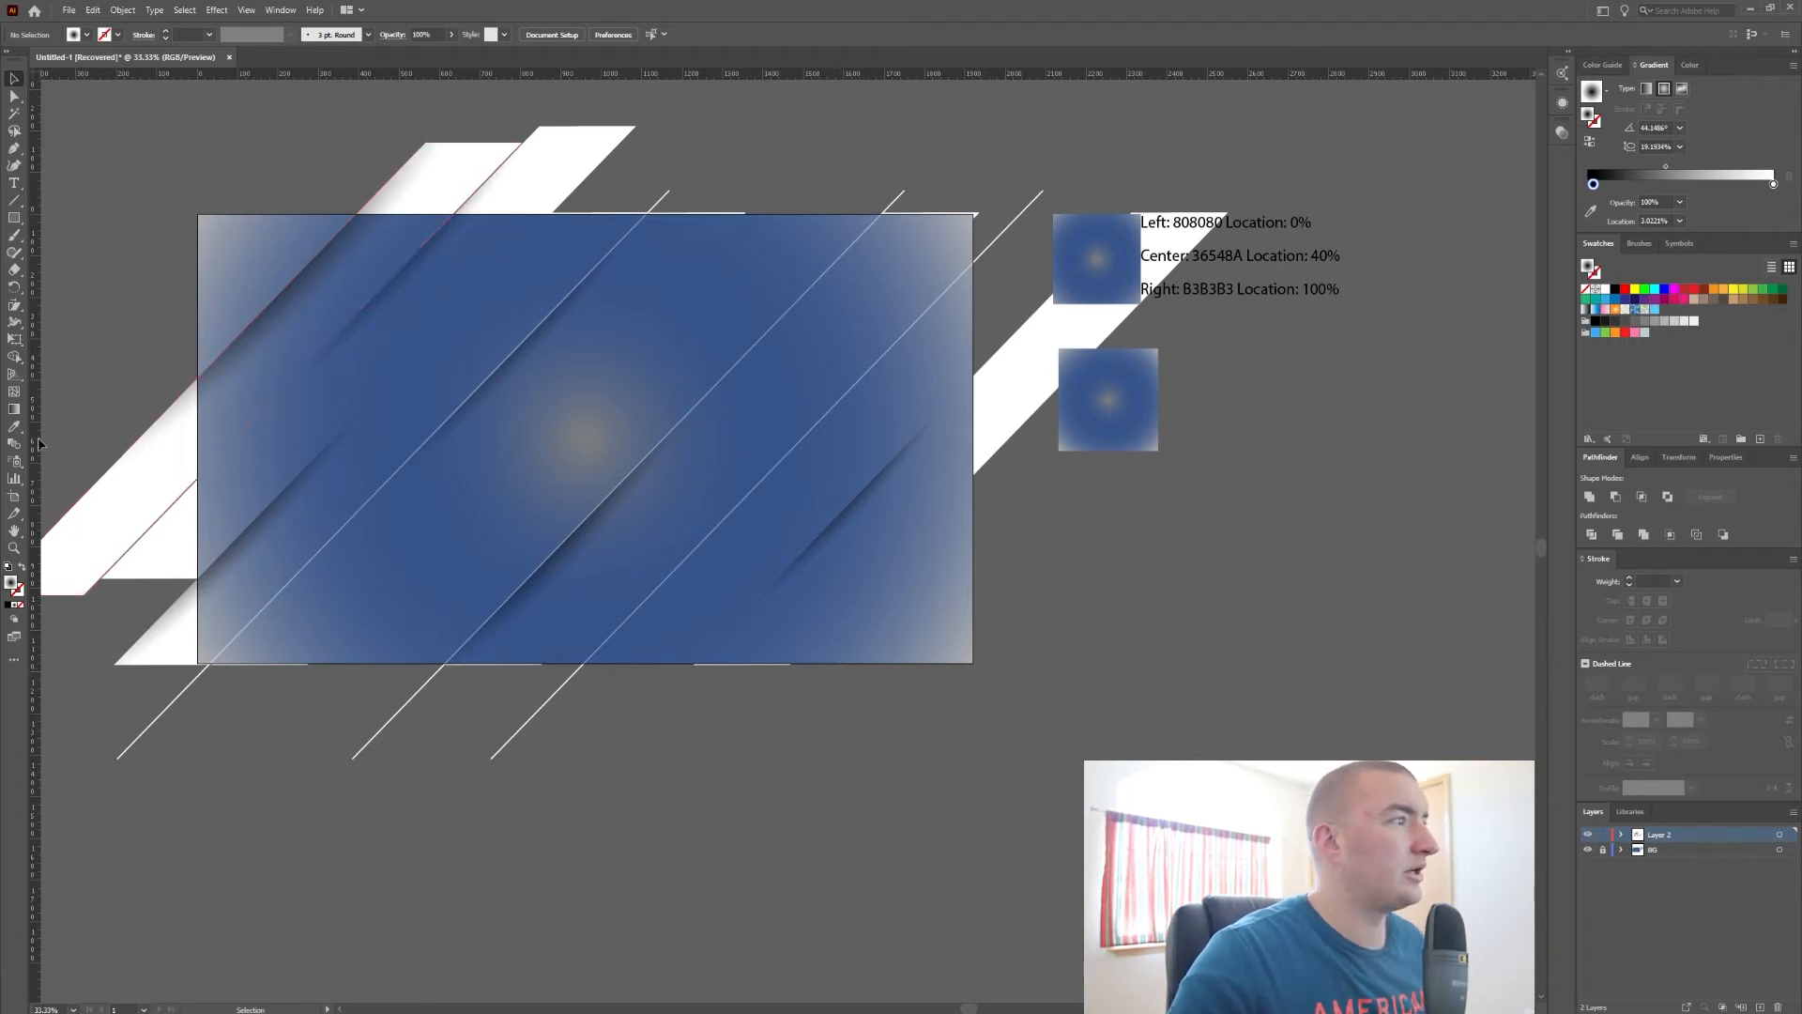
Step: Draw a circle about 615 px in diameter outside the background, below its lower-right corner, and fill it solid white
{"action": "left_click_drag", "start_coordinate": [14, 226], "coordinate": [122, 253]}
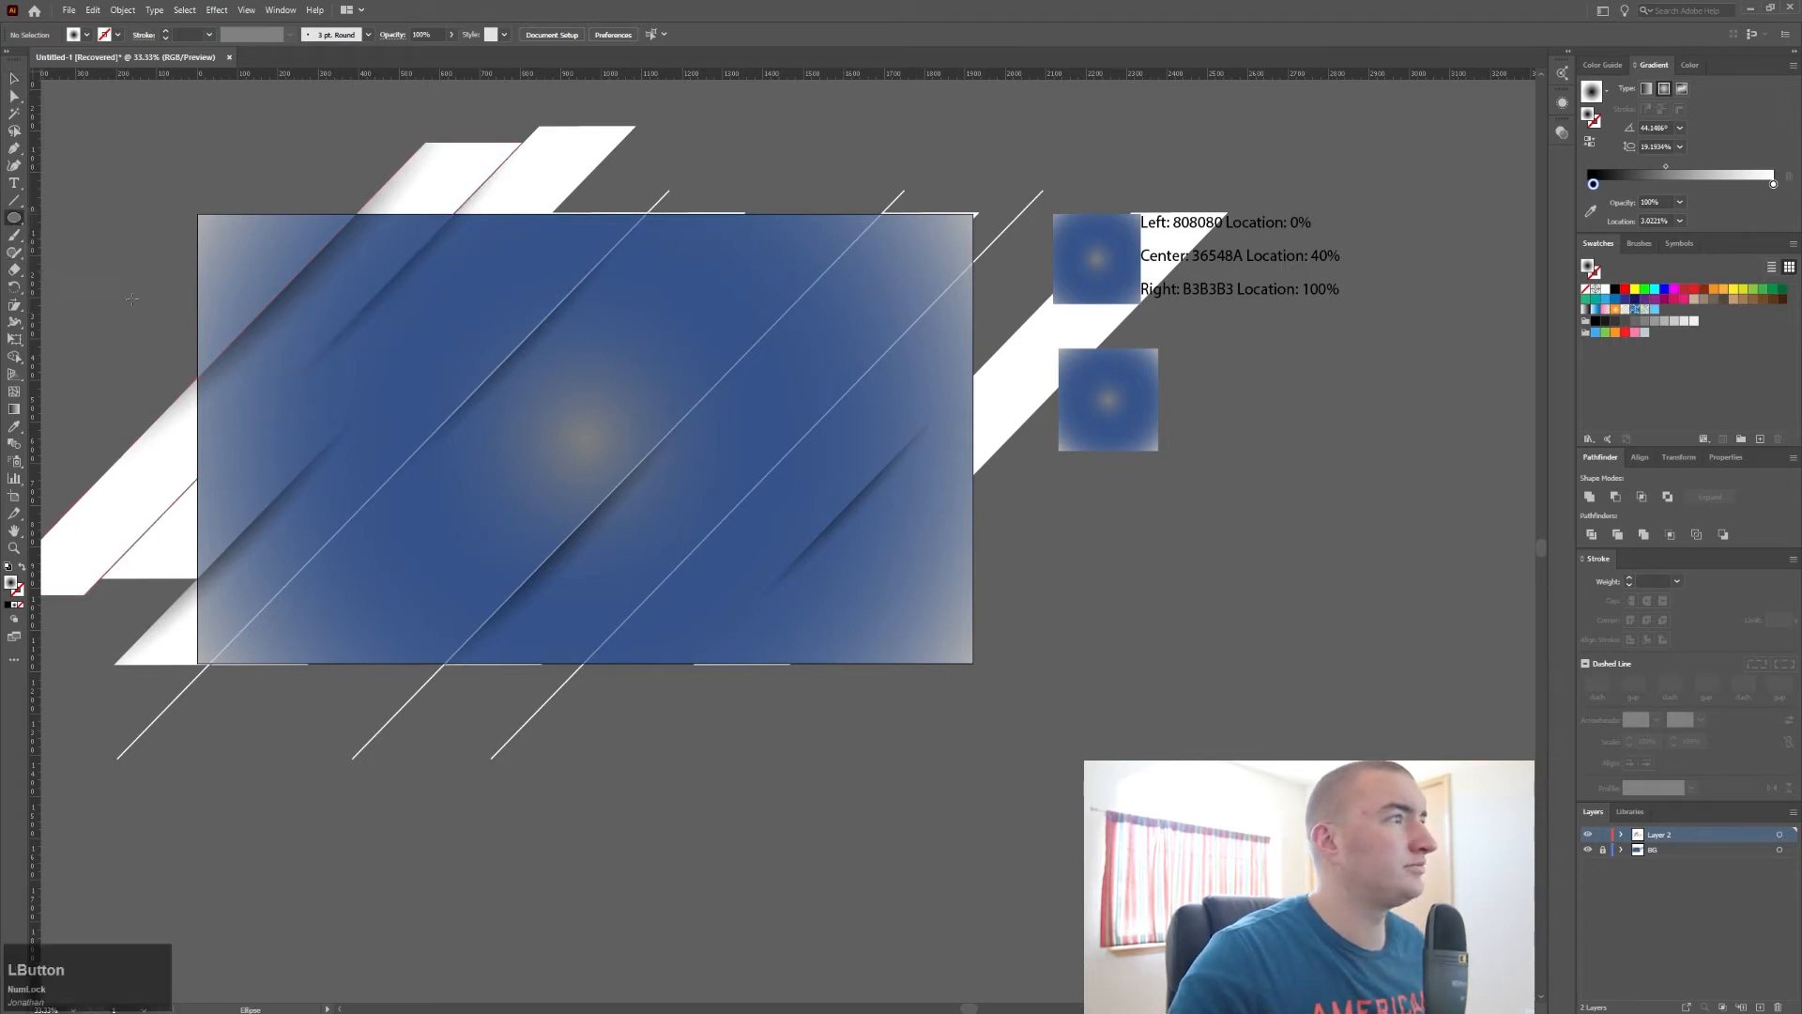
{"action": "left_click_drag", "start_coordinate": [987, 765], "coordinate": [1236, 1009]}
{"action": "scroll", "coordinate": [1146, 910], "scroll_direction": "down", "scroll_amount": 3}
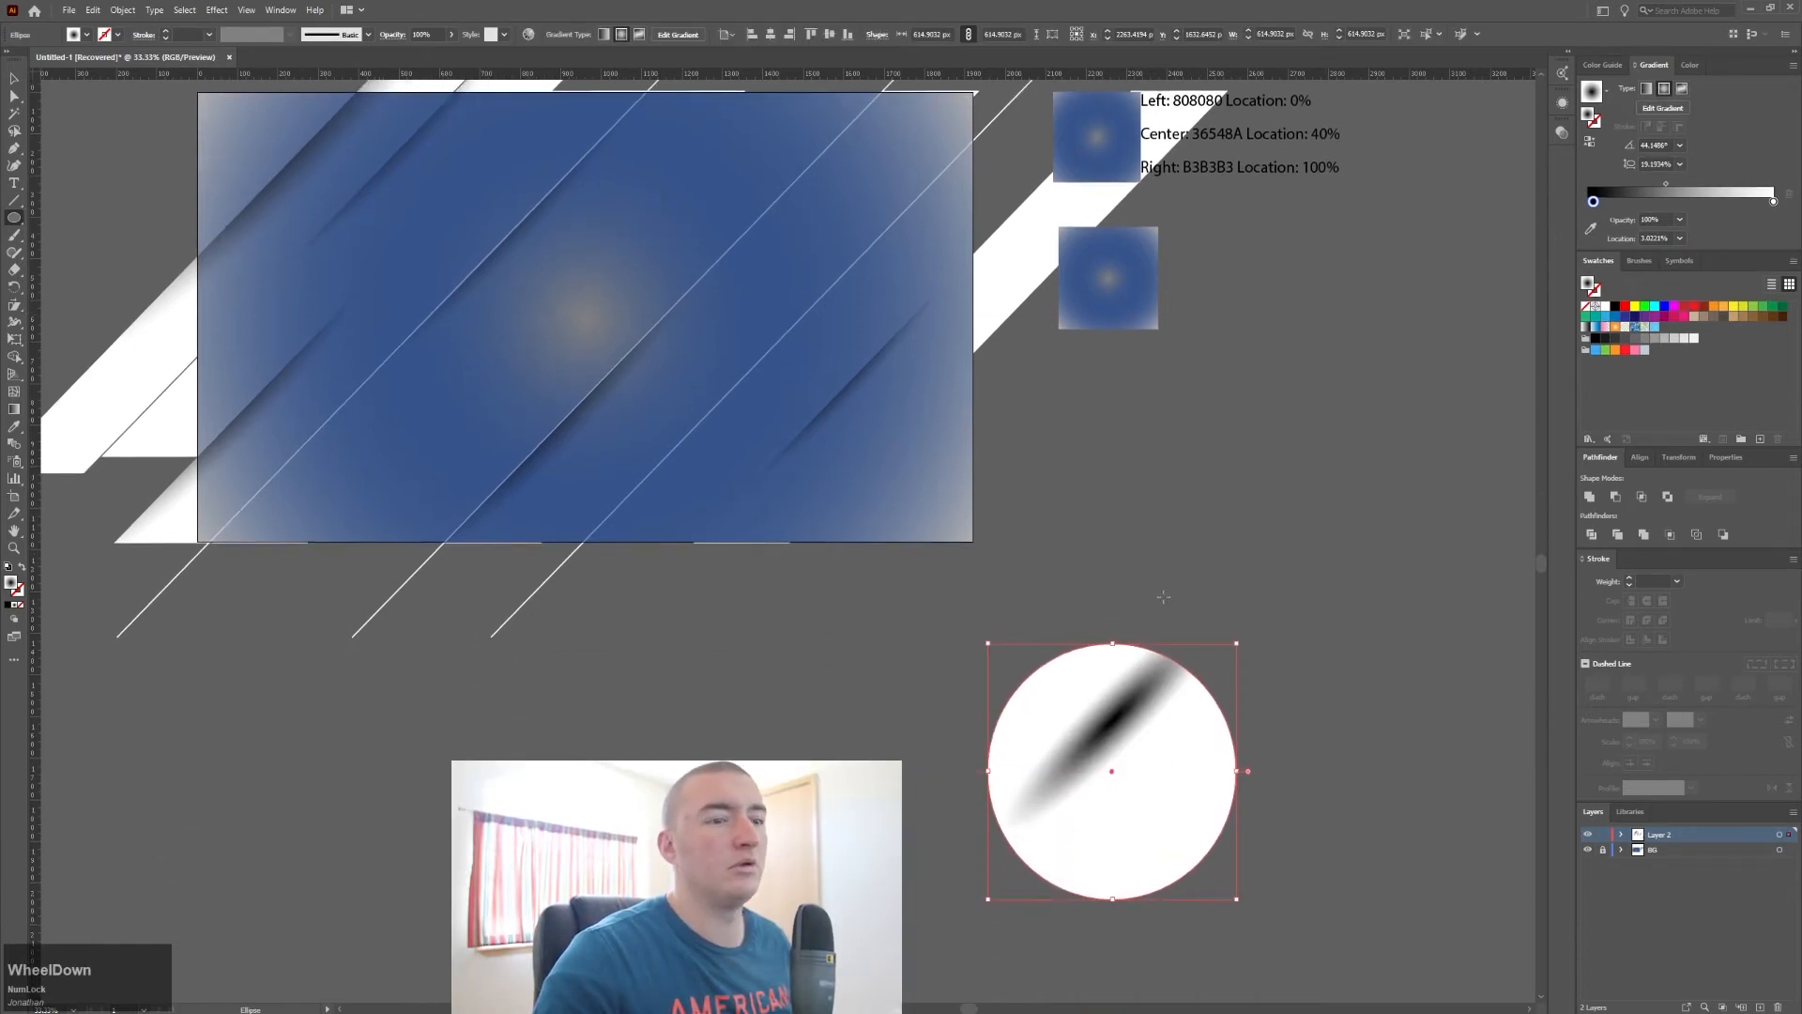
{"action": "left_click", "coordinate": [1587, 117]}
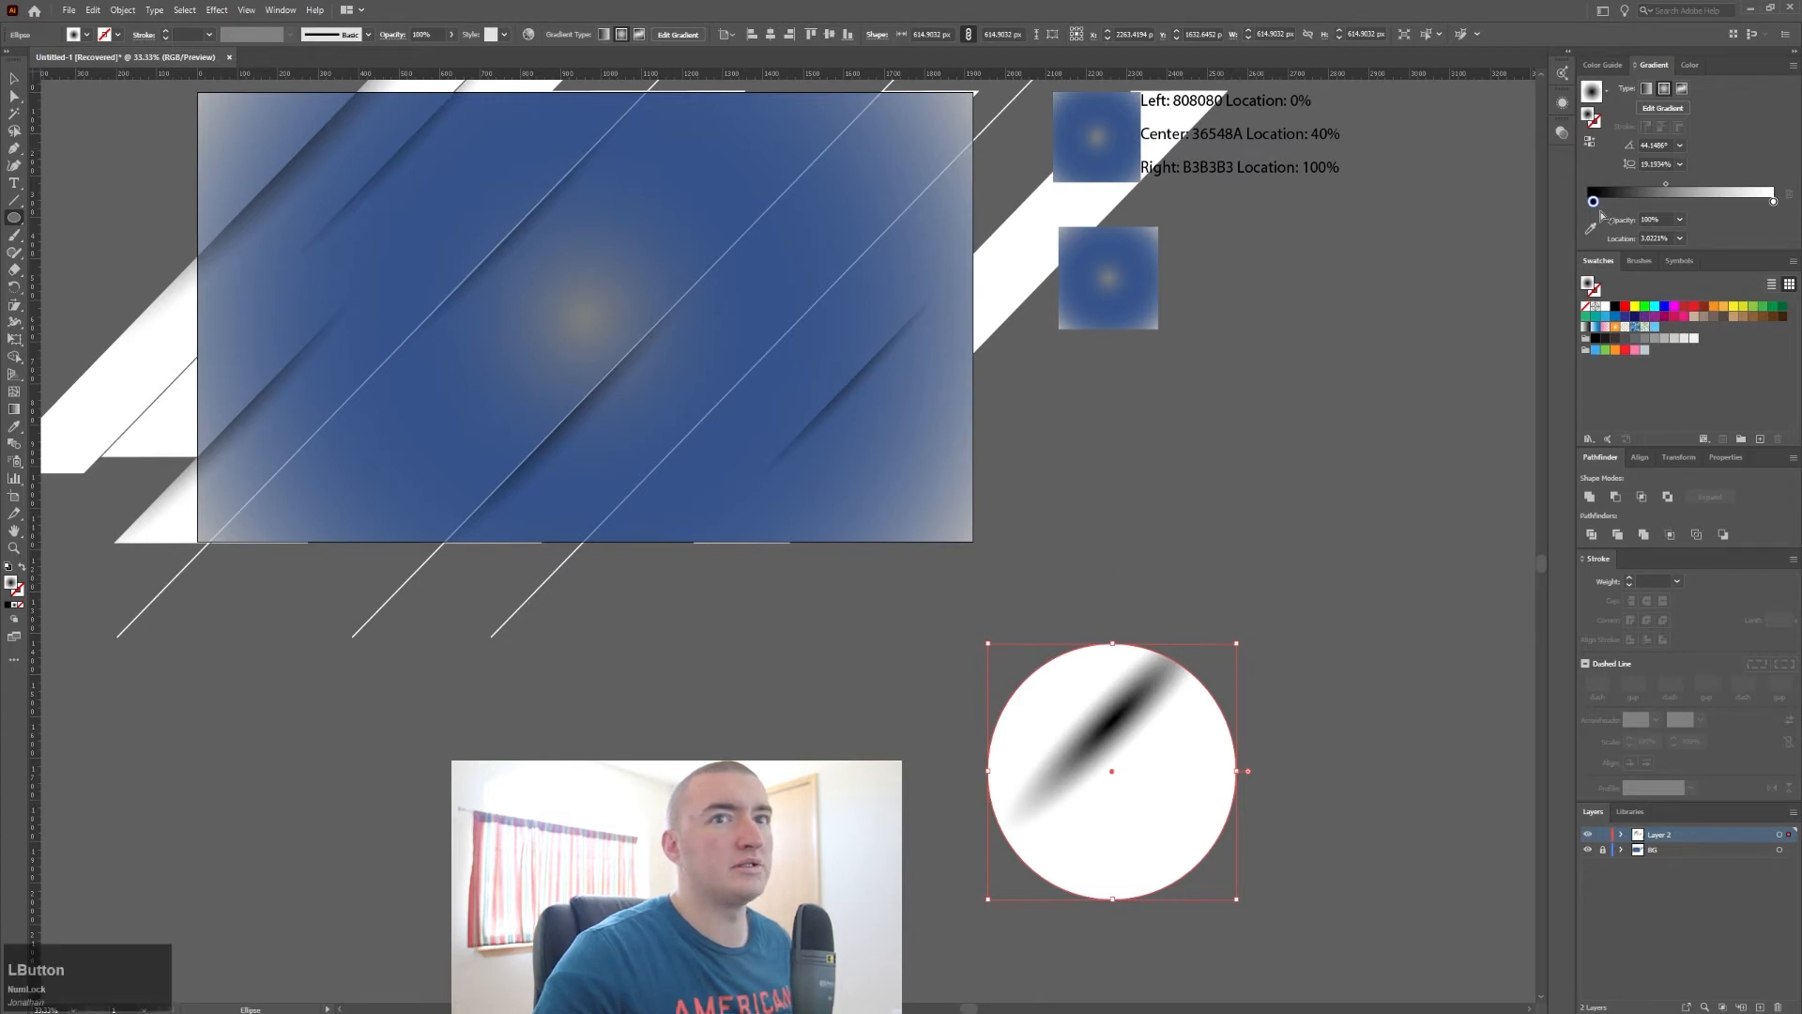
{"action": "left_click", "coordinate": [1605, 308]}
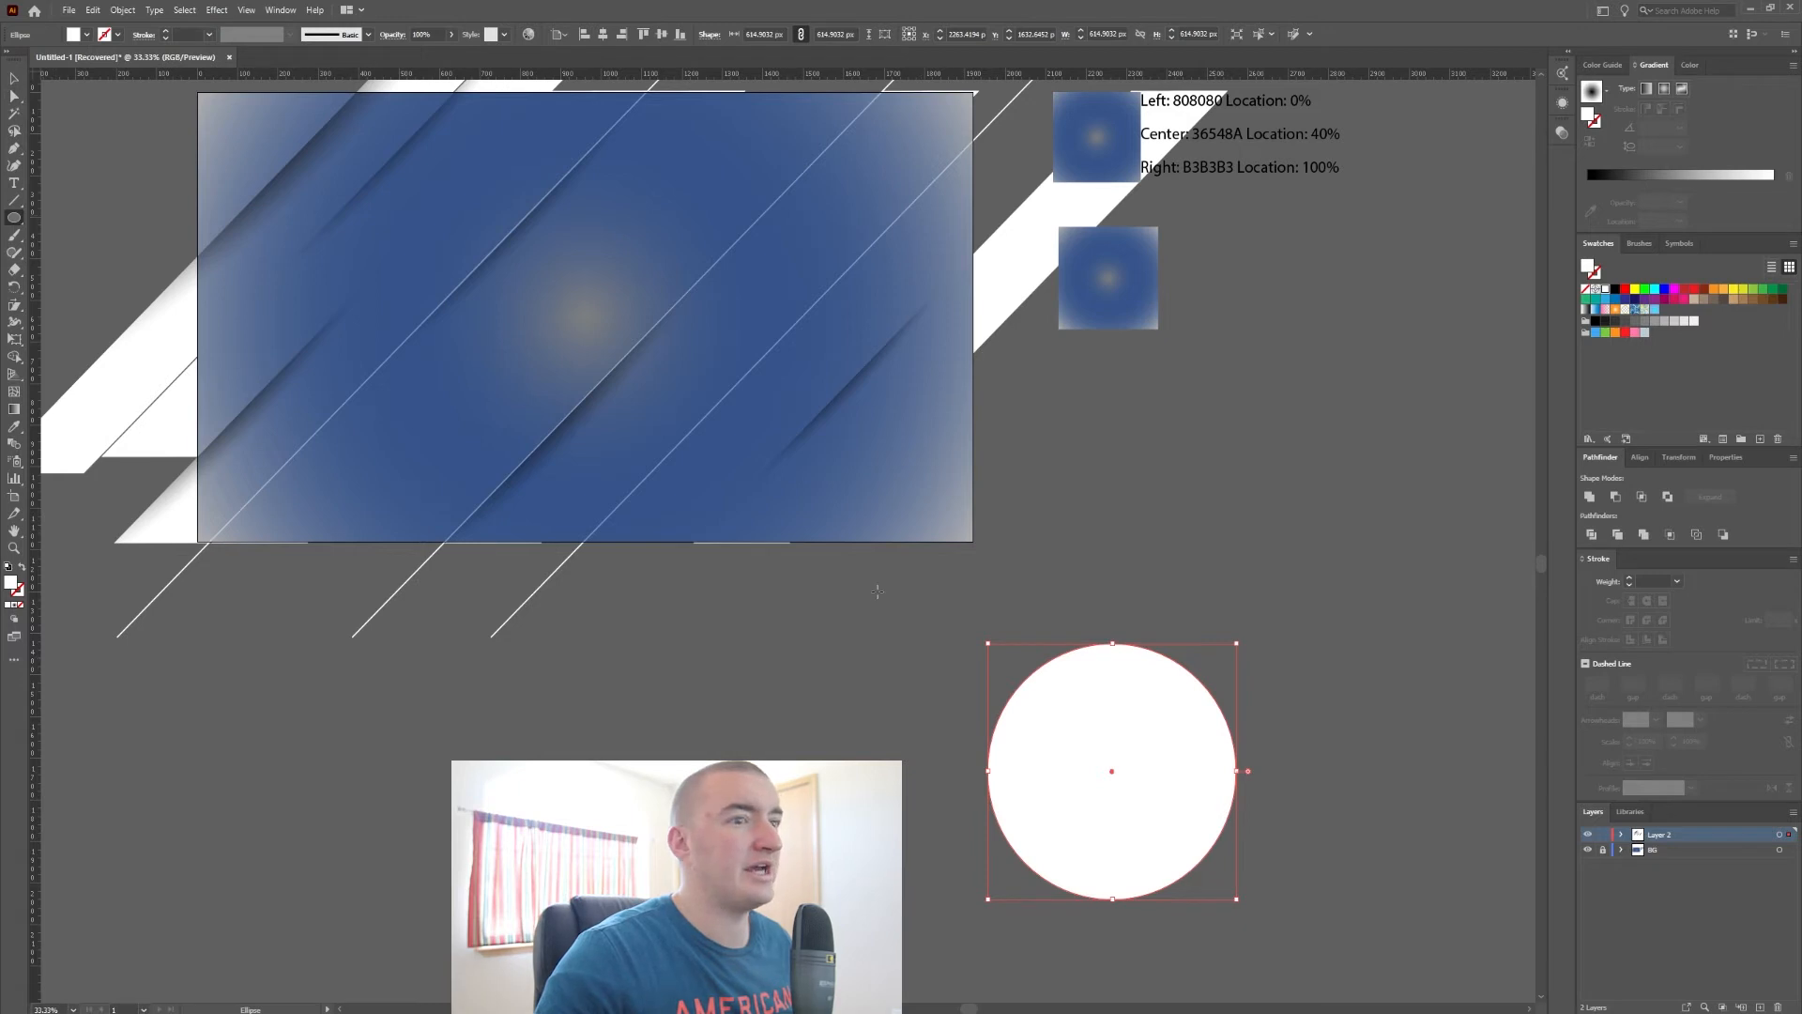
Step: Duplicate the white circle in place and shrink the copy about its centre to roughly 481 px in diameter
{"action": "key", "text": "v"}
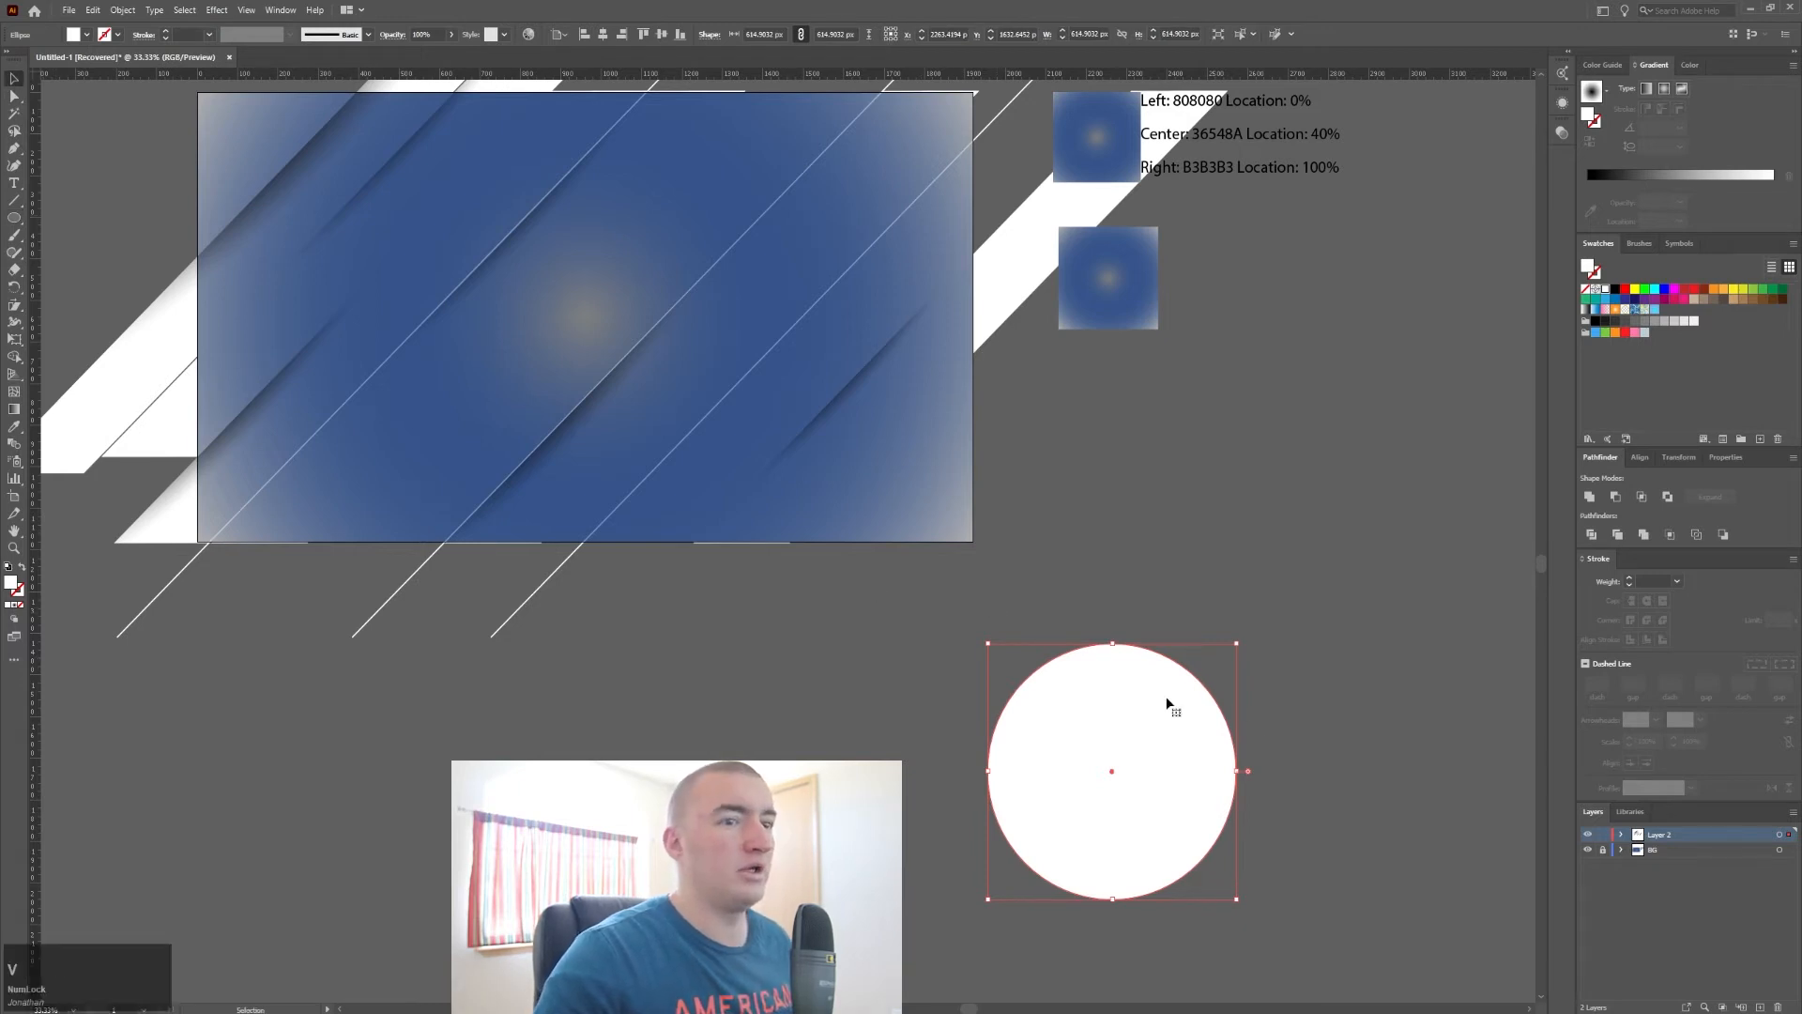
{"action": "left_click", "coordinate": [1168, 704]}
{"action": "key", "text": "ctrl+c"}
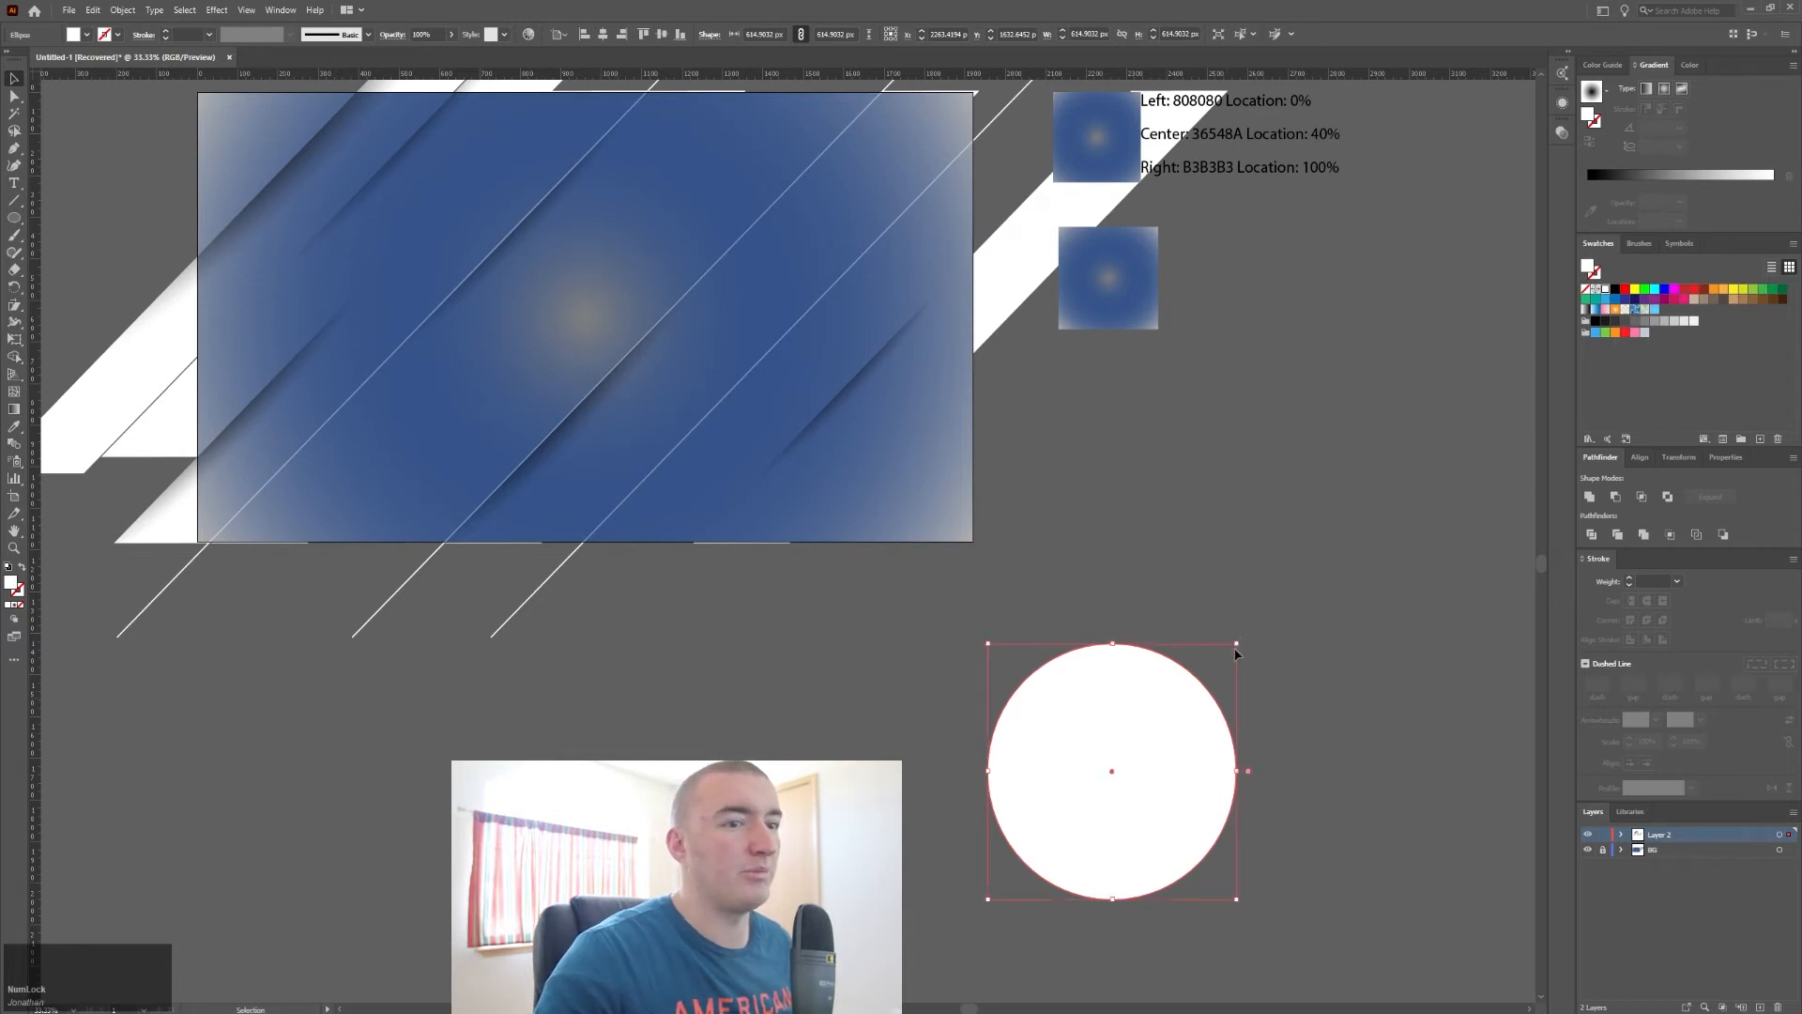
{"action": "left_click_drag", "start_coordinate": [1236, 644], "coordinate": [1212, 672]}
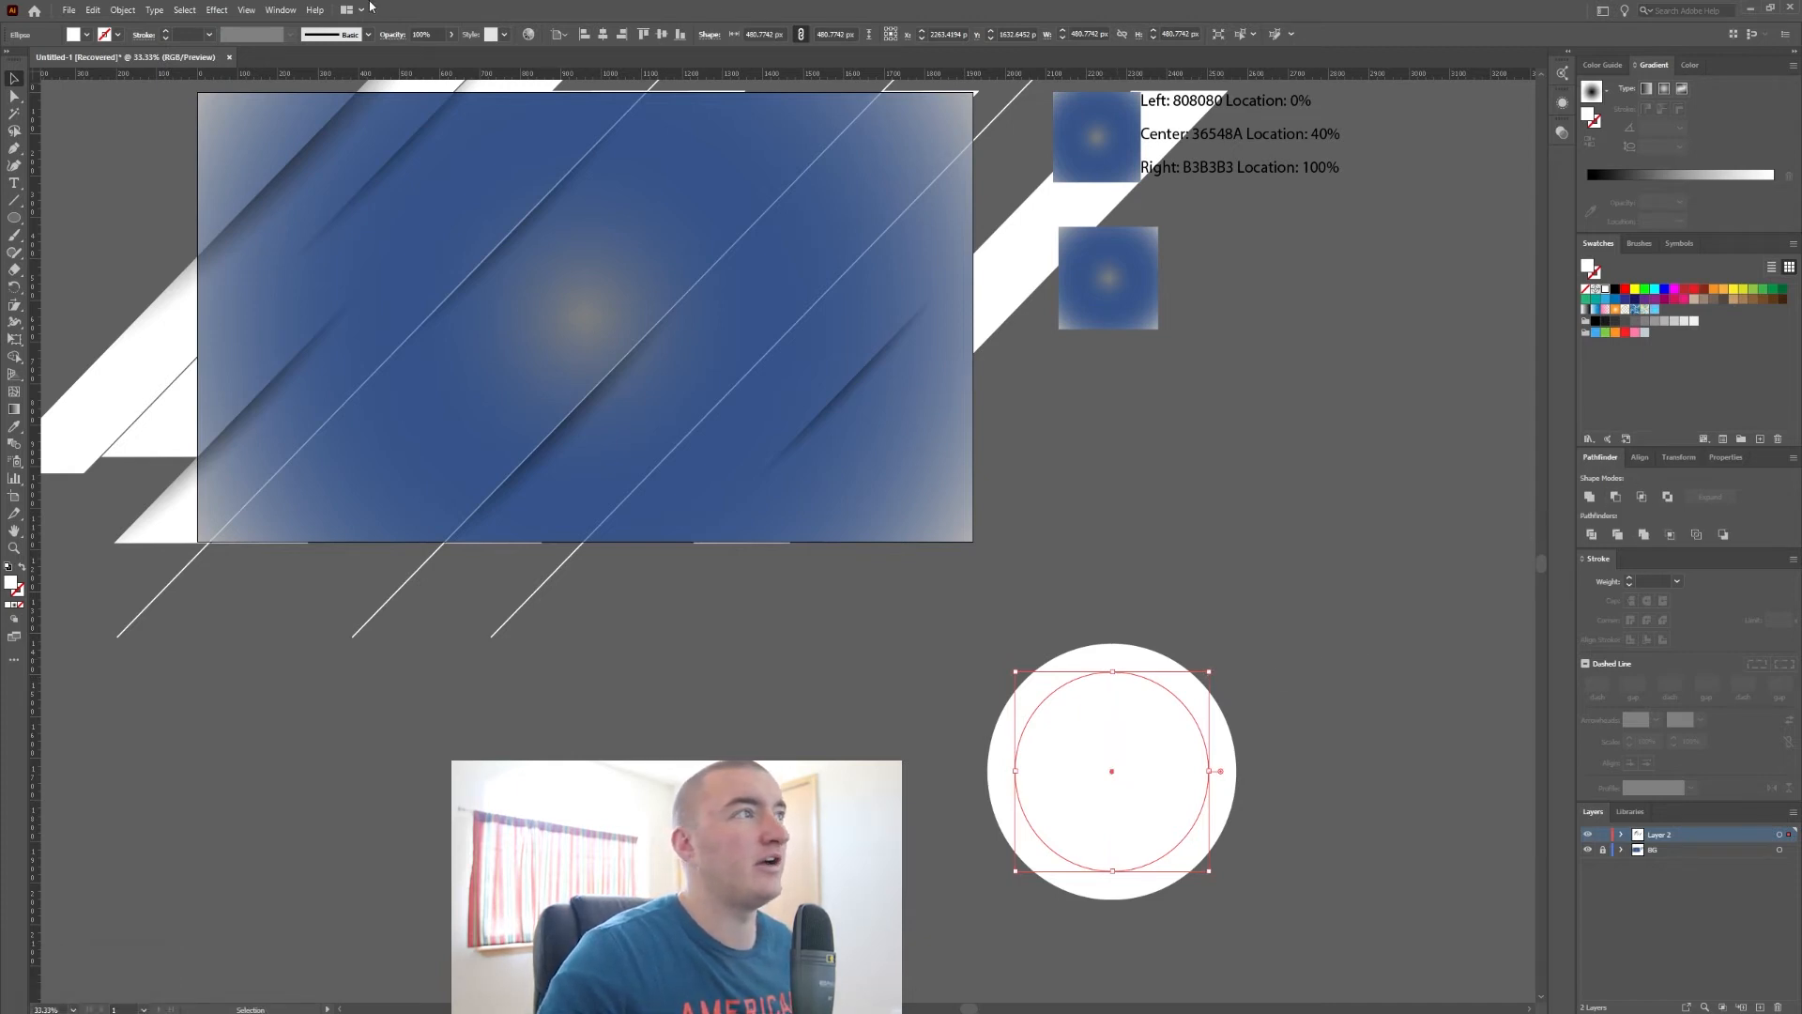
Step: Subtract the smaller circle from the larger one with Pathfinder Minus Front to leave a ring
{"action": "left_click", "coordinate": [279, 9]}
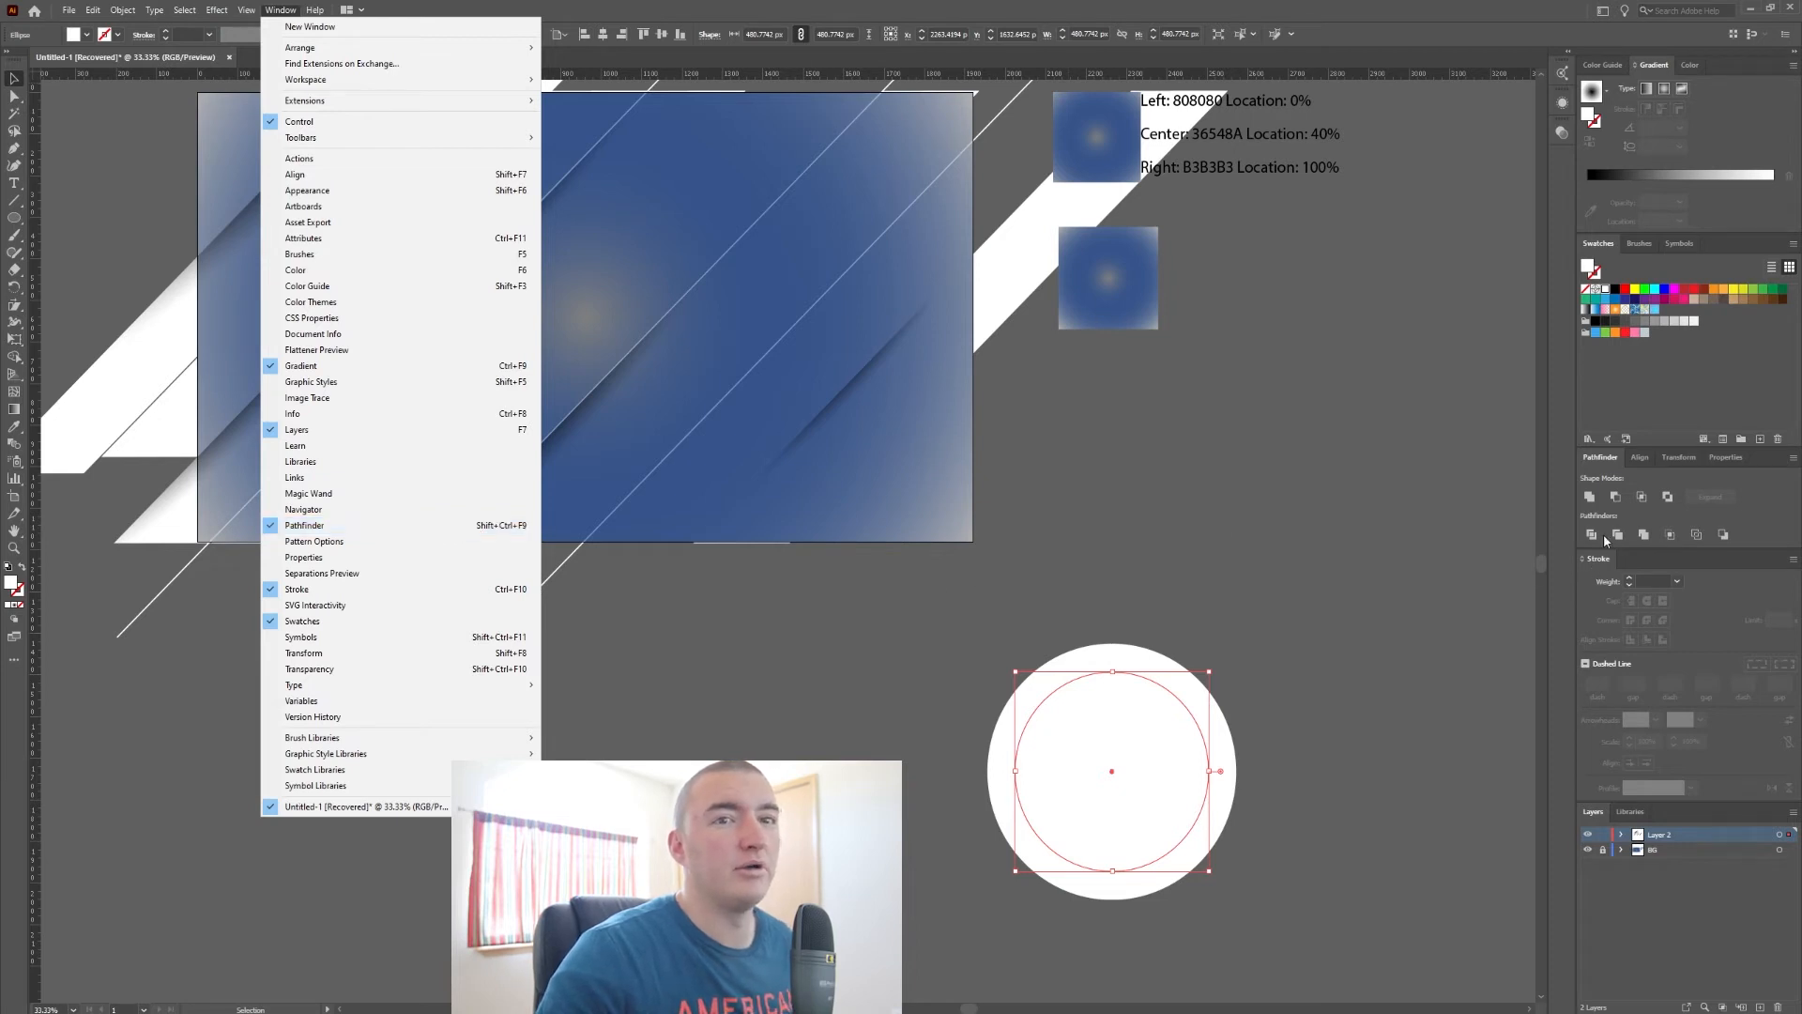
{"action": "left_click", "coordinate": [1616, 502]}
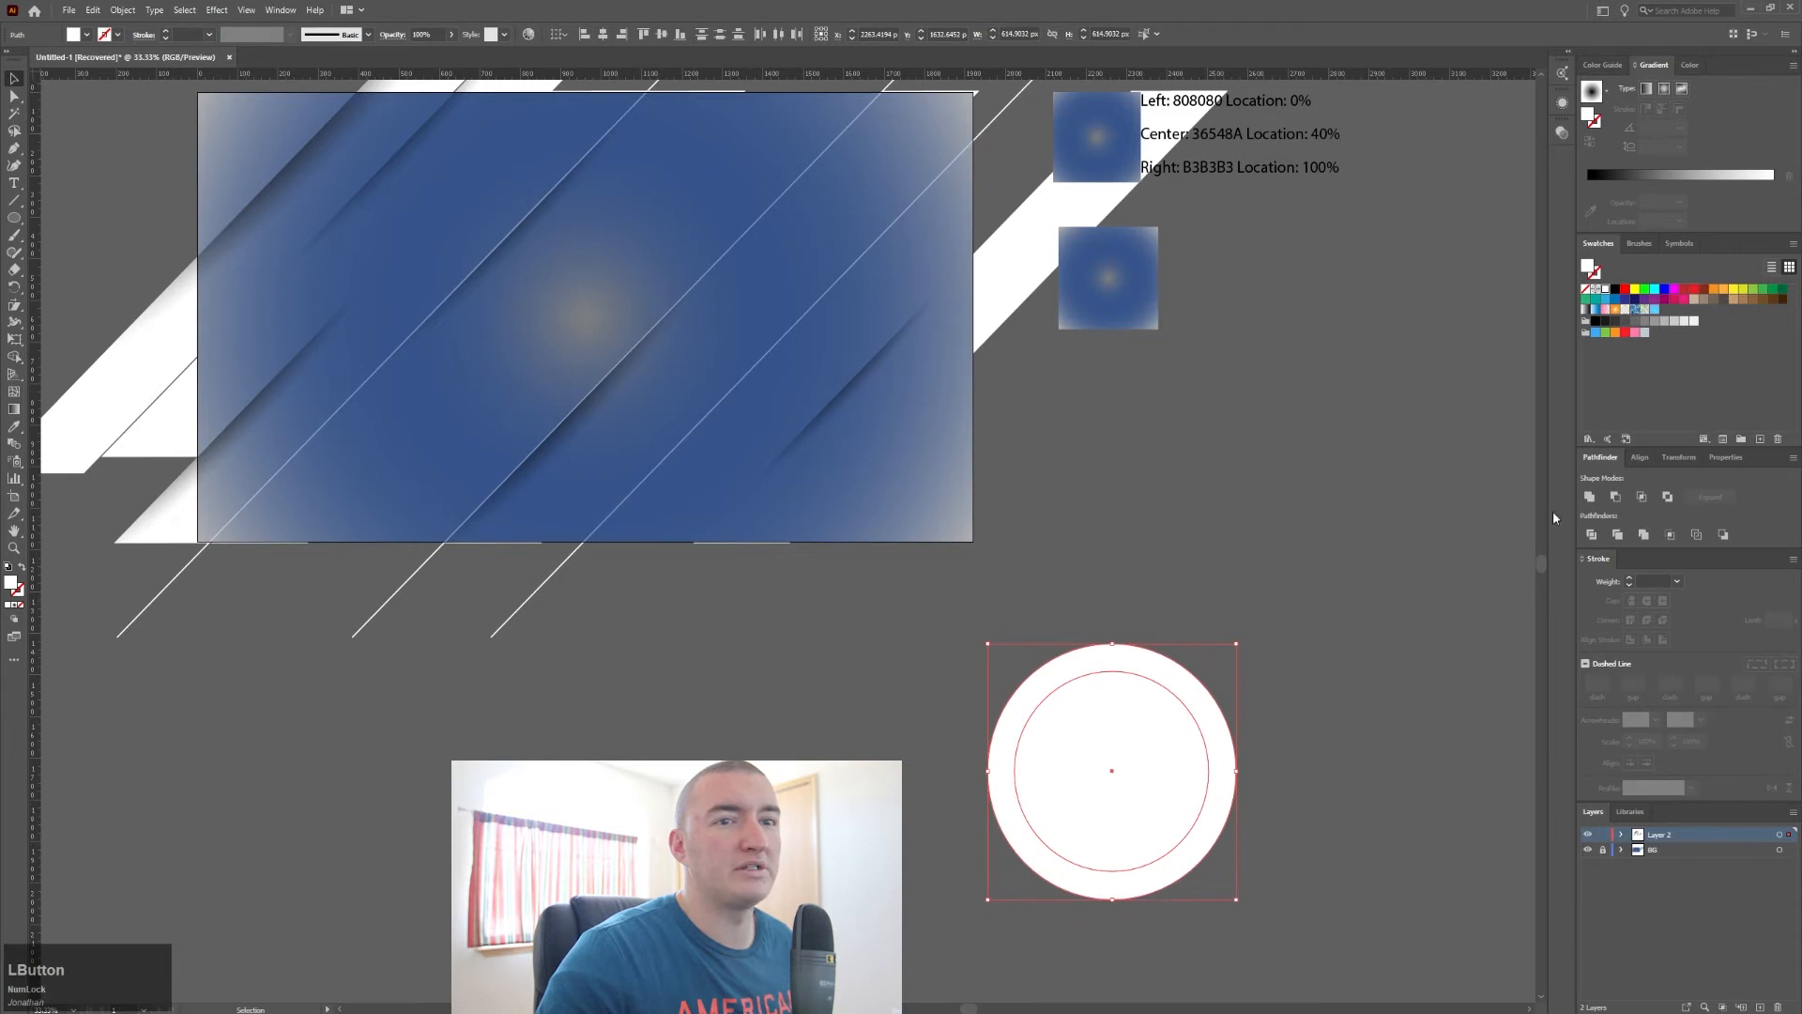
{"action": "left_click", "coordinate": [1616, 500]}
{"action": "left_click", "coordinate": [1177, 598]}
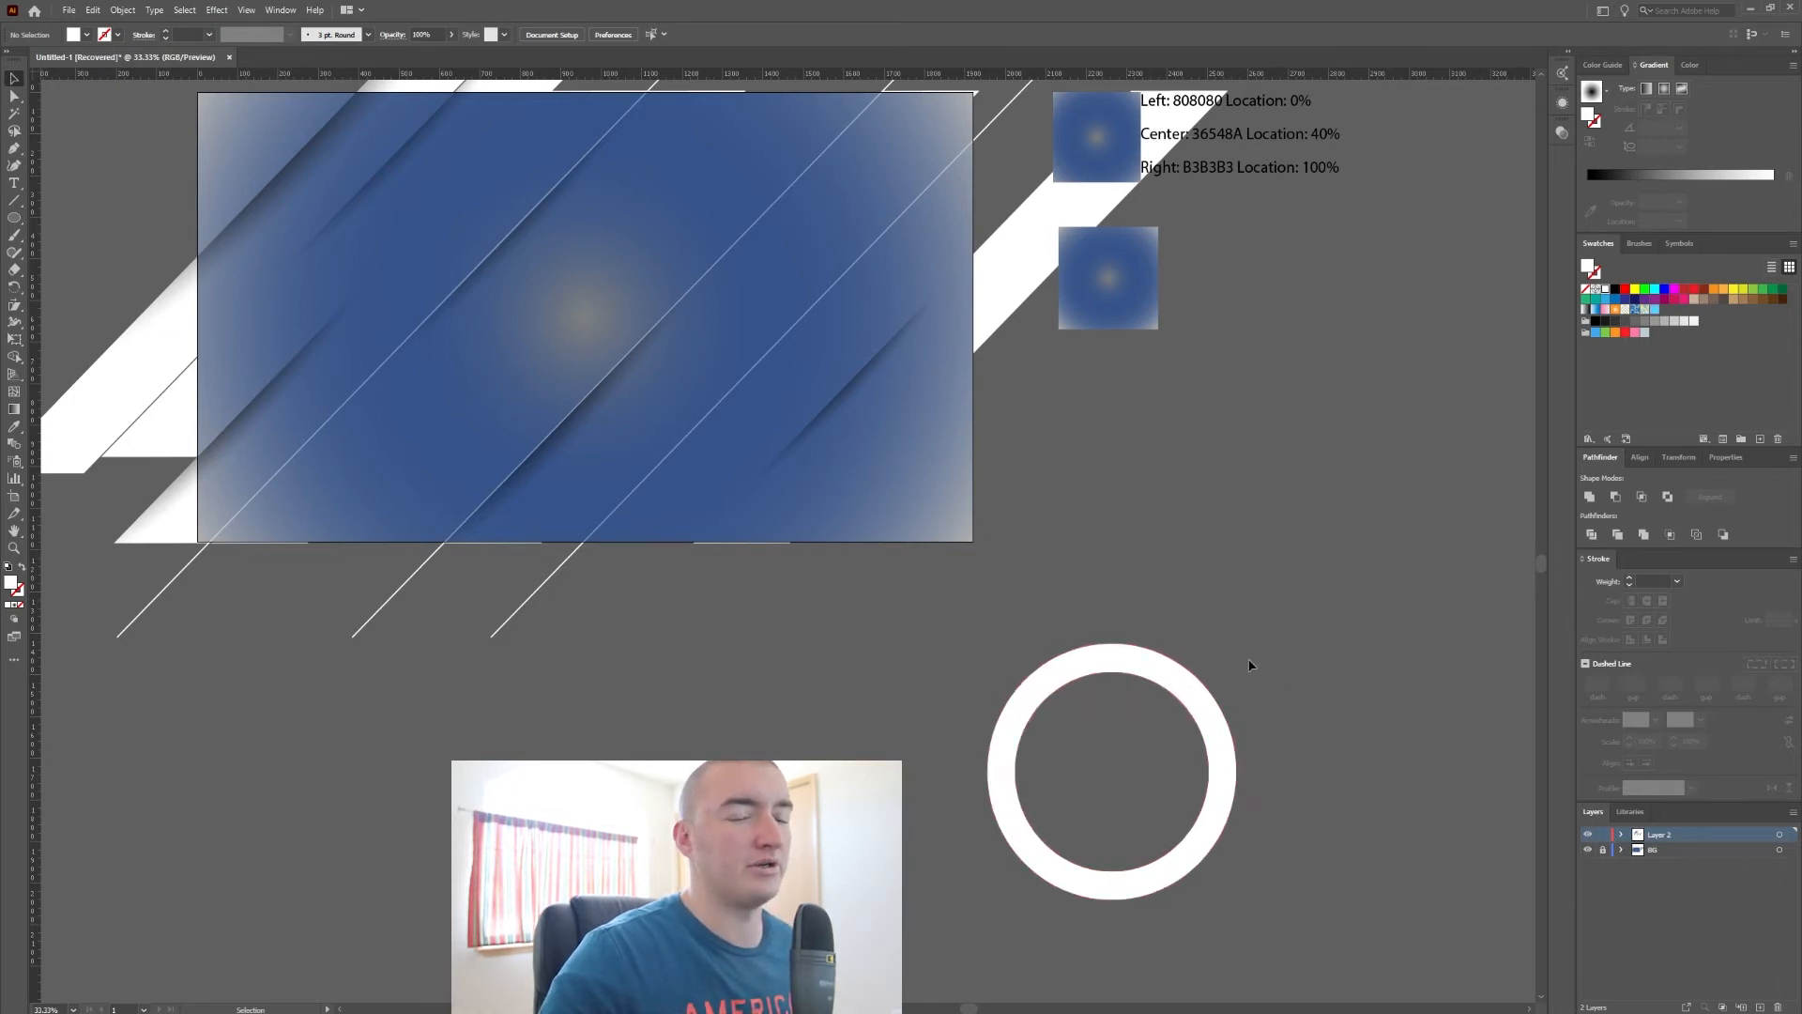
Step: Apply the black-to-white radial gradient to the ring
{"action": "left_click", "coordinate": [1130, 666]}
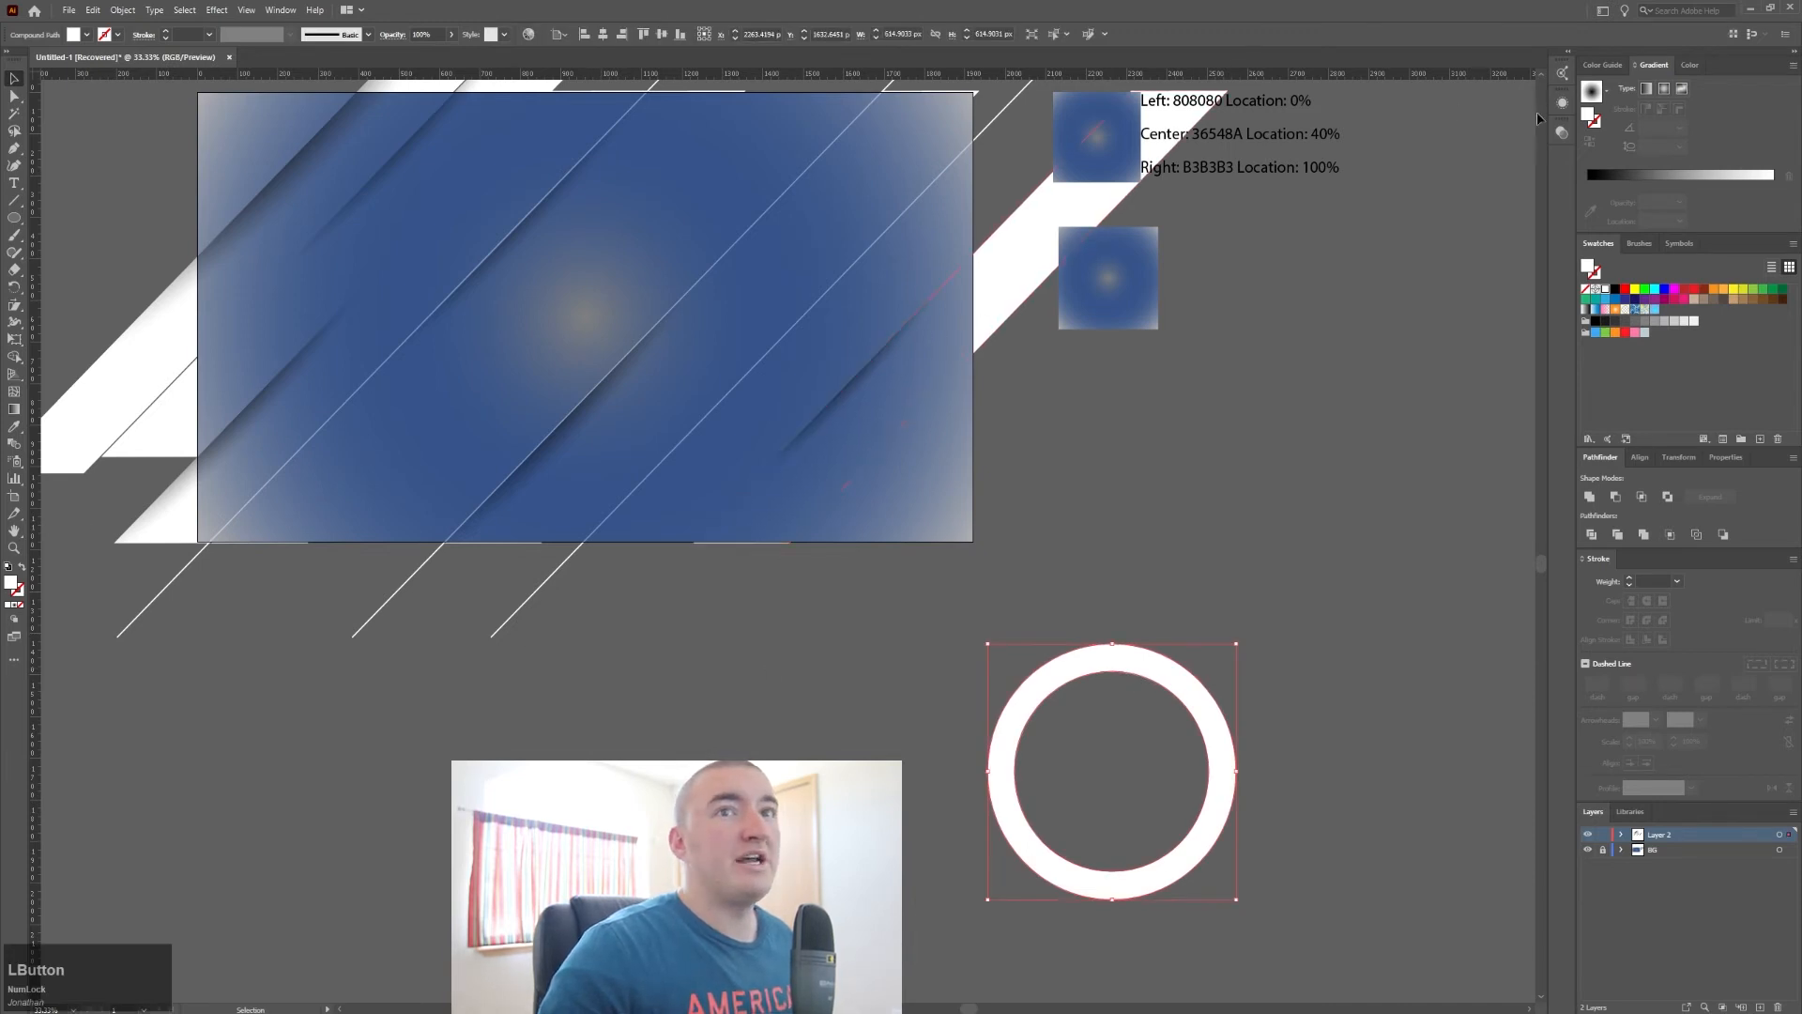
{"action": "left_click", "coordinate": [1592, 91]}
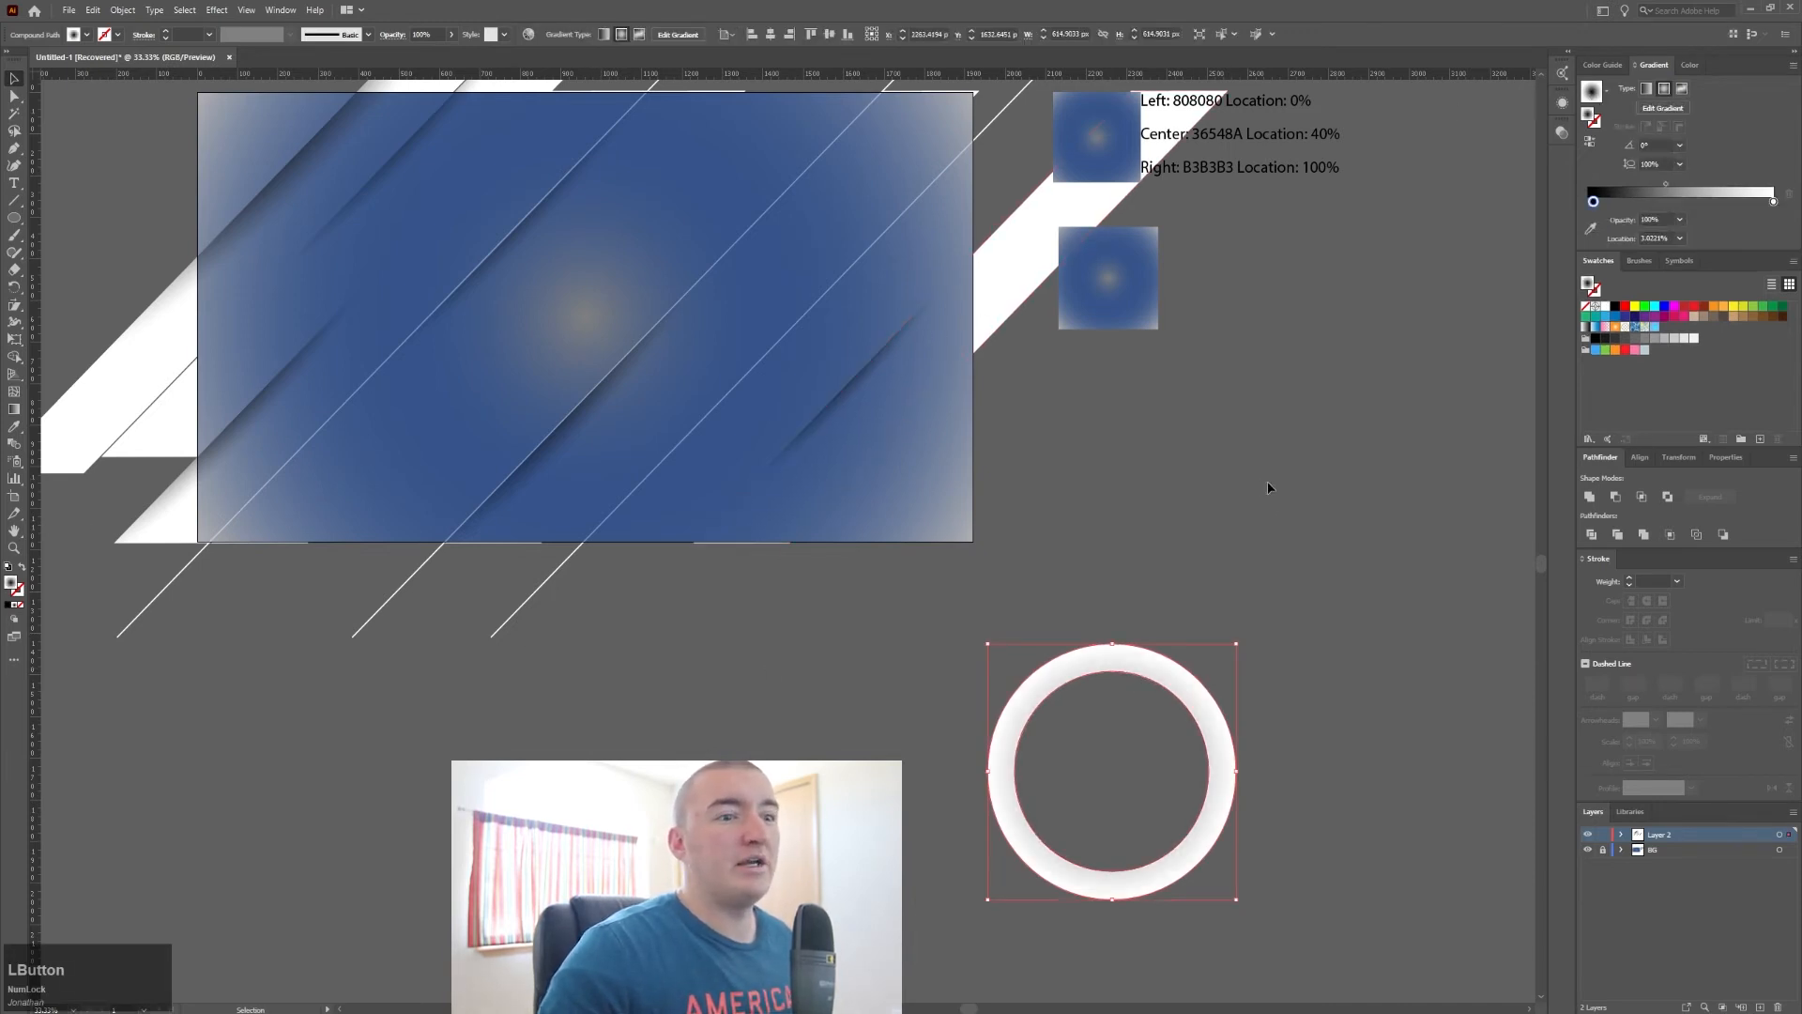
{"action": "left_click", "coordinate": [1591, 143]}
{"action": "left_click", "coordinate": [1592, 144]}
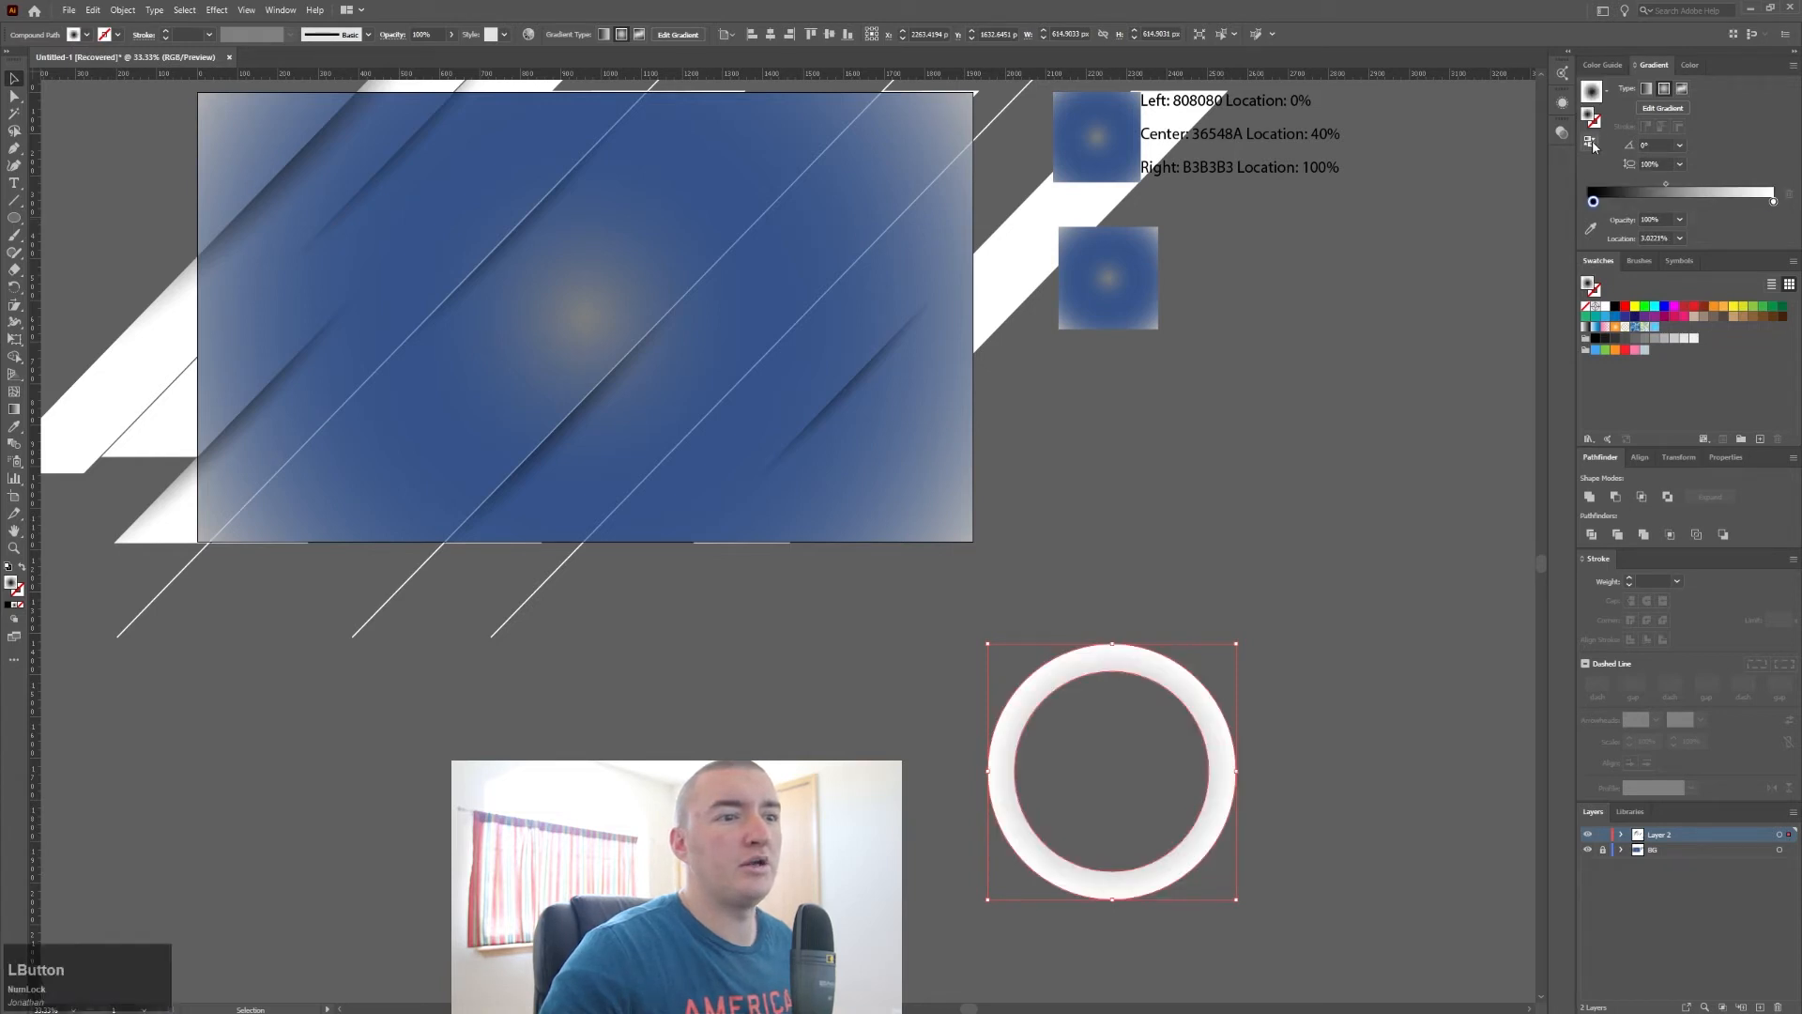
Step: Enlarge the ring's radial gradient beyond its outer edge and move the black stop out to about 45%, near the inner edge
{"action": "key", "text": "g"}
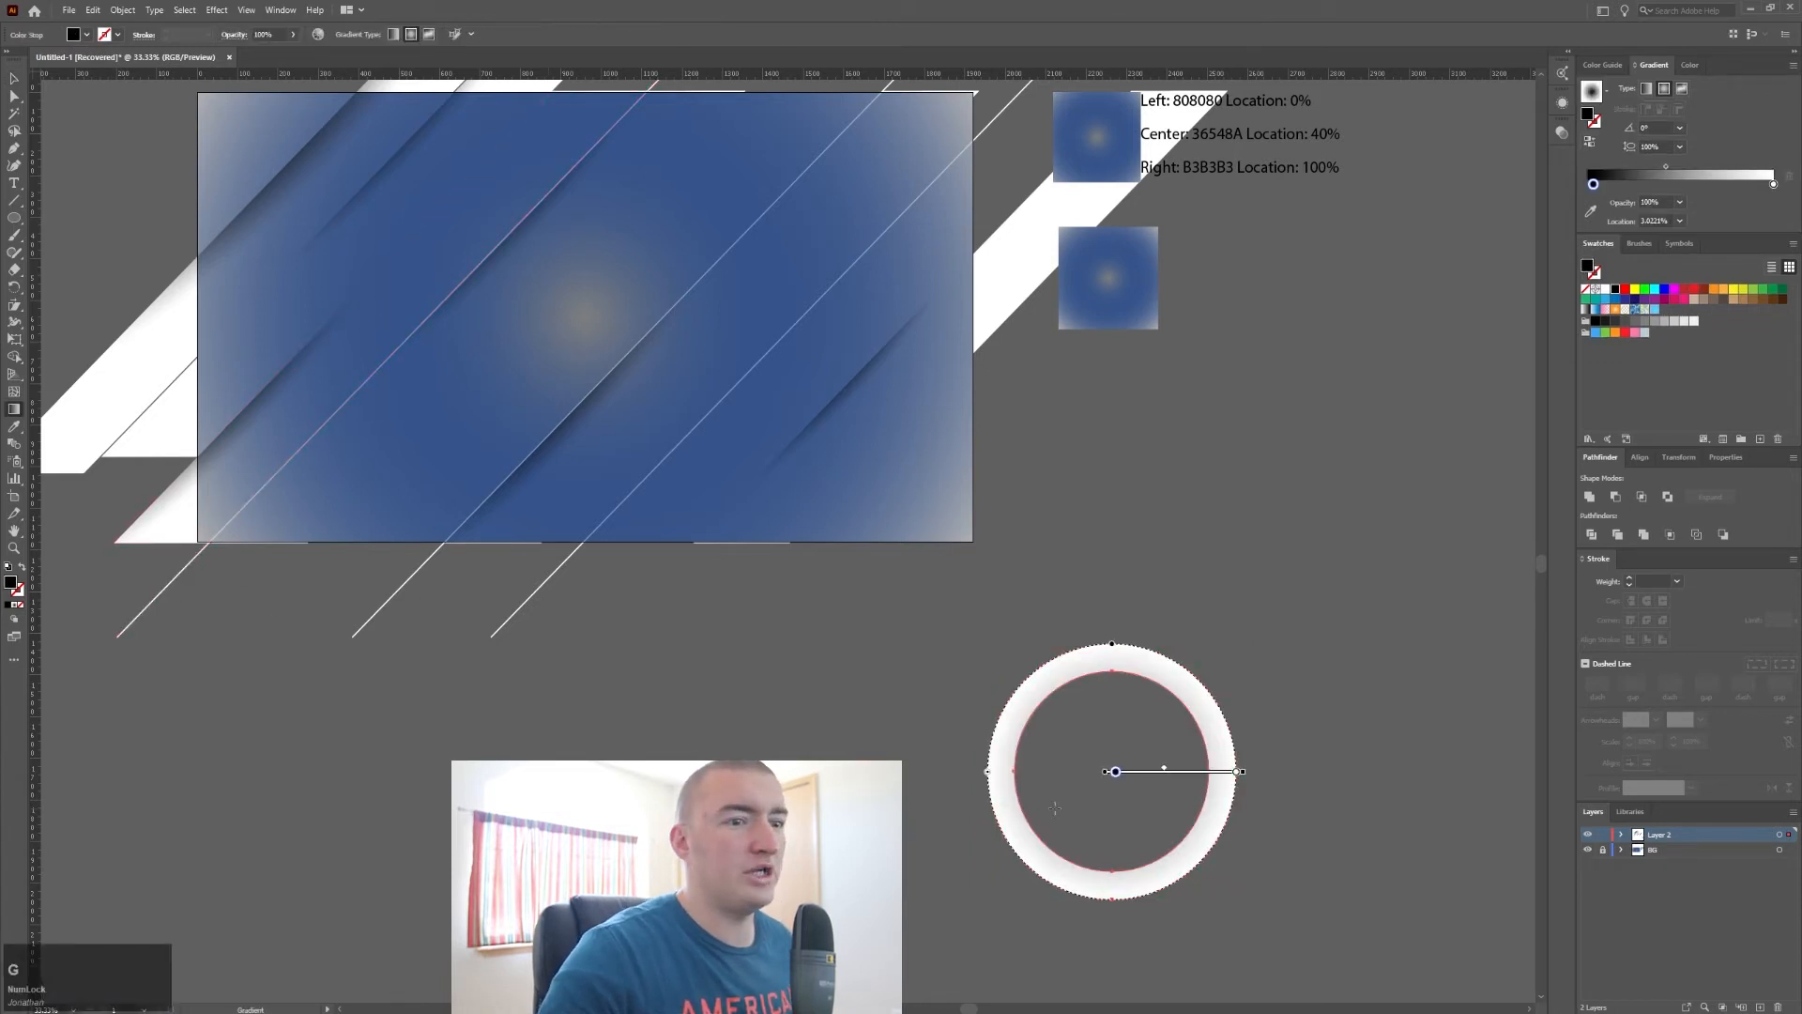
{"action": "mouse_move", "coordinate": [1240, 772]}
{"action": "left_mouse_down"}
{"action": "mouse_move", "coordinate": [1287, 772]}
{"action": "mouse_move", "coordinate": [1269, 771]}
{"action": "left_mouse_up"}
{"action": "mouse_move", "coordinate": [1117, 779]}
{"action": "left_mouse_down"}
{"action": "mouse_move", "coordinate": [1312, 773]}
{"action": "mouse_move", "coordinate": [1191, 775]}
{"action": "mouse_move", "coordinate": [1210, 772]}
{"action": "left_mouse_up"}
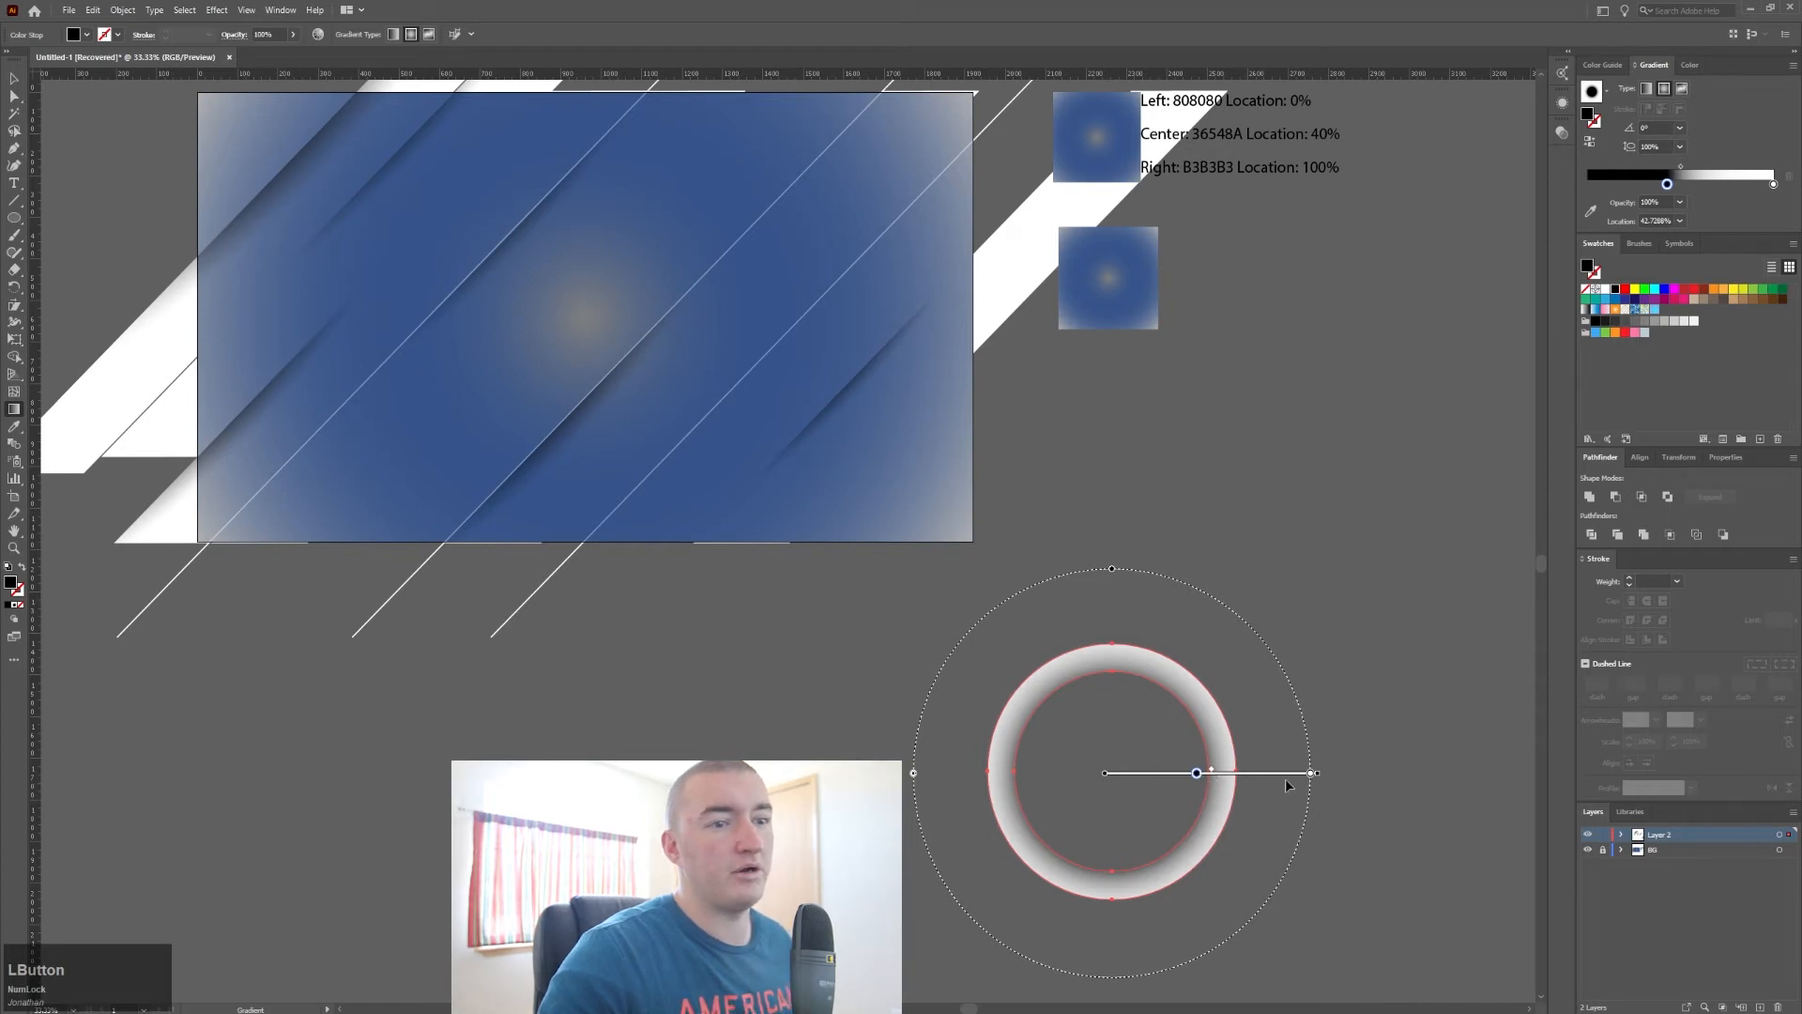
{"action": "left_click_drag", "start_coordinate": [1317, 774], "coordinate": [1310, 775]}
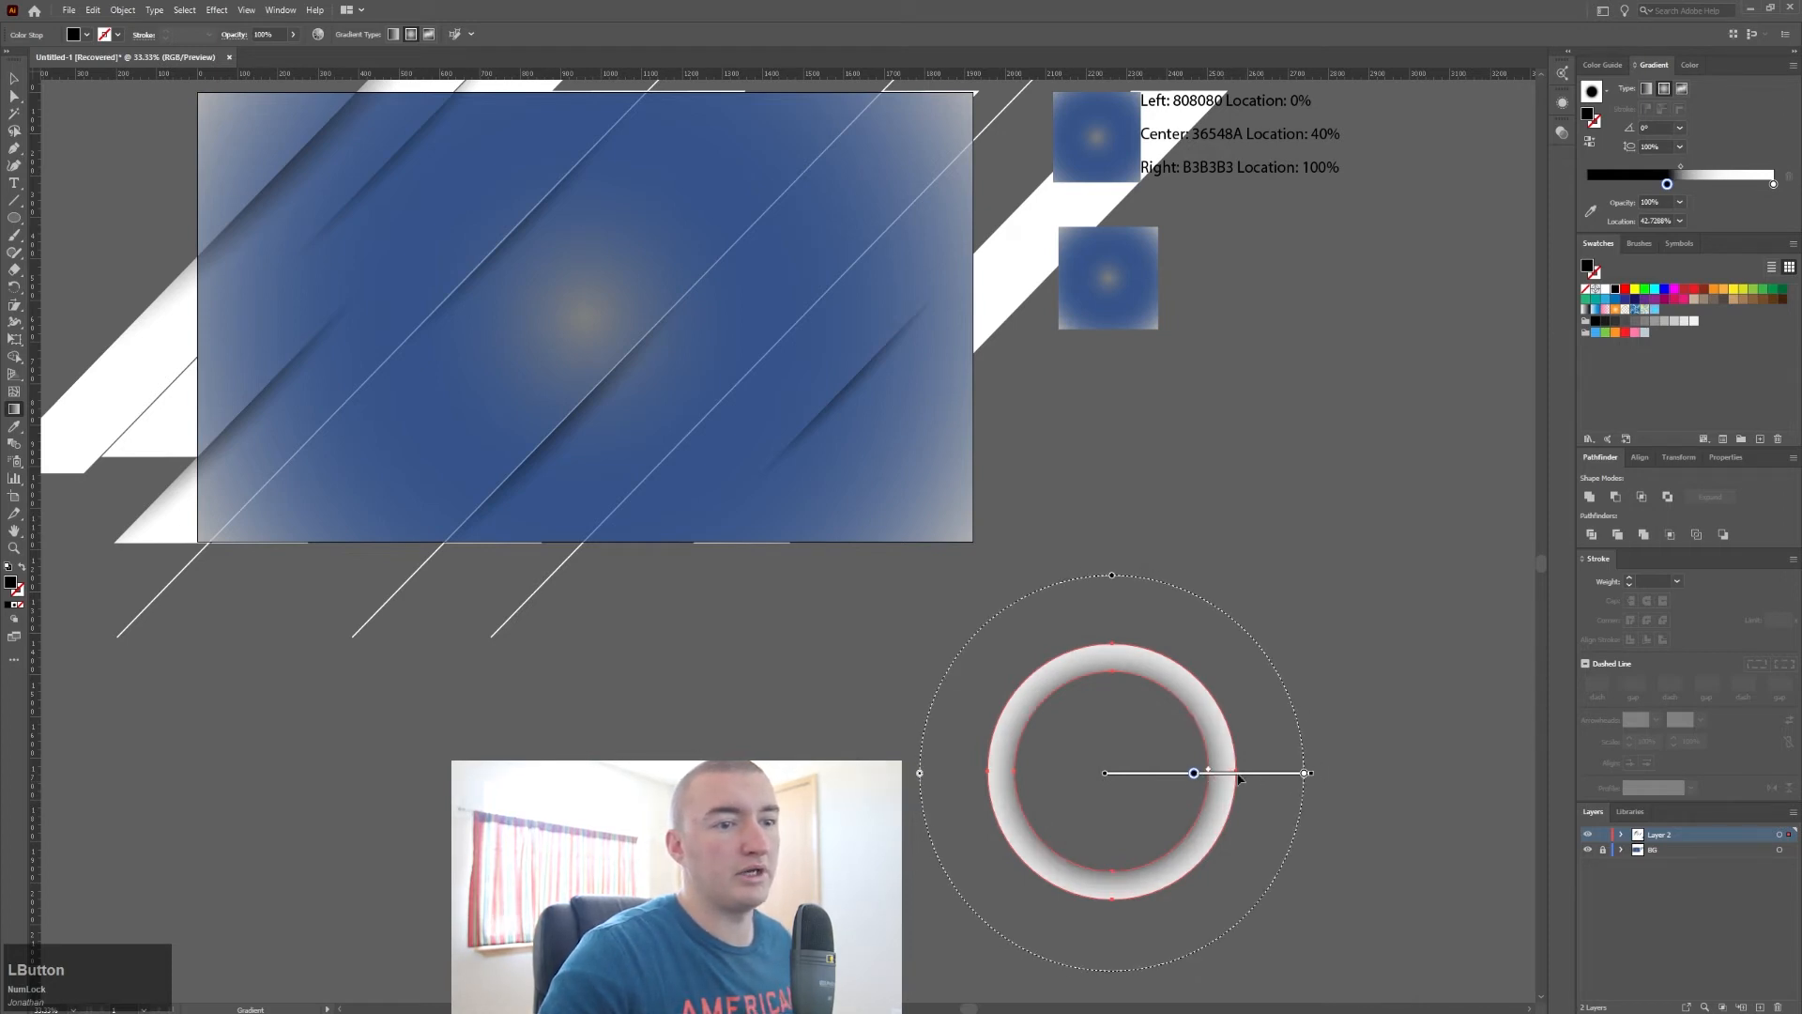
{"action": "left_click_drag", "start_coordinate": [1195, 775], "coordinate": [1211, 771]}
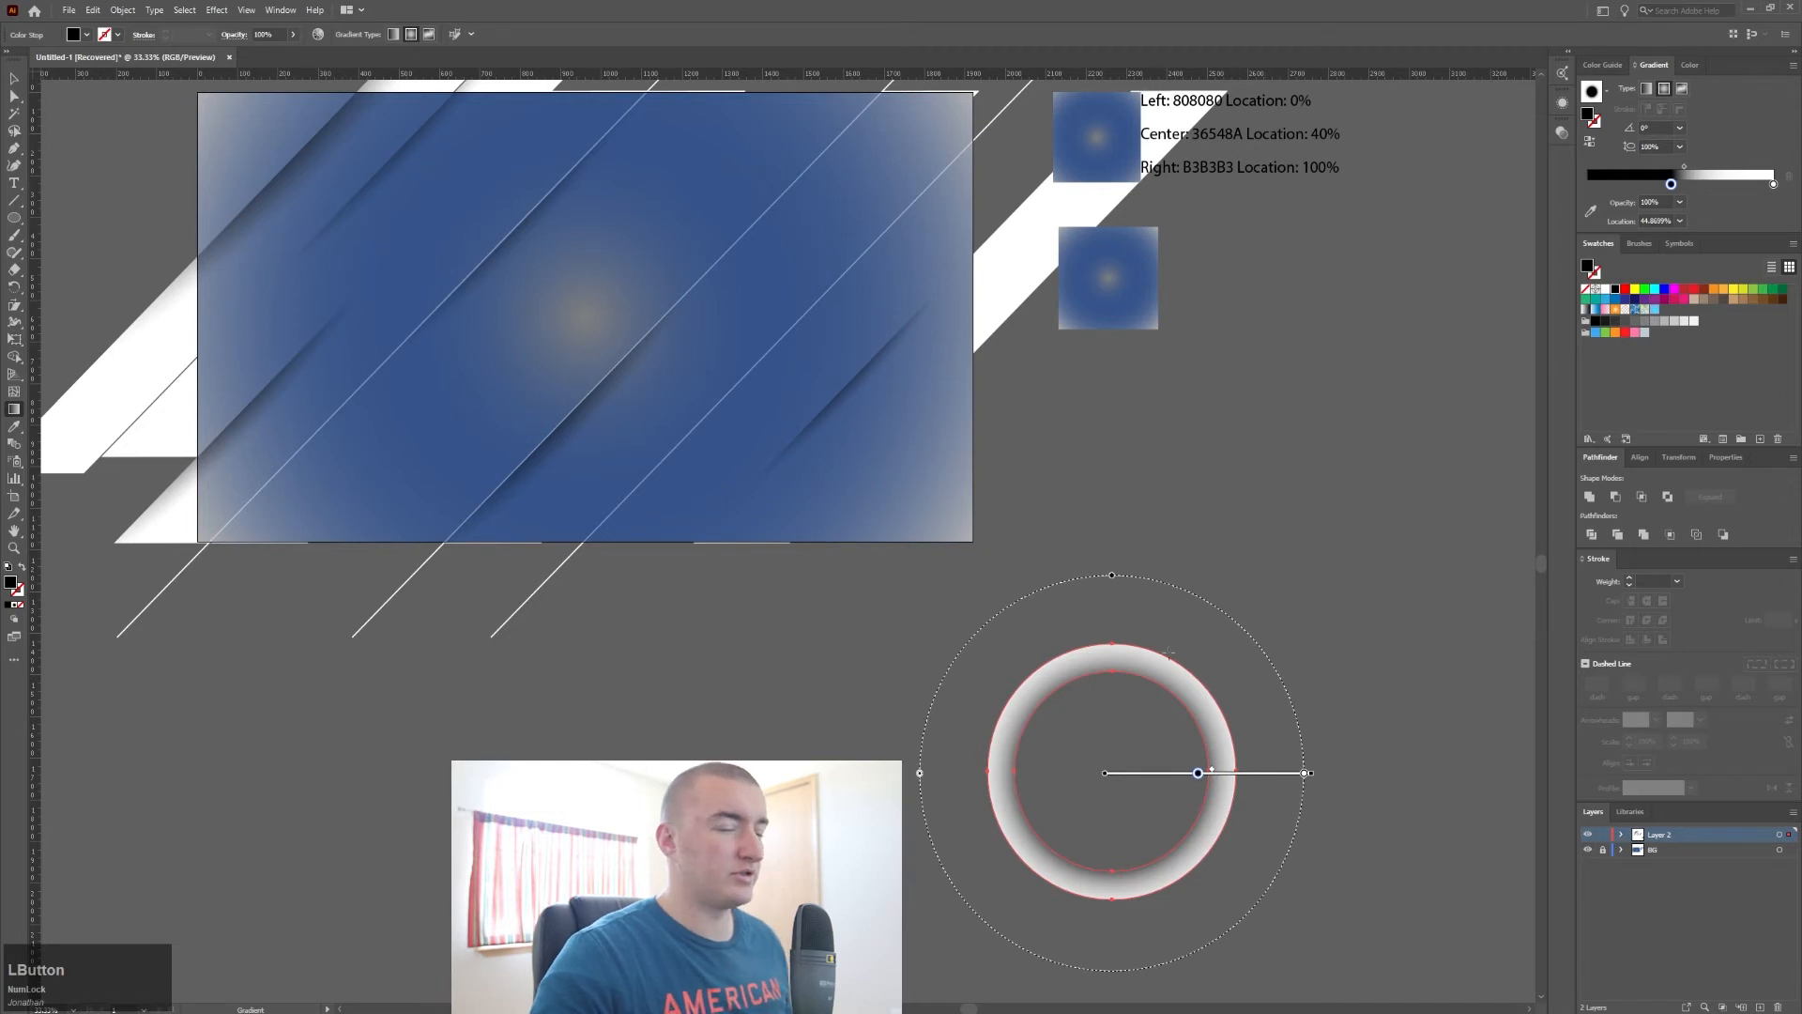
{"action": "key", "text": "v"}
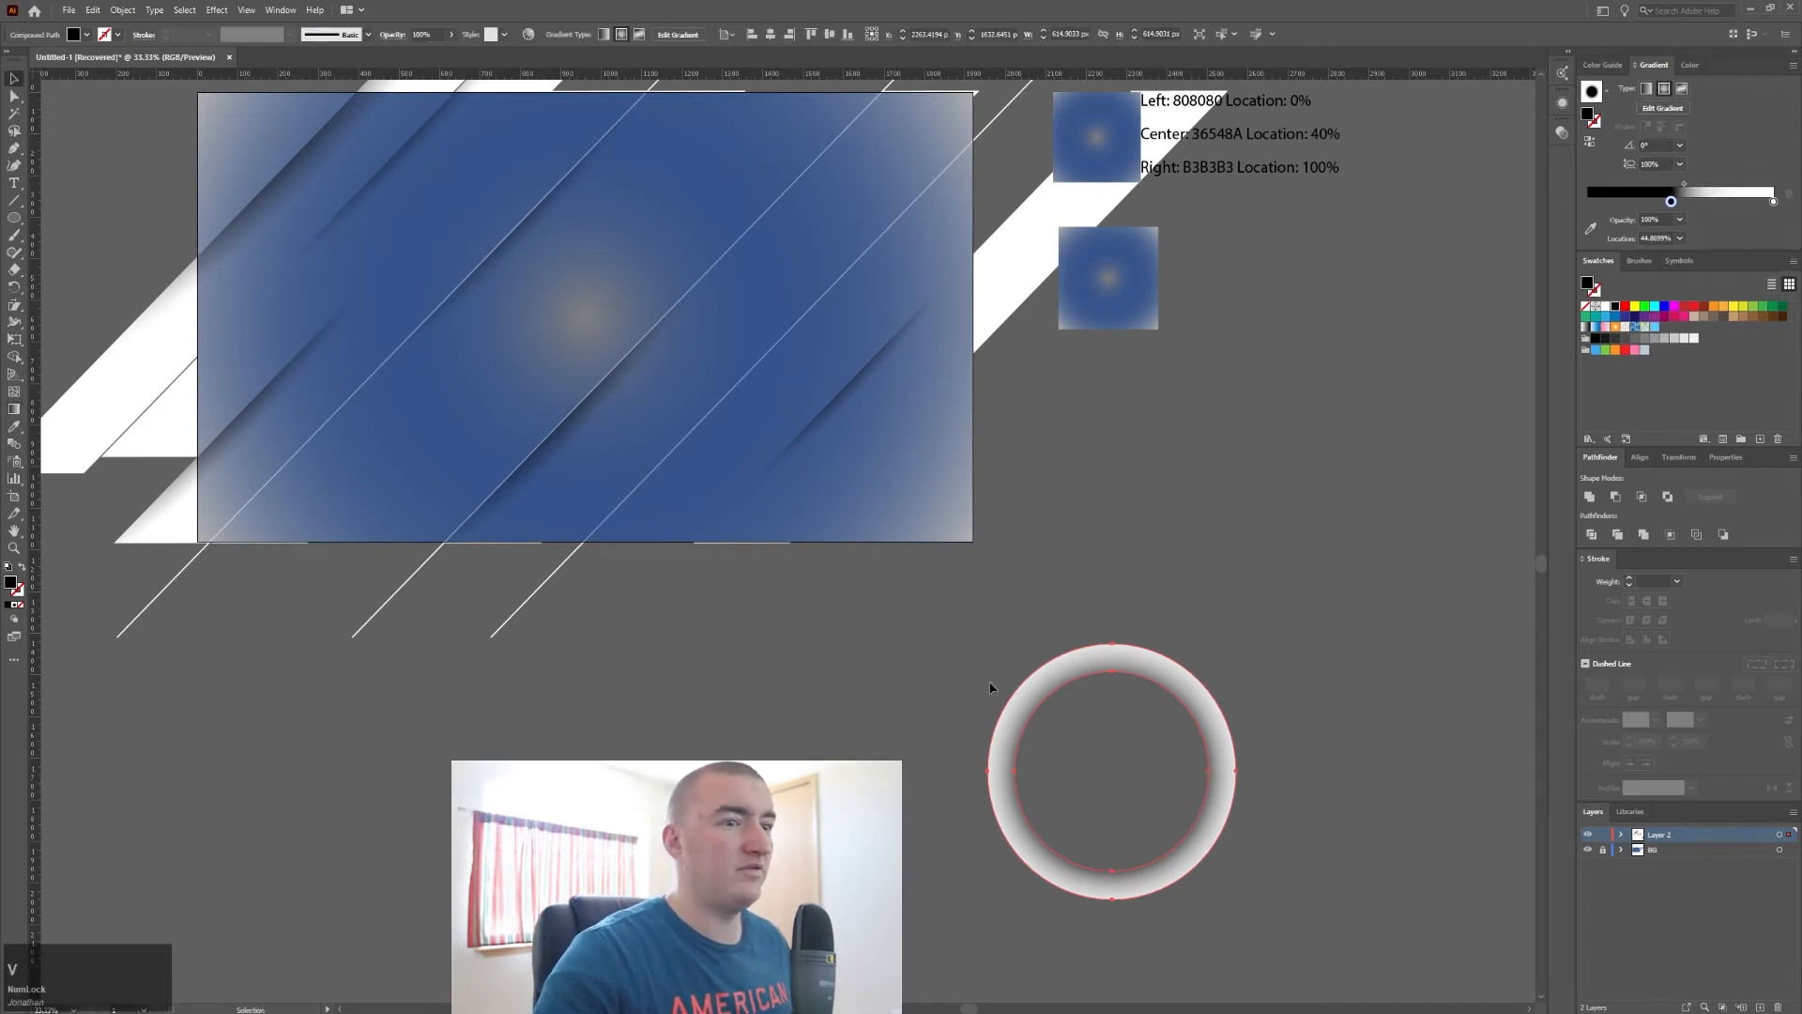
Step: Set the ring's blending mode to Multiply and place the ring over the background's lower-right corner
{"action": "left_click", "coordinate": [1073, 678]}
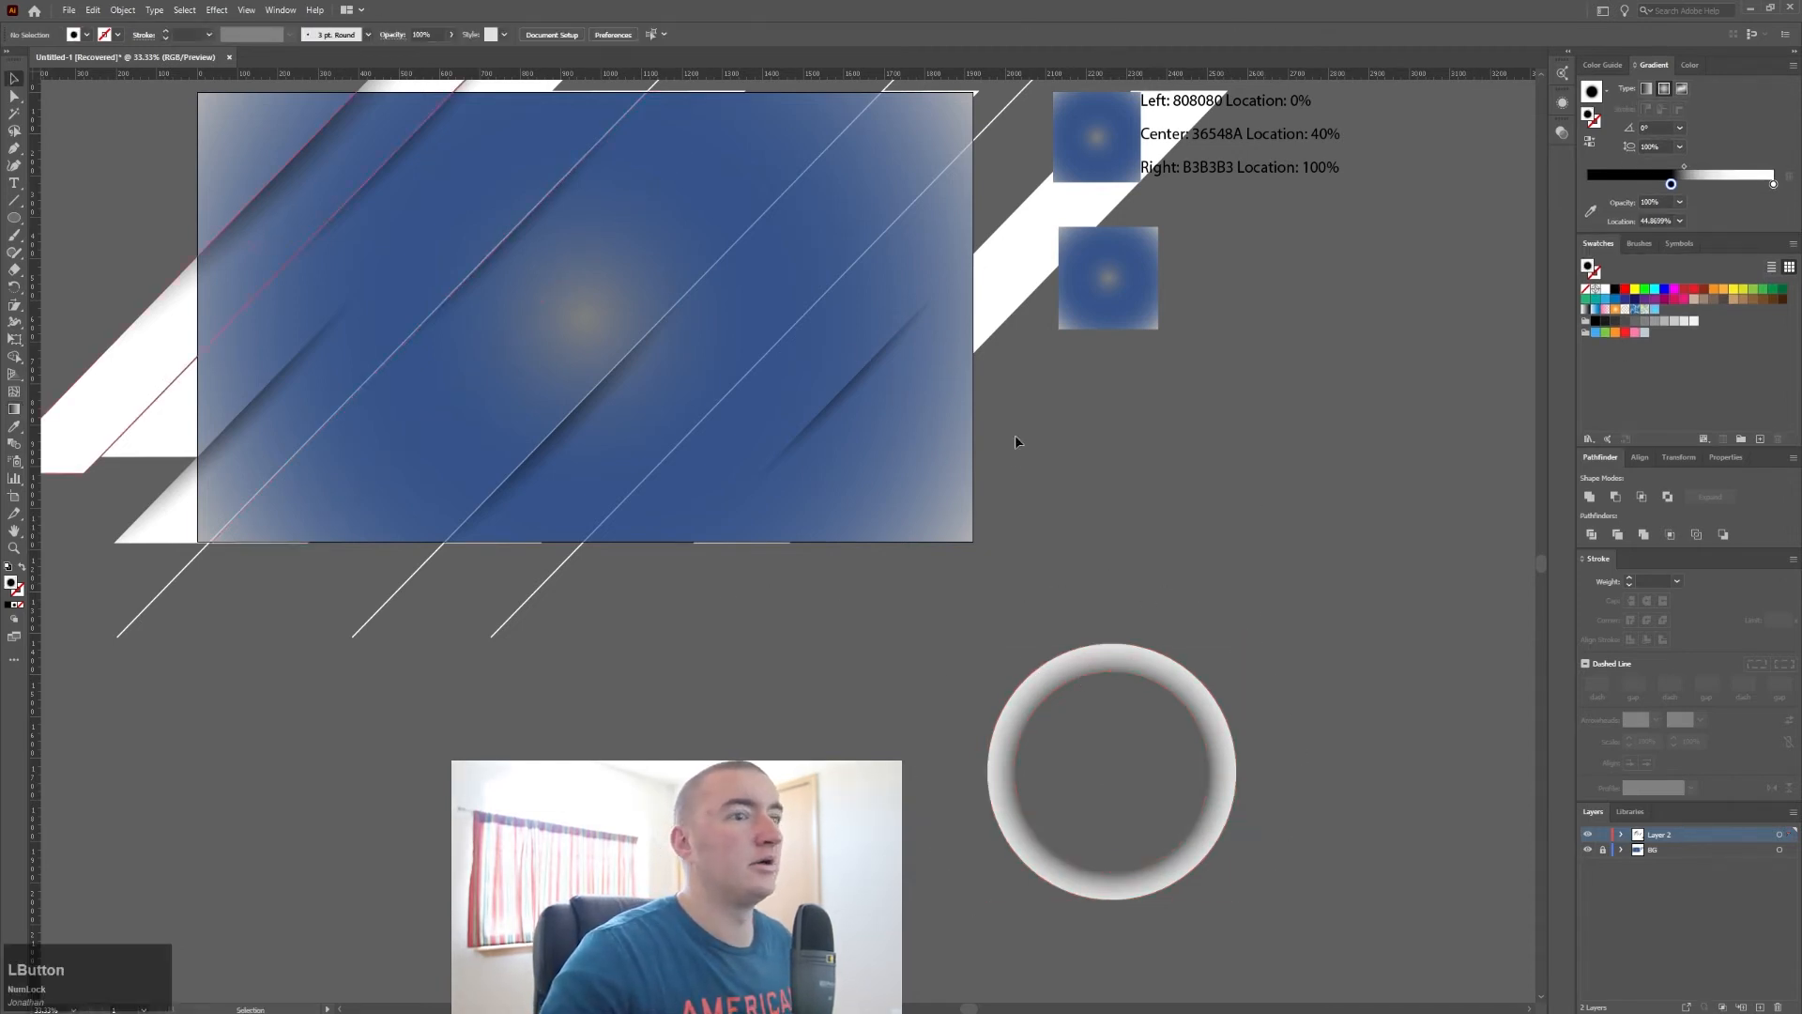
{"action": "left_click", "coordinate": [1054, 675]}
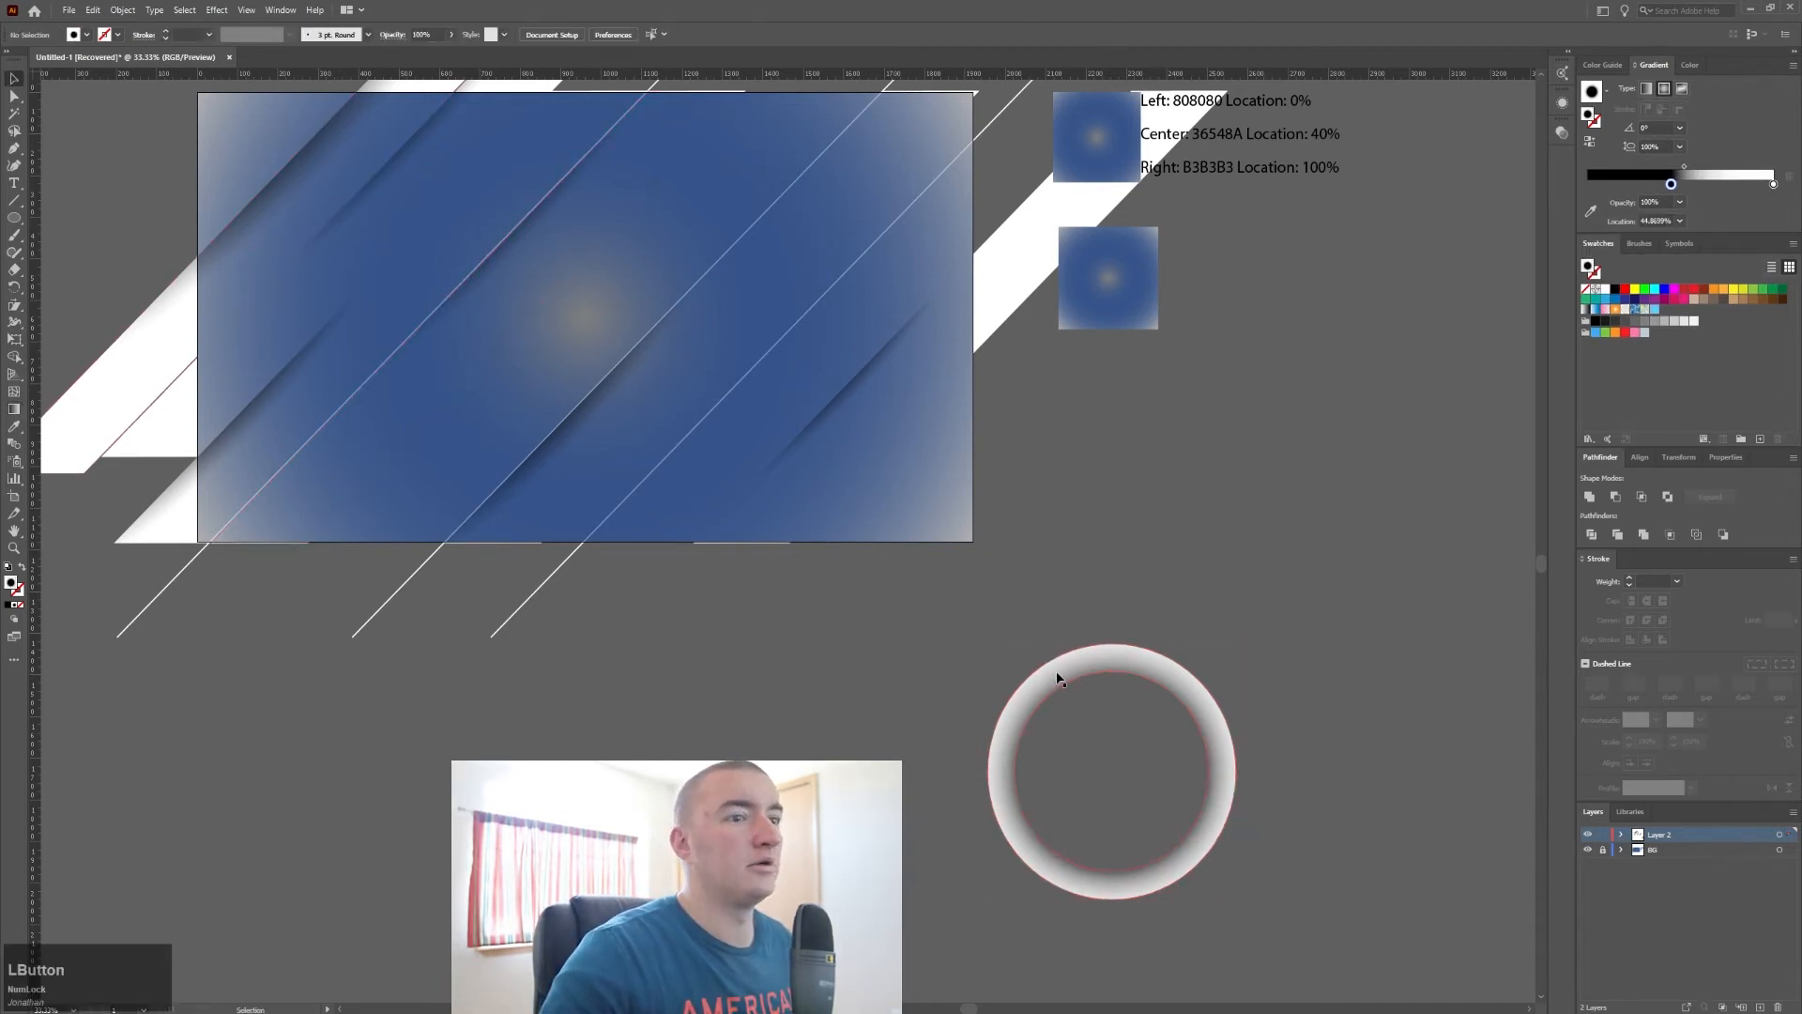
{"action": "left_click", "coordinate": [384, 38]}
{"action": "left_click", "coordinate": [290, 60]}
{"action": "left_click", "coordinate": [288, 112]}
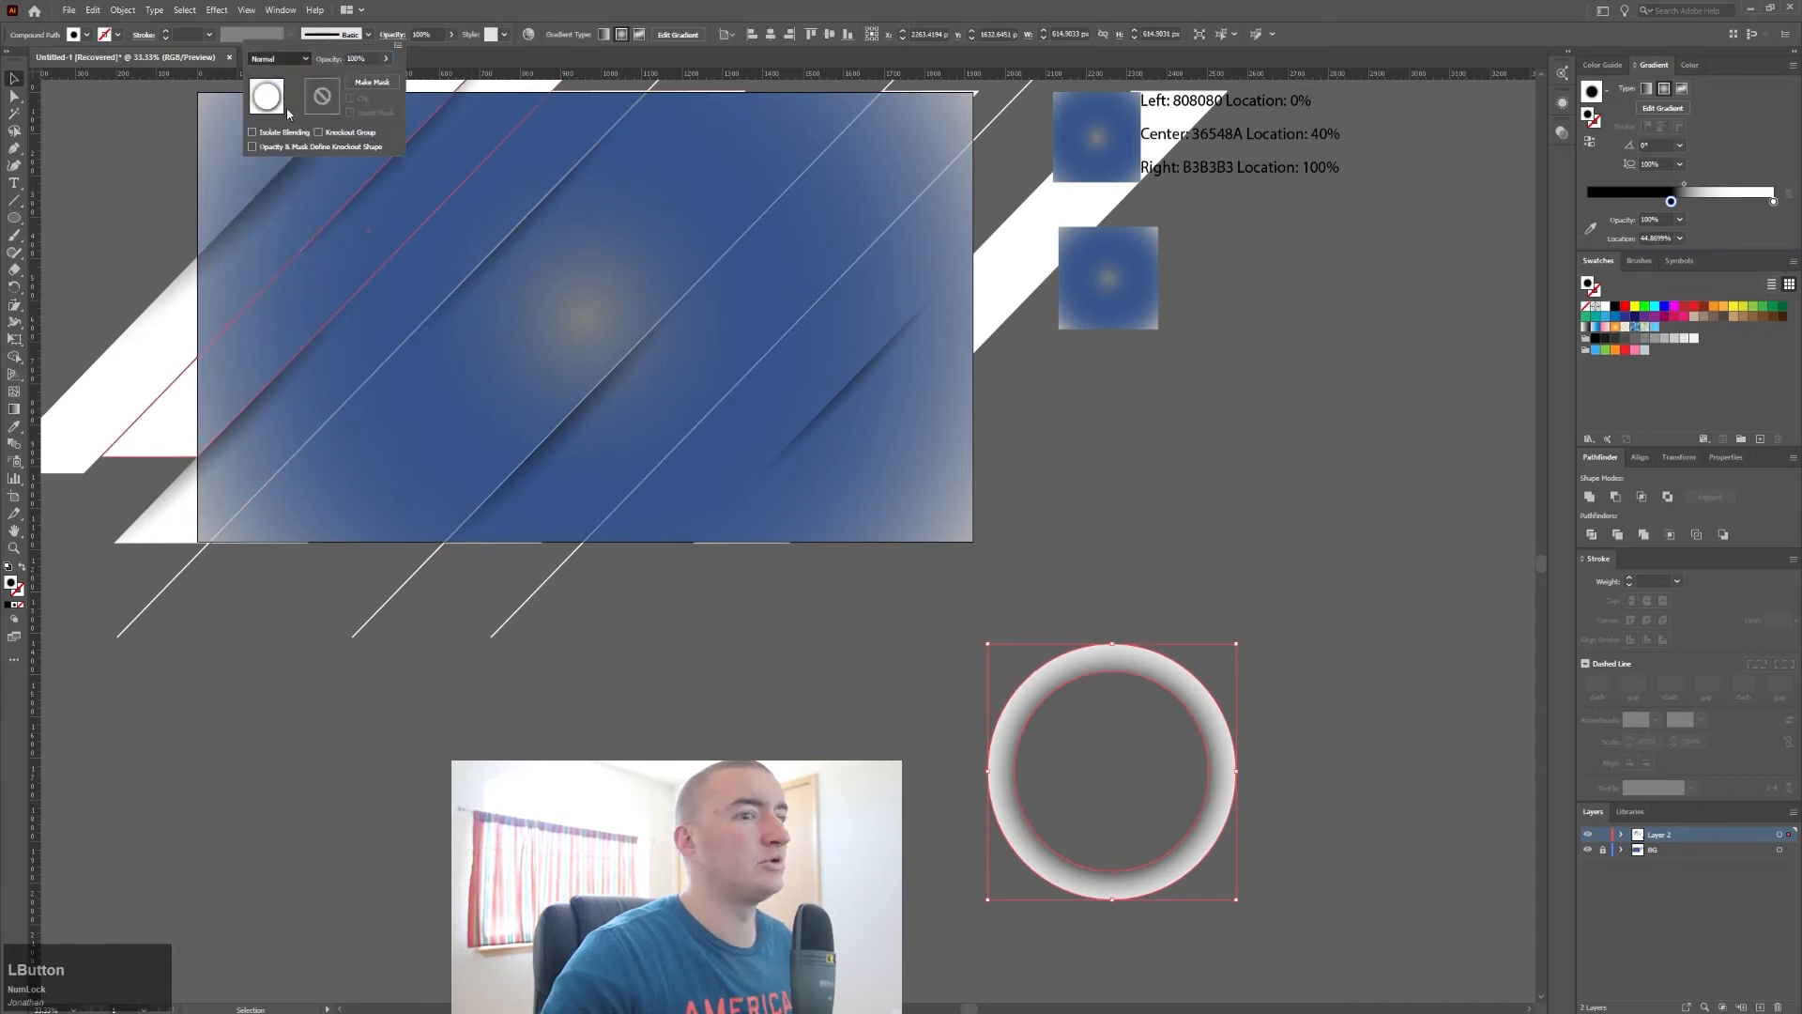
{"action": "left_click", "coordinate": [1079, 651]}
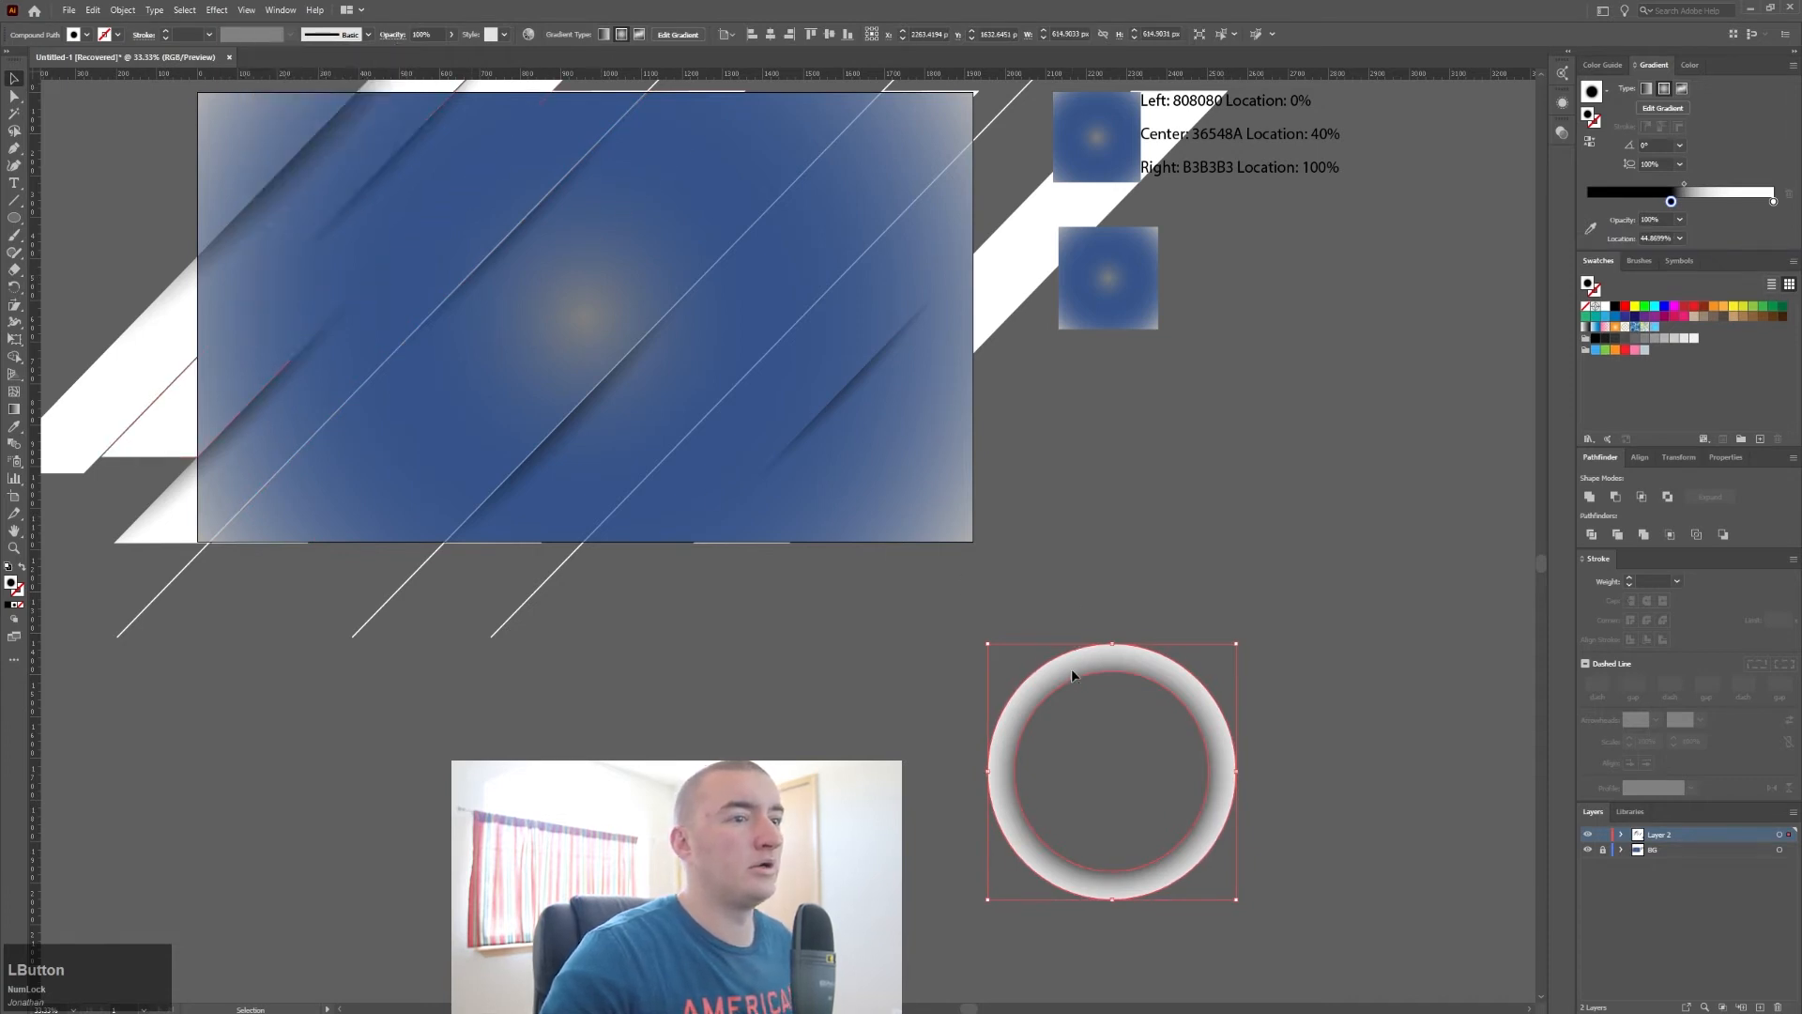
{"action": "left_click_drag", "start_coordinate": [1071, 668], "coordinate": [916, 434]}
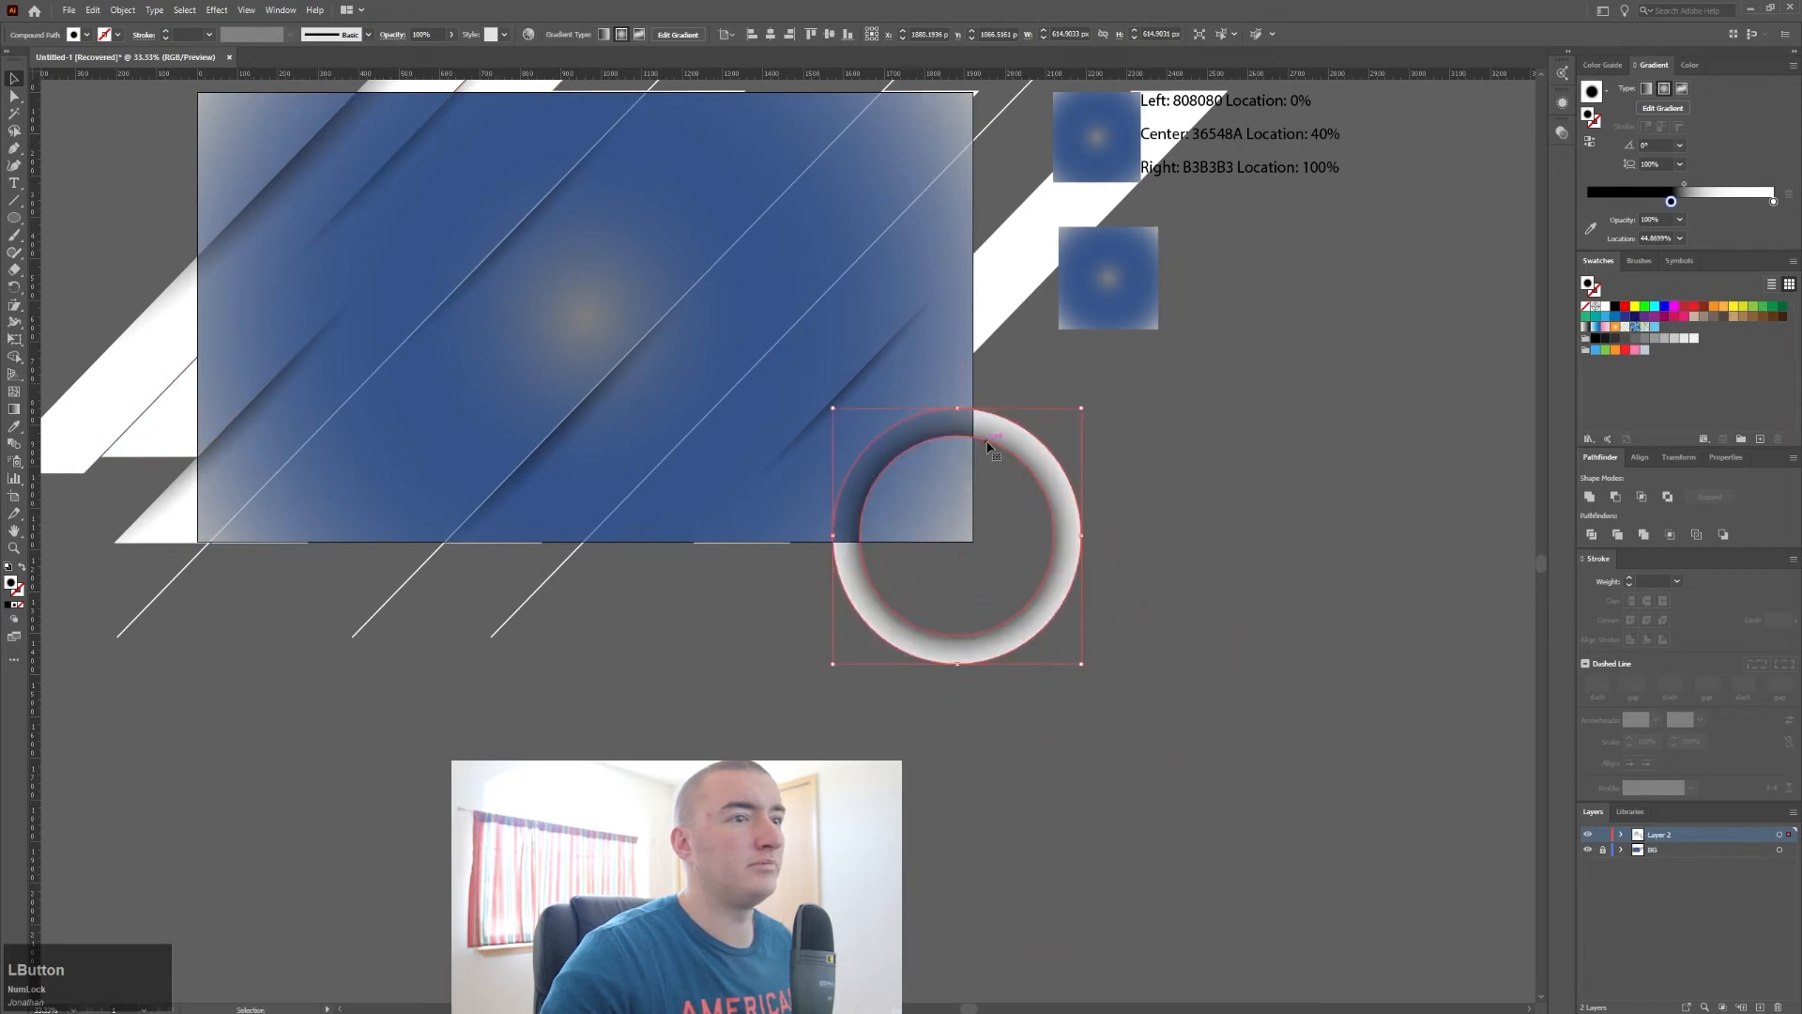
{"action": "left_click", "coordinate": [1110, 499]}
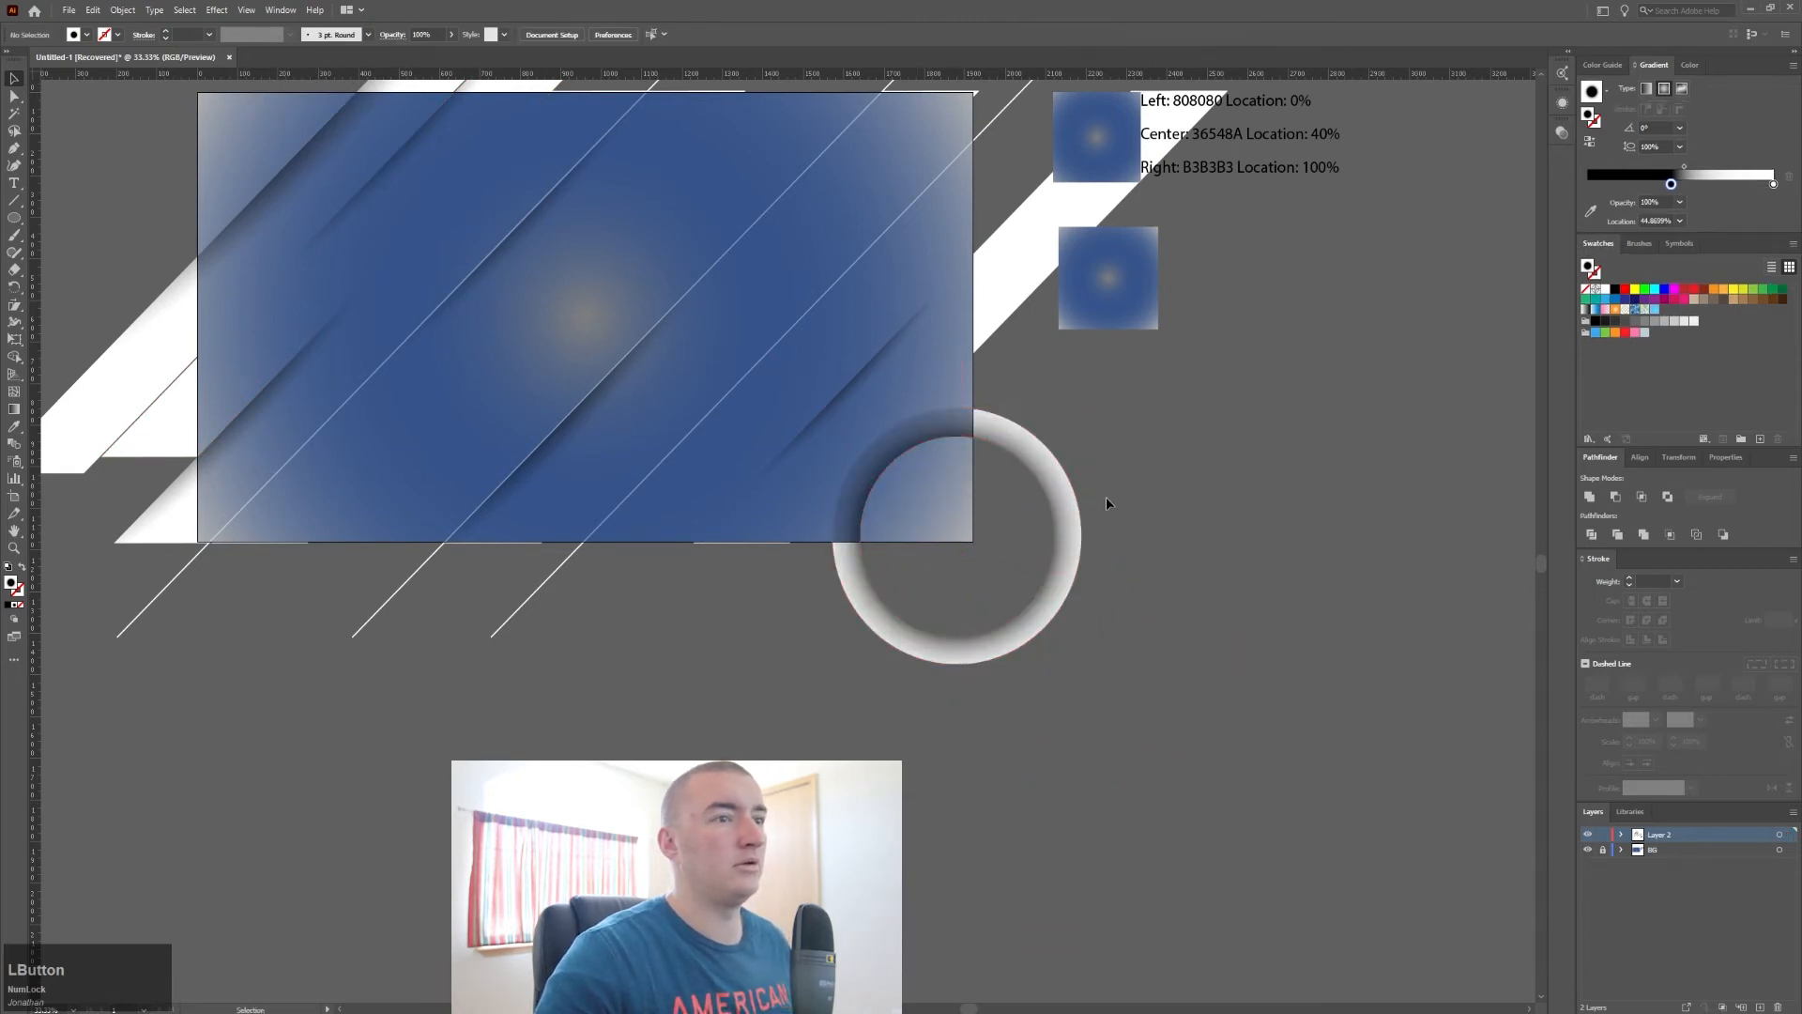
Step: Lighten the ring's shadow by moving the gradient's black stop to 0%, pulling the white stop inward and shifting the midpoint to about 59%
{"action": "left_click", "coordinate": [892, 451]}
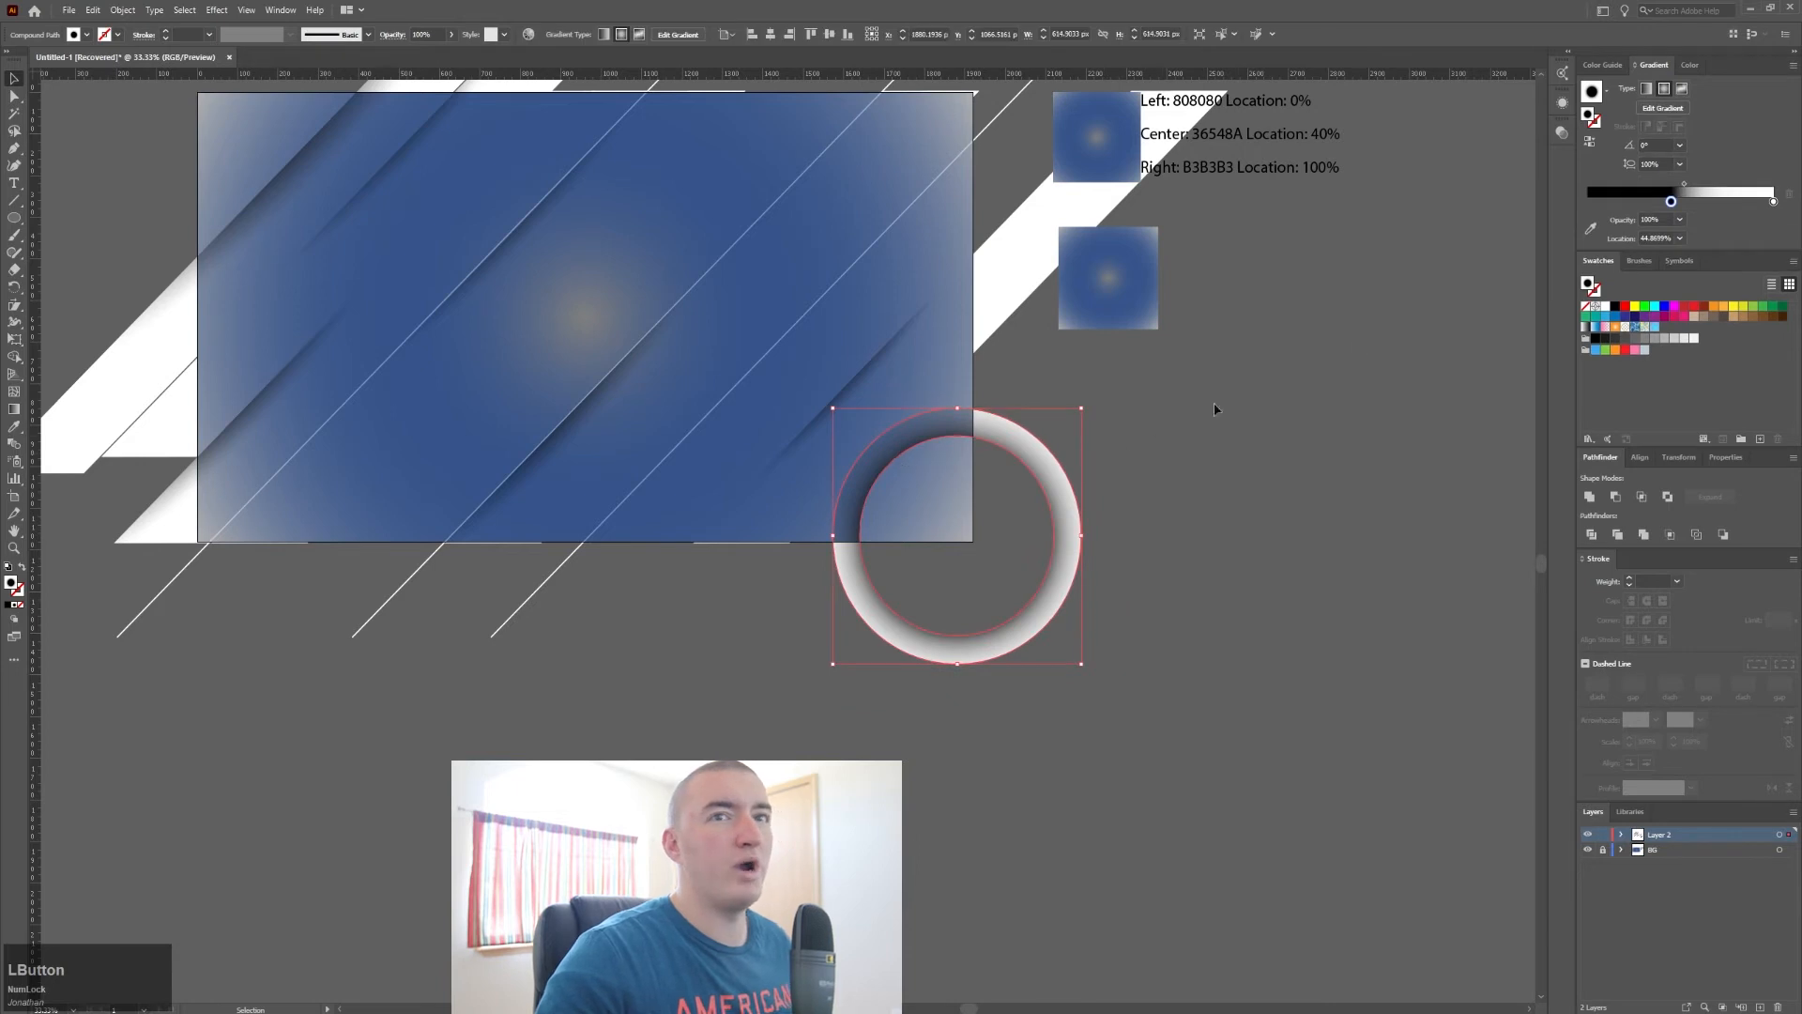
{"action": "left_click_drag", "start_coordinate": [1670, 201], "coordinate": [1587, 203]}
{"action": "mouse_move", "coordinate": [1772, 204]}
{"action": "left_mouse_down"}
{"action": "mouse_move", "coordinate": [1709, 204]}
{"action": "mouse_move", "coordinate": [1702, 235]}
{"action": "mouse_move", "coordinate": [1737, 203]}
{"action": "mouse_move", "coordinate": [1653, 188]}
{"action": "left_mouse_up"}
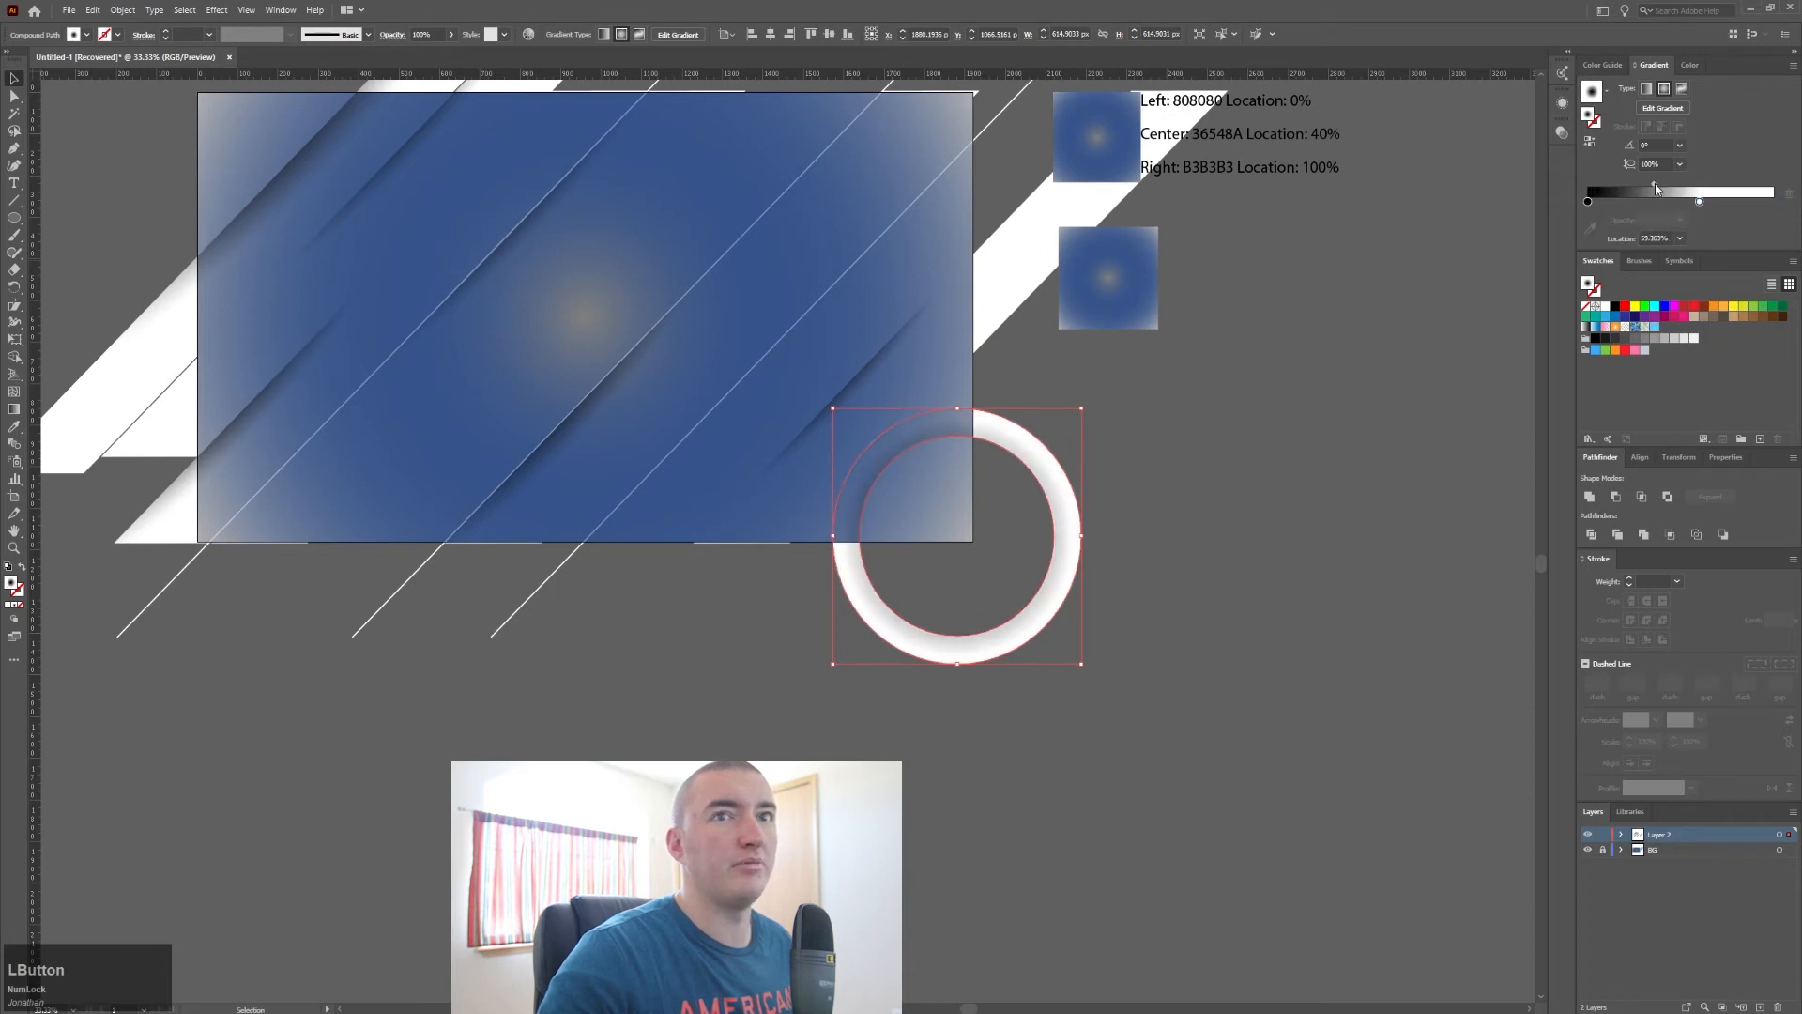
{"action": "left_click", "coordinate": [1219, 467]}
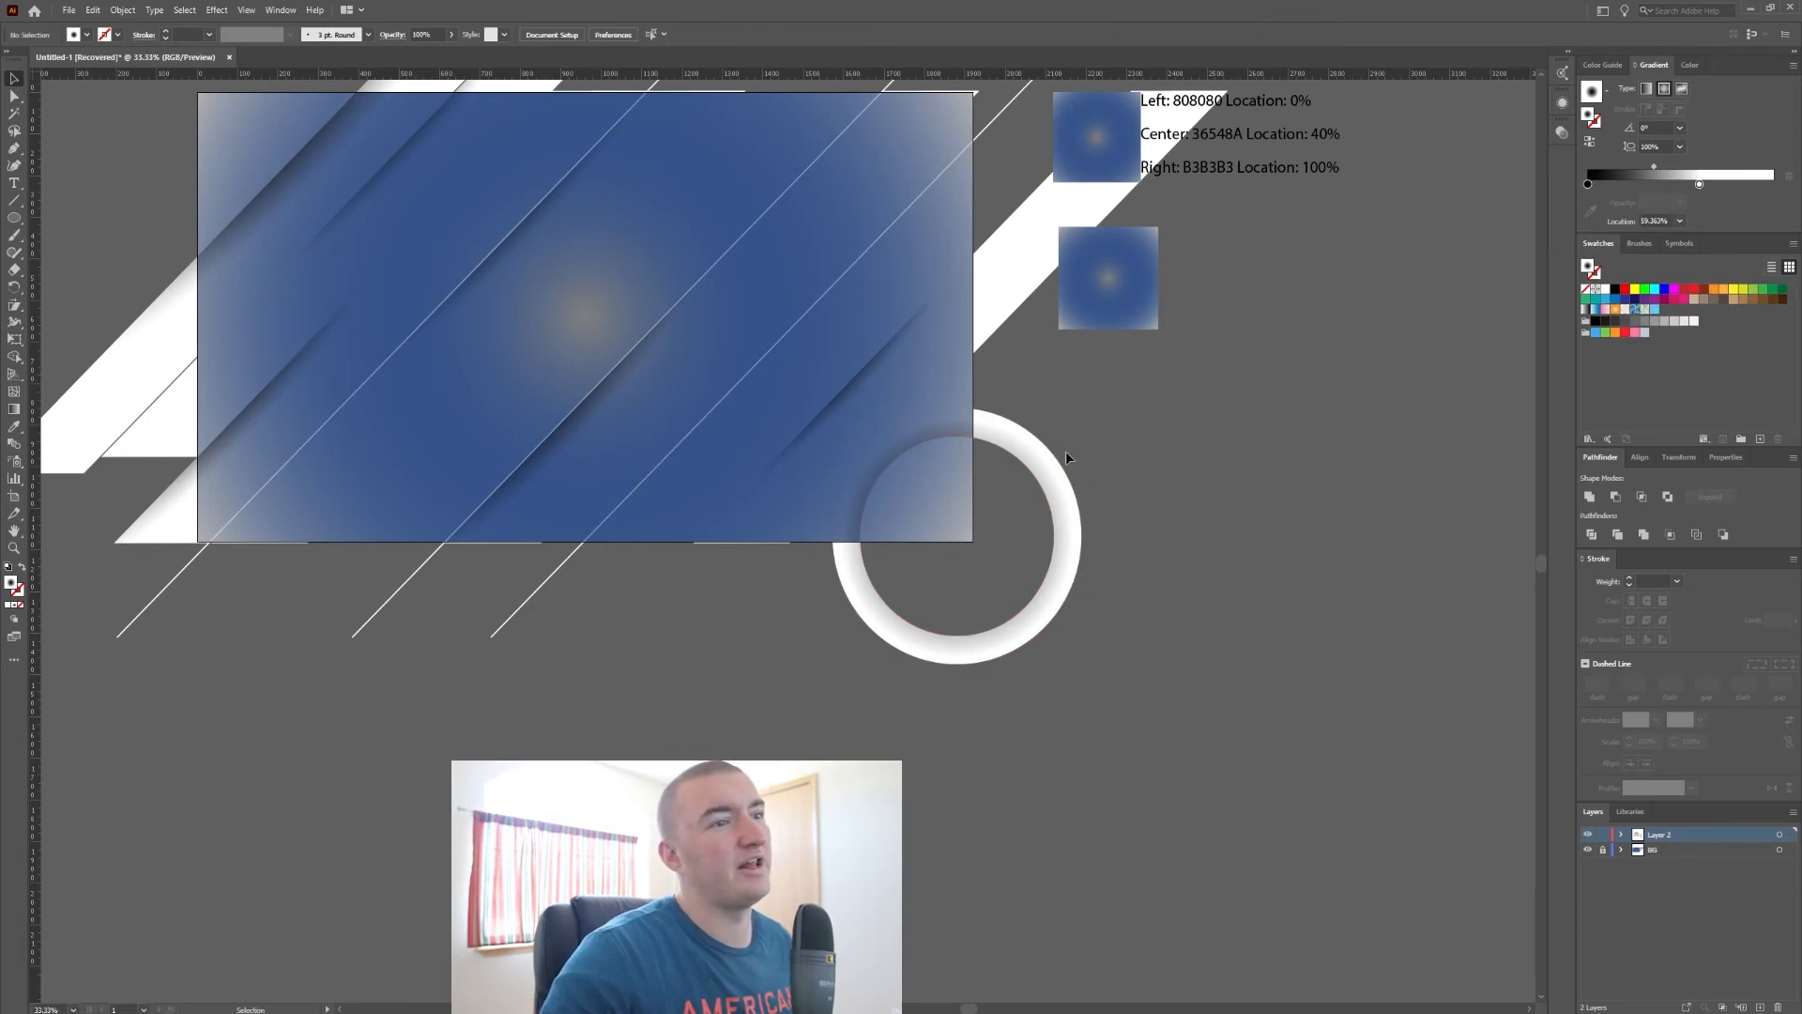
Step: Copy the ring to the background's upper edge, centred on that edge, and shrink the copy to about 413 px in diameter
{"action": "left_click", "coordinate": [1040, 456]}
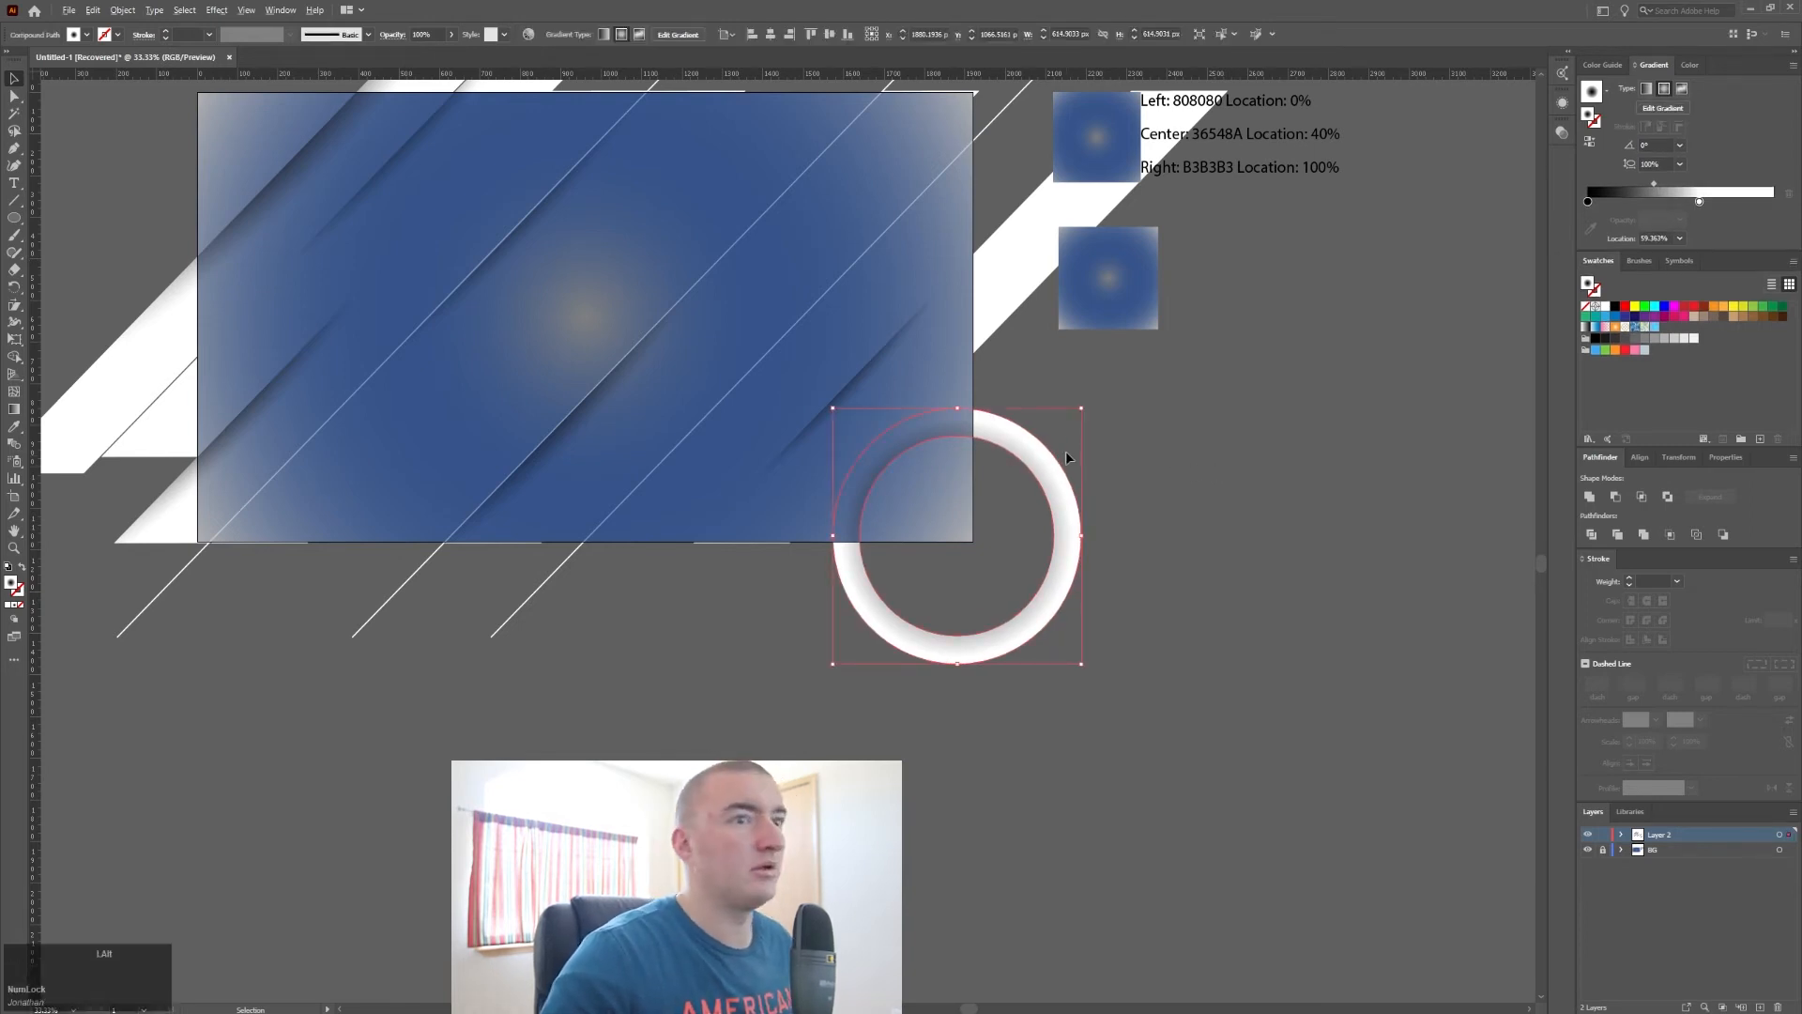
{"action": "left_click_drag", "start_coordinate": [1066, 451], "coordinate": [882, 176]}
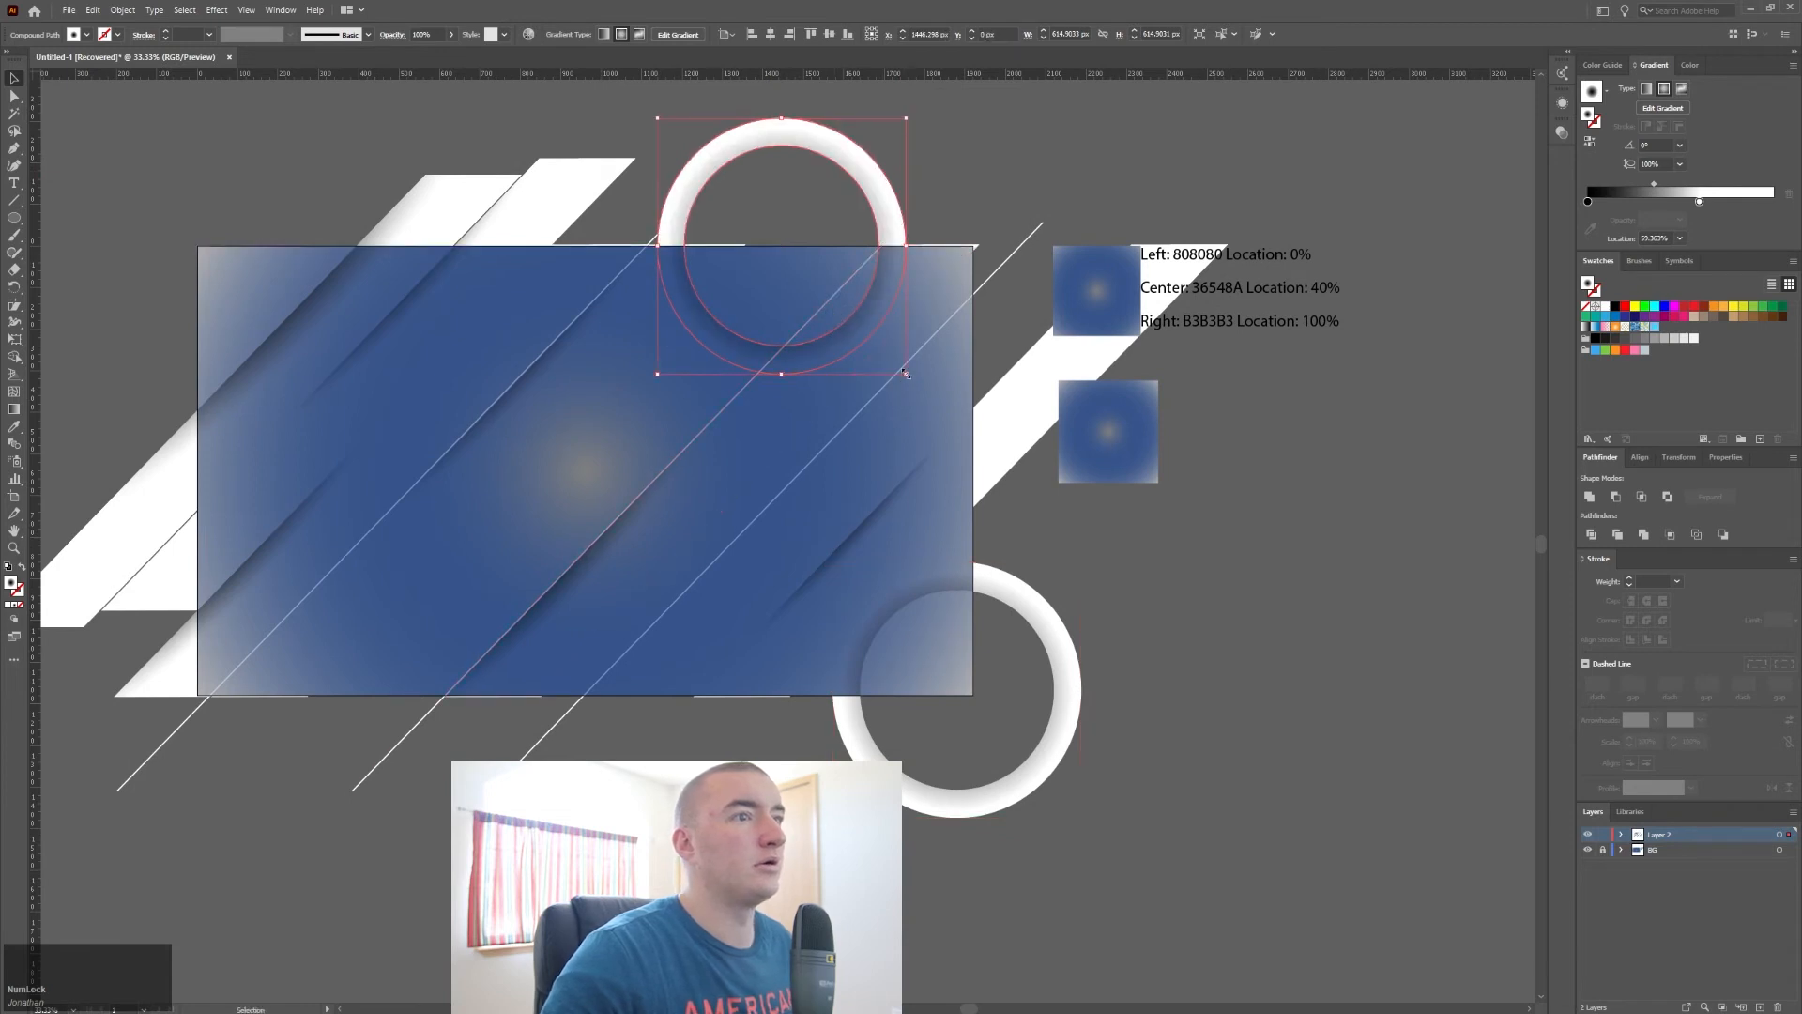
{"action": "left_click_drag", "start_coordinate": [906, 374], "coordinate": [866, 331]}
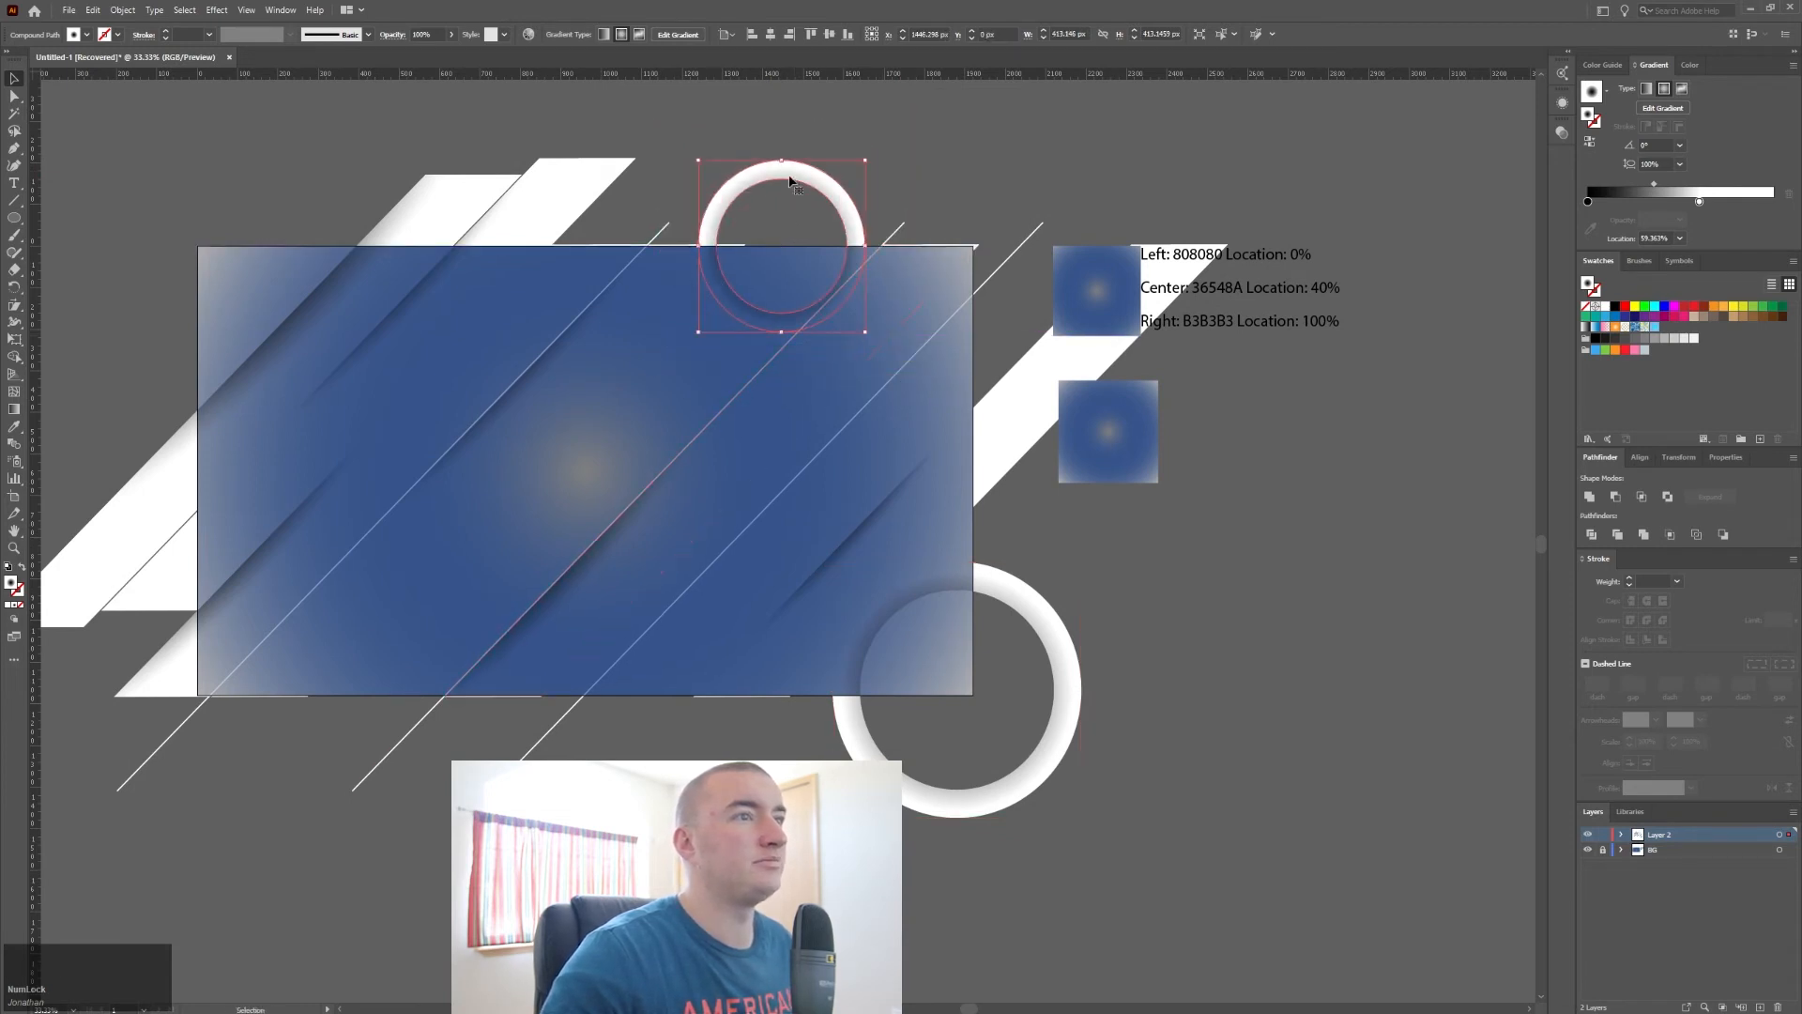
Step: Copy the upper ring to the background's lower-left corner and enlarge the copy to about 733 px in diameter
{"action": "left_click_drag", "start_coordinate": [831, 202], "coordinate": [389, 631]}
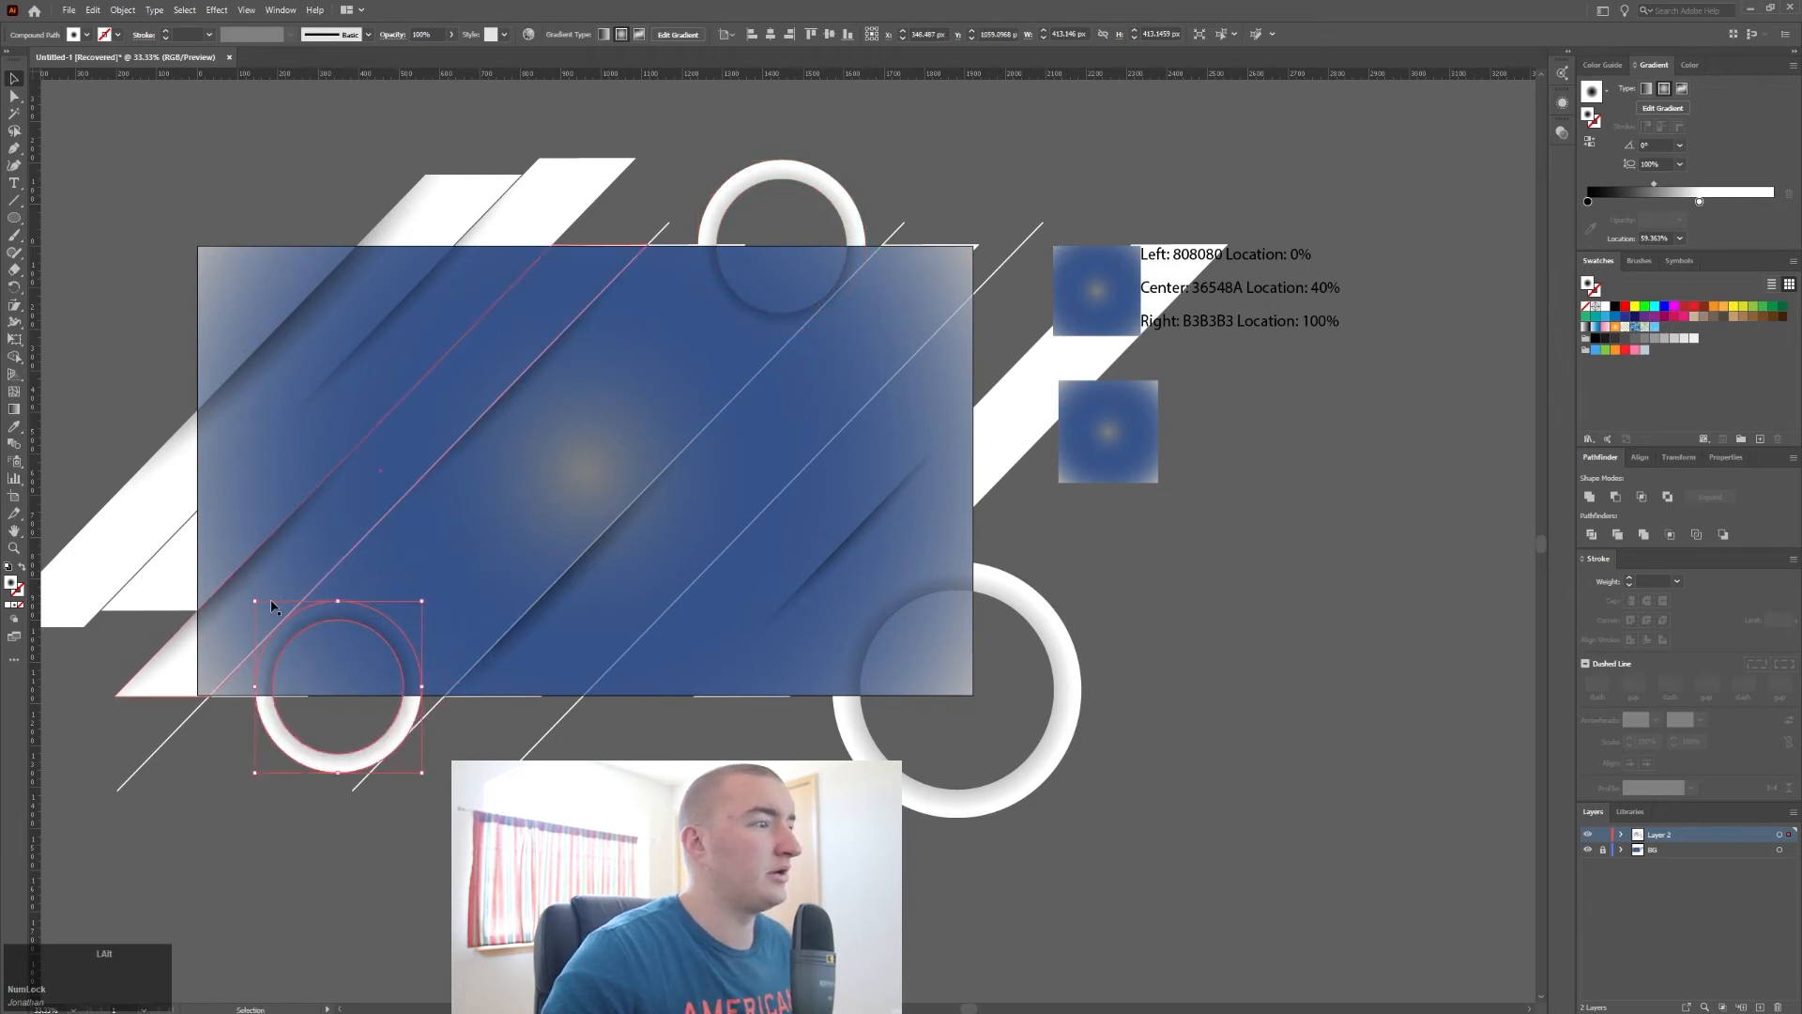
{"action": "left_click_drag", "start_coordinate": [256, 686], "coordinate": [192, 698]}
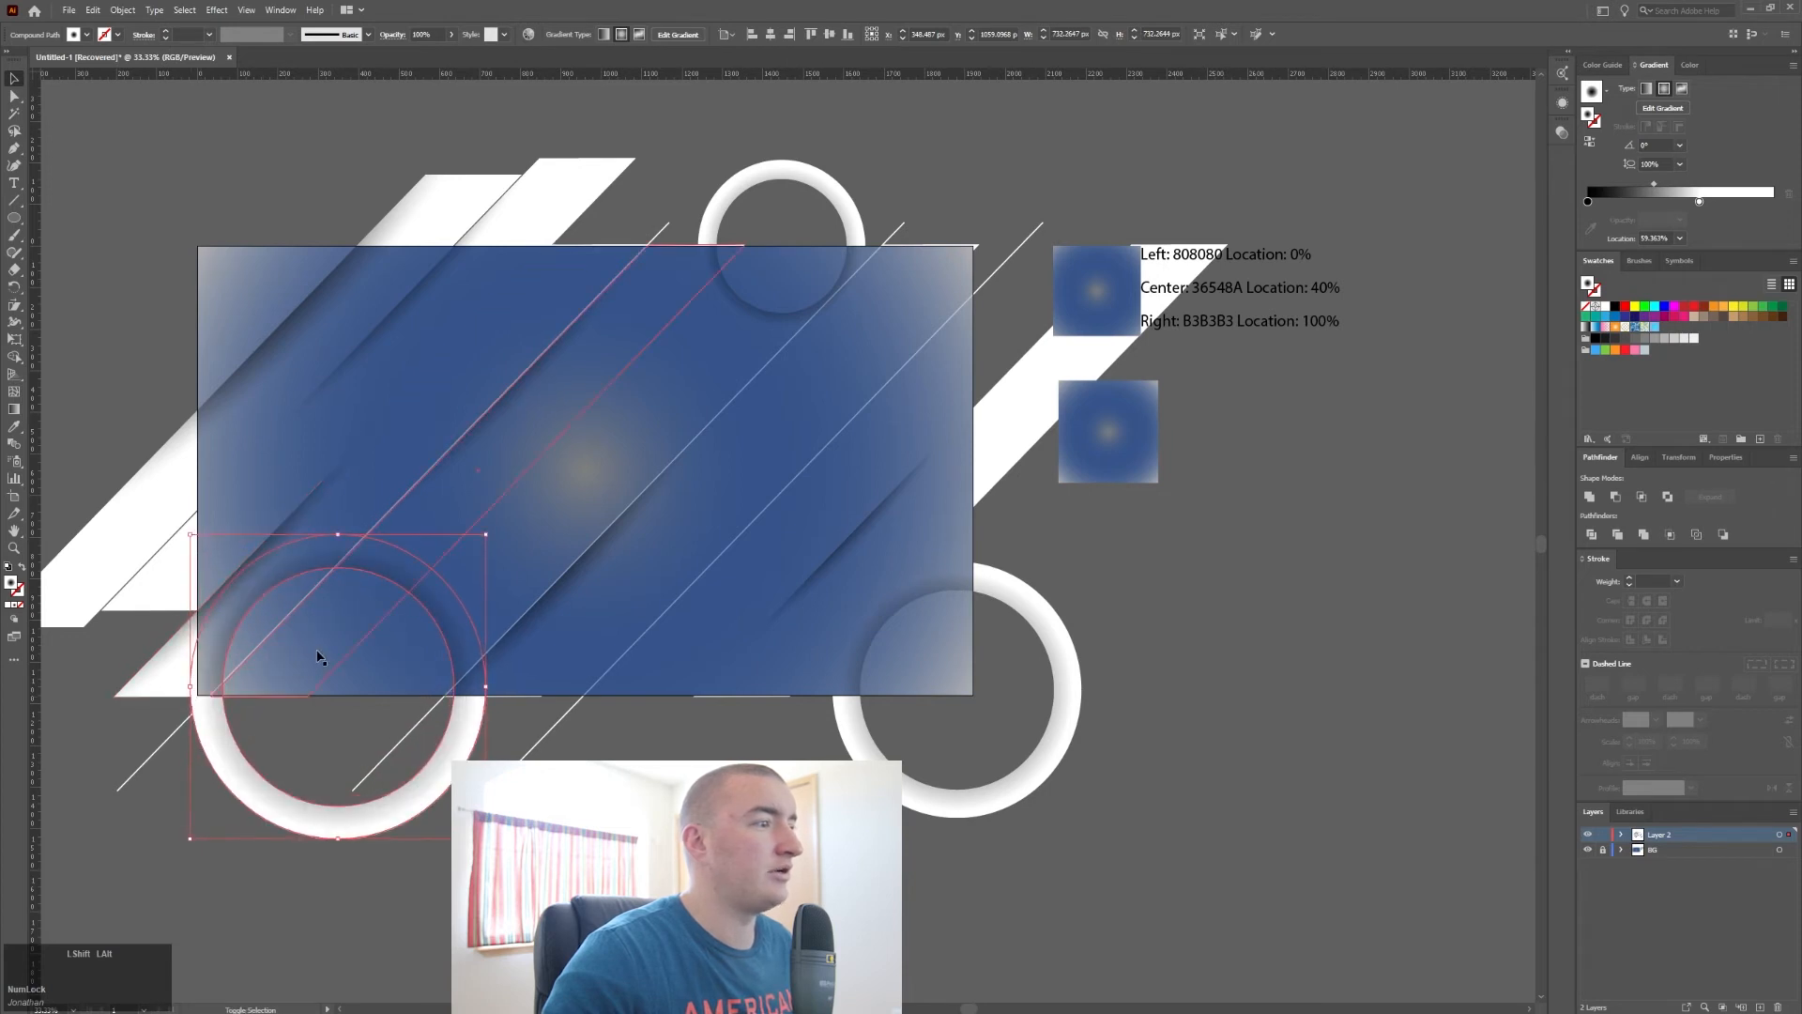
{"action": "left_click", "coordinate": [353, 683]}
{"action": "left_click", "coordinate": [271, 581]}
{"action": "left_click_drag", "start_coordinate": [299, 567], "coordinate": [227, 538]}
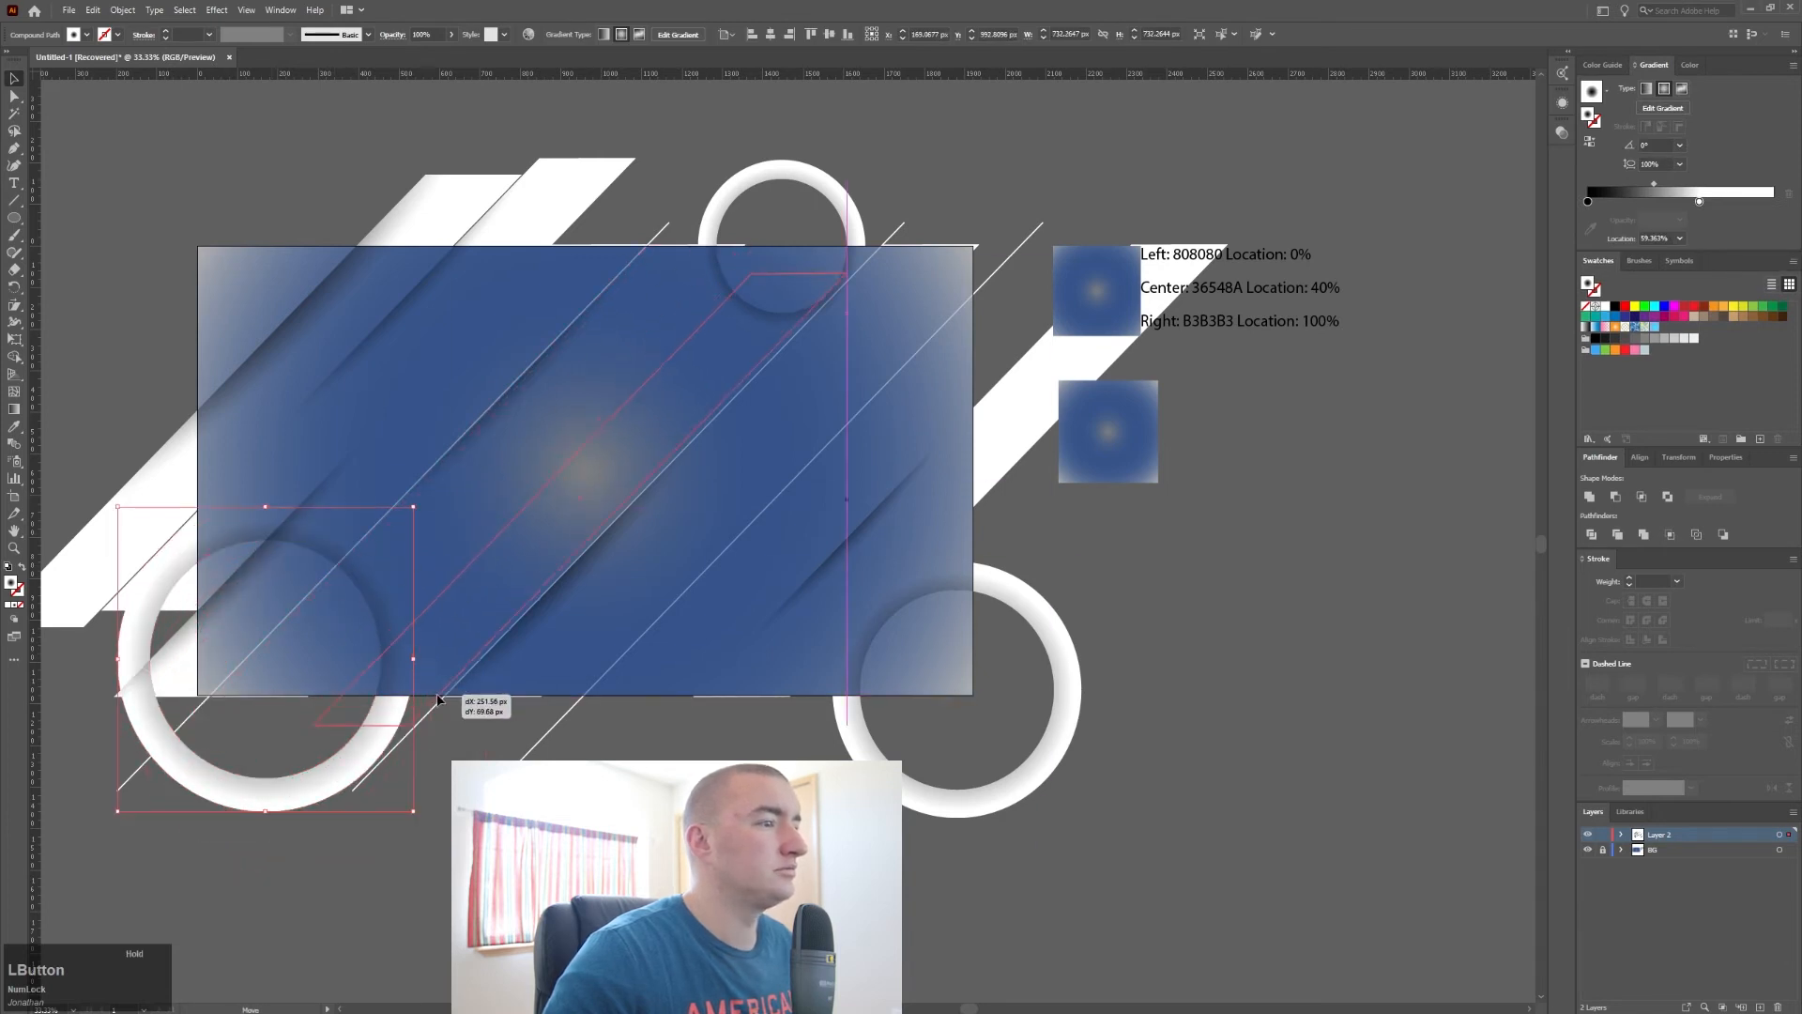
Step: Move the enlarged ring onto the lower edge left of centre and shift its gradient midpoint to about 42%
{"action": "left_click", "coordinate": [368, 611]}
{"action": "left_click_drag", "start_coordinate": [368, 612], "coordinate": [507, 619]}
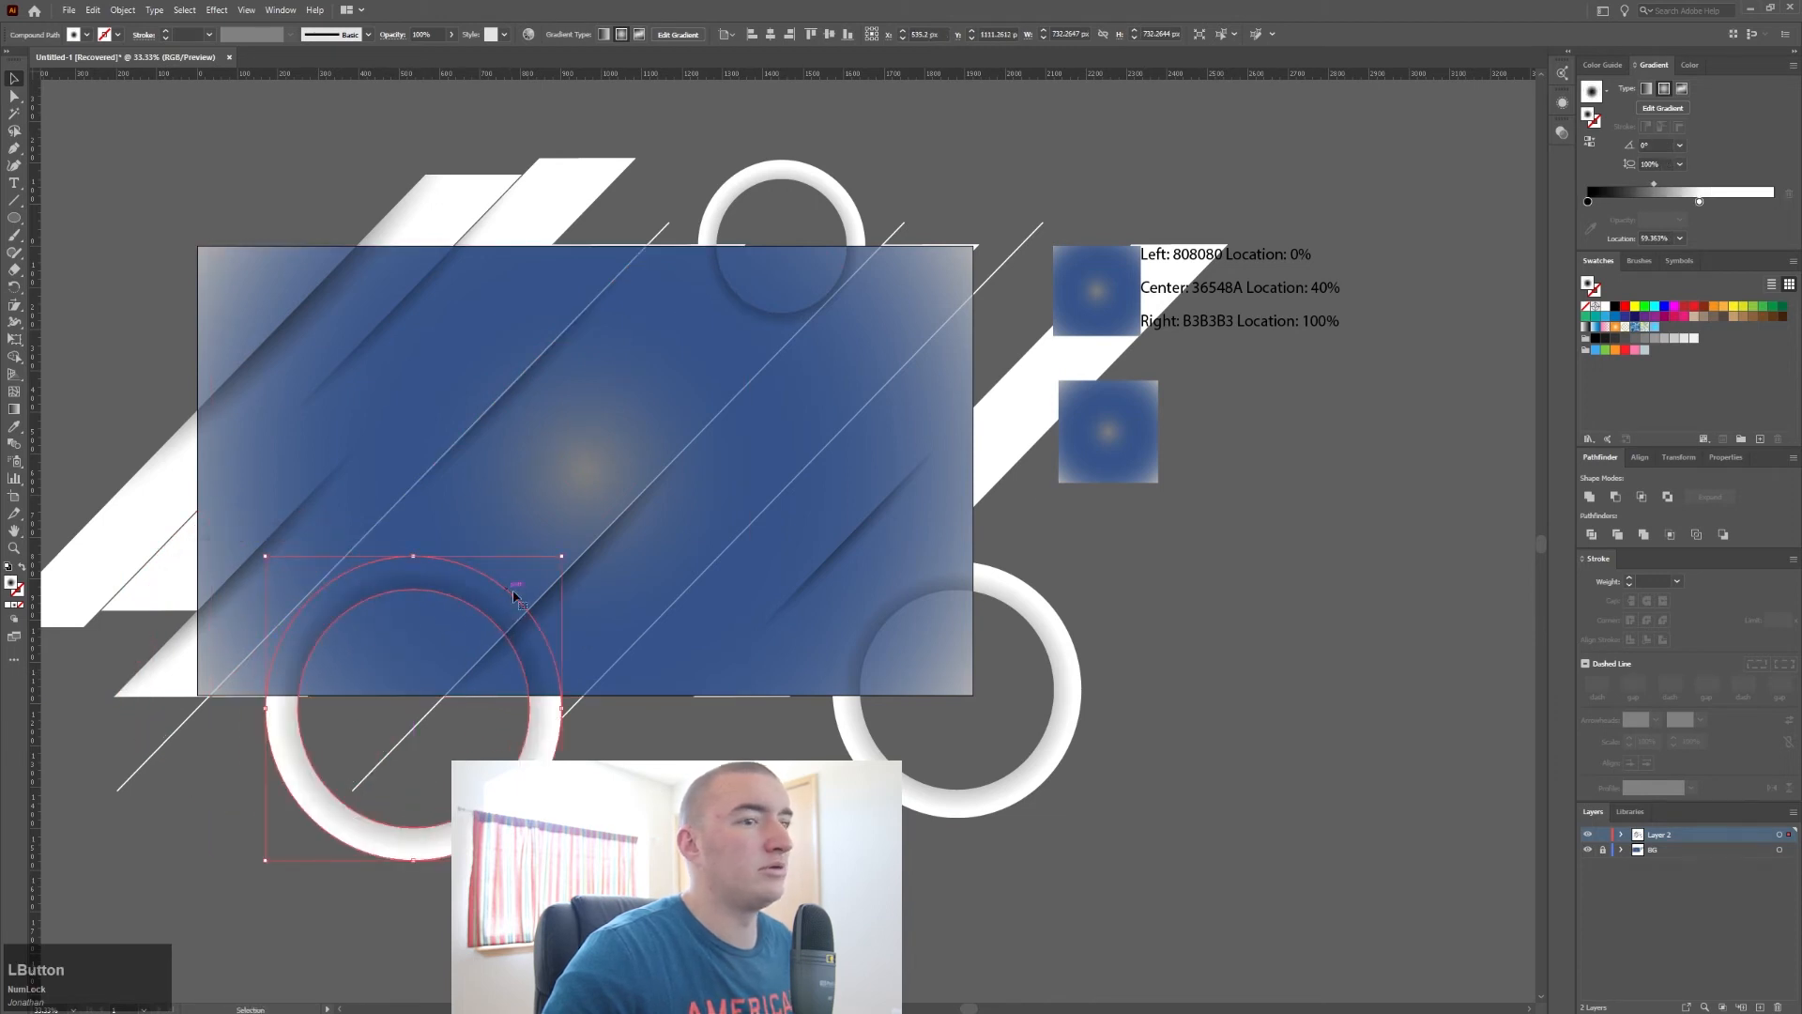
{"action": "mouse_move", "coordinate": [1654, 187]}
{"action": "left_mouse_down"}
{"action": "mouse_move", "coordinate": [1729, 202]}
{"action": "mouse_move", "coordinate": [1633, 187]}
{"action": "left_mouse_up"}
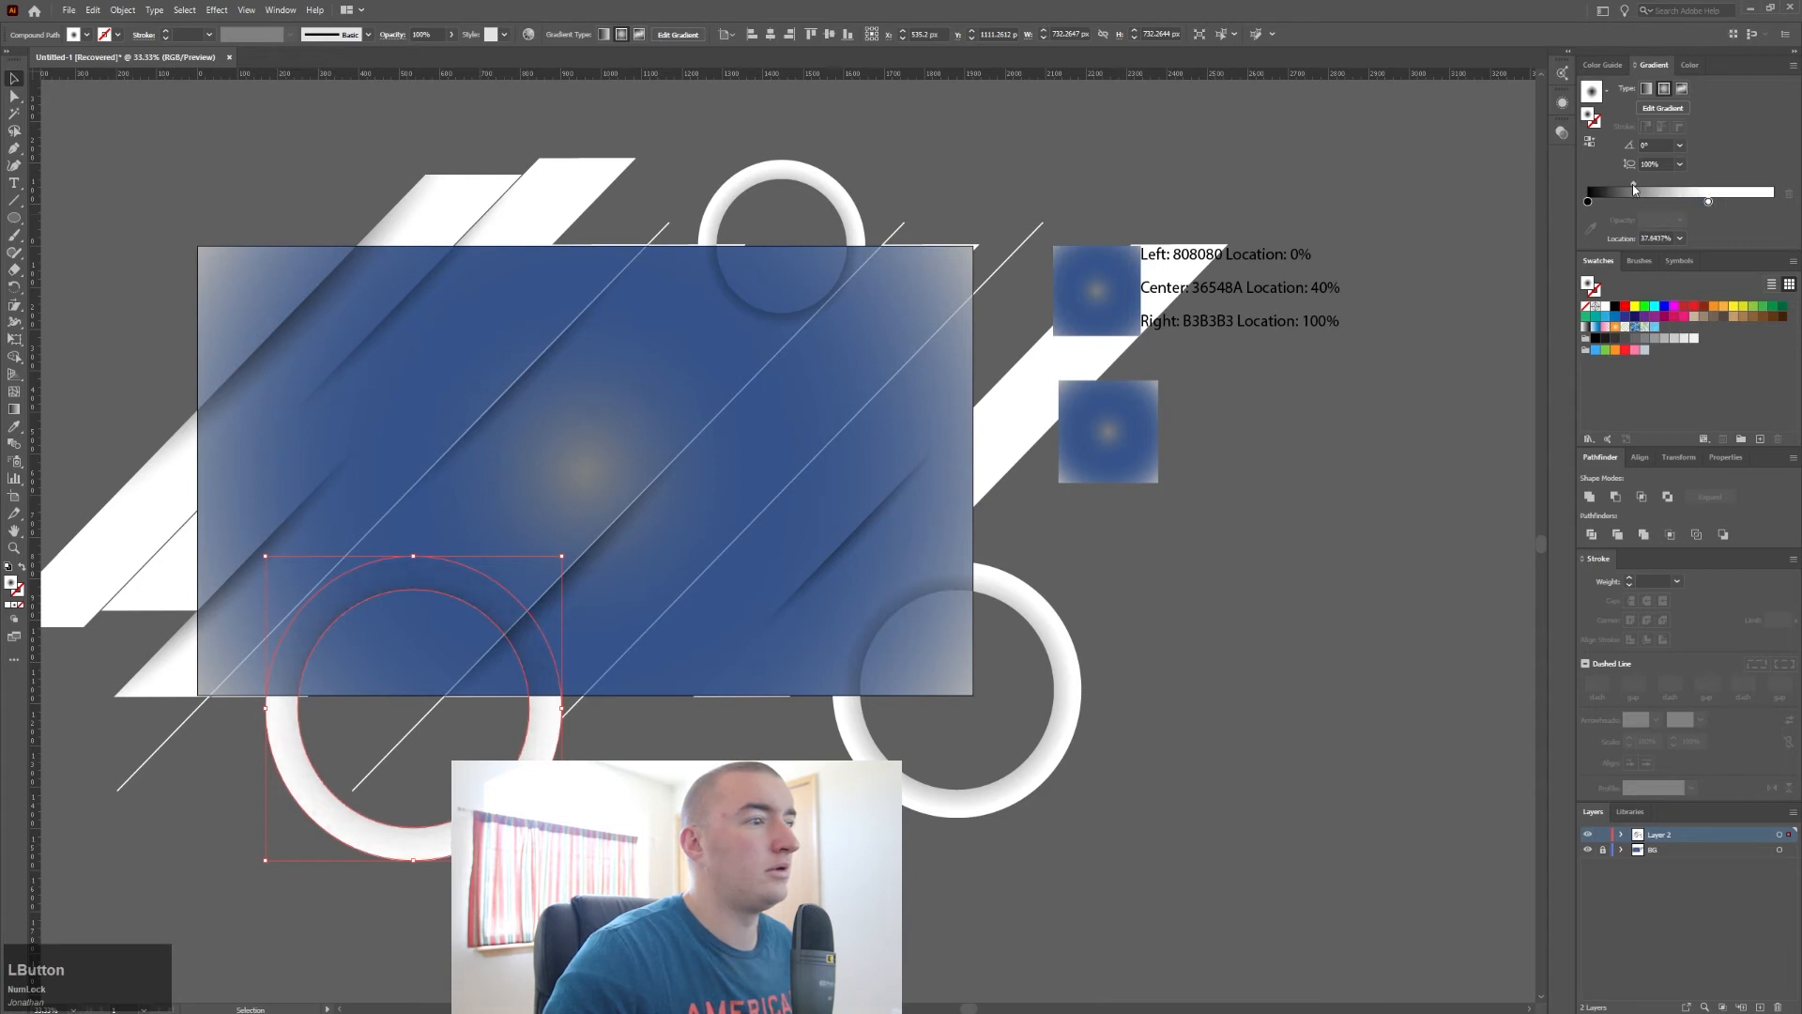
{"action": "left_click", "coordinate": [782, 738]}
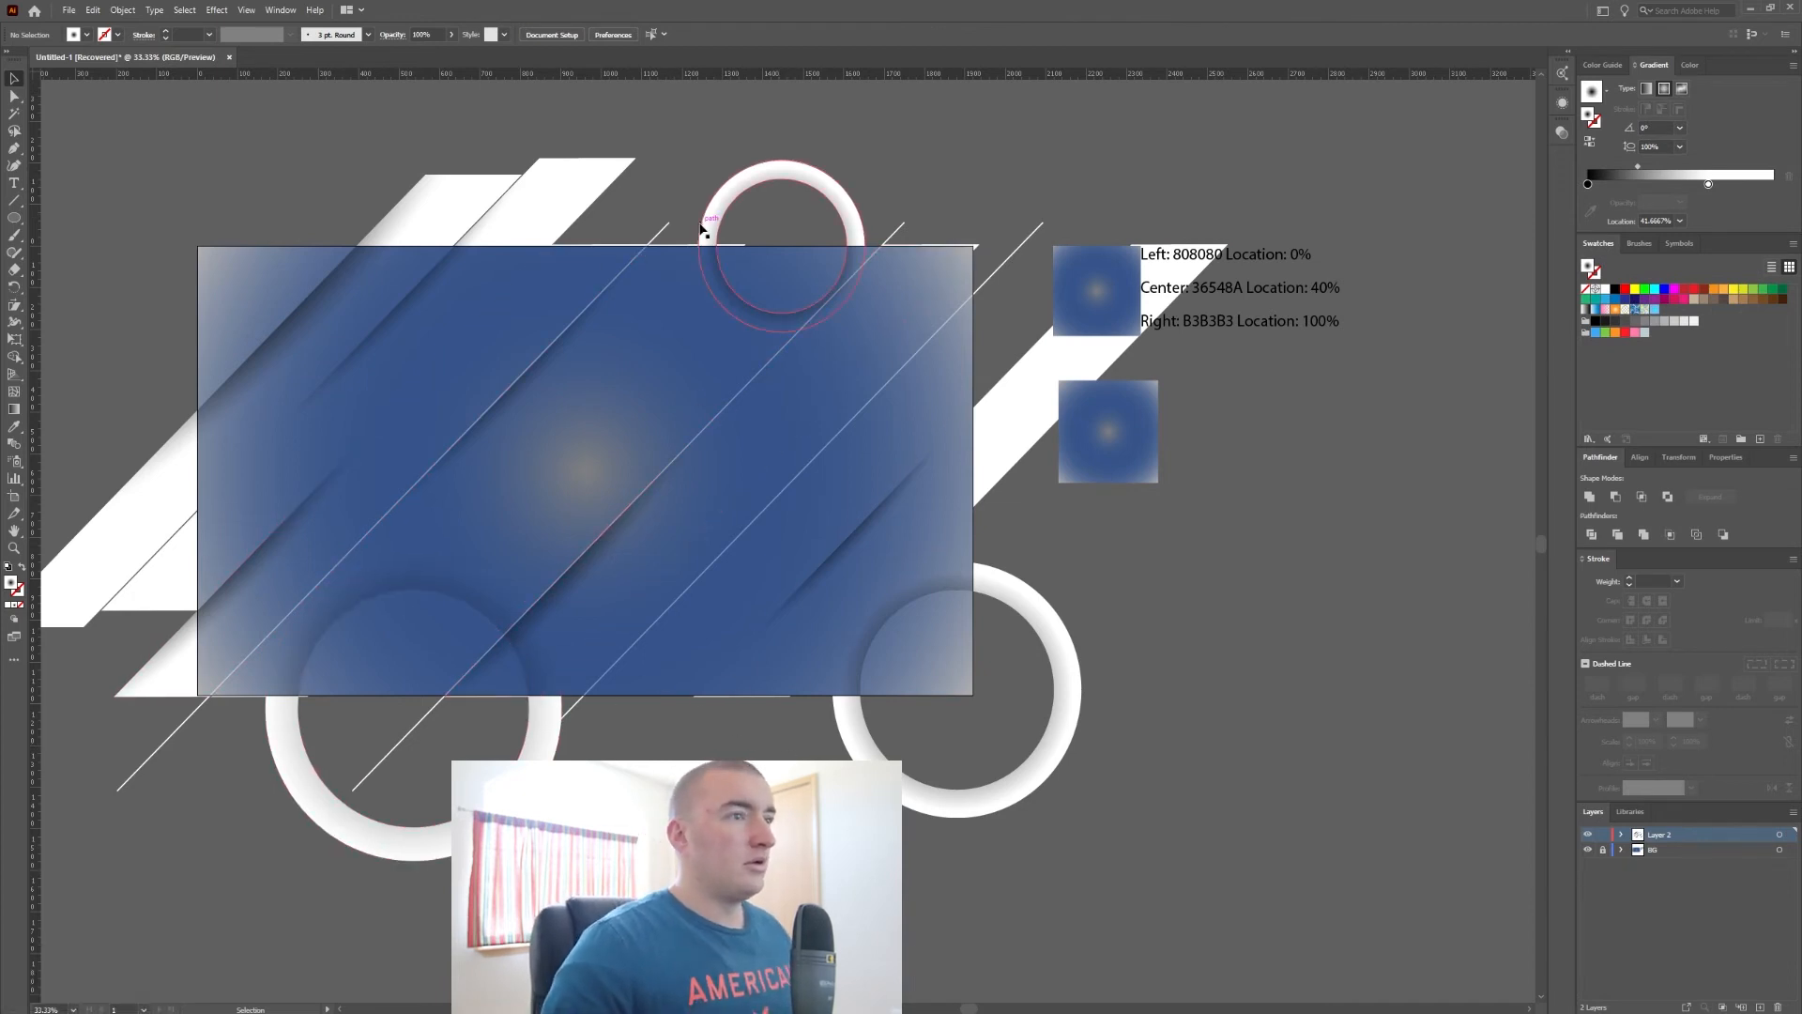
Step: Draw a small cyan circle about 9.9 px in diameter just above the background's centre
{"action": "scroll", "coordinate": [560, 466], "scroll_direction": "up", "scroll_amount": 2}
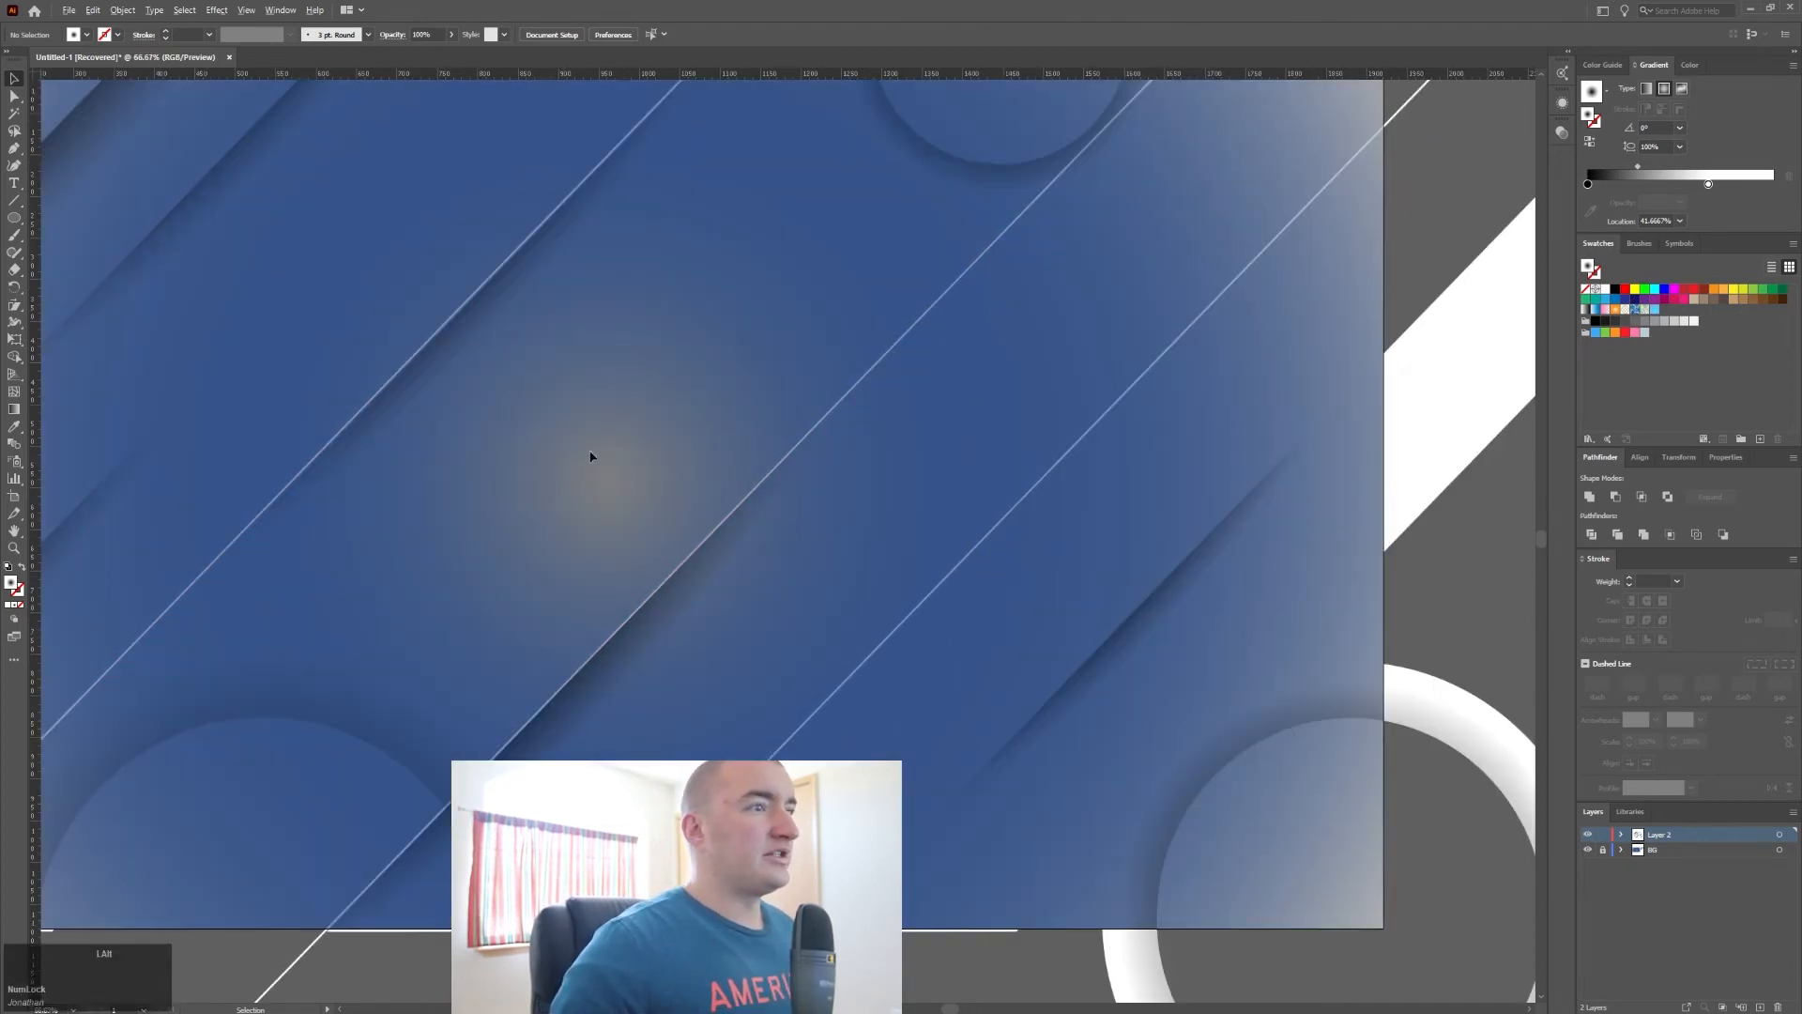
{"action": "left_click", "coordinate": [15, 215]}
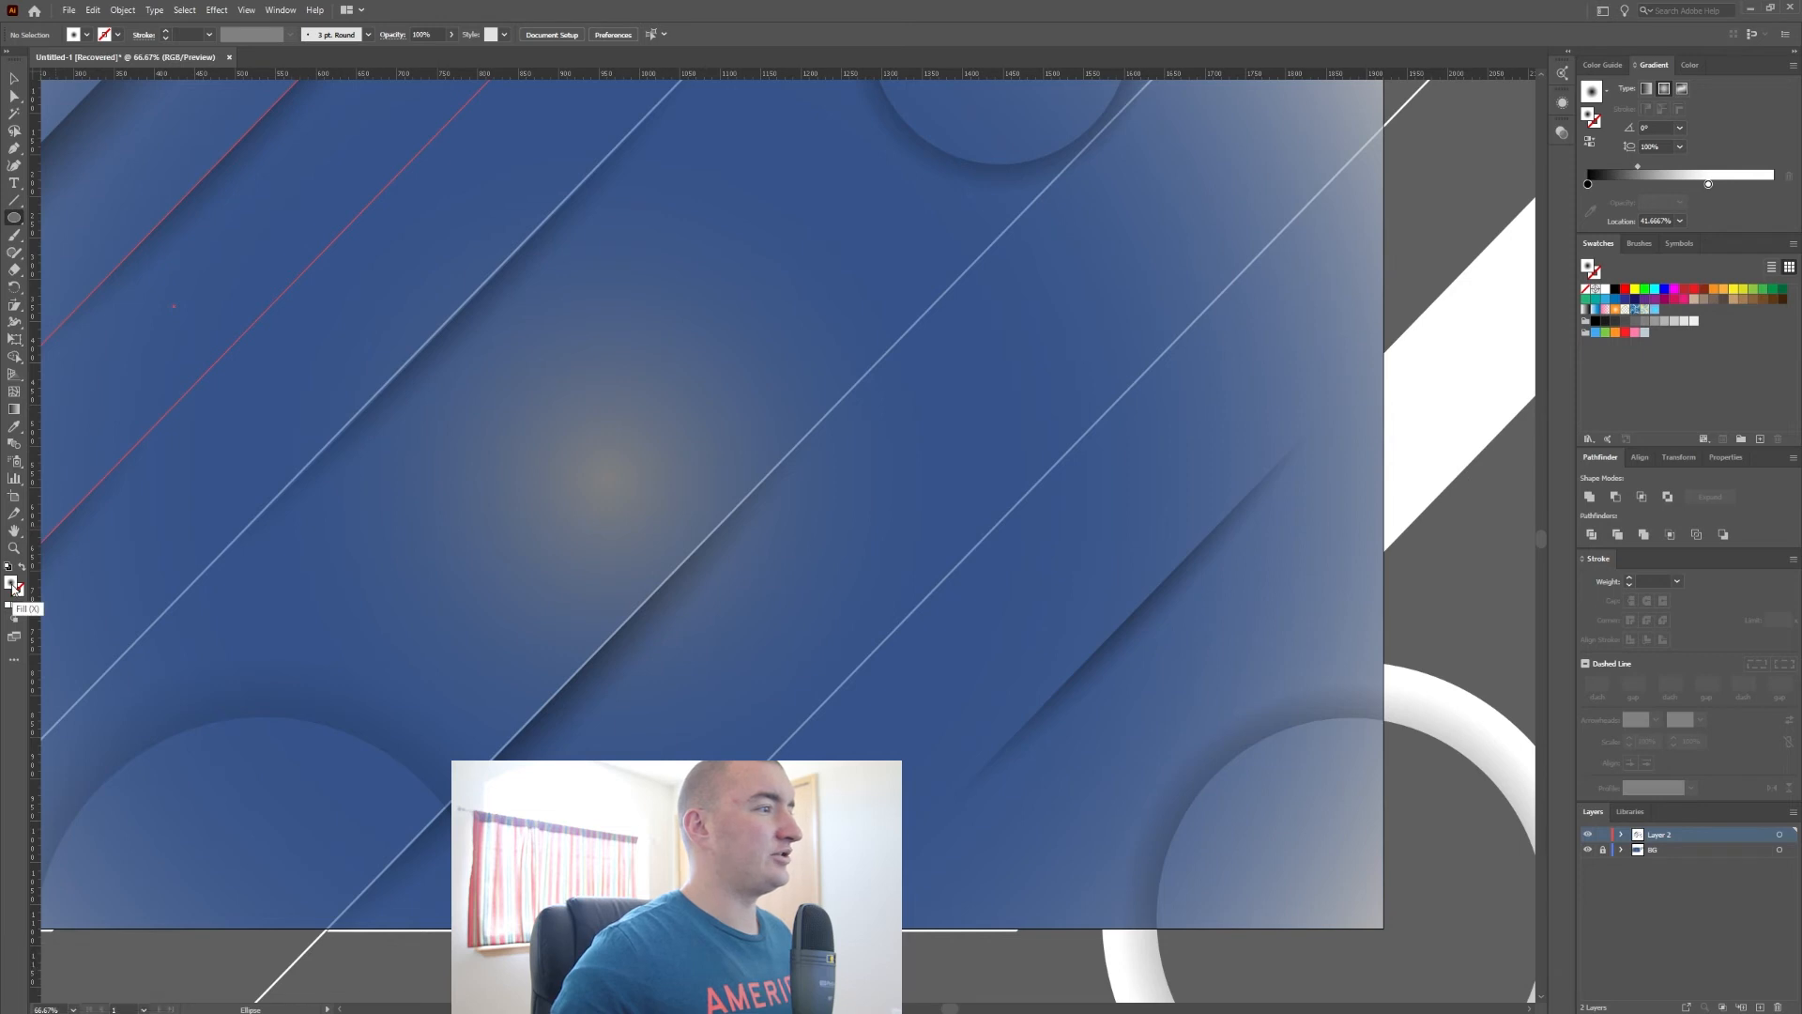
{"action": "left_click", "coordinate": [1653, 290]}
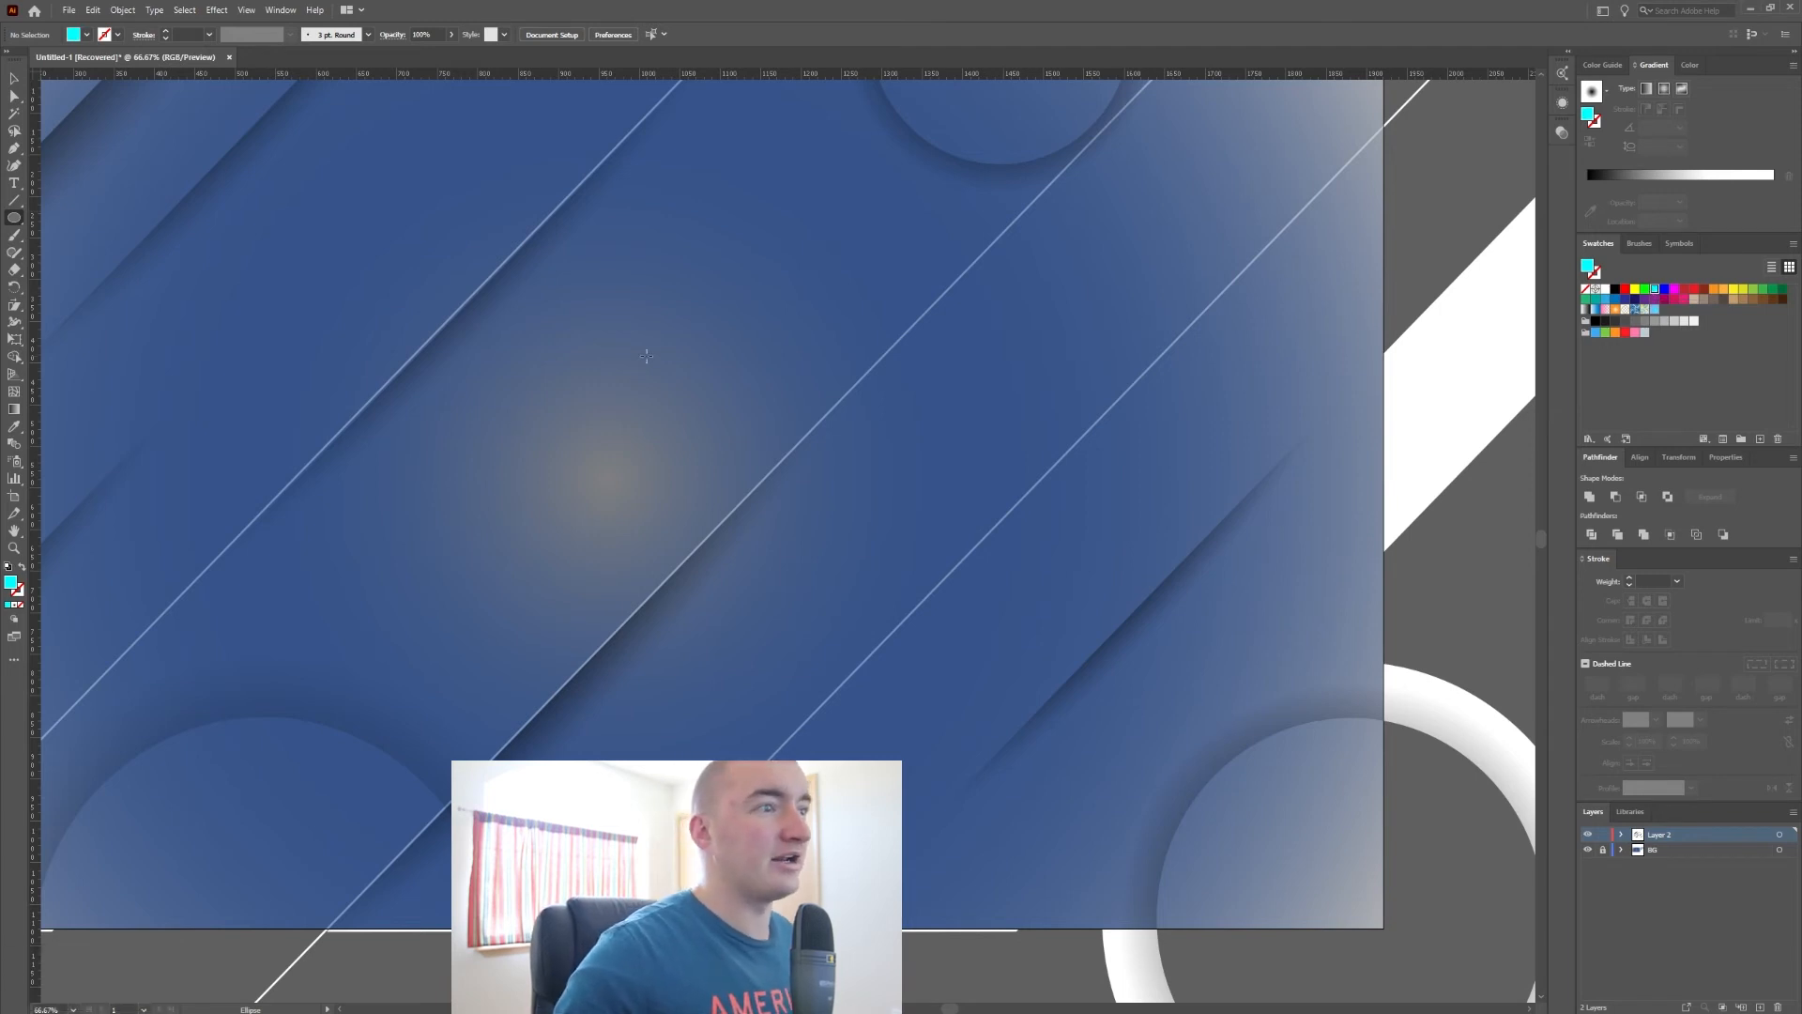
{"action": "left_click_drag", "start_coordinate": [644, 357], "coordinate": [635, 369]}
{"action": "scroll", "coordinate": [600, 385], "scroll_direction": "up", "scroll_amount": 11}
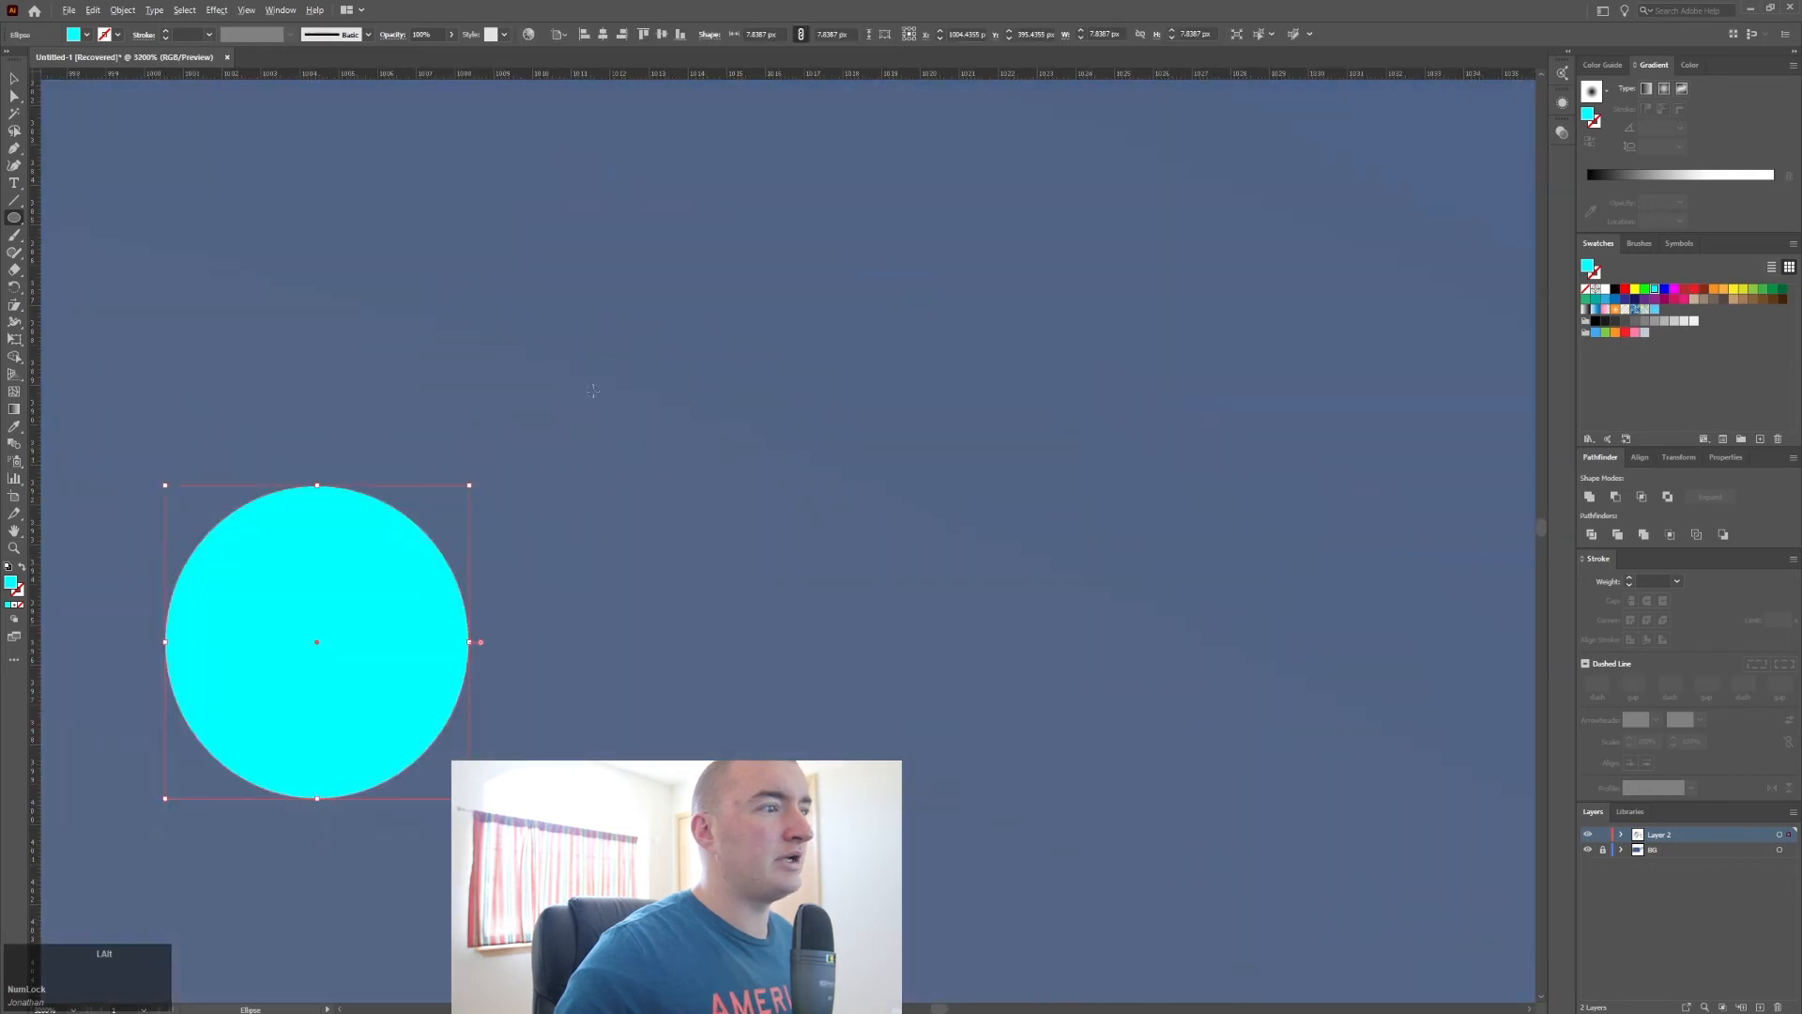
{"action": "scroll", "coordinate": [592, 389], "scroll_direction": "down", "scroll_amount": 7}
{"action": "left_click_drag", "start_coordinate": [497, 438], "coordinate": [502, 431]}
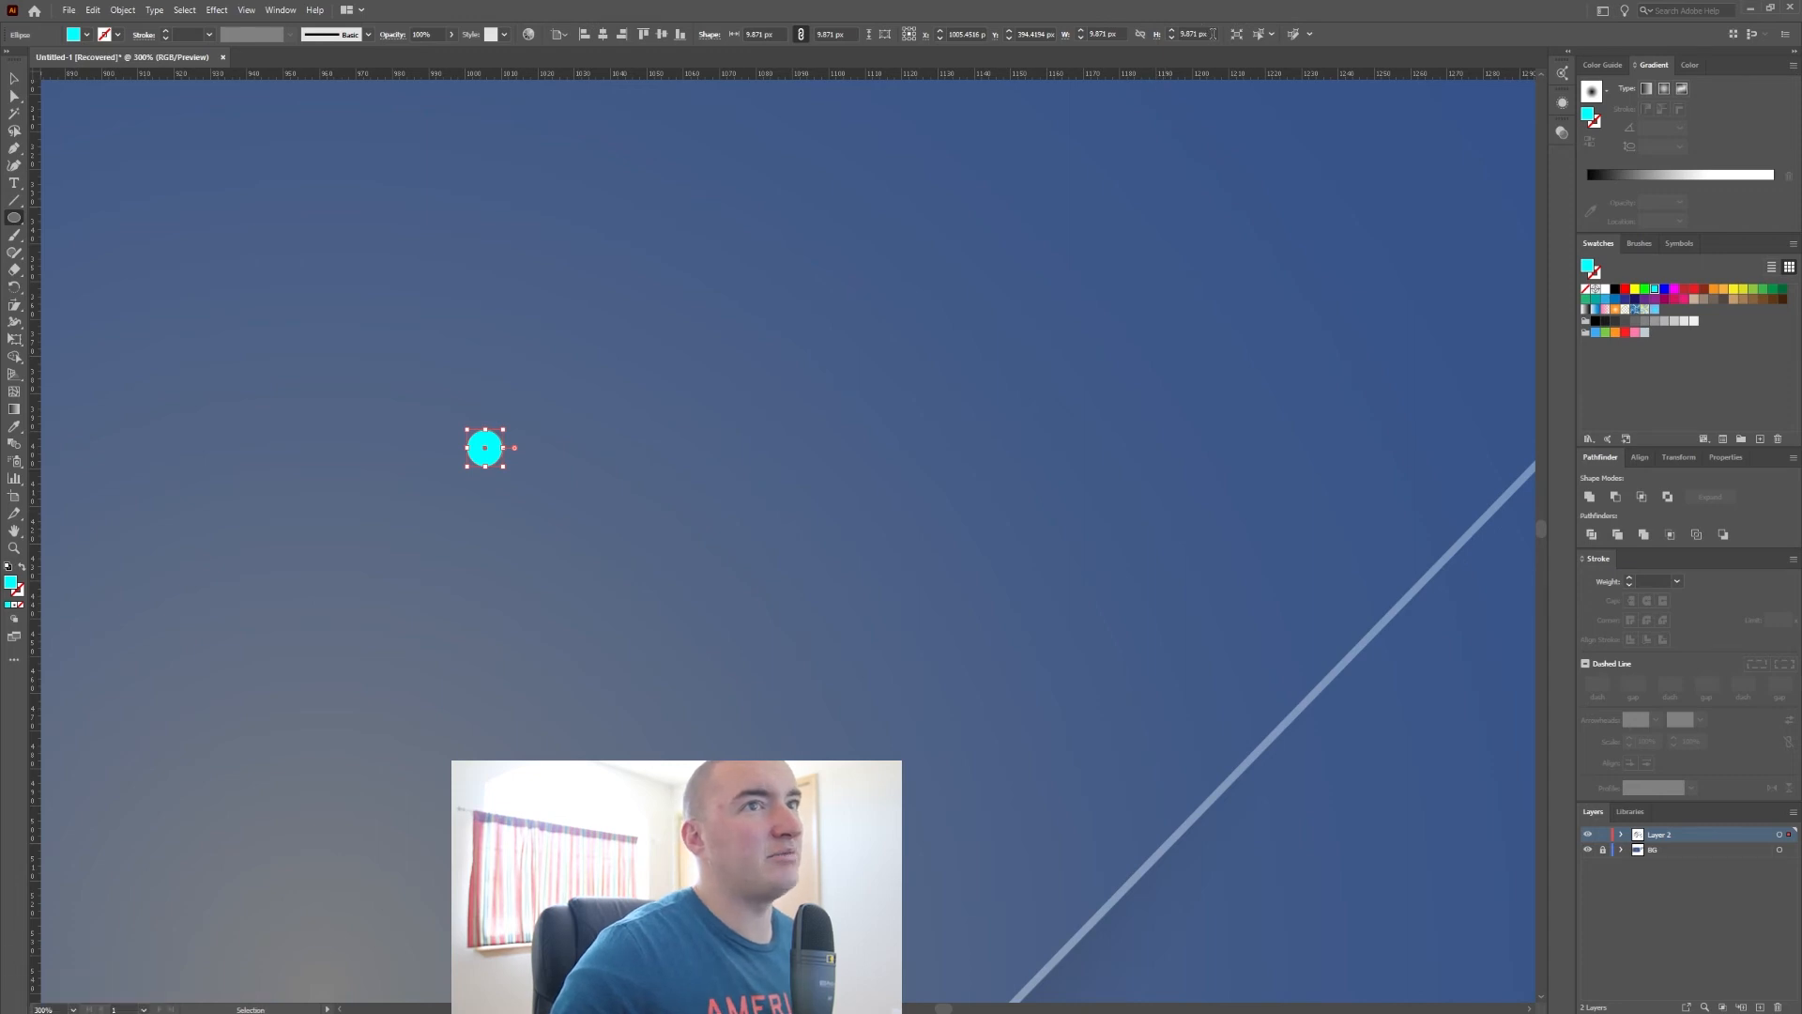
Step: Set the cyan circle's width and height to 10 px
{"action": "left_click", "coordinate": [1214, 34]}
{"action": "type", "text": "10"}
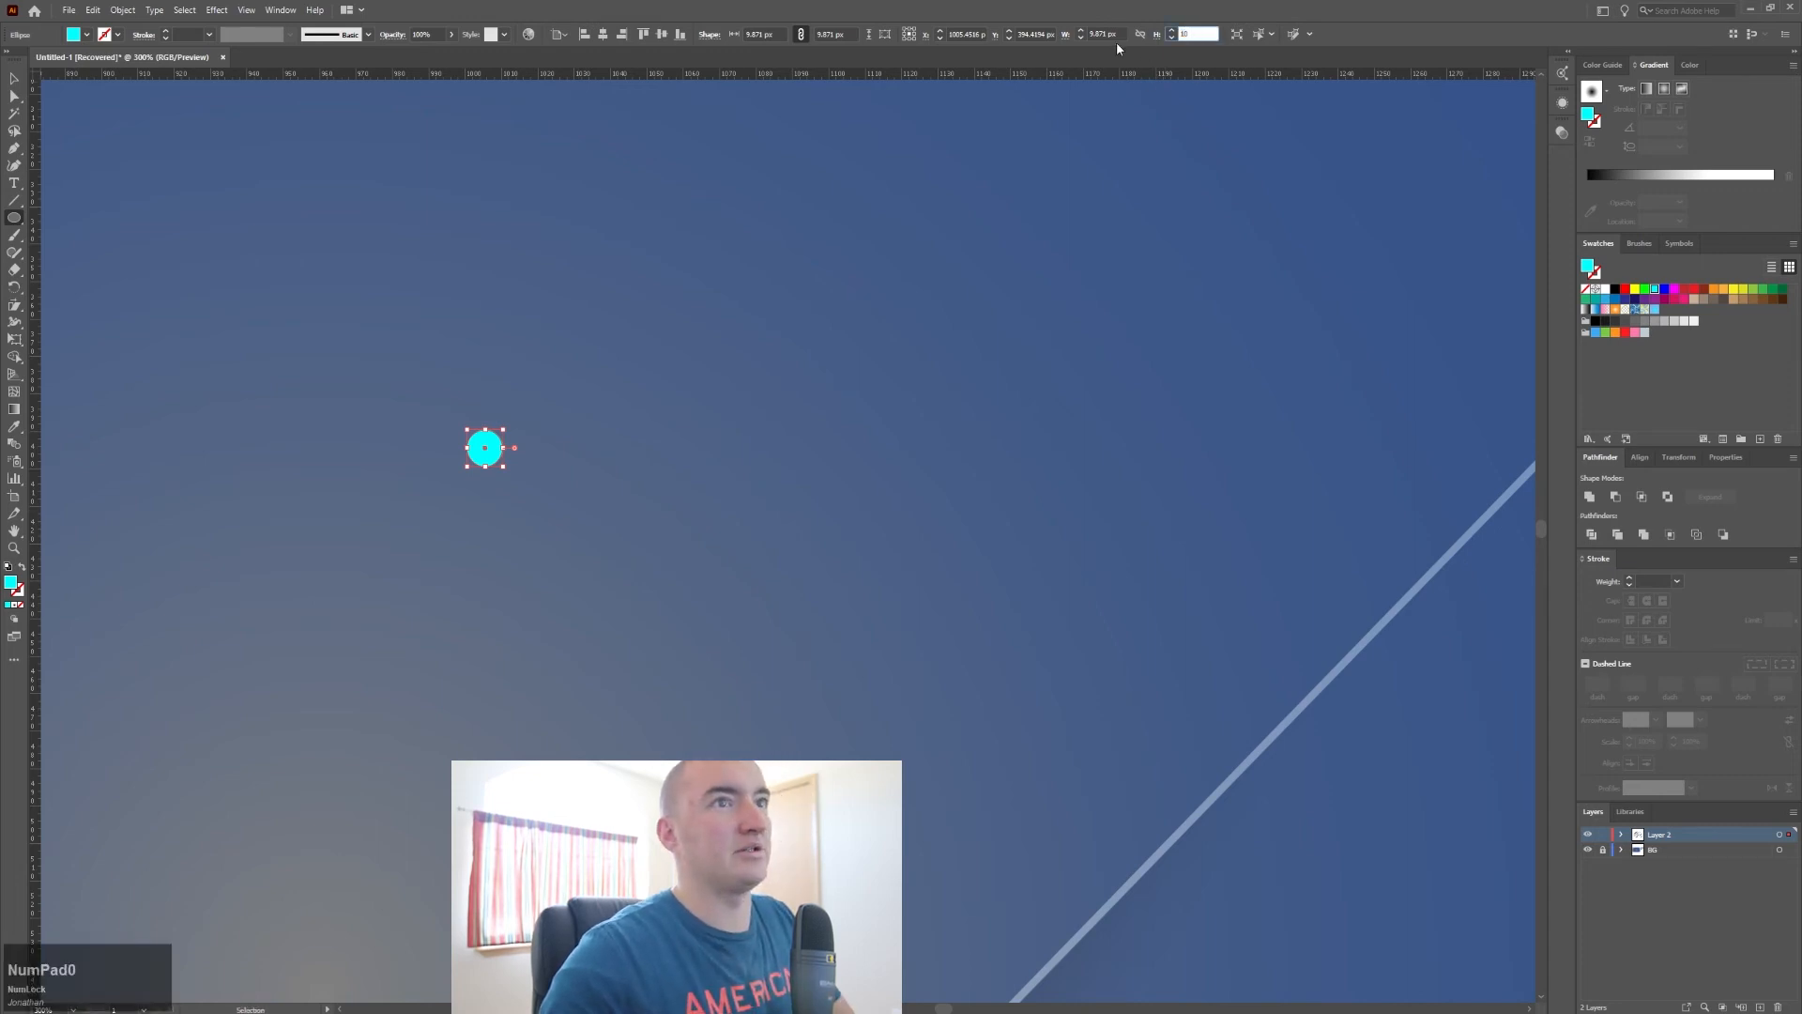
{"action": "left_click", "coordinate": [1107, 33]}
{"action": "type", "text": "100"}
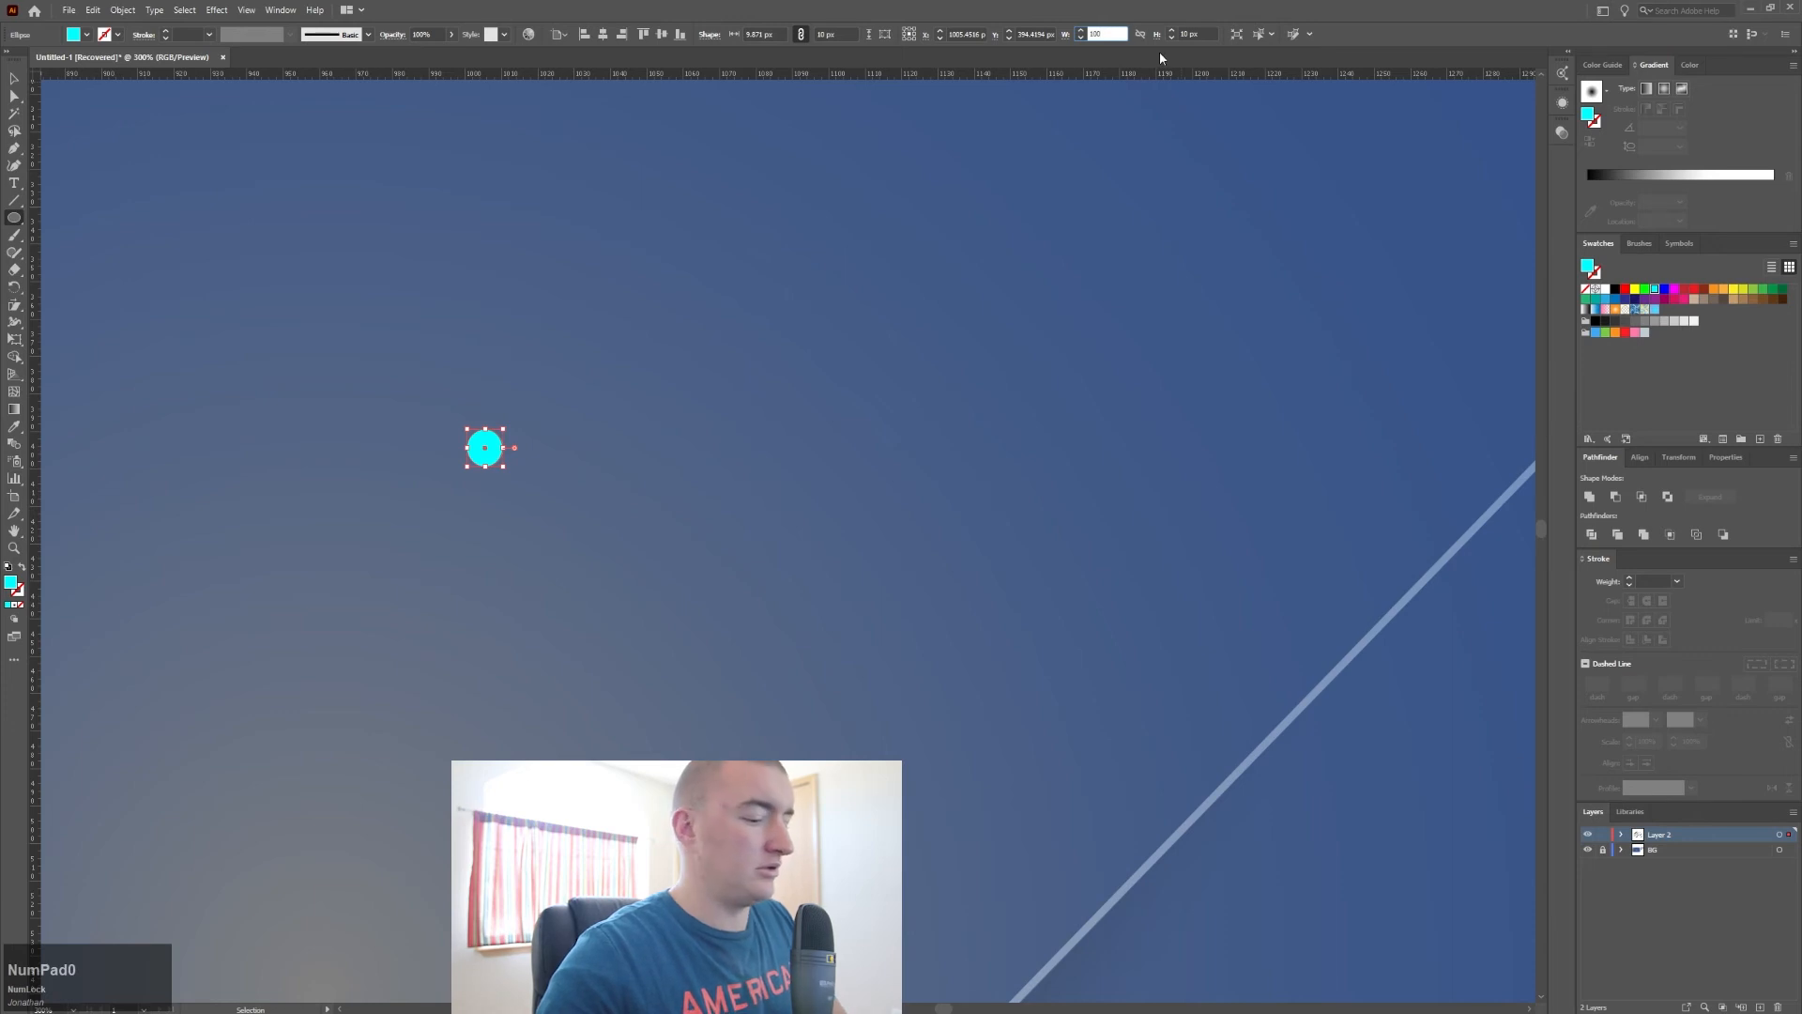
{"action": "key", "text": "Return"}
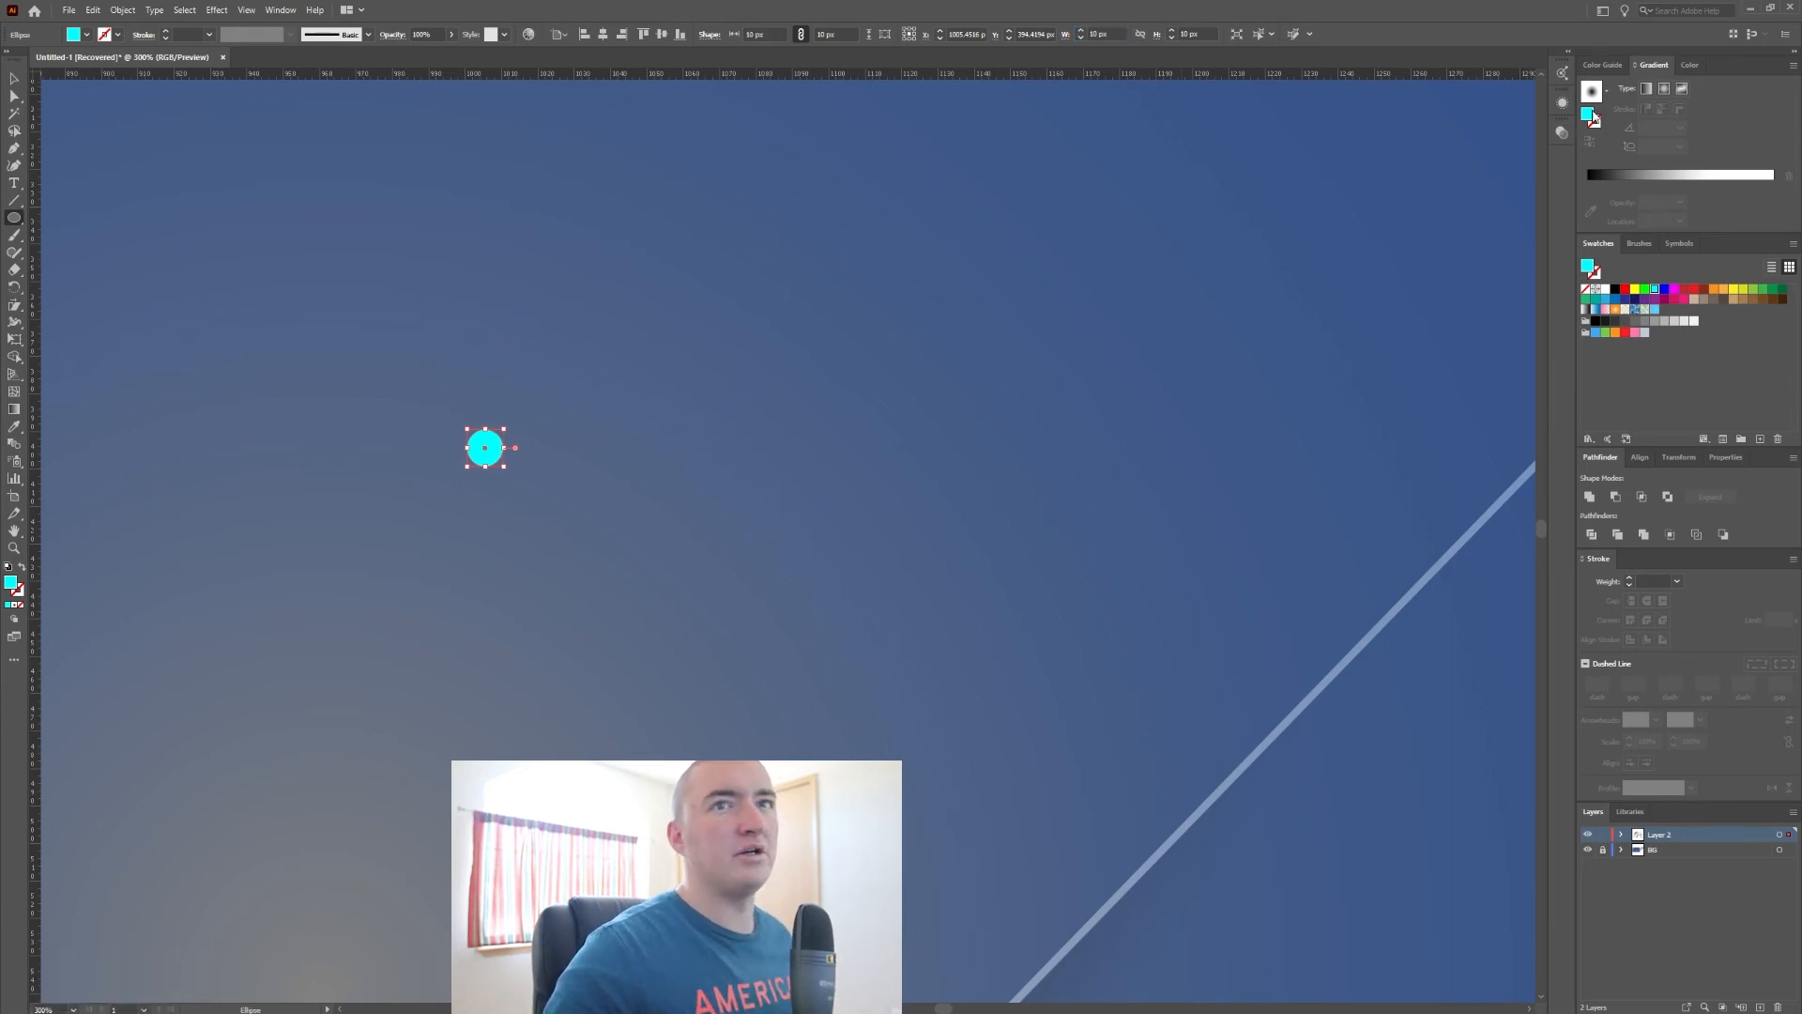
Step: Fill the circle with the radial gradient, recolour its black stop cyan and move the white stop out to 100%
{"action": "left_click", "coordinate": [1592, 92]}
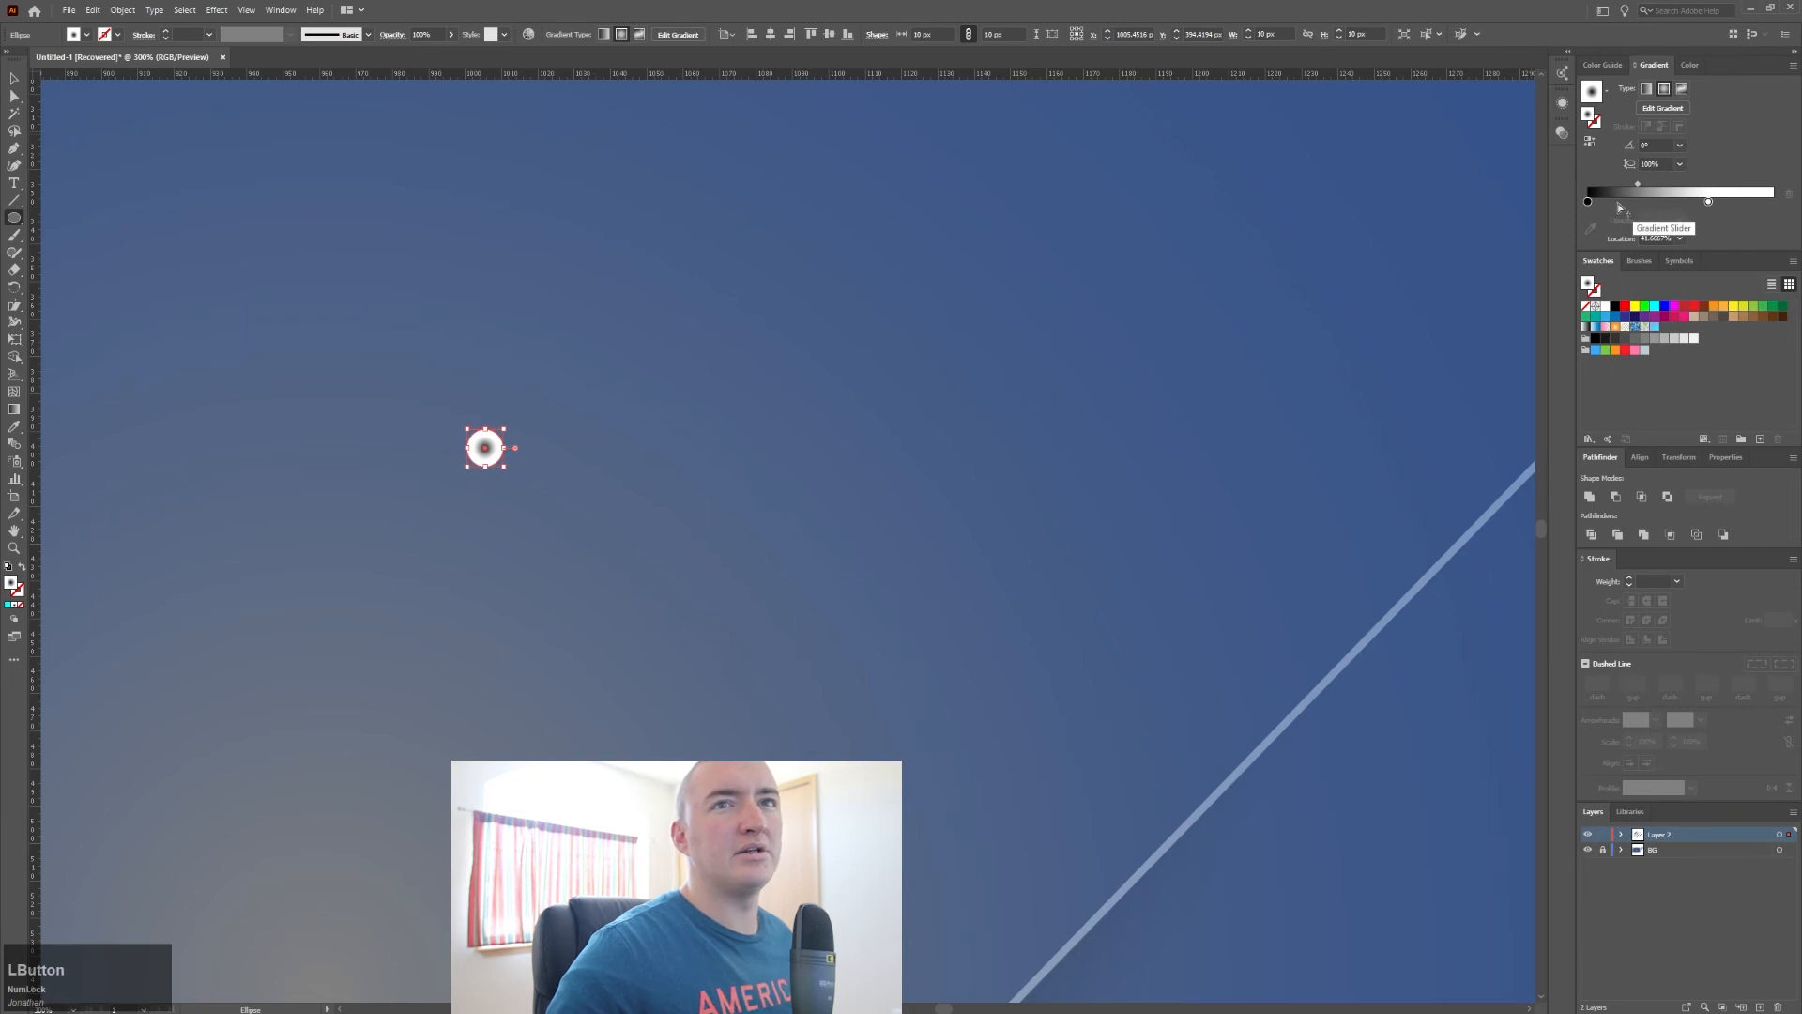
{"action": "double_click", "coordinate": [1588, 201]}
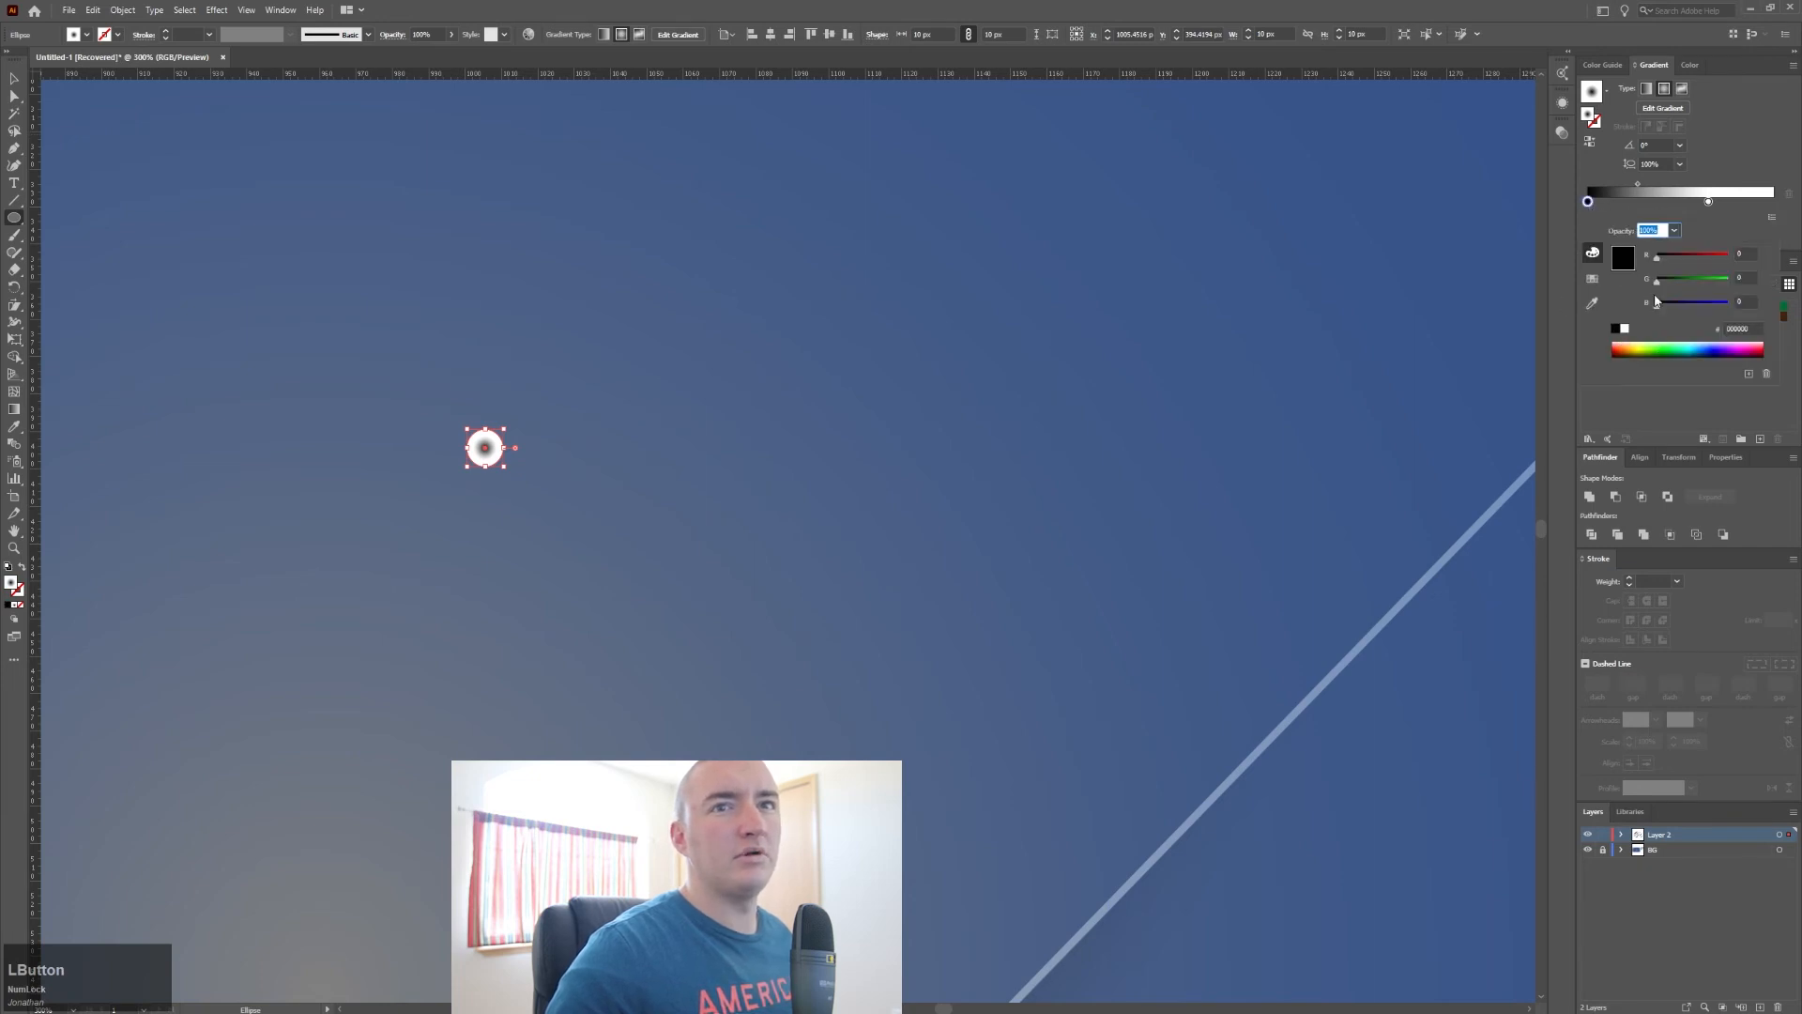
{"action": "left_click", "coordinate": [1591, 280]}
{"action": "left_click", "coordinate": [1663, 248]}
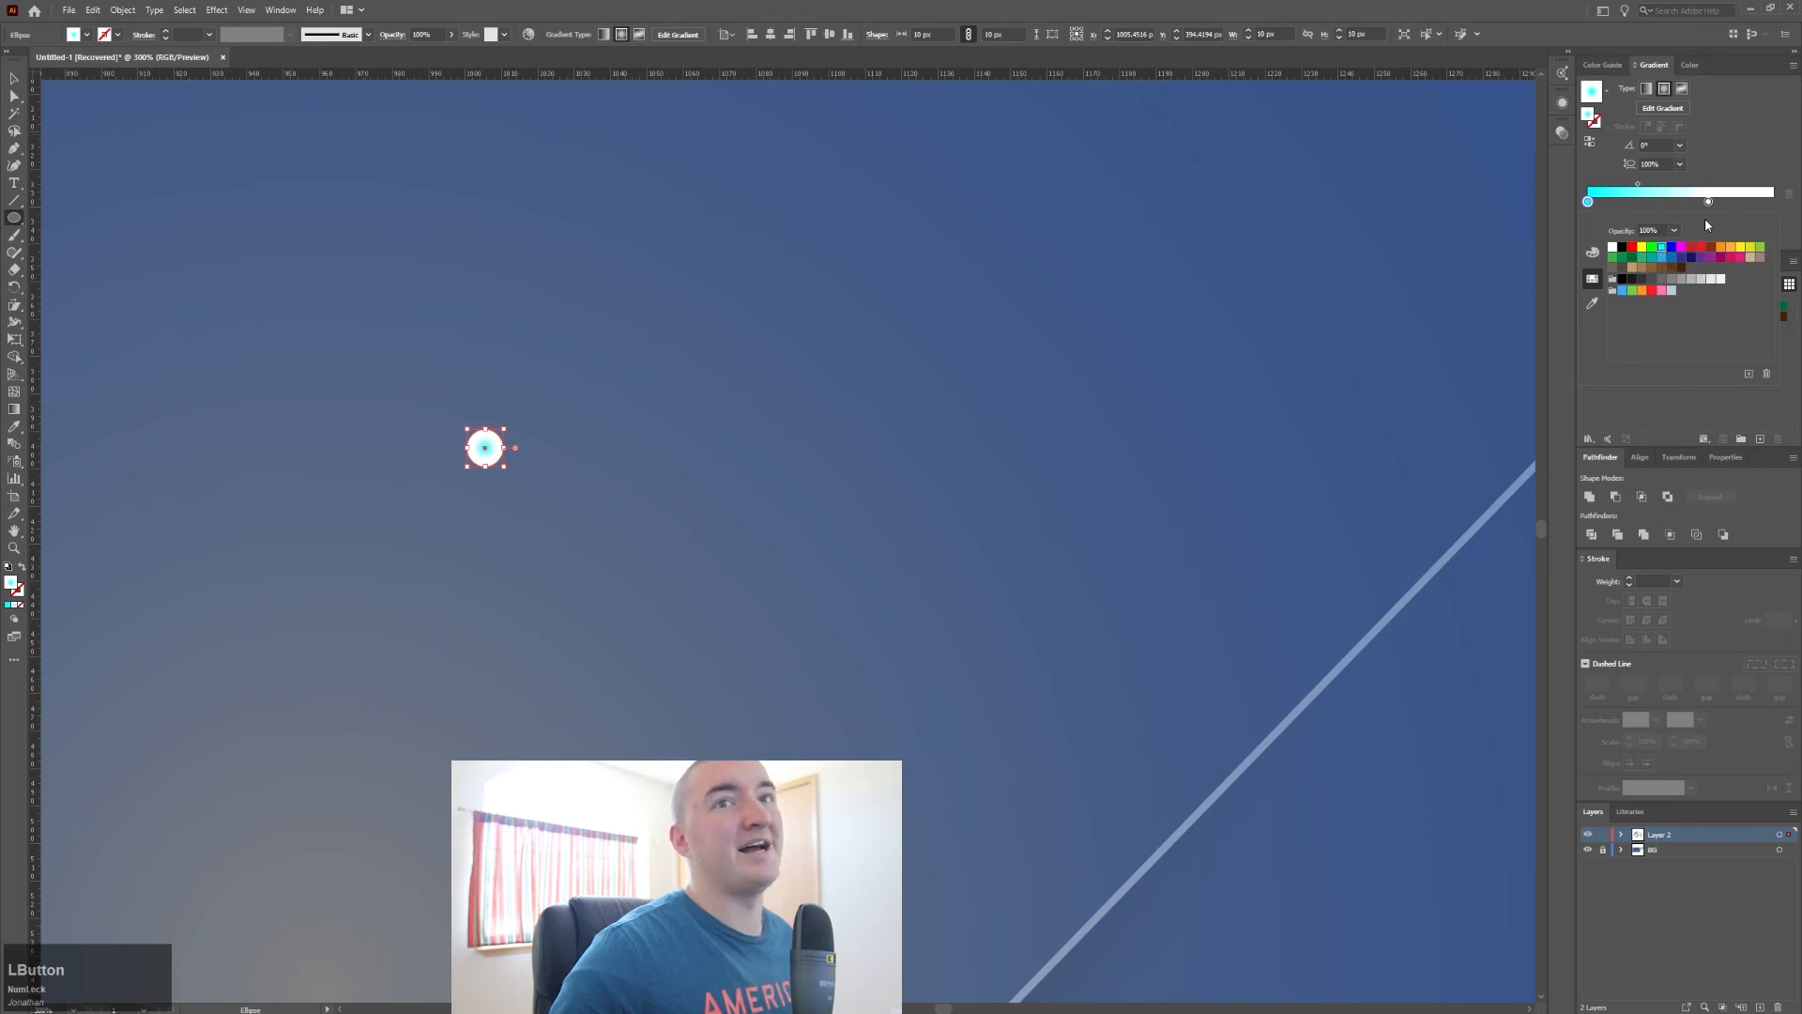
{"action": "left_click", "coordinate": [1710, 203]}
{"action": "left_click_drag", "start_coordinate": [1715, 203], "coordinate": [1769, 234]}
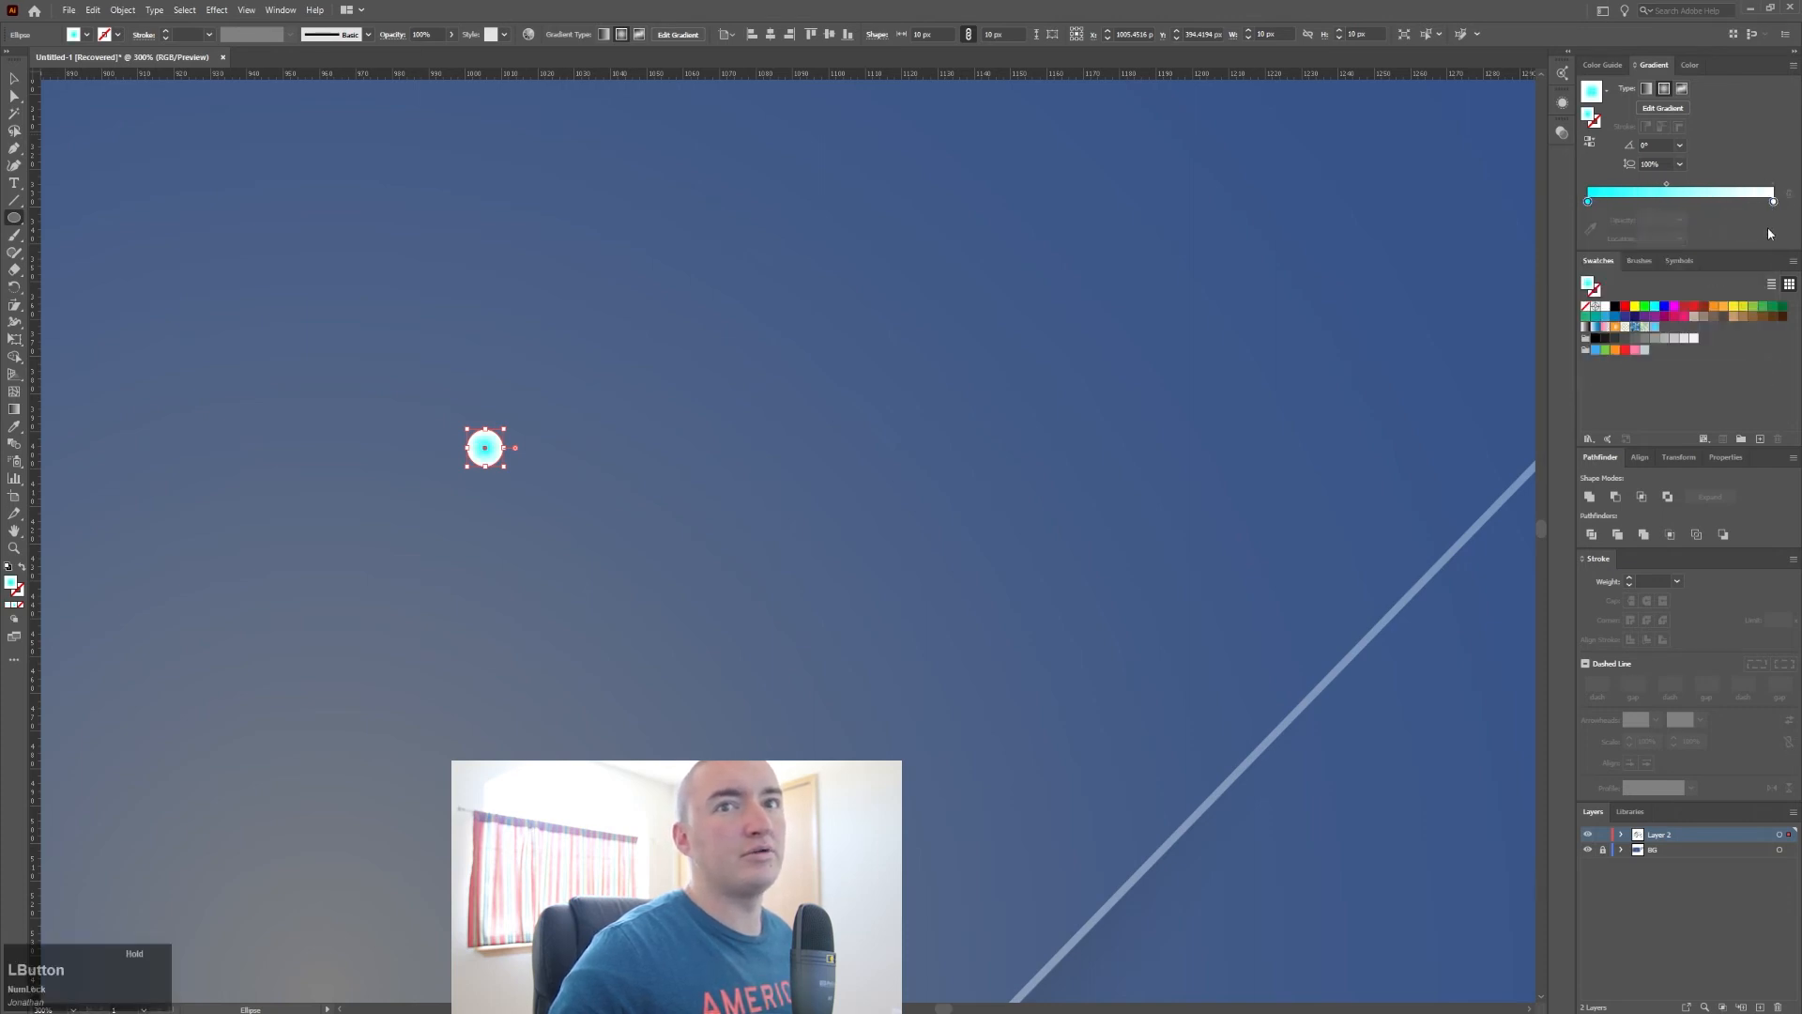
Step: Fade the dot outward by setting the white stop's opacity to 0% and the gradient midpoint to about 31%
{"action": "left_click", "coordinate": [1773, 203]}
{"action": "left_click_drag", "start_coordinate": [1662, 220], "coordinate": [1602, 225]}
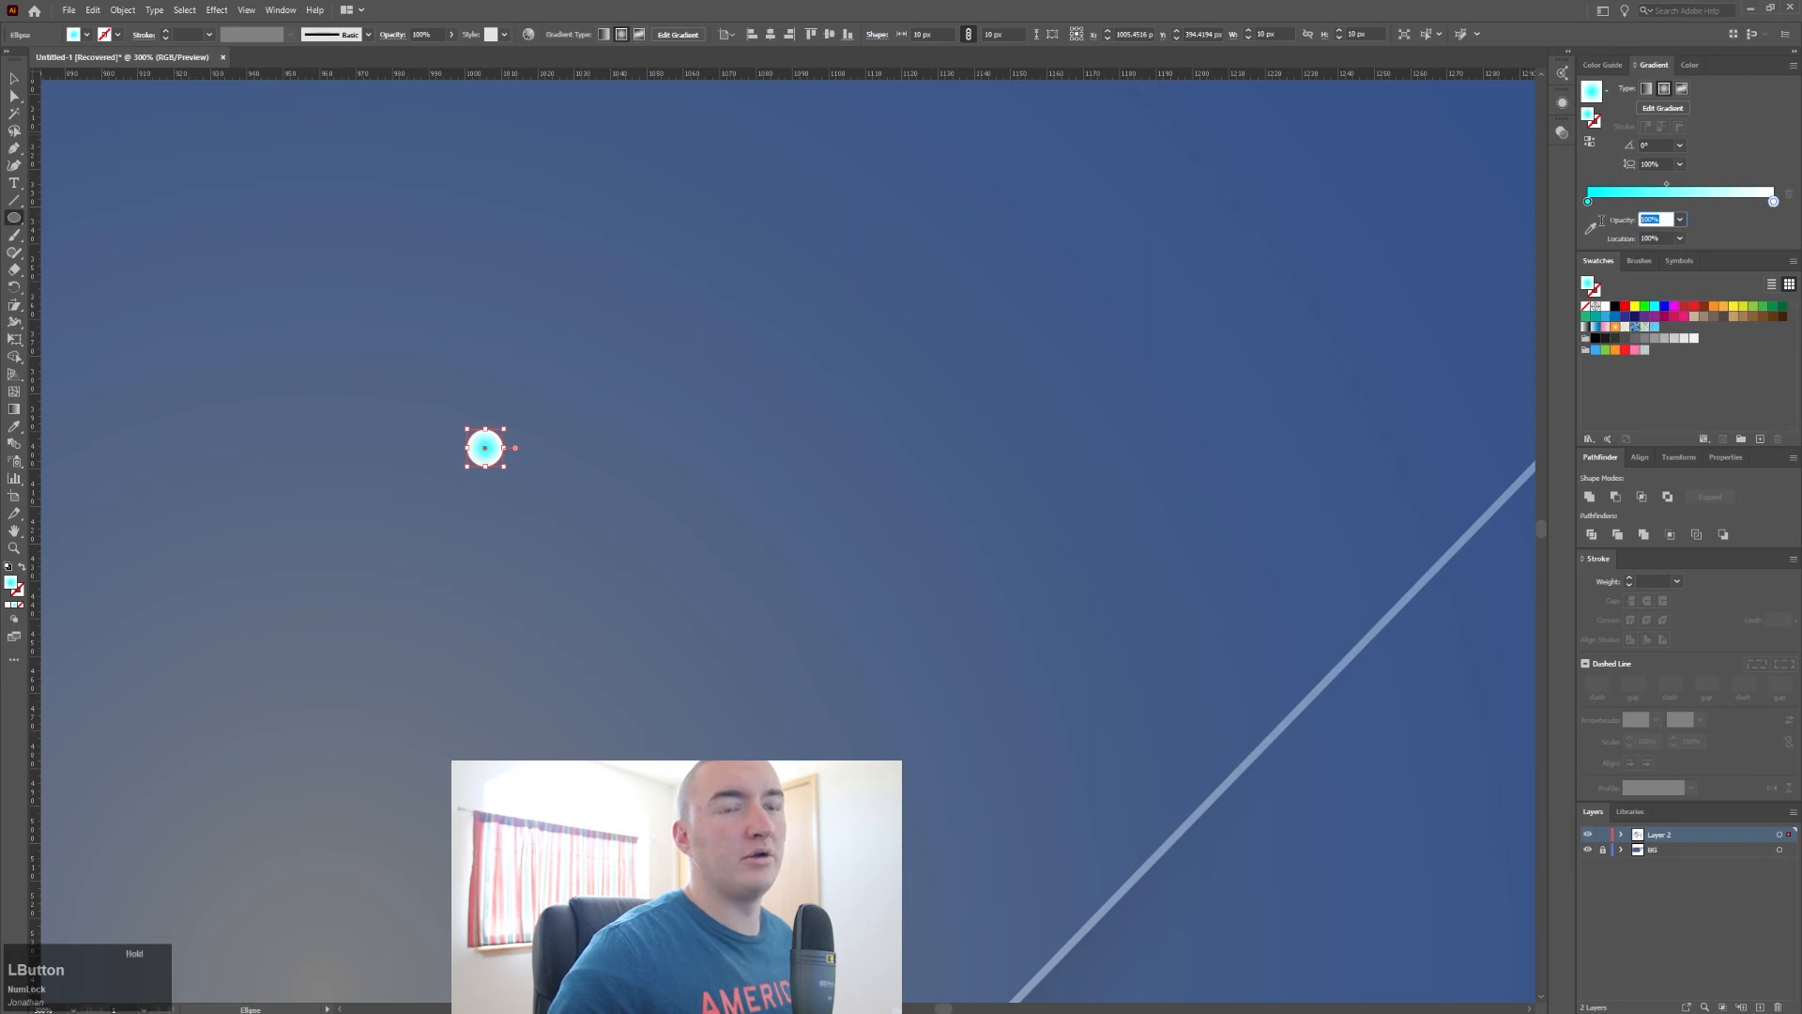
{"action": "type", "text": "0"}
{"action": "key", "text": "KP_Enter"}
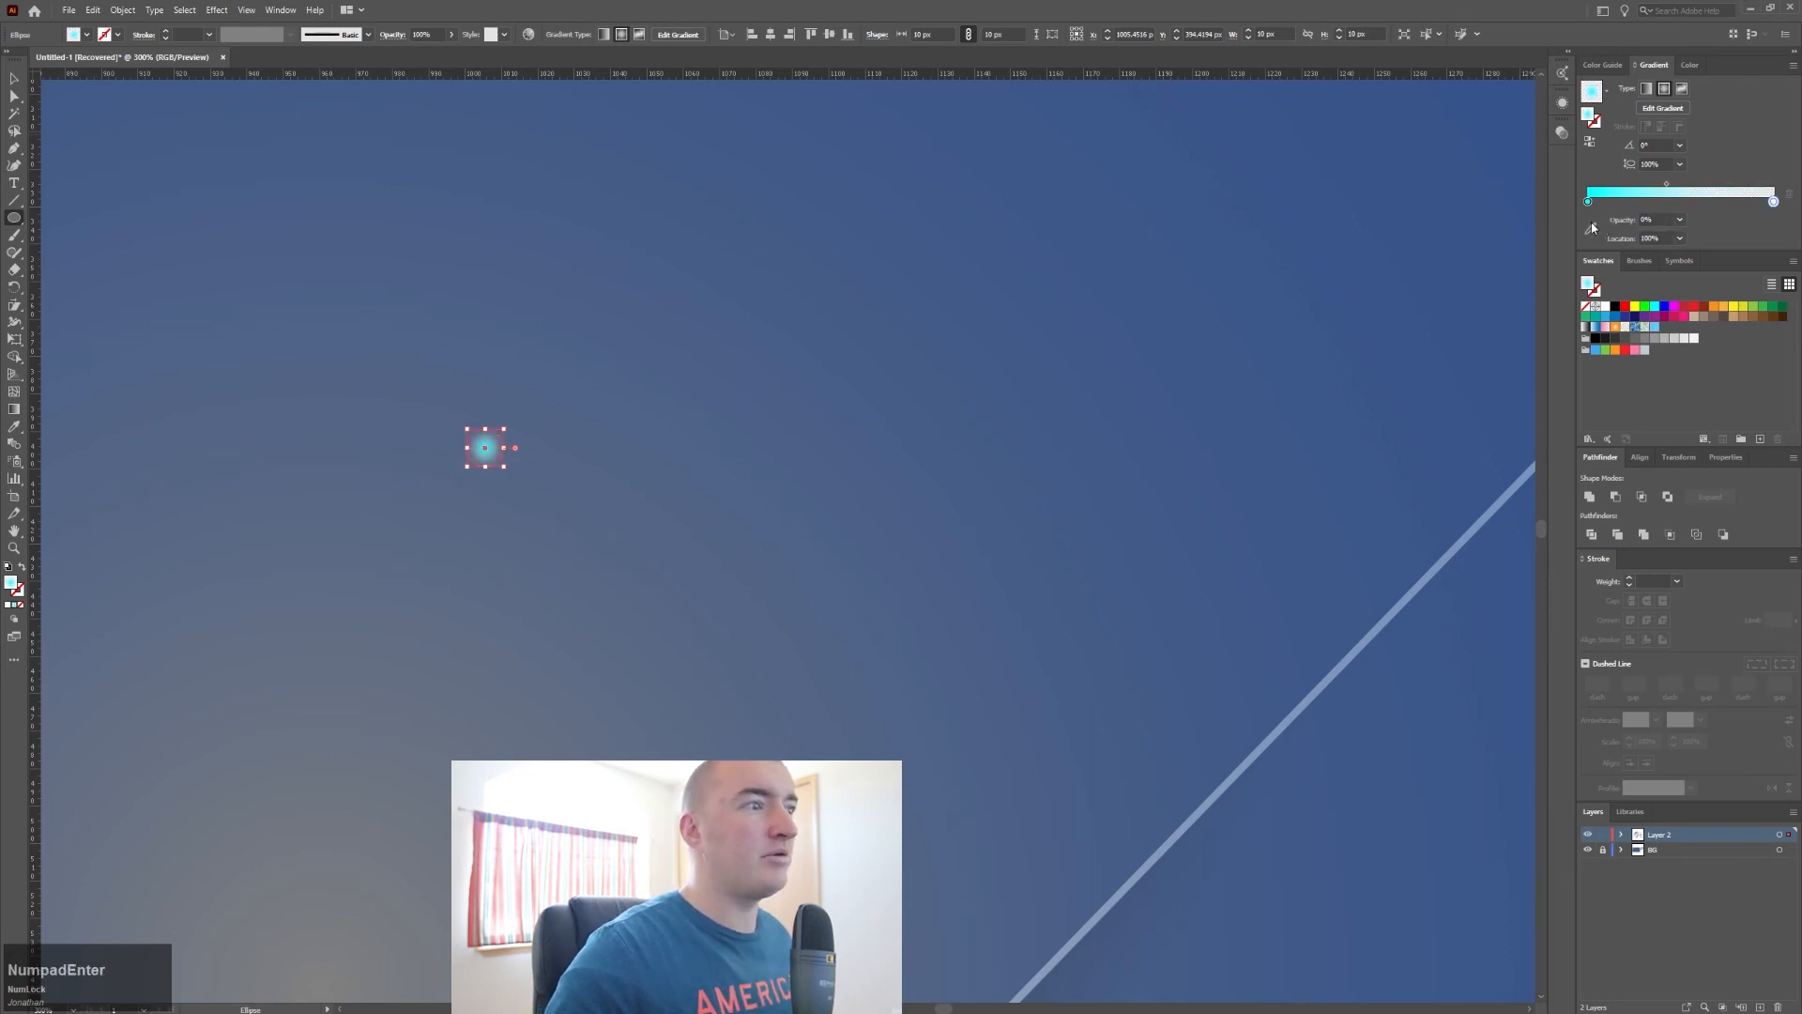
{"action": "left_click_drag", "start_coordinate": [1773, 204], "coordinate": [1647, 190]}
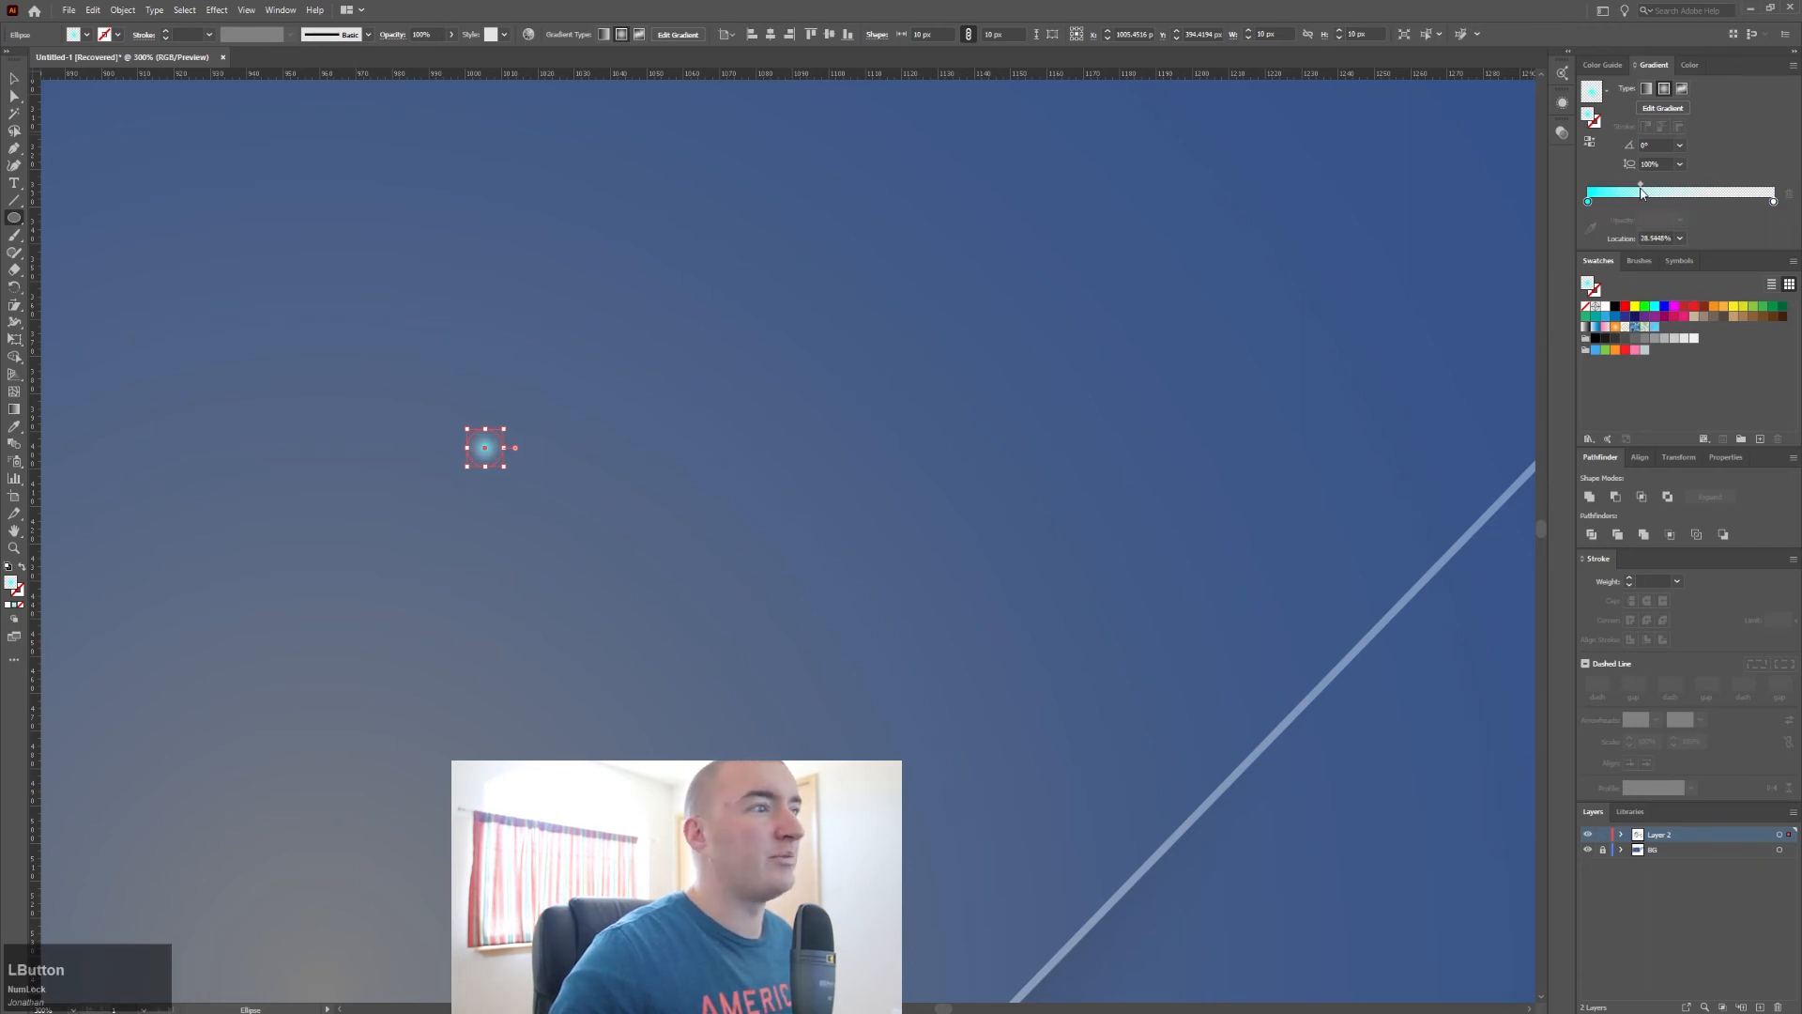
{"action": "left_click_drag", "start_coordinate": [1645, 194], "coordinate": [1646, 193]}
{"action": "scroll", "coordinate": [760, 453], "scroll_direction": "down", "scroll_amount": 5}
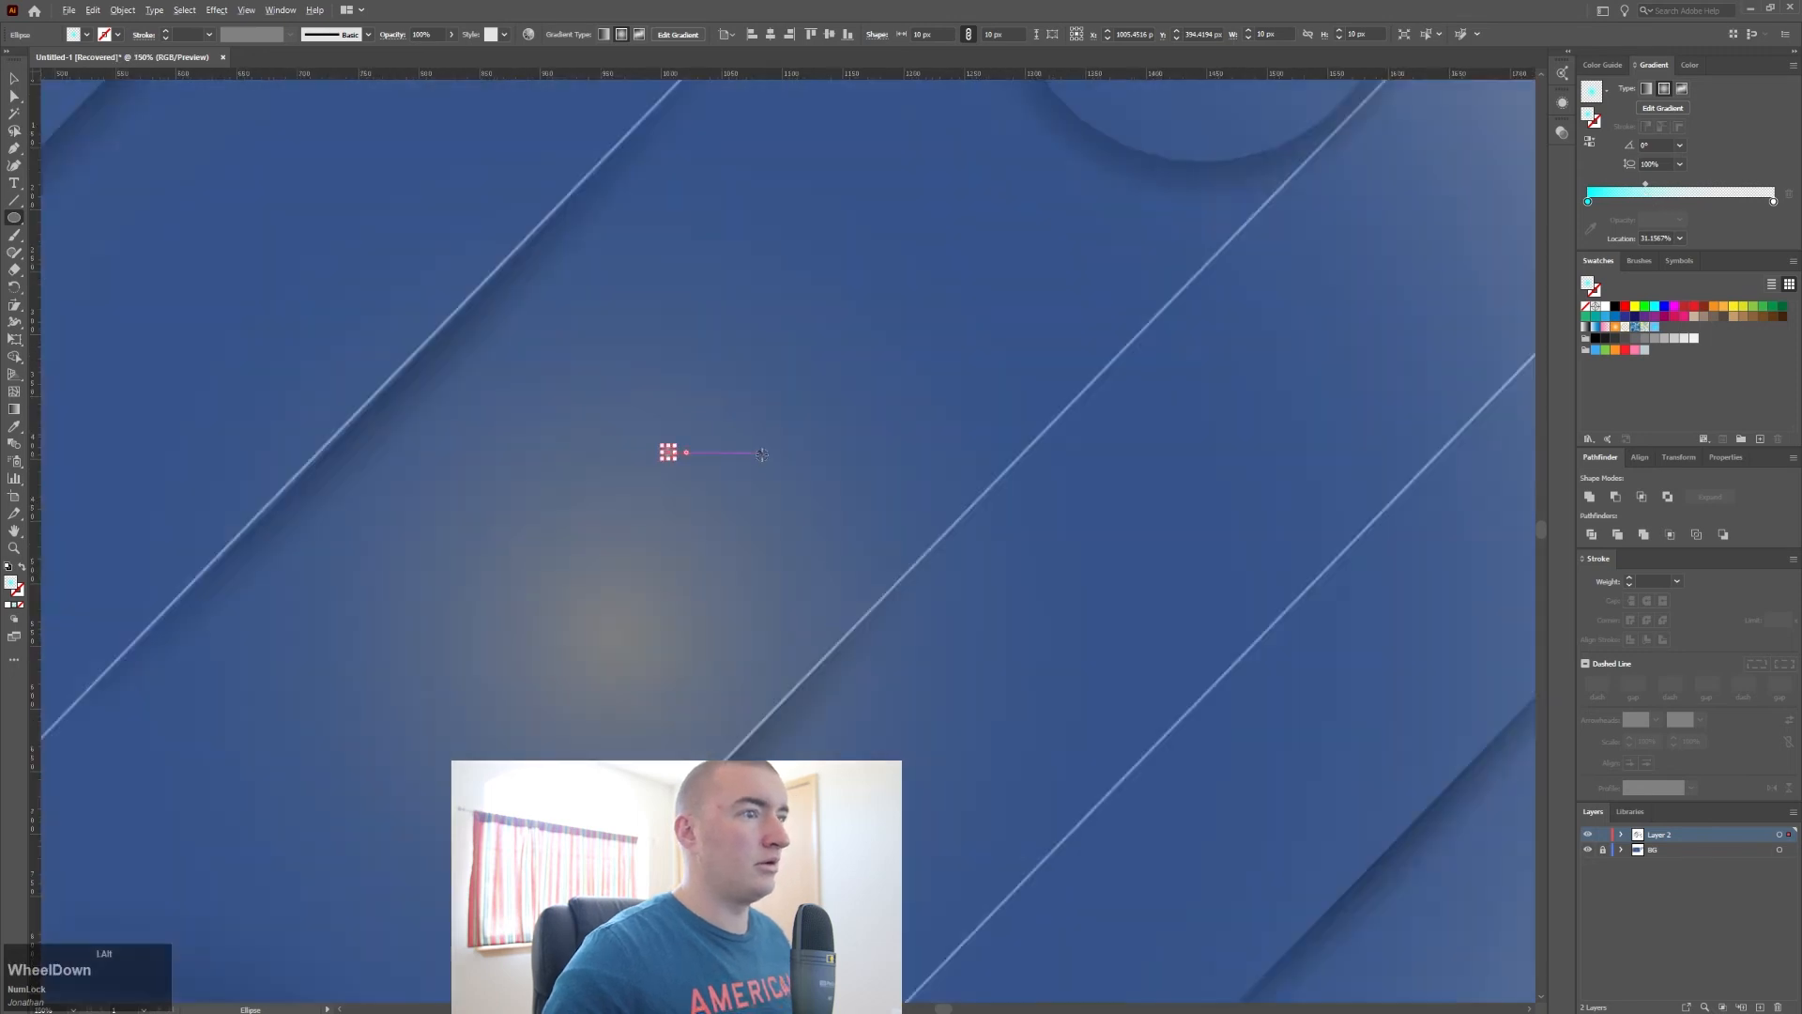
{"action": "scroll", "coordinate": [730, 442], "scroll_direction": "up", "scroll_amount": 4}
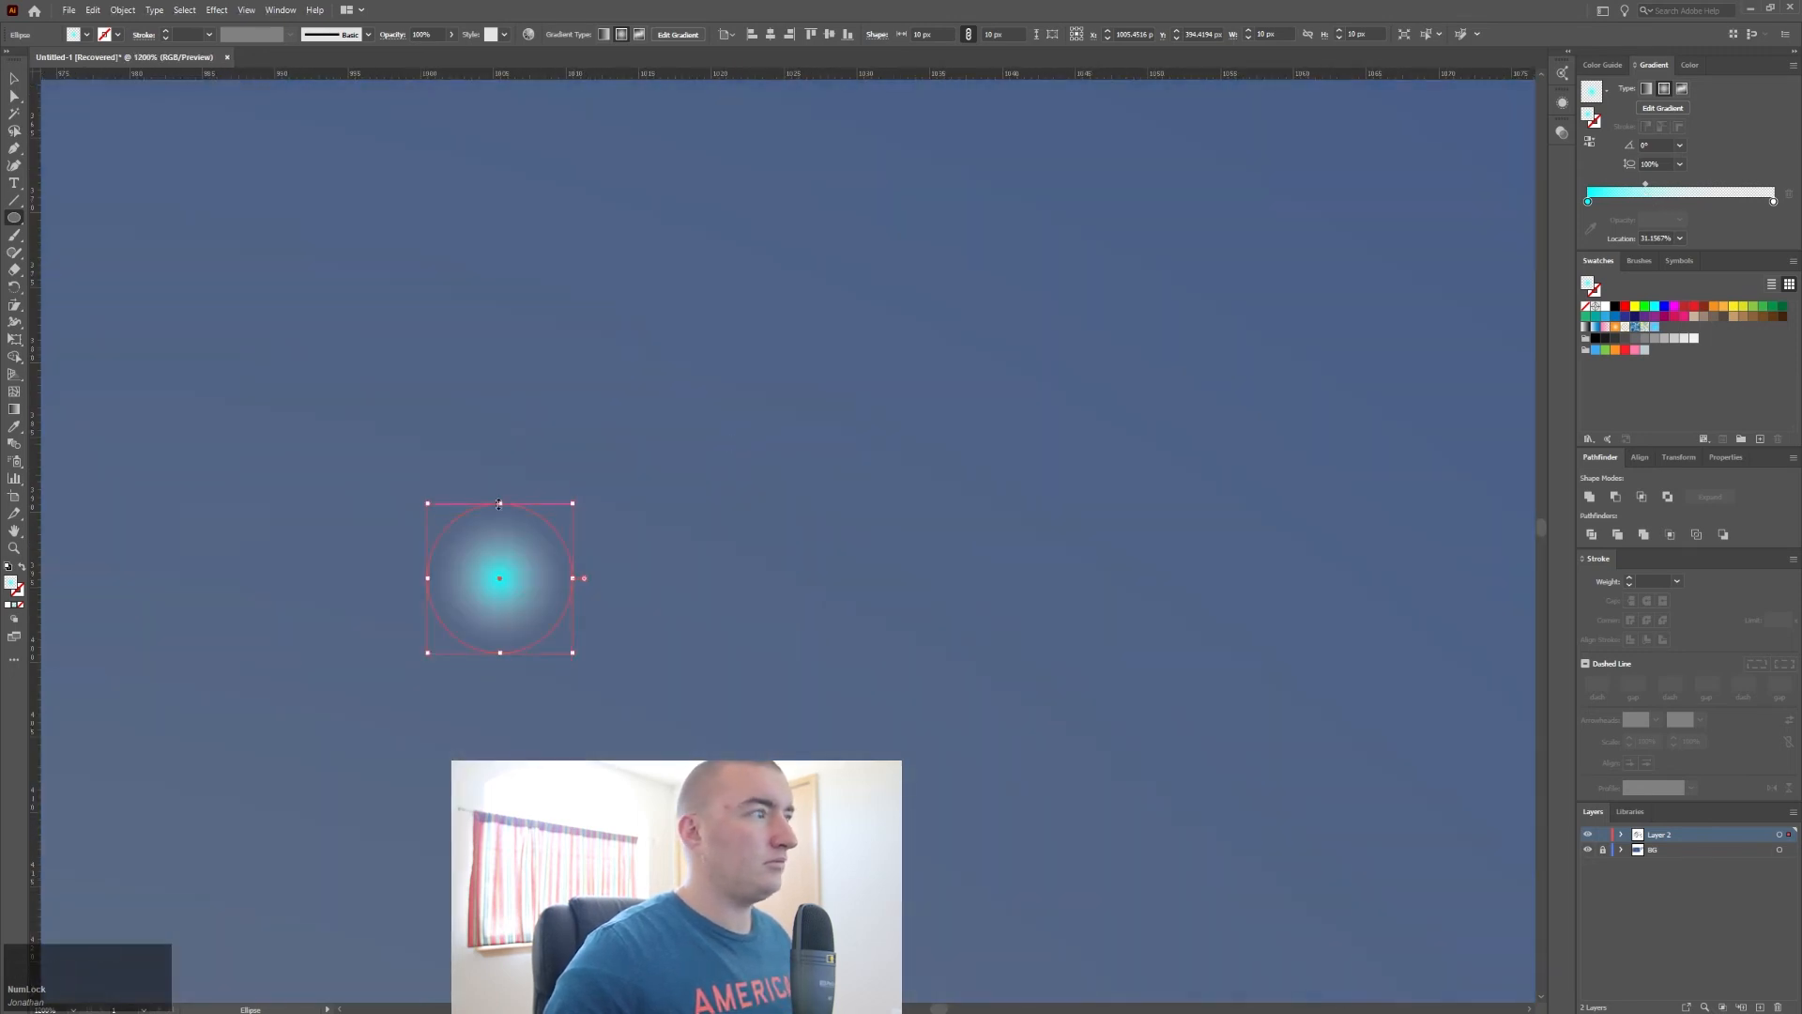
Step: Make a pattern swatch from the glowing dot with the Grid tile type, suppress future notices about new patterns, and finish pattern editing
{"action": "left_click", "coordinate": [14, 80]}
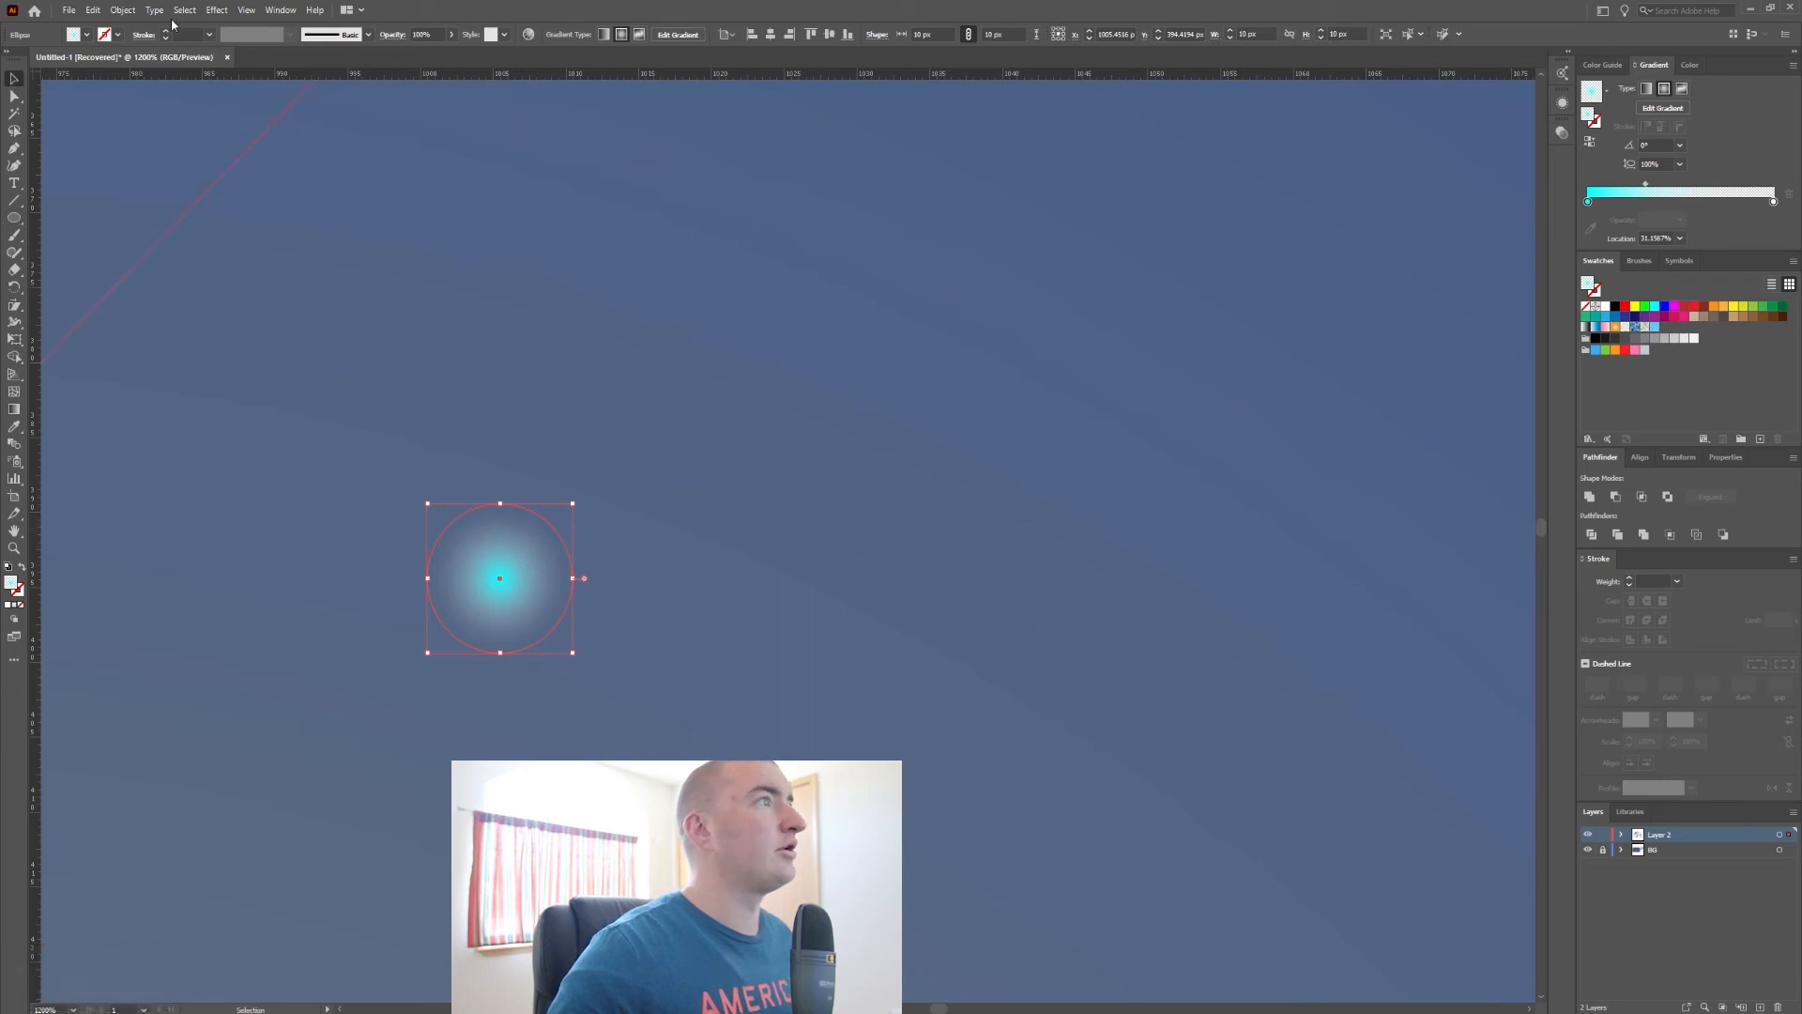
{"action": "left_click", "coordinate": [131, 12]}
{"action": "mouse_move", "coordinate": [272, 387]}
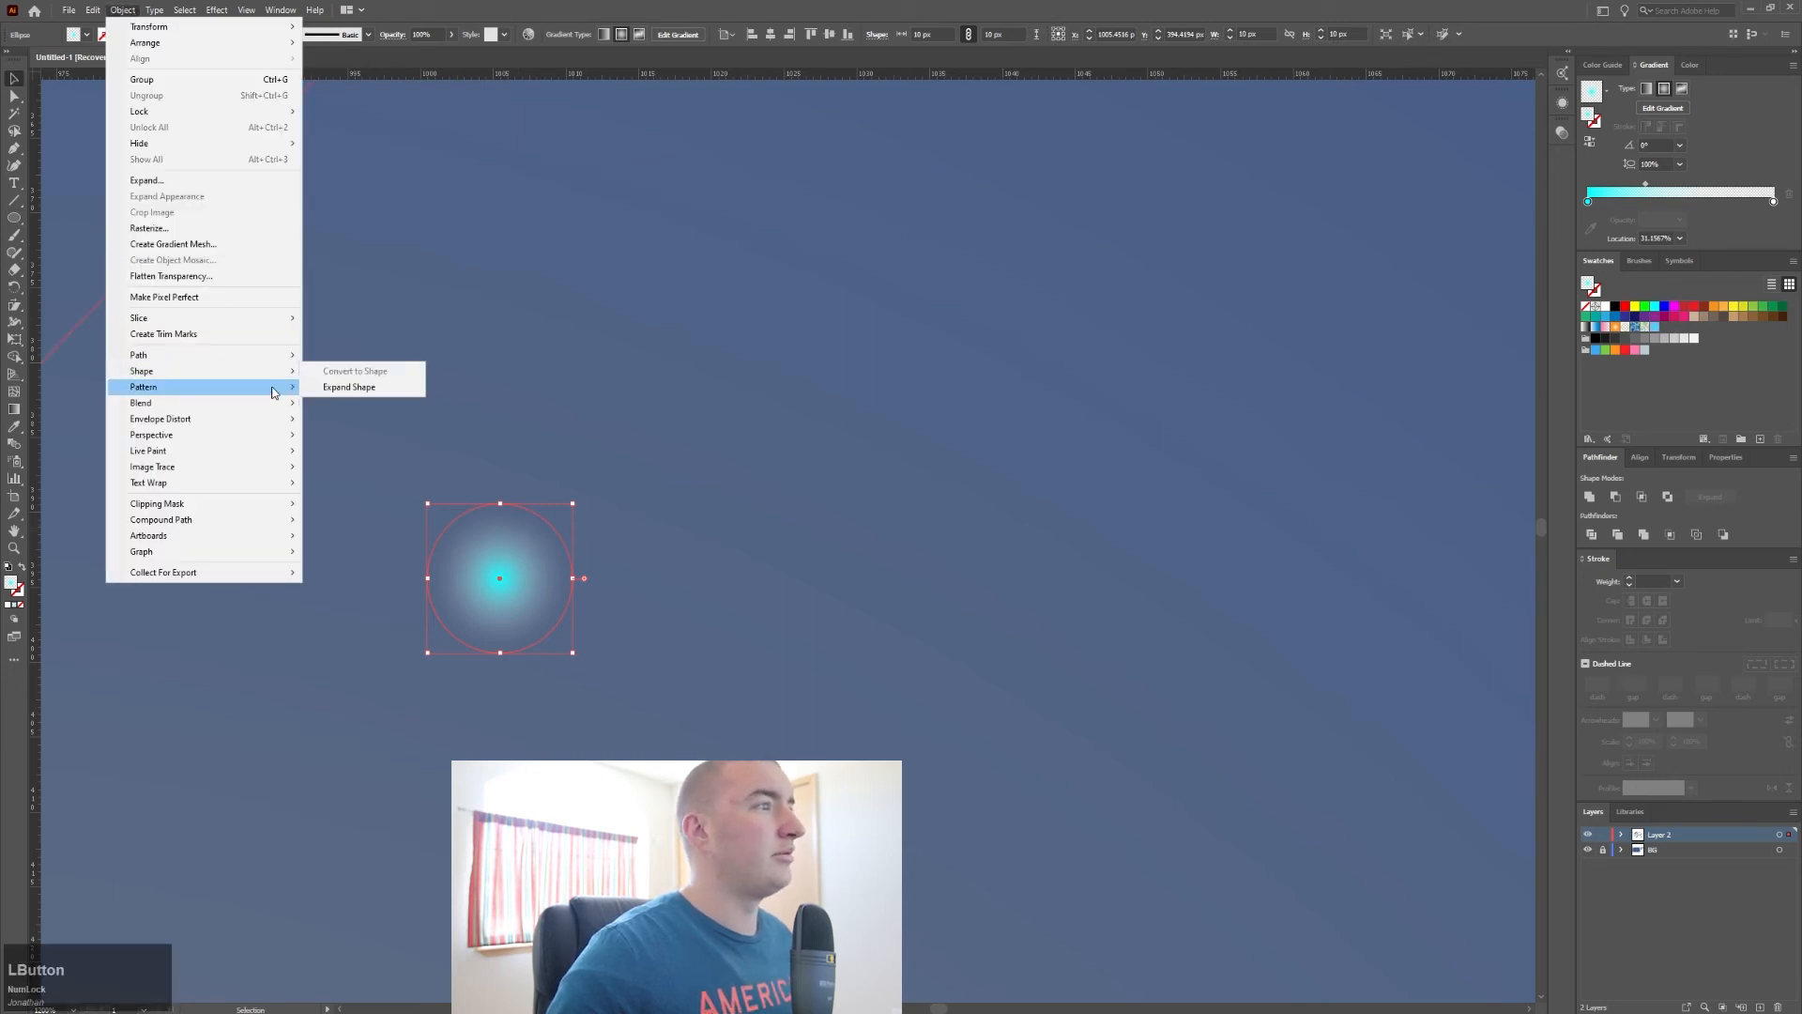
{"action": "left_click", "coordinate": [385, 390]}
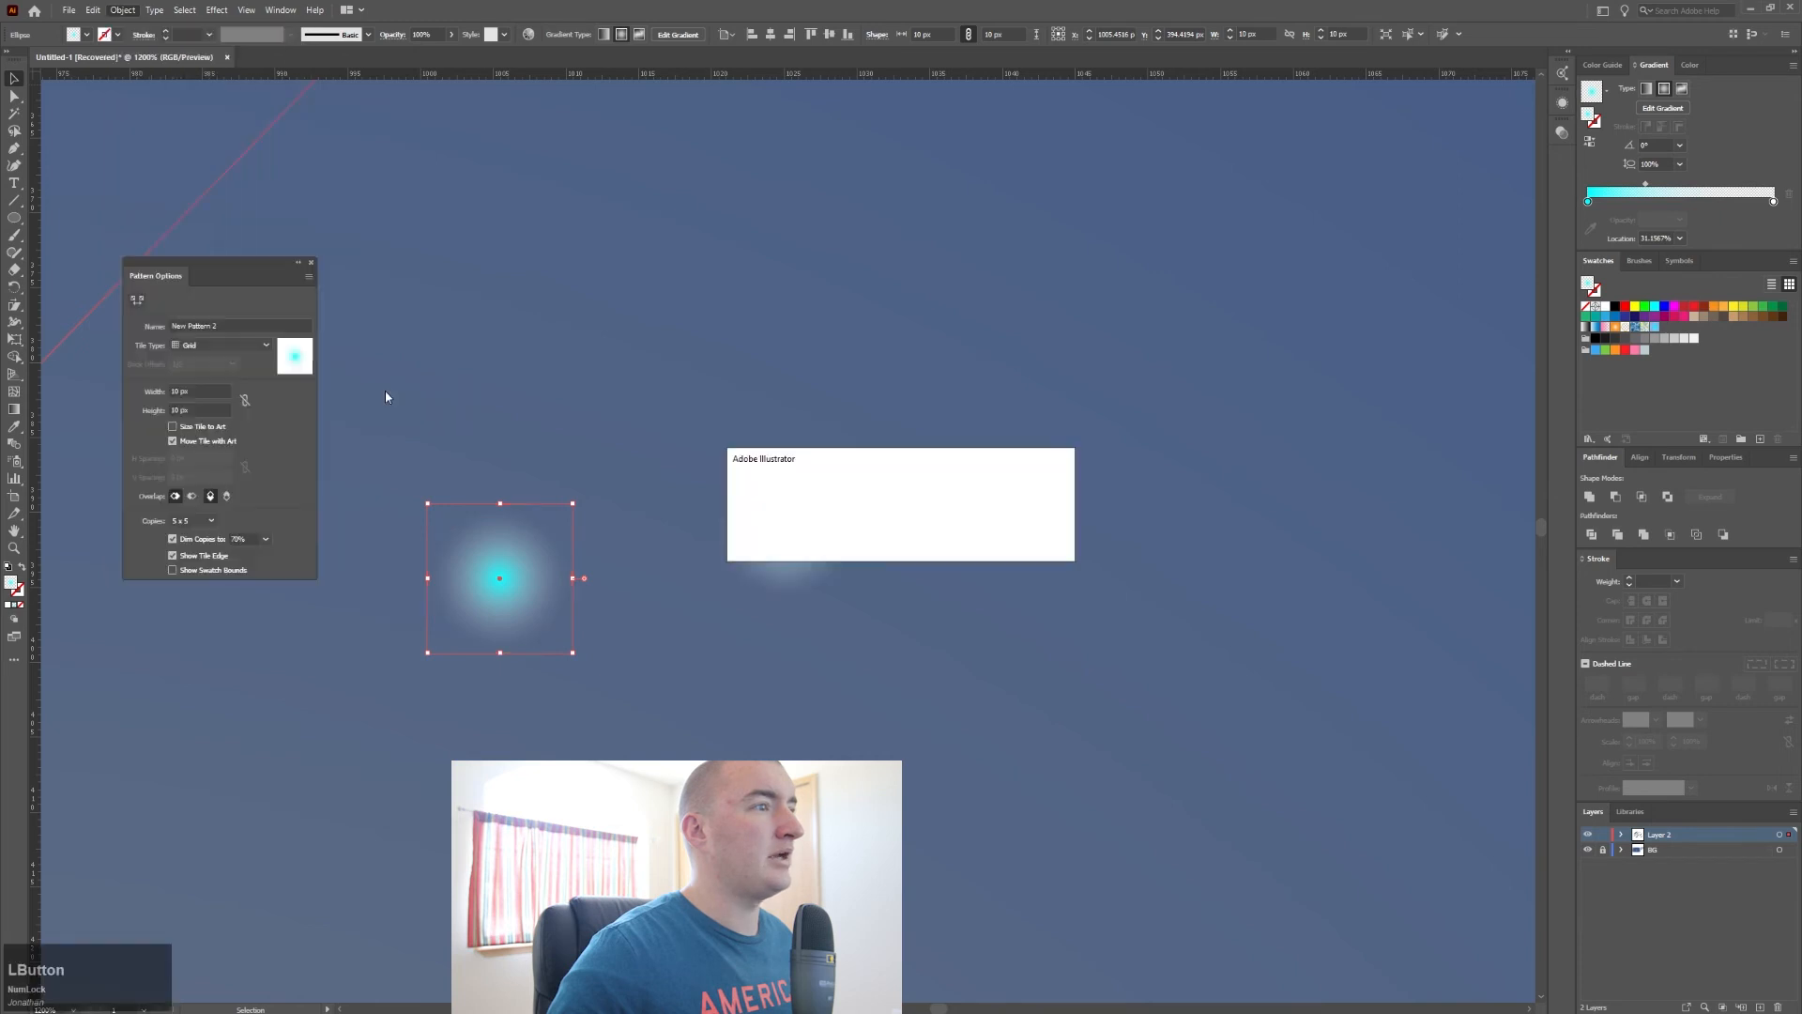
{"action": "left_click", "coordinate": [843, 542]}
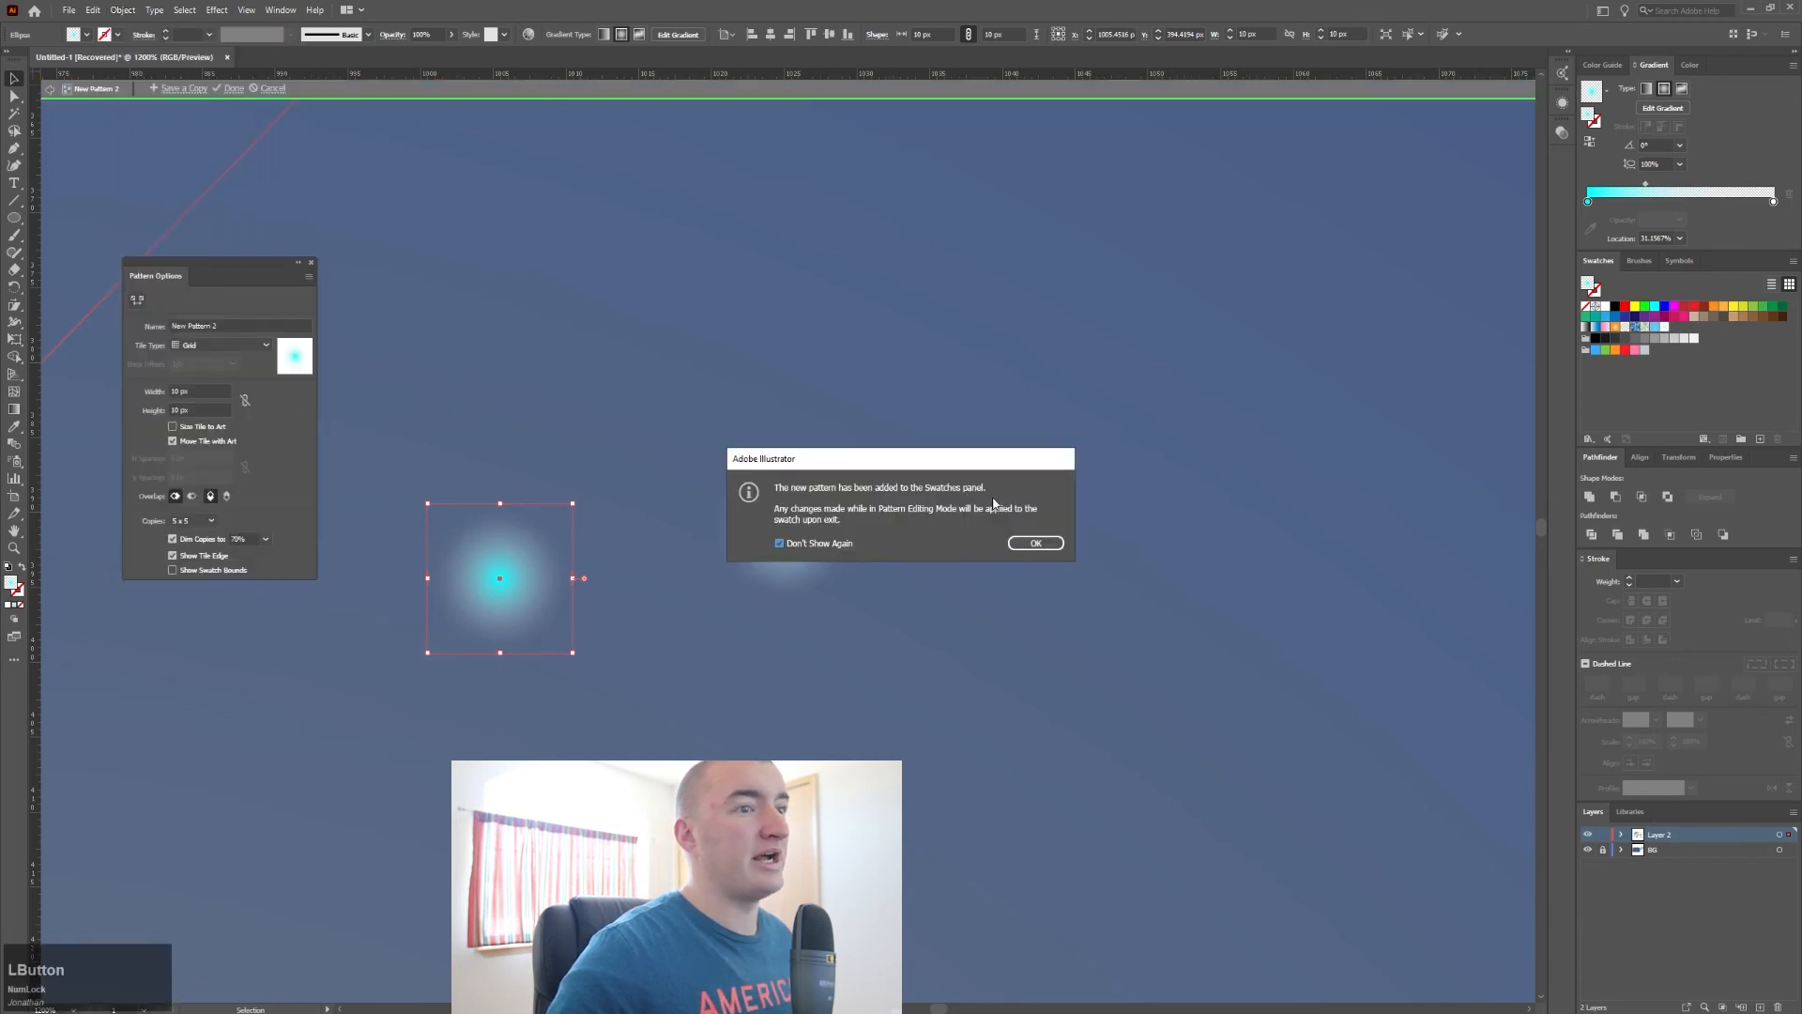
{"action": "left_click", "coordinate": [1035, 543]}
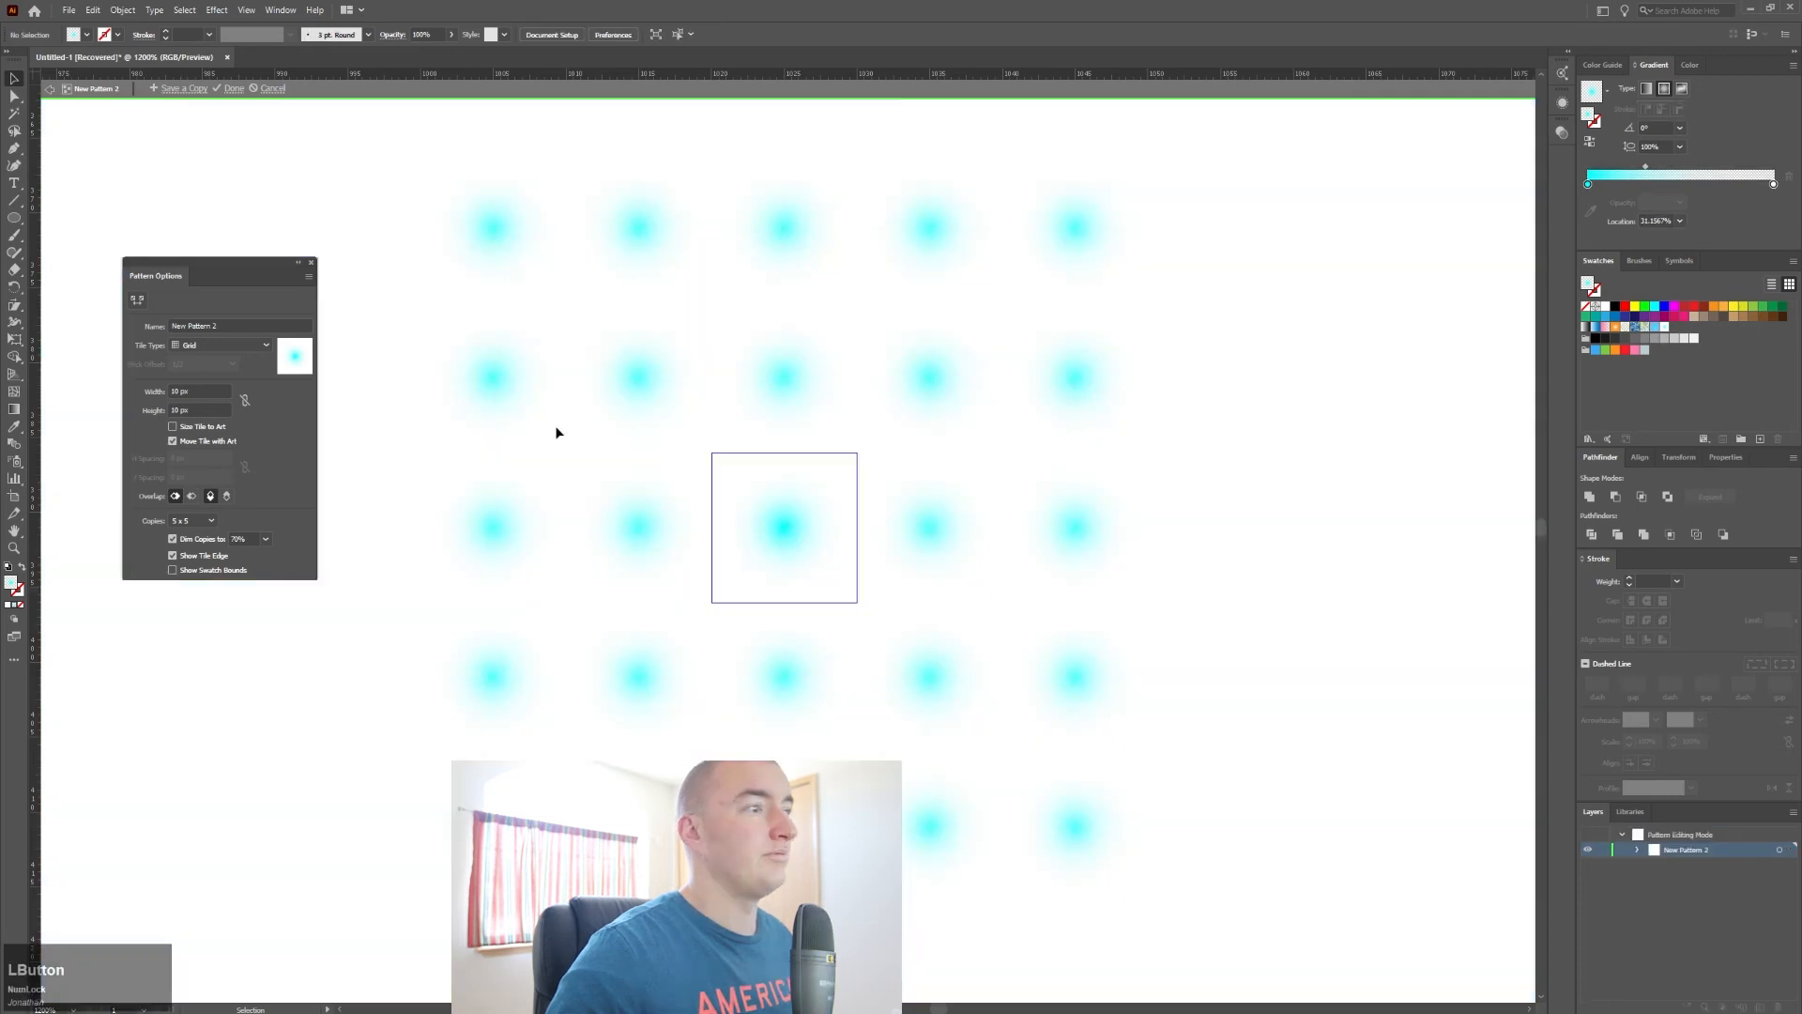
{"action": "scroll", "coordinate": [552, 445], "scroll_direction": "down", "scroll_amount": 4}
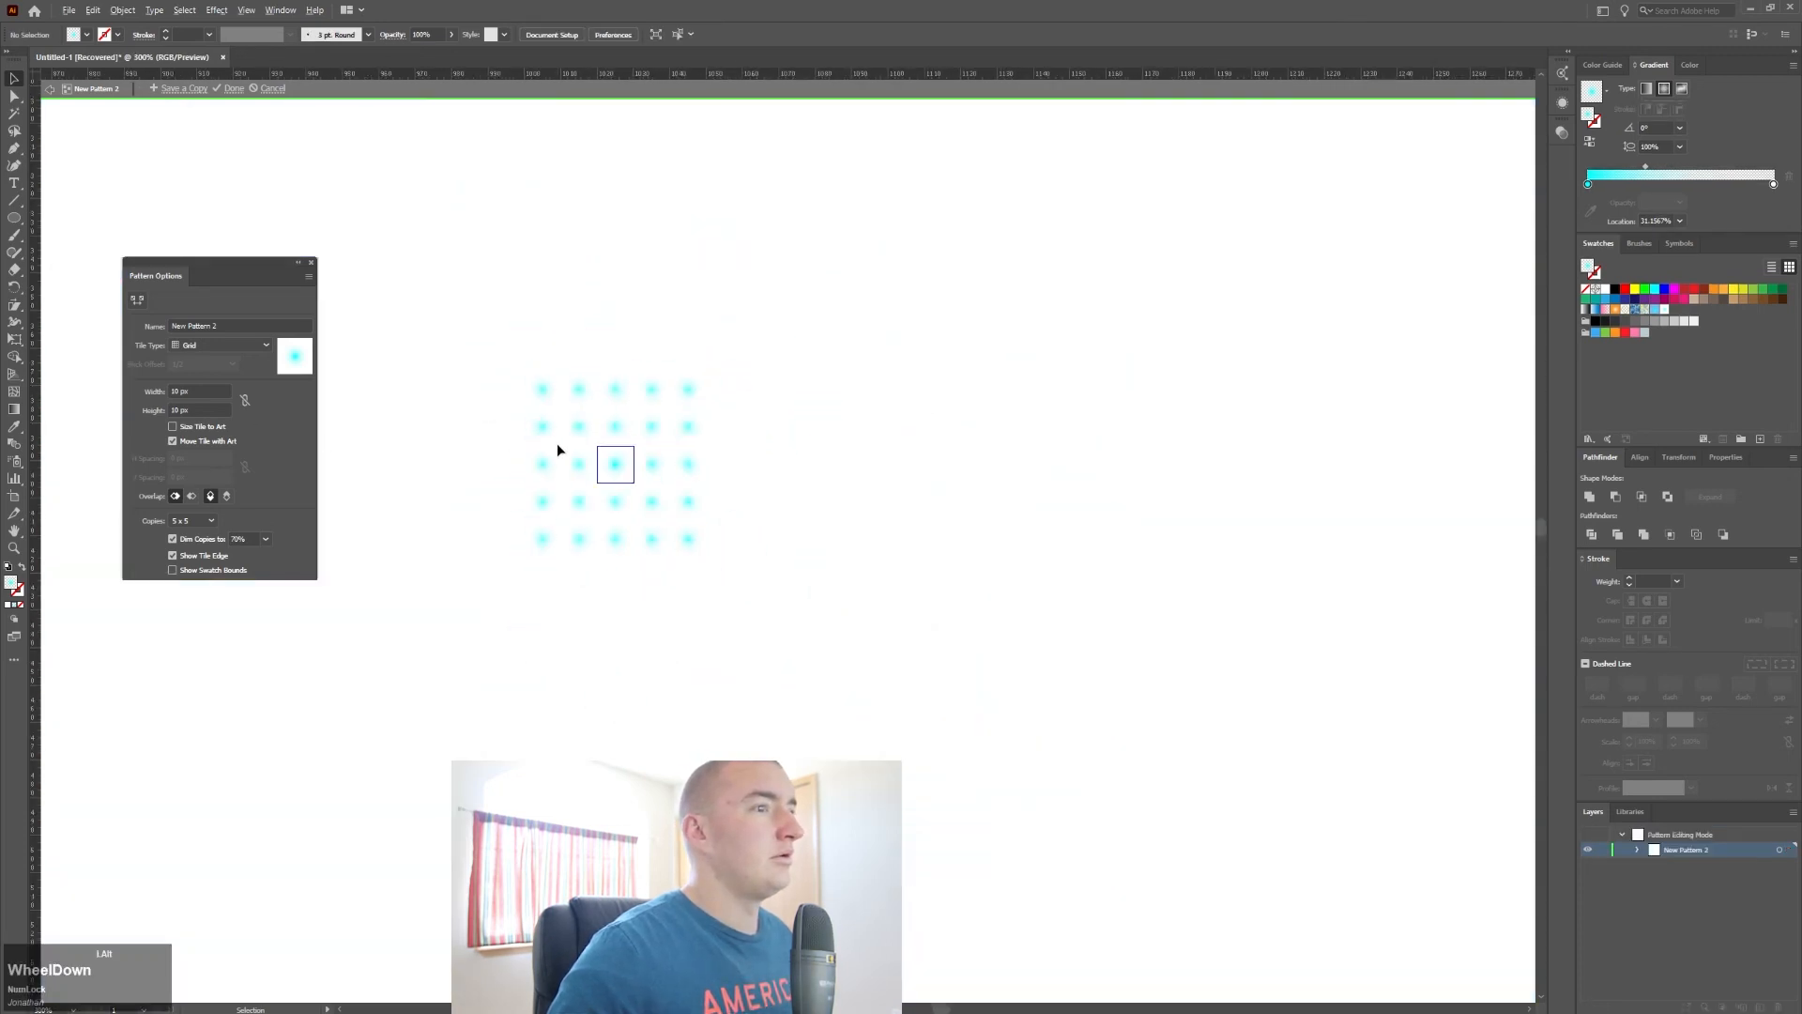
{"action": "scroll", "coordinate": [555, 449], "scroll_direction": "up", "scroll_amount": 4}
{"action": "scroll", "coordinate": [498, 434], "scroll_direction": "down", "scroll_amount": 1}
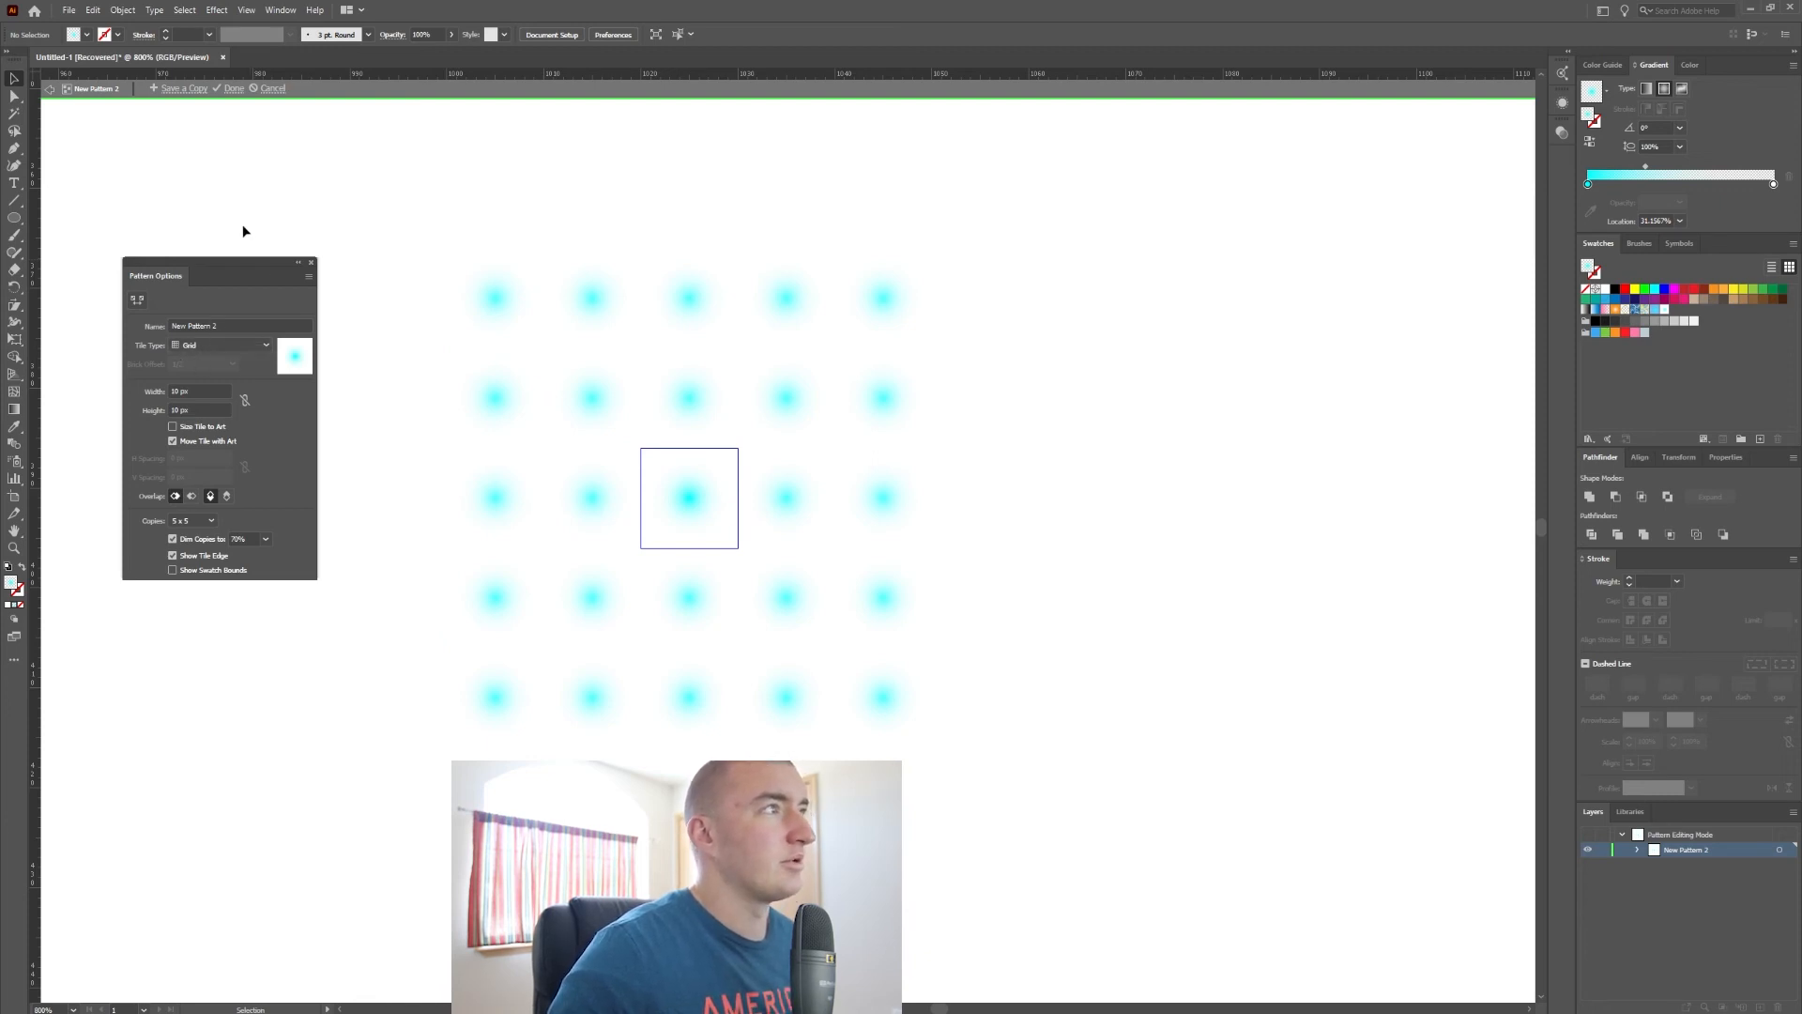
{"action": "left_click", "coordinate": [233, 89]}
Step: Move the original dot off the artboard, below the background's lower edge, and deselect it
{"action": "scroll", "coordinate": [669, 456], "scroll_direction": "down", "scroll_amount": 10}
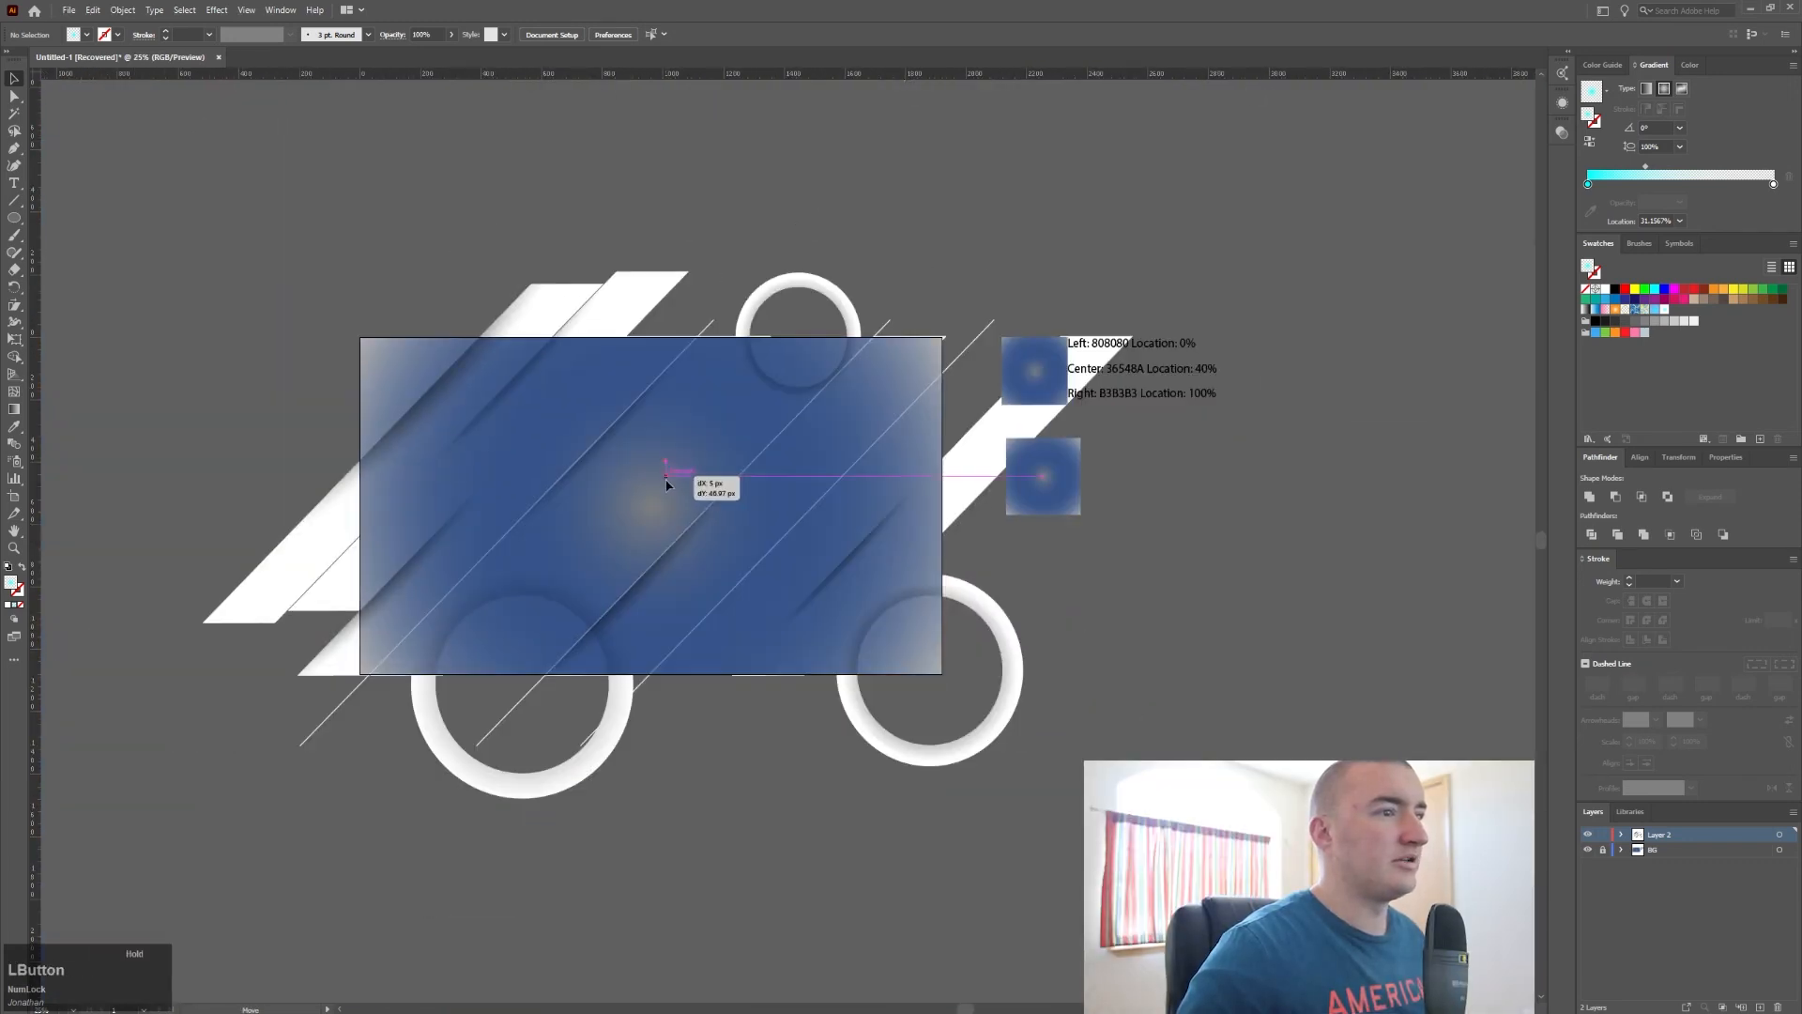
{"action": "left_click", "coordinate": [706, 783]}
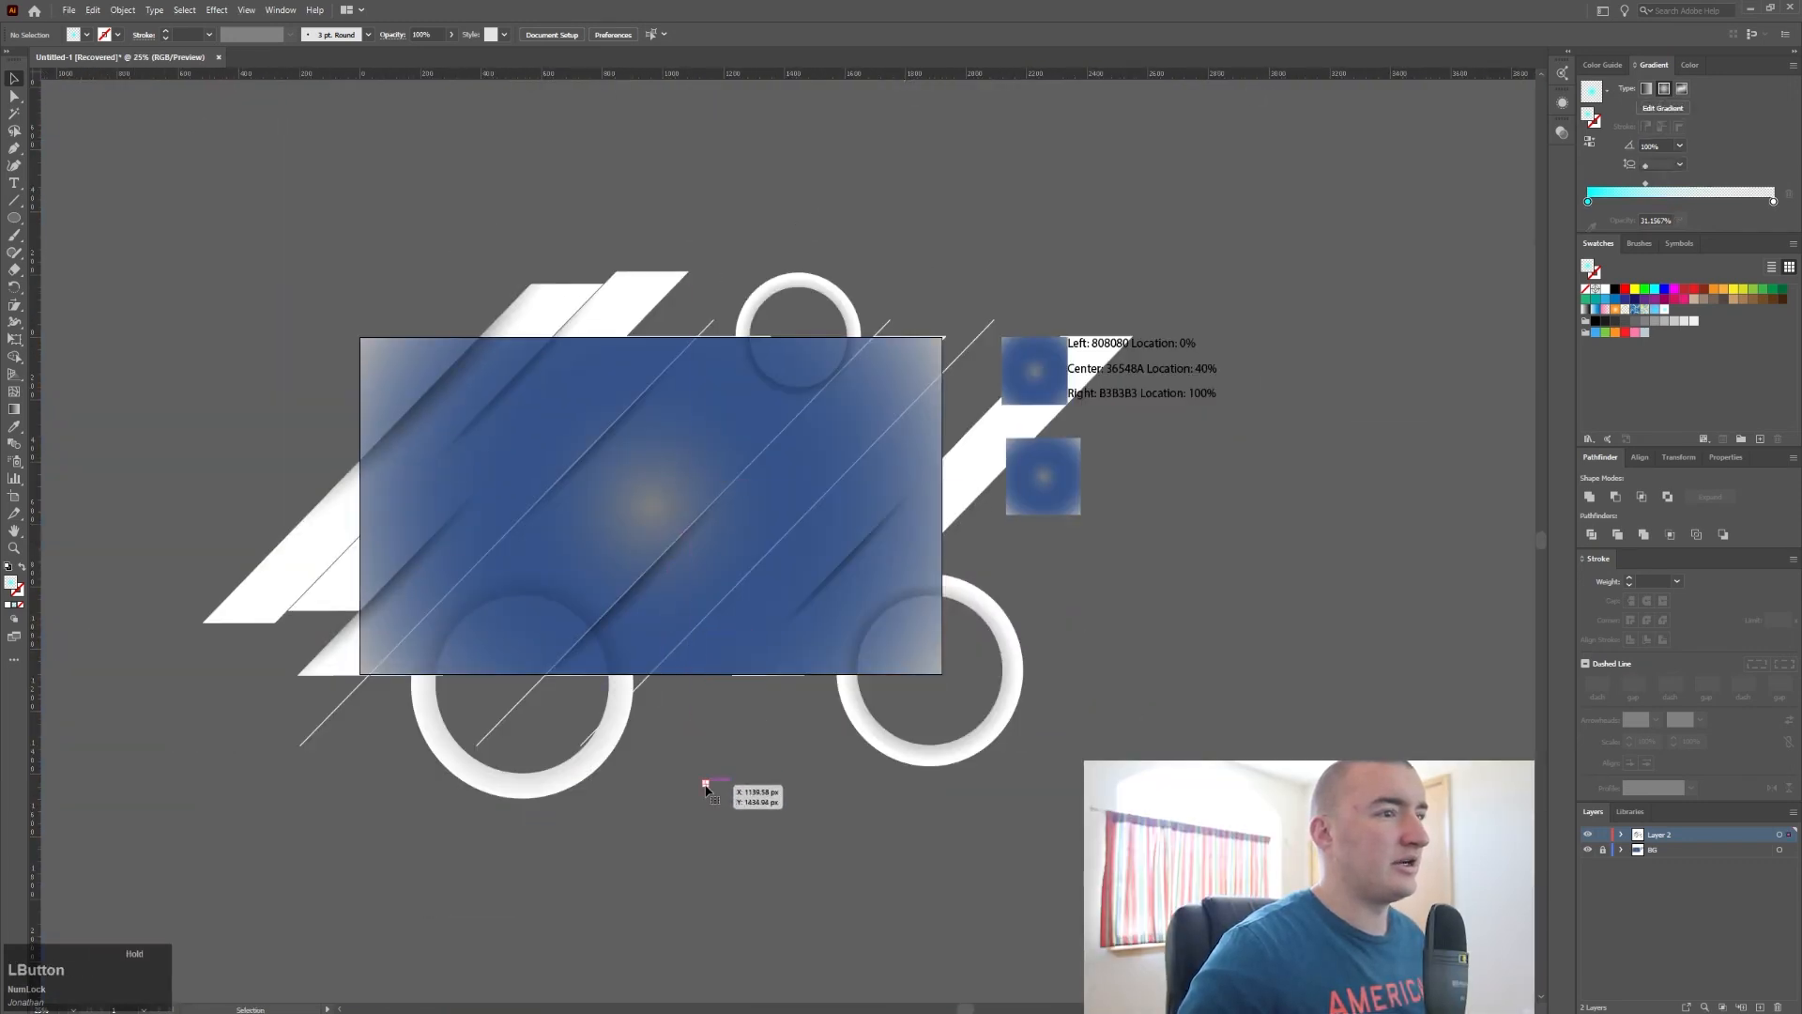
{"action": "left_click", "coordinate": [755, 699]}
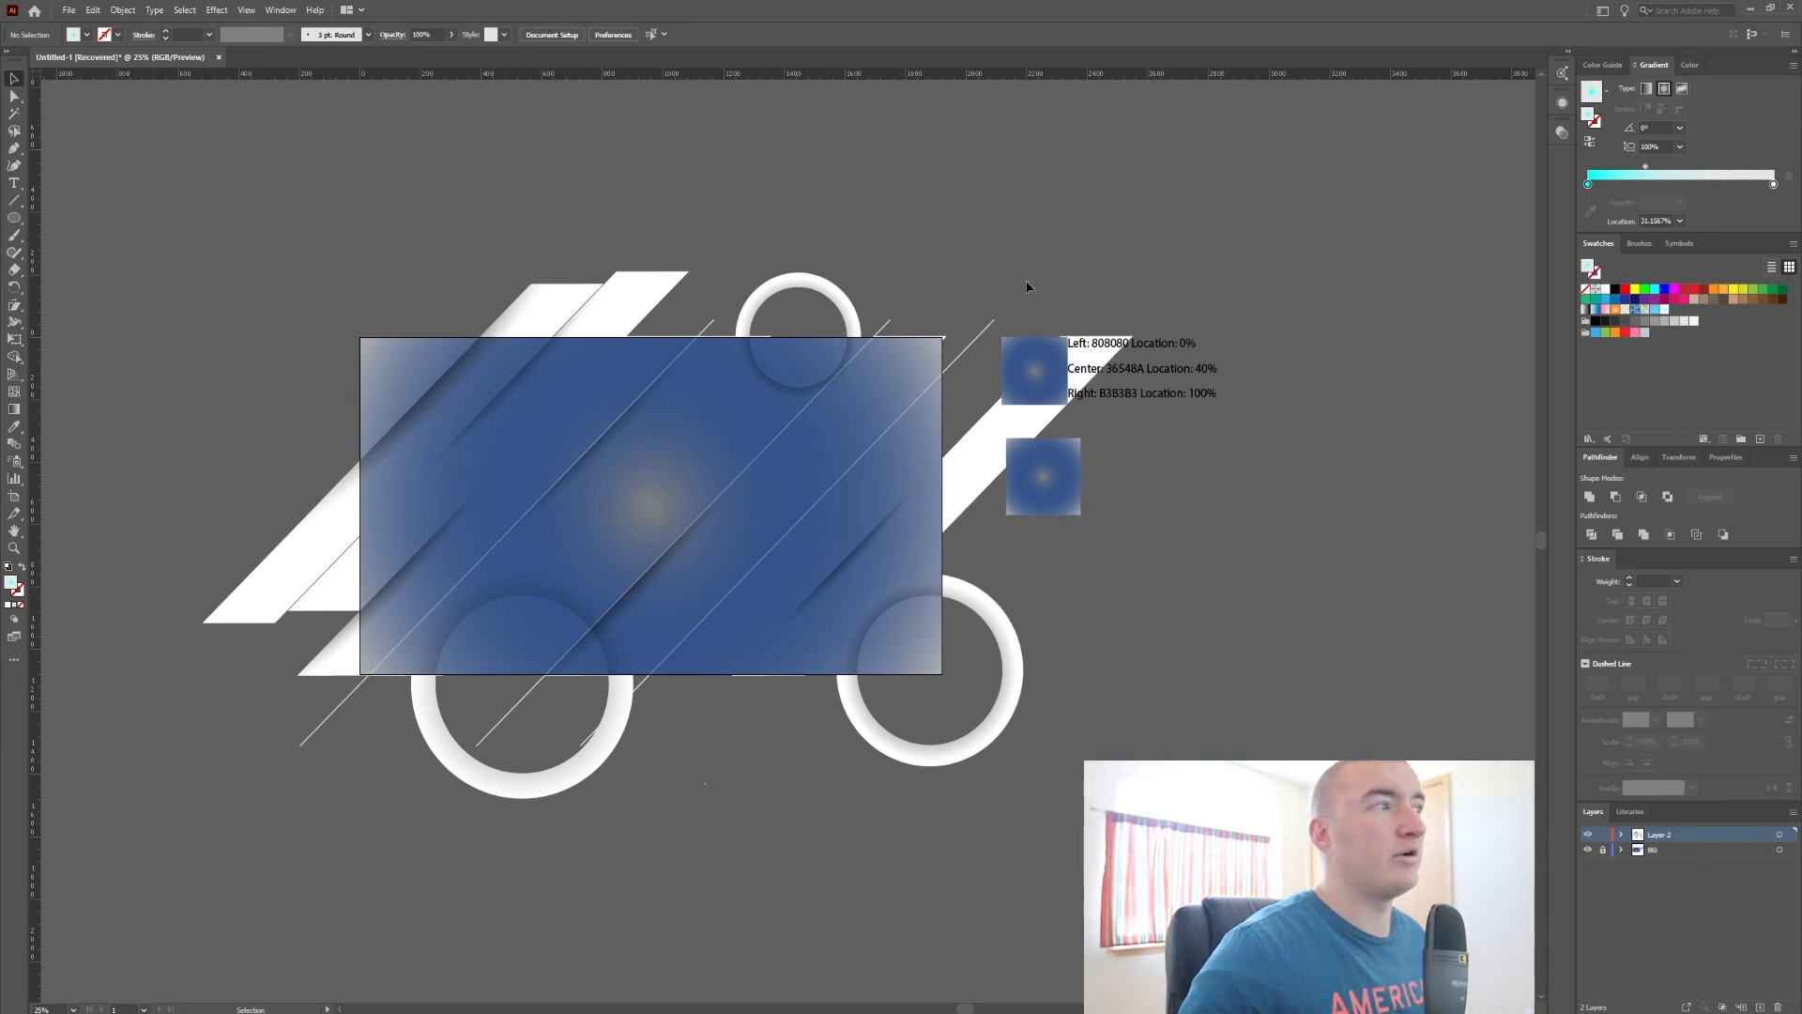
Step: Draw a 1920 by 1080 px rectangle exactly covering the background
{"action": "left_click_drag", "start_coordinate": [14, 218], "coordinate": [66, 215]}
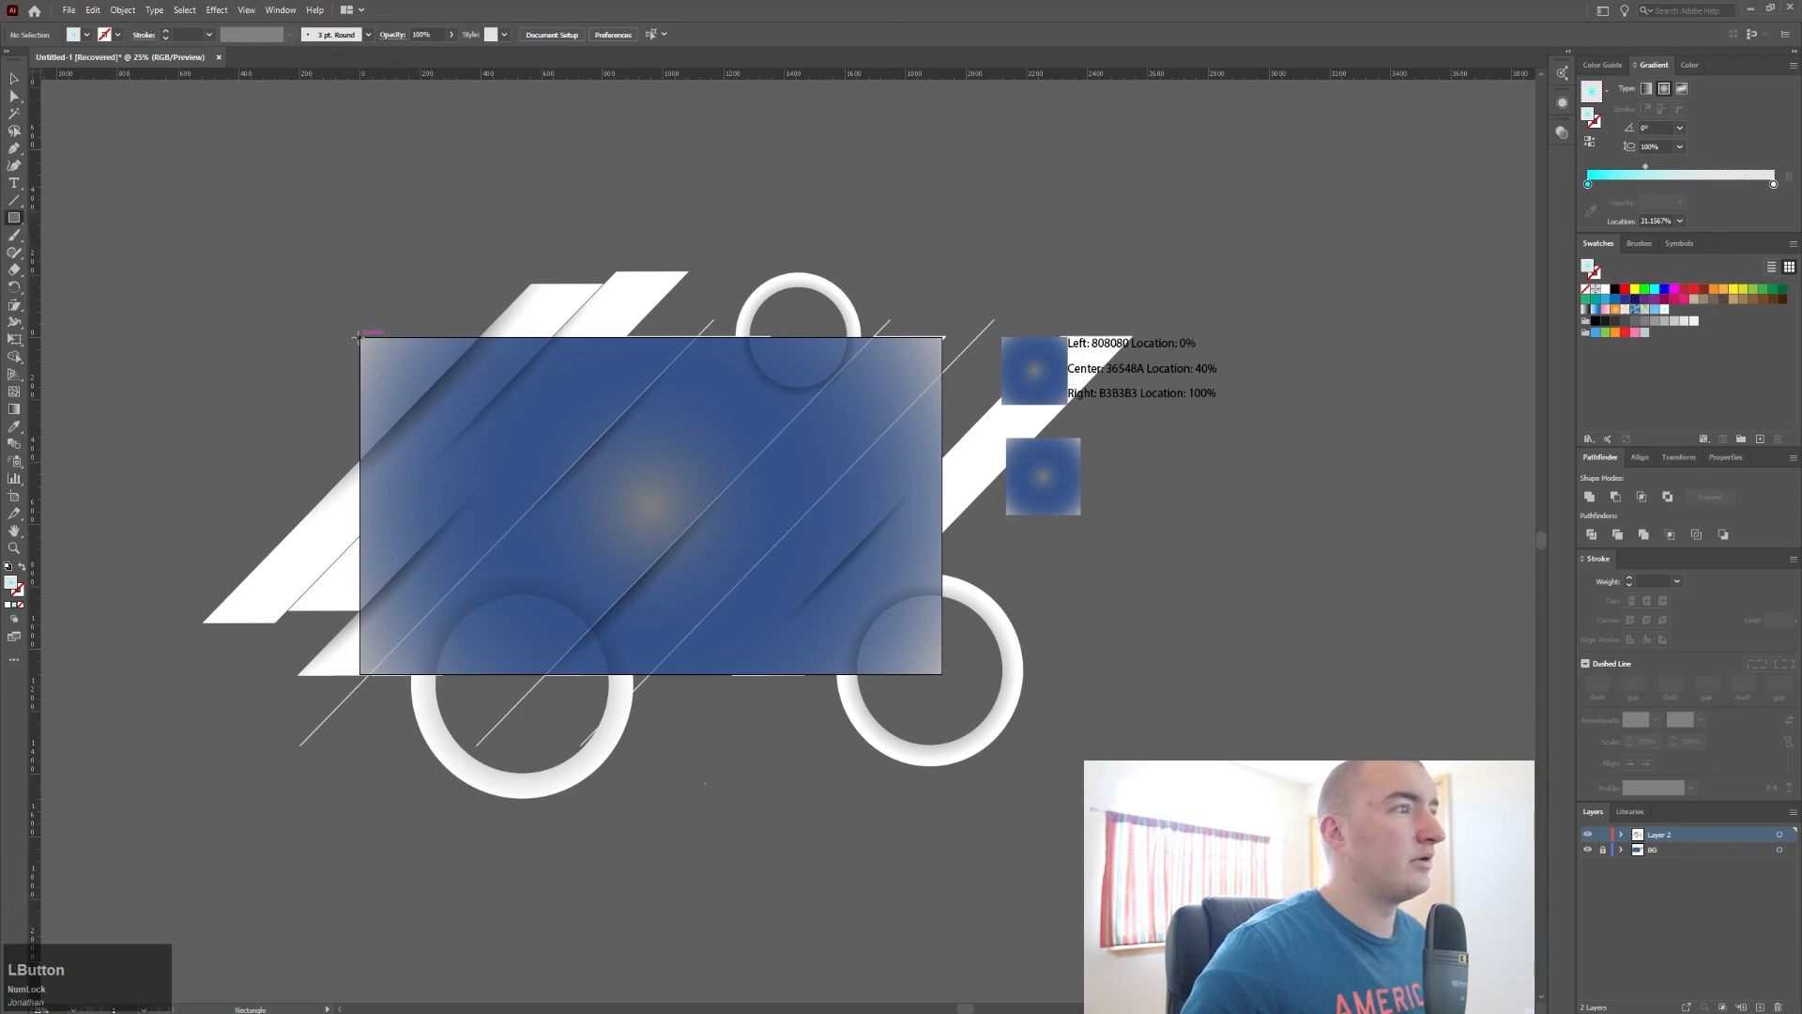
{"action": "left_click_drag", "start_coordinate": [359, 335], "coordinate": [943, 673]}
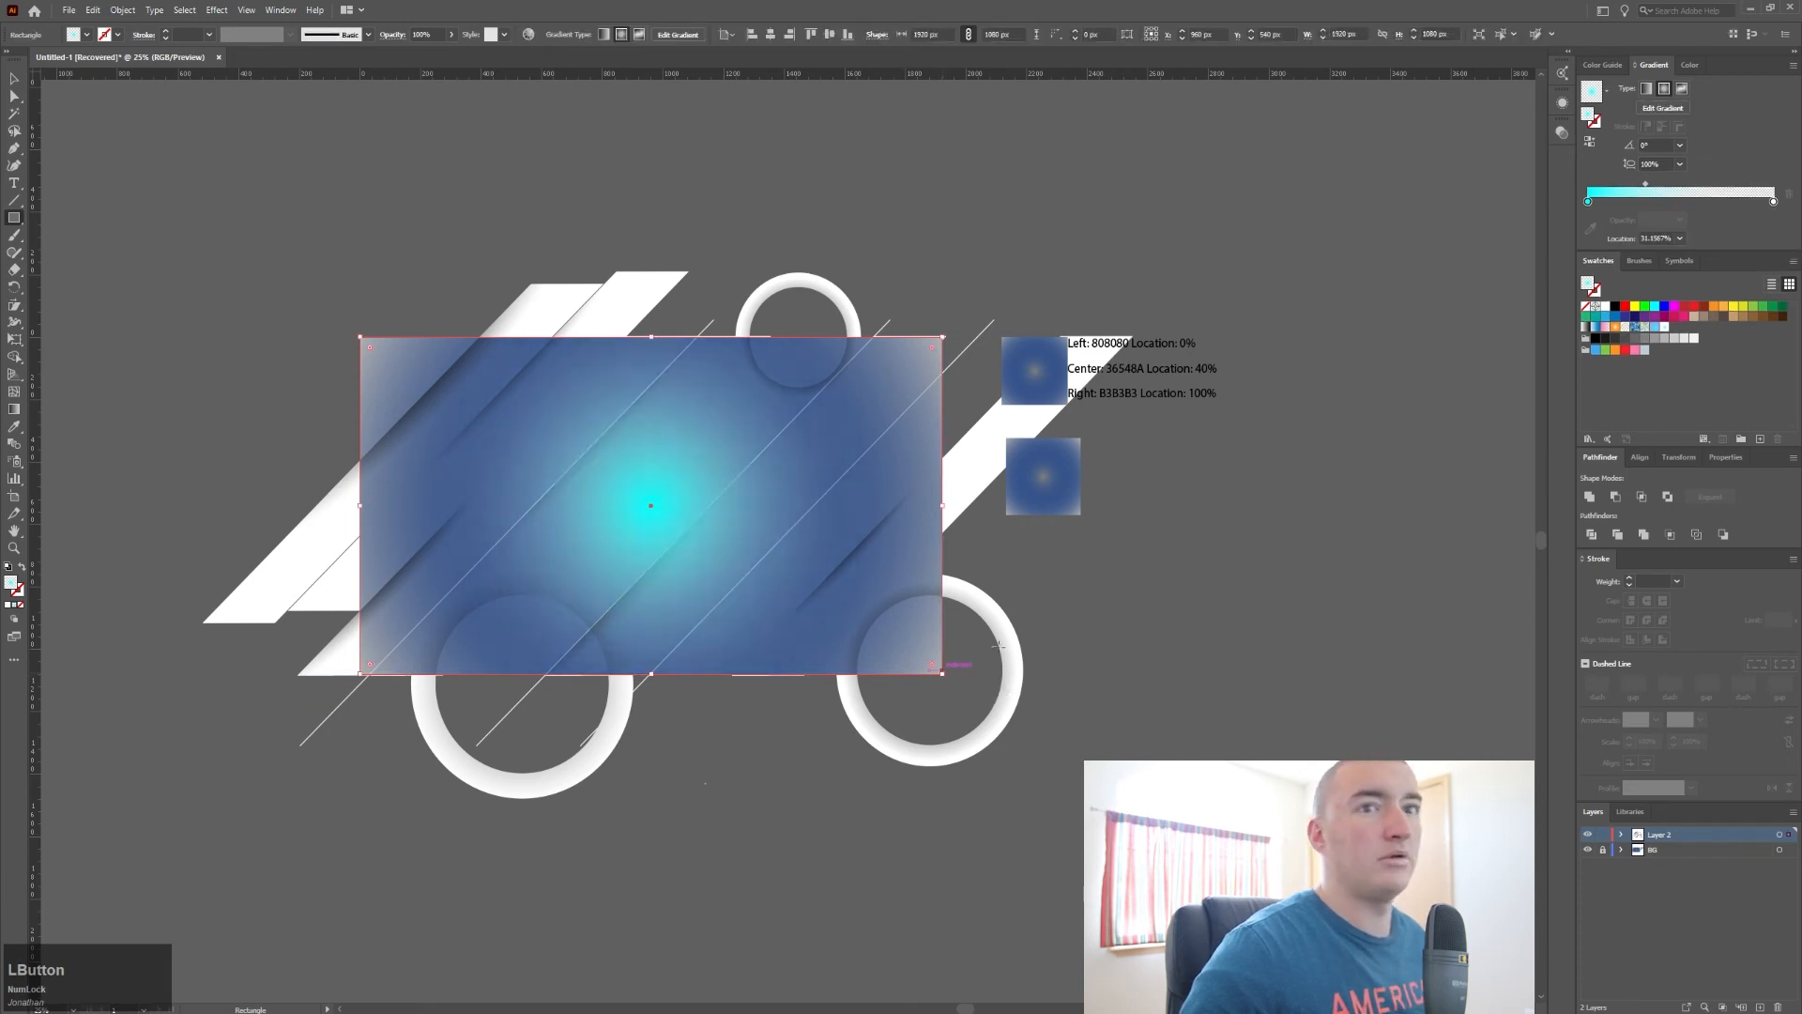
Step: Fill the new rectangle with the glowing dot pattern swatch and make an opacity mask for it
{"action": "left_click", "coordinate": [1666, 328]}
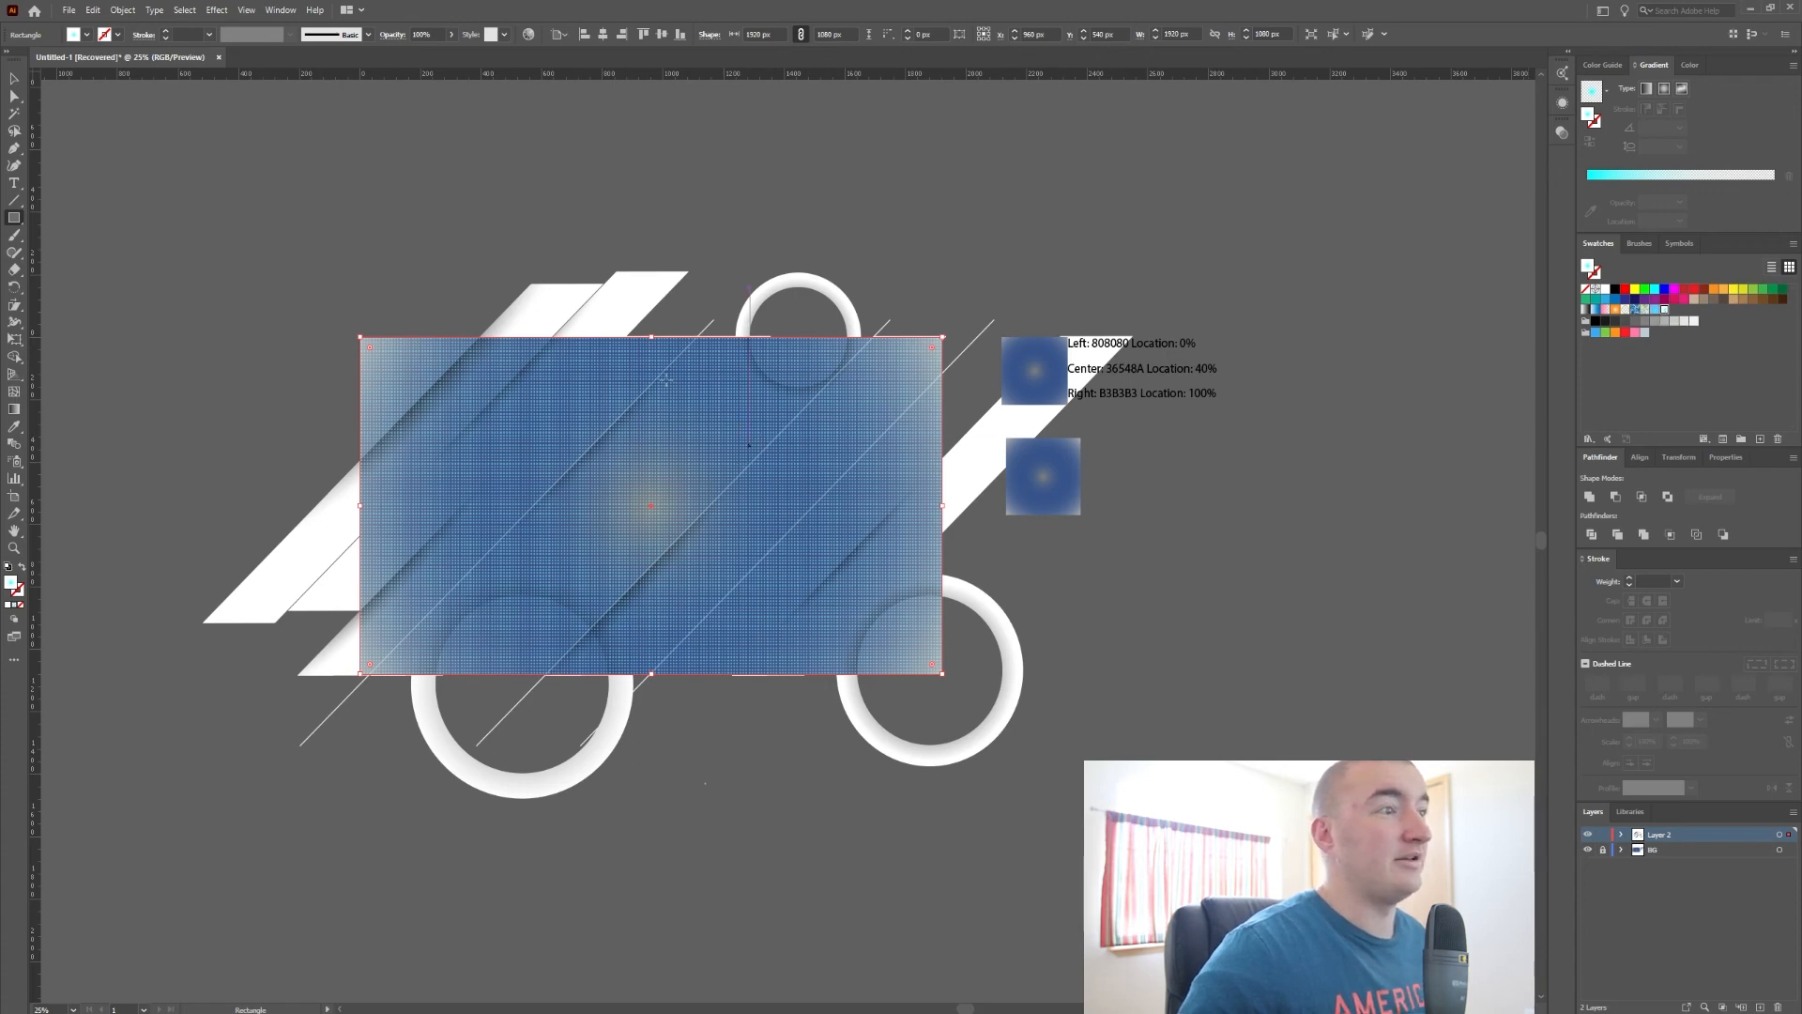
{"action": "left_click", "coordinate": [1561, 133]}
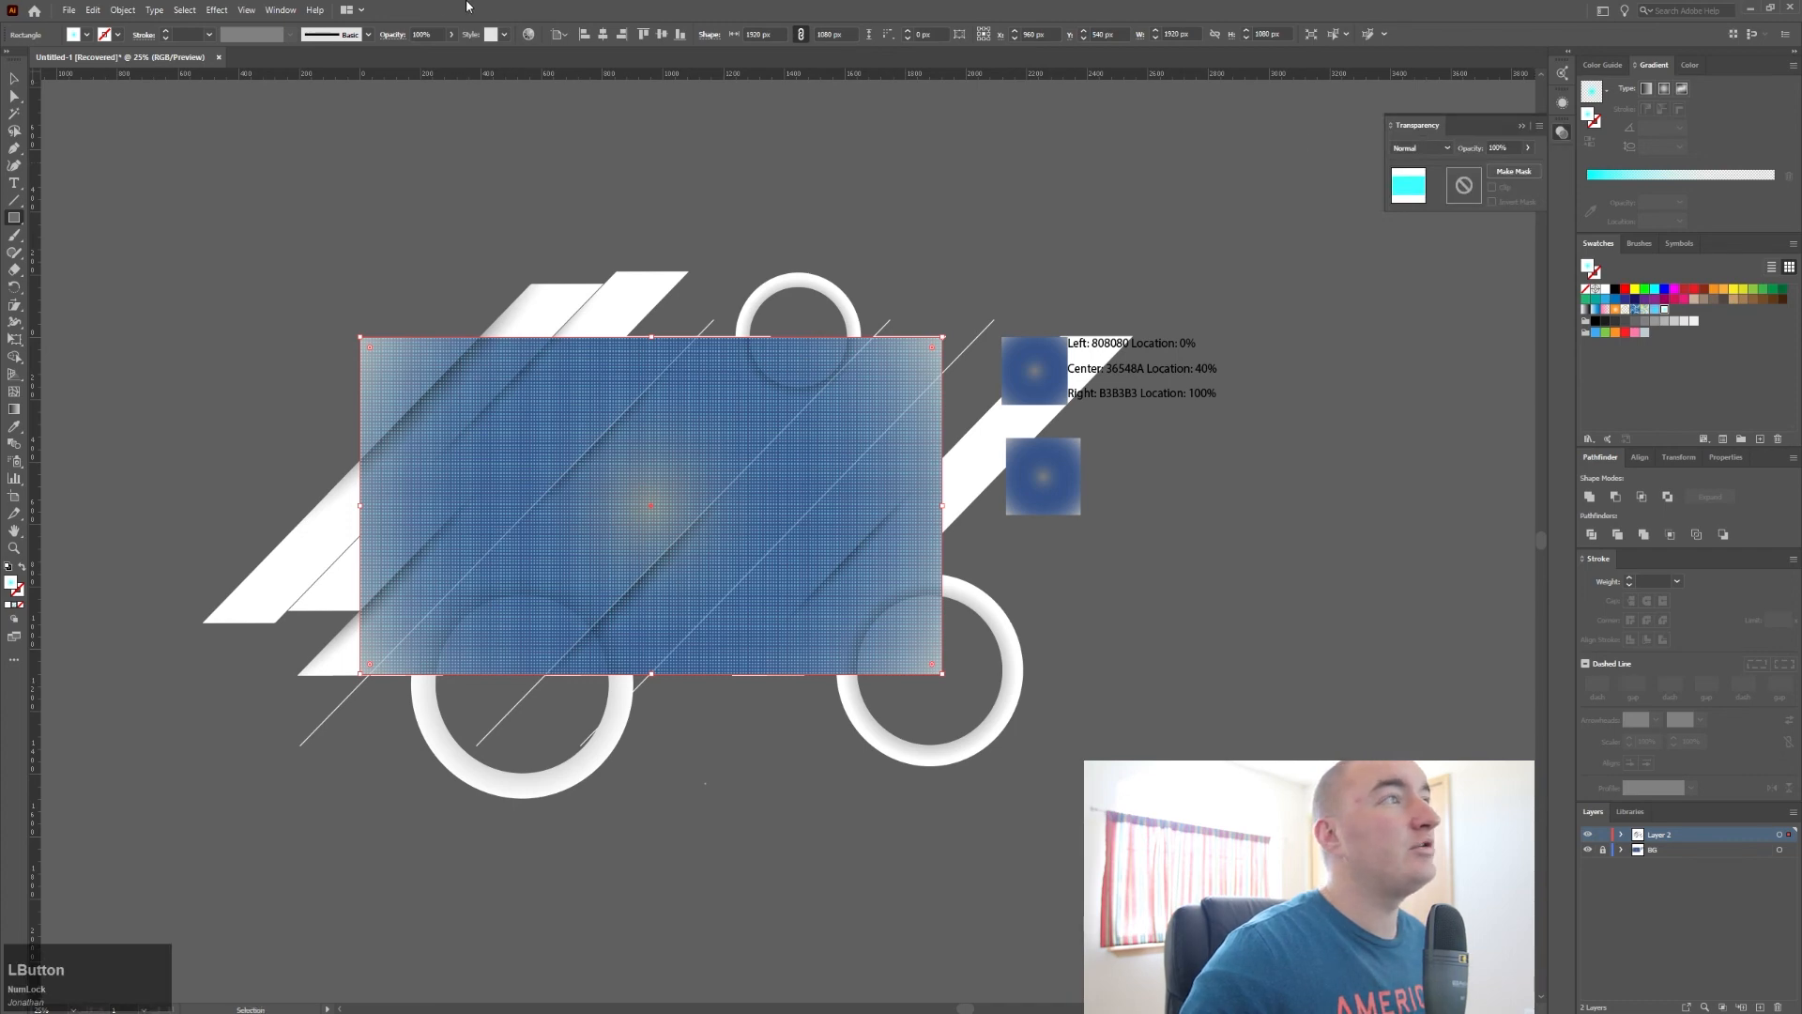
{"action": "left_click", "coordinate": [279, 11]}
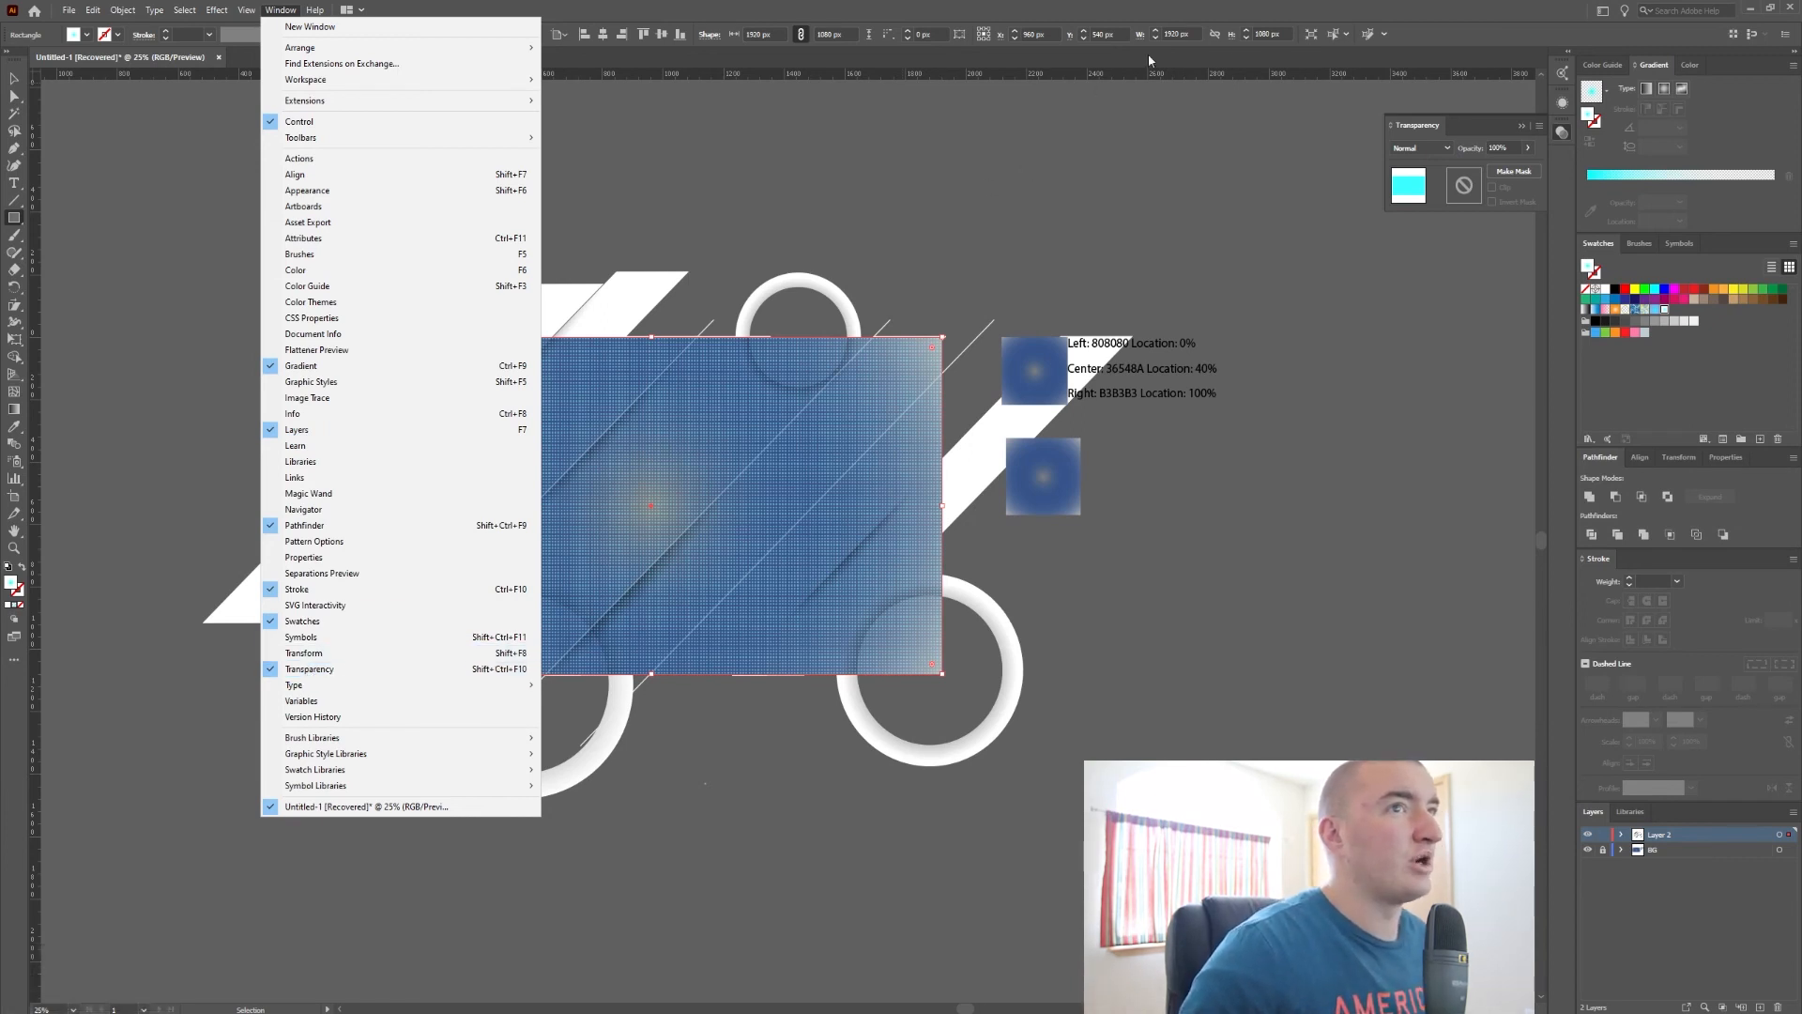
{"action": "left_click", "coordinate": [1261, 23]}
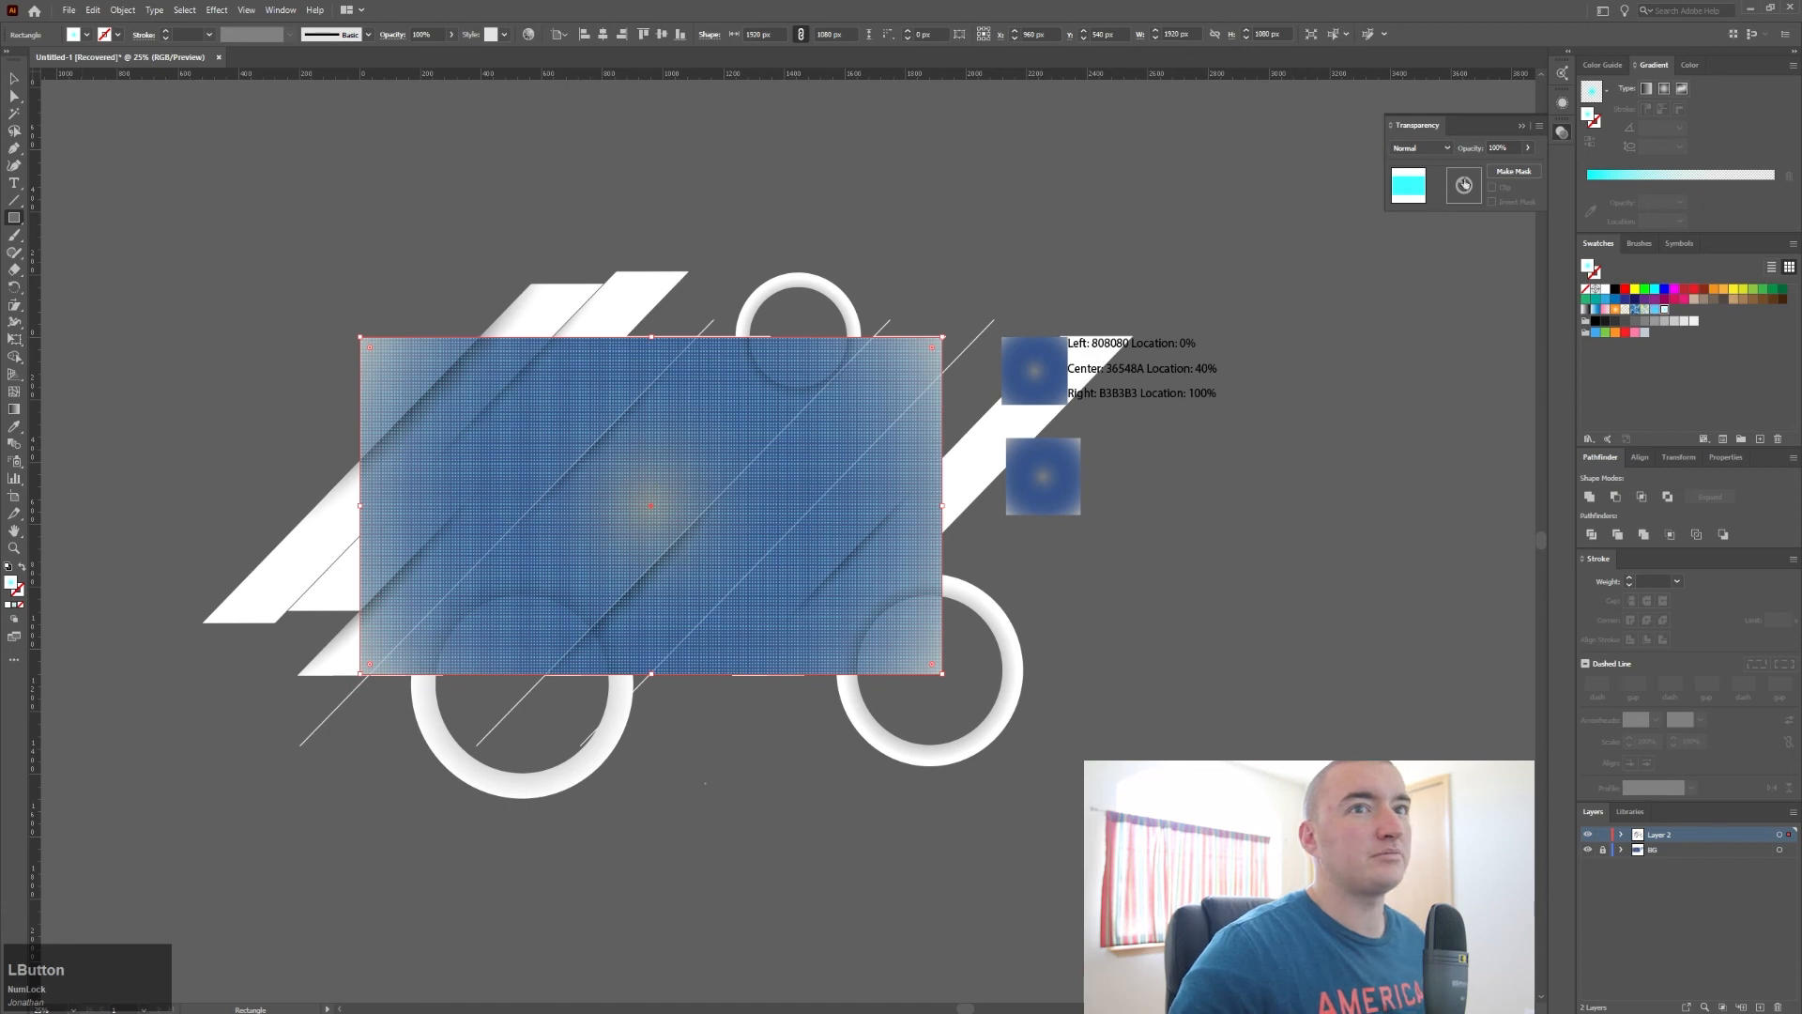
{"action": "left_click", "coordinate": [1506, 174]}
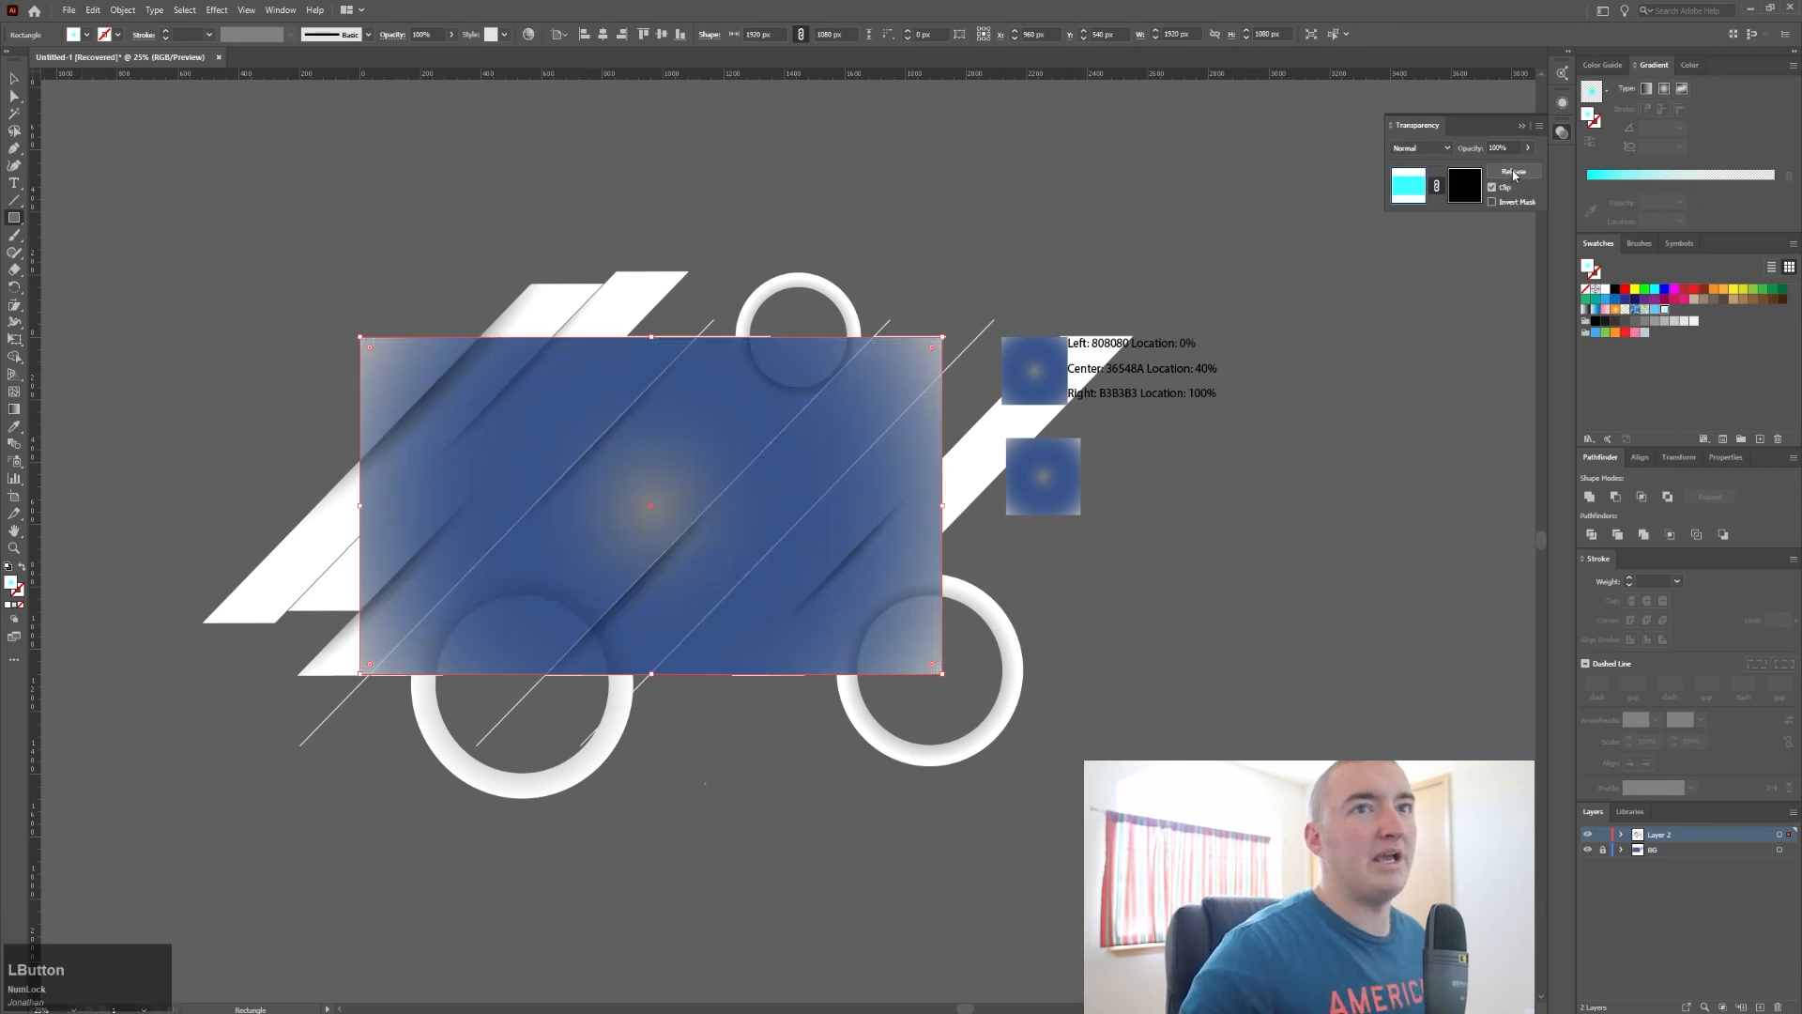
Step: Inside the opacity mask, draw a 1920 by 1080 px rectangle over the artboard and fill it with the White, Black gradient
{"action": "left_click", "coordinate": [1467, 185]}
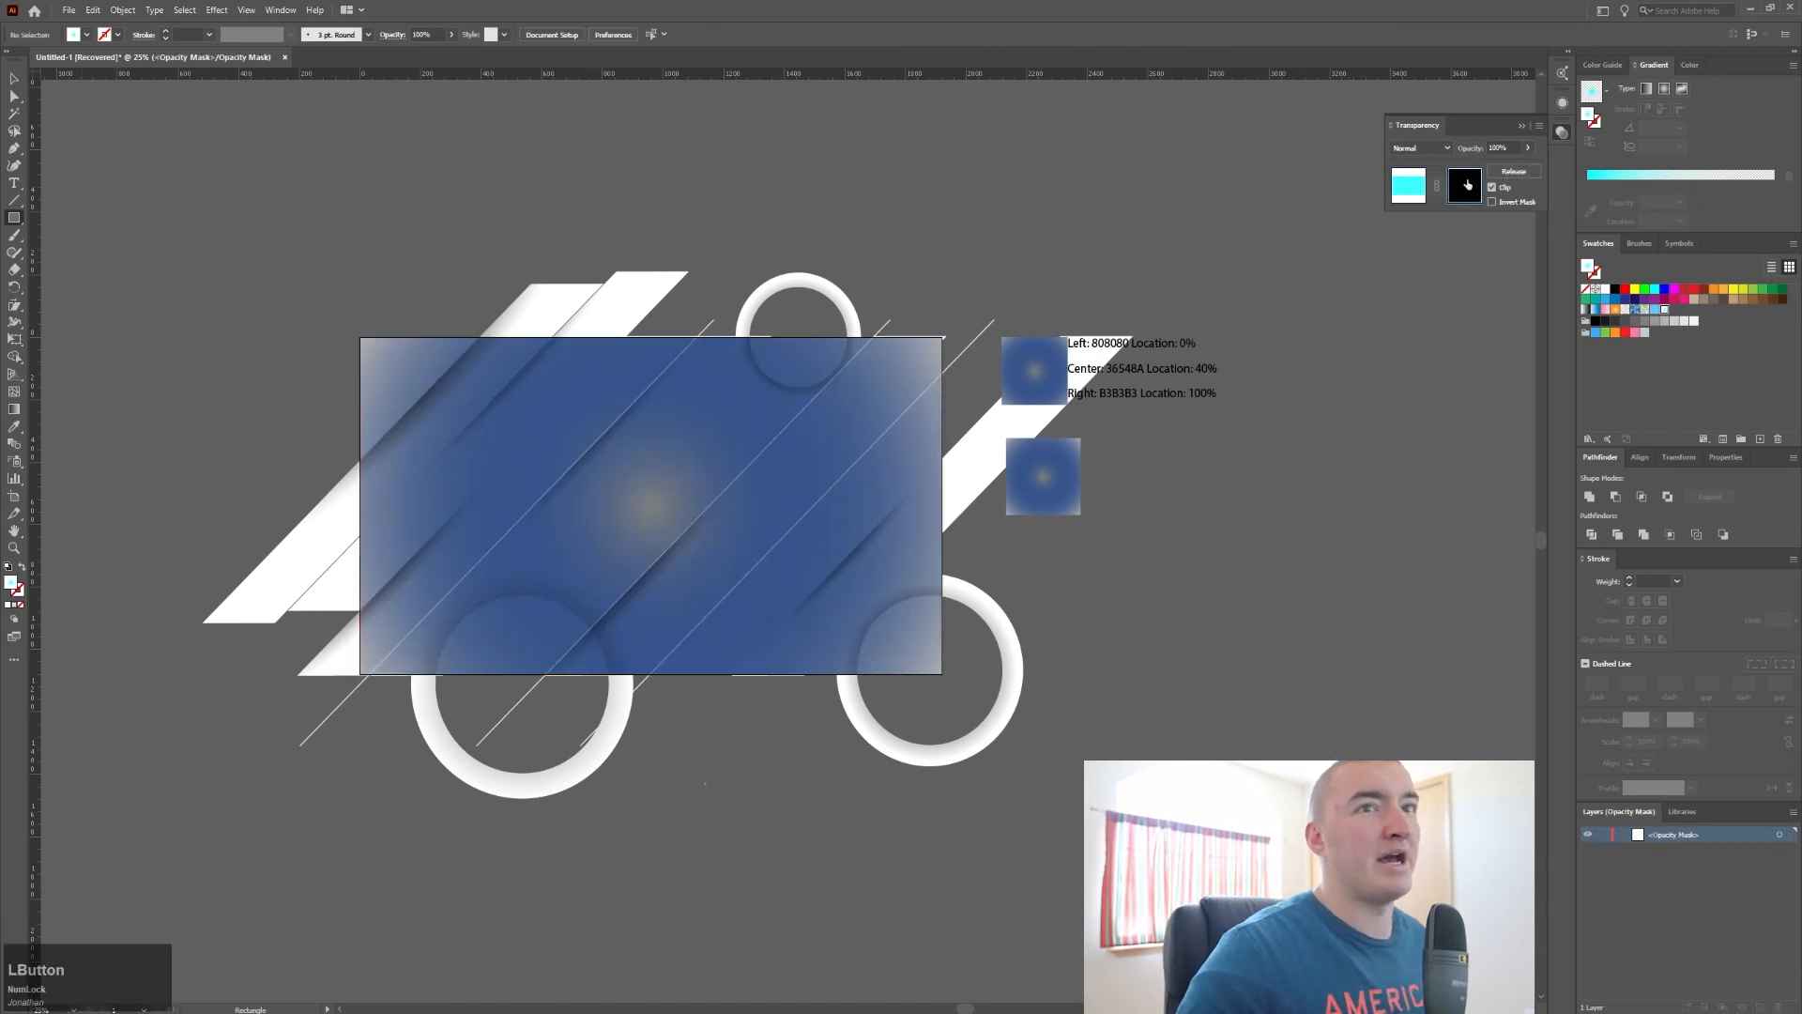
{"action": "left_click", "coordinate": [12, 218]}
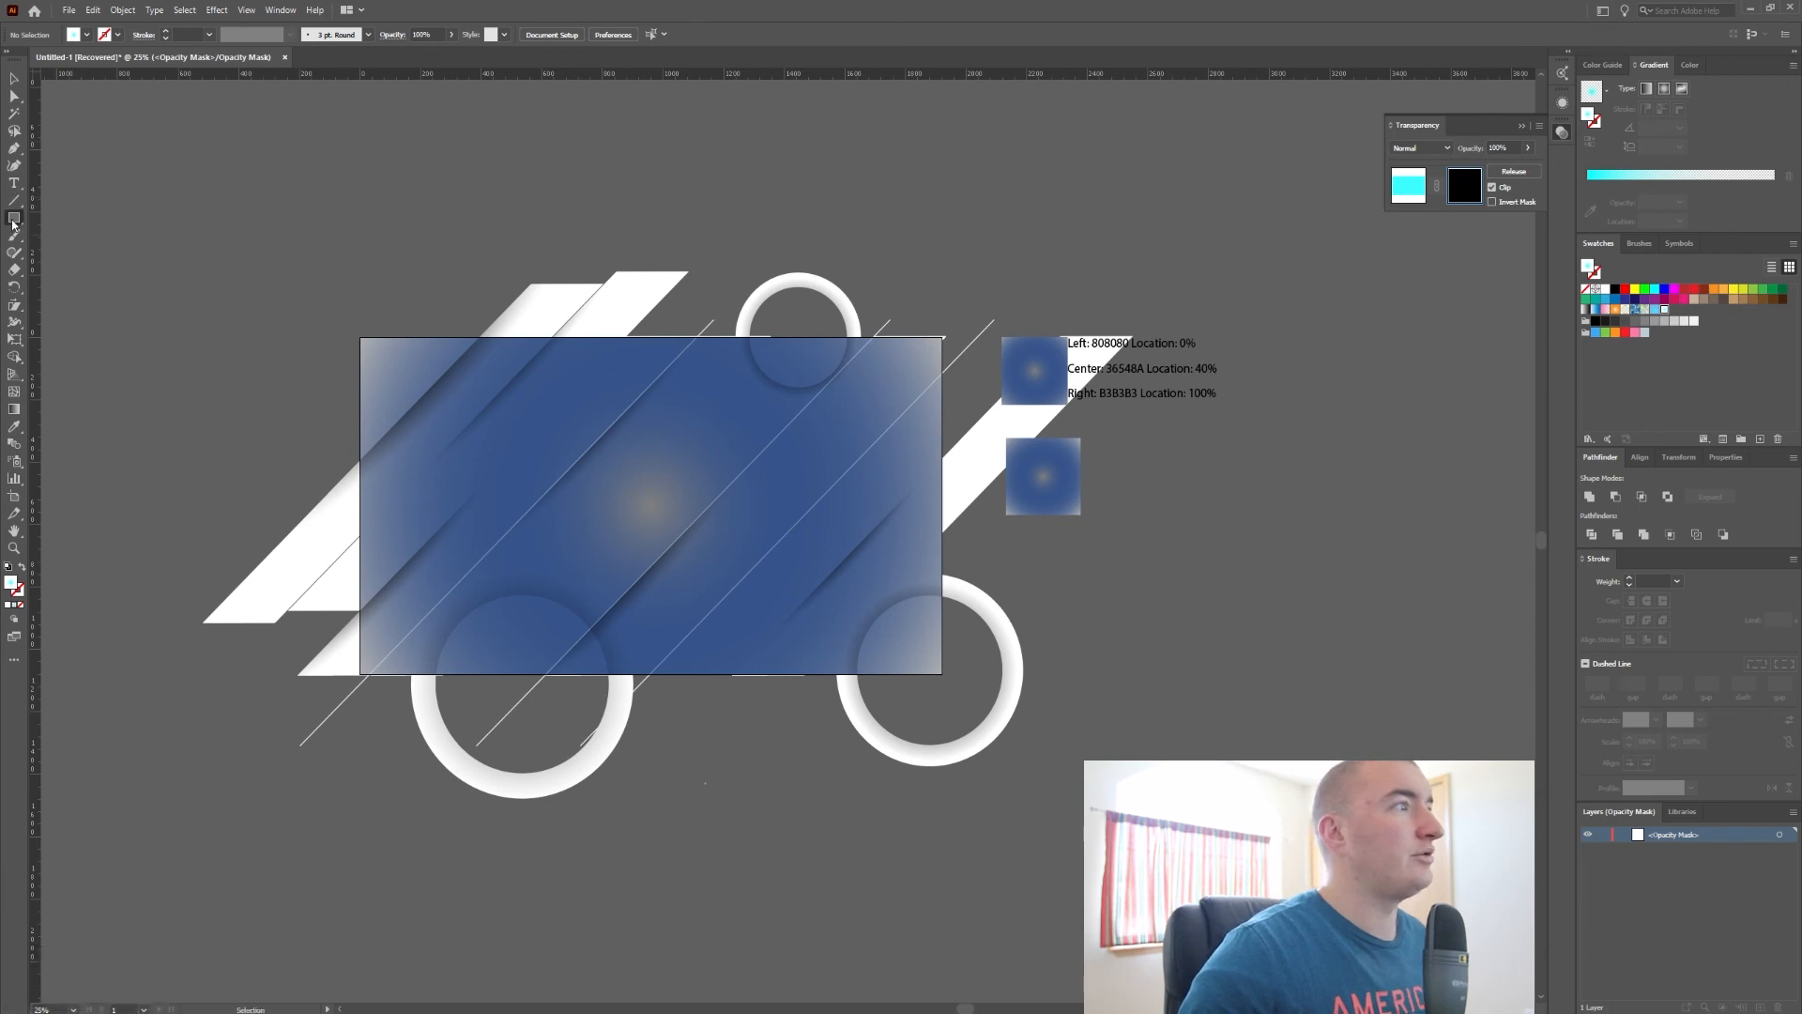
{"action": "left_click_drag", "start_coordinate": [359, 336], "coordinate": [940, 674]}
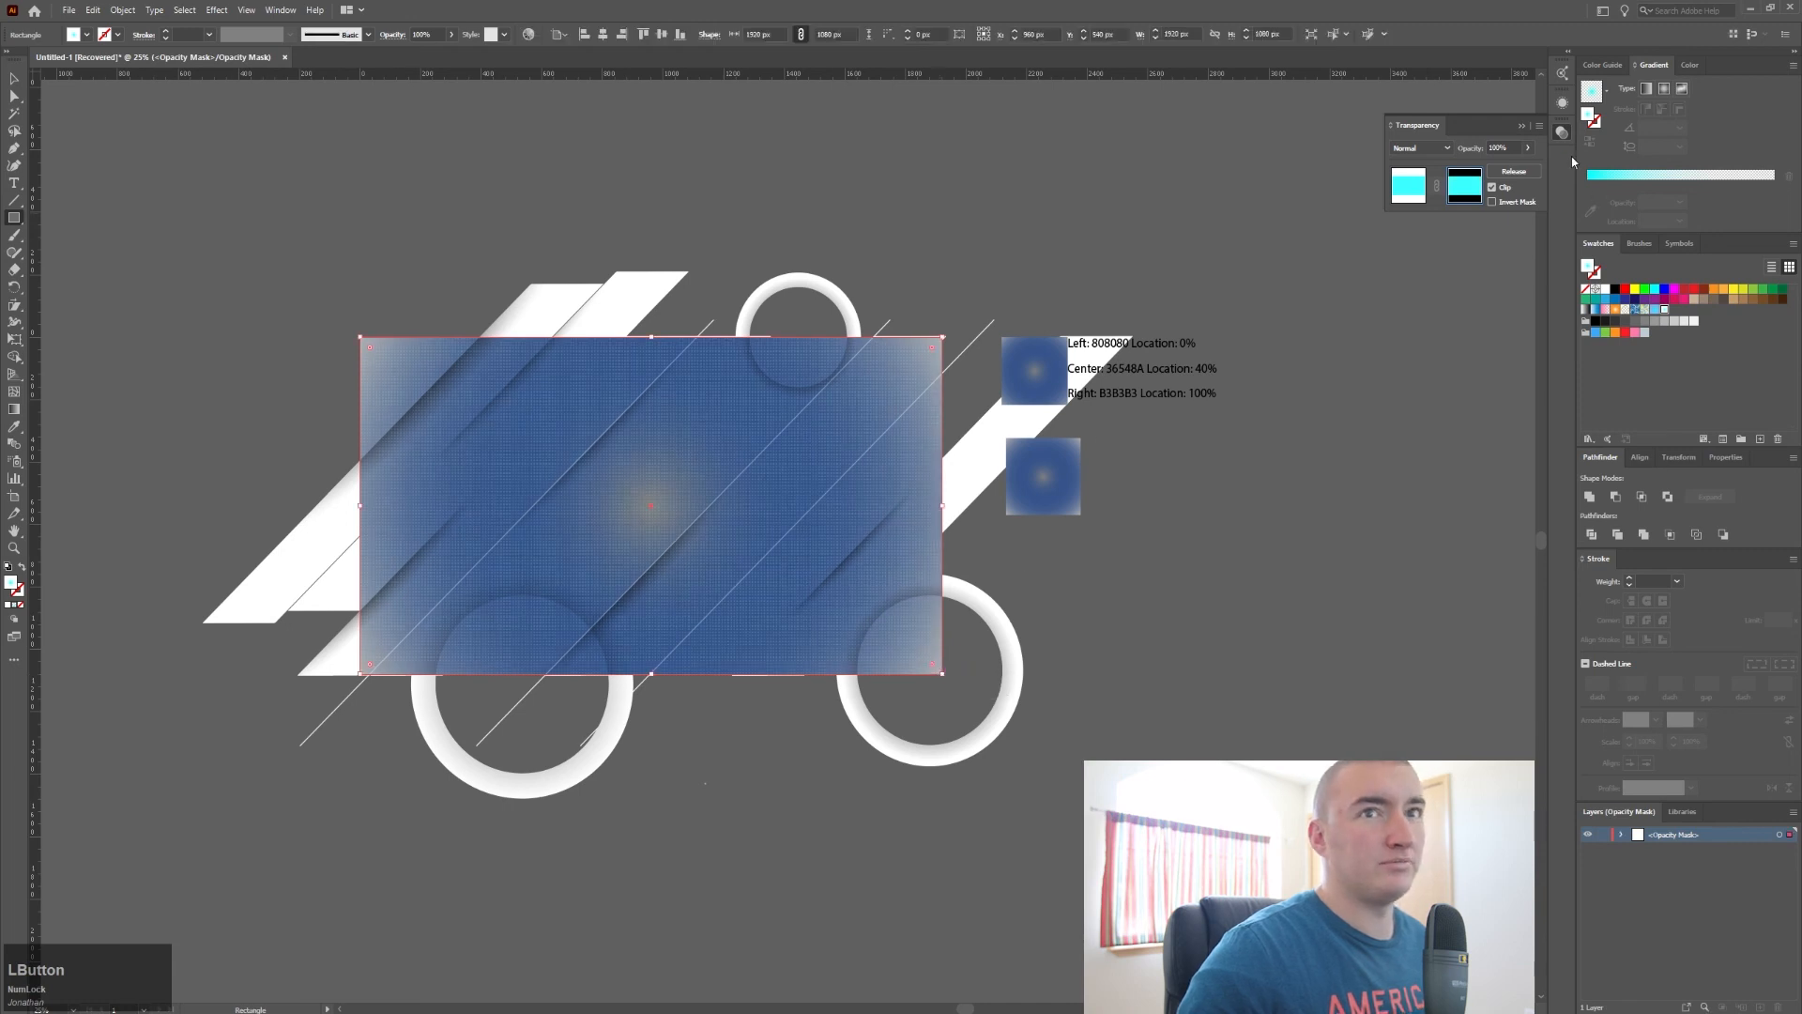
{"action": "left_click", "coordinate": [1606, 91]}
{"action": "scroll", "coordinate": [1511, 140], "scroll_direction": "up", "scroll_amount": 1}
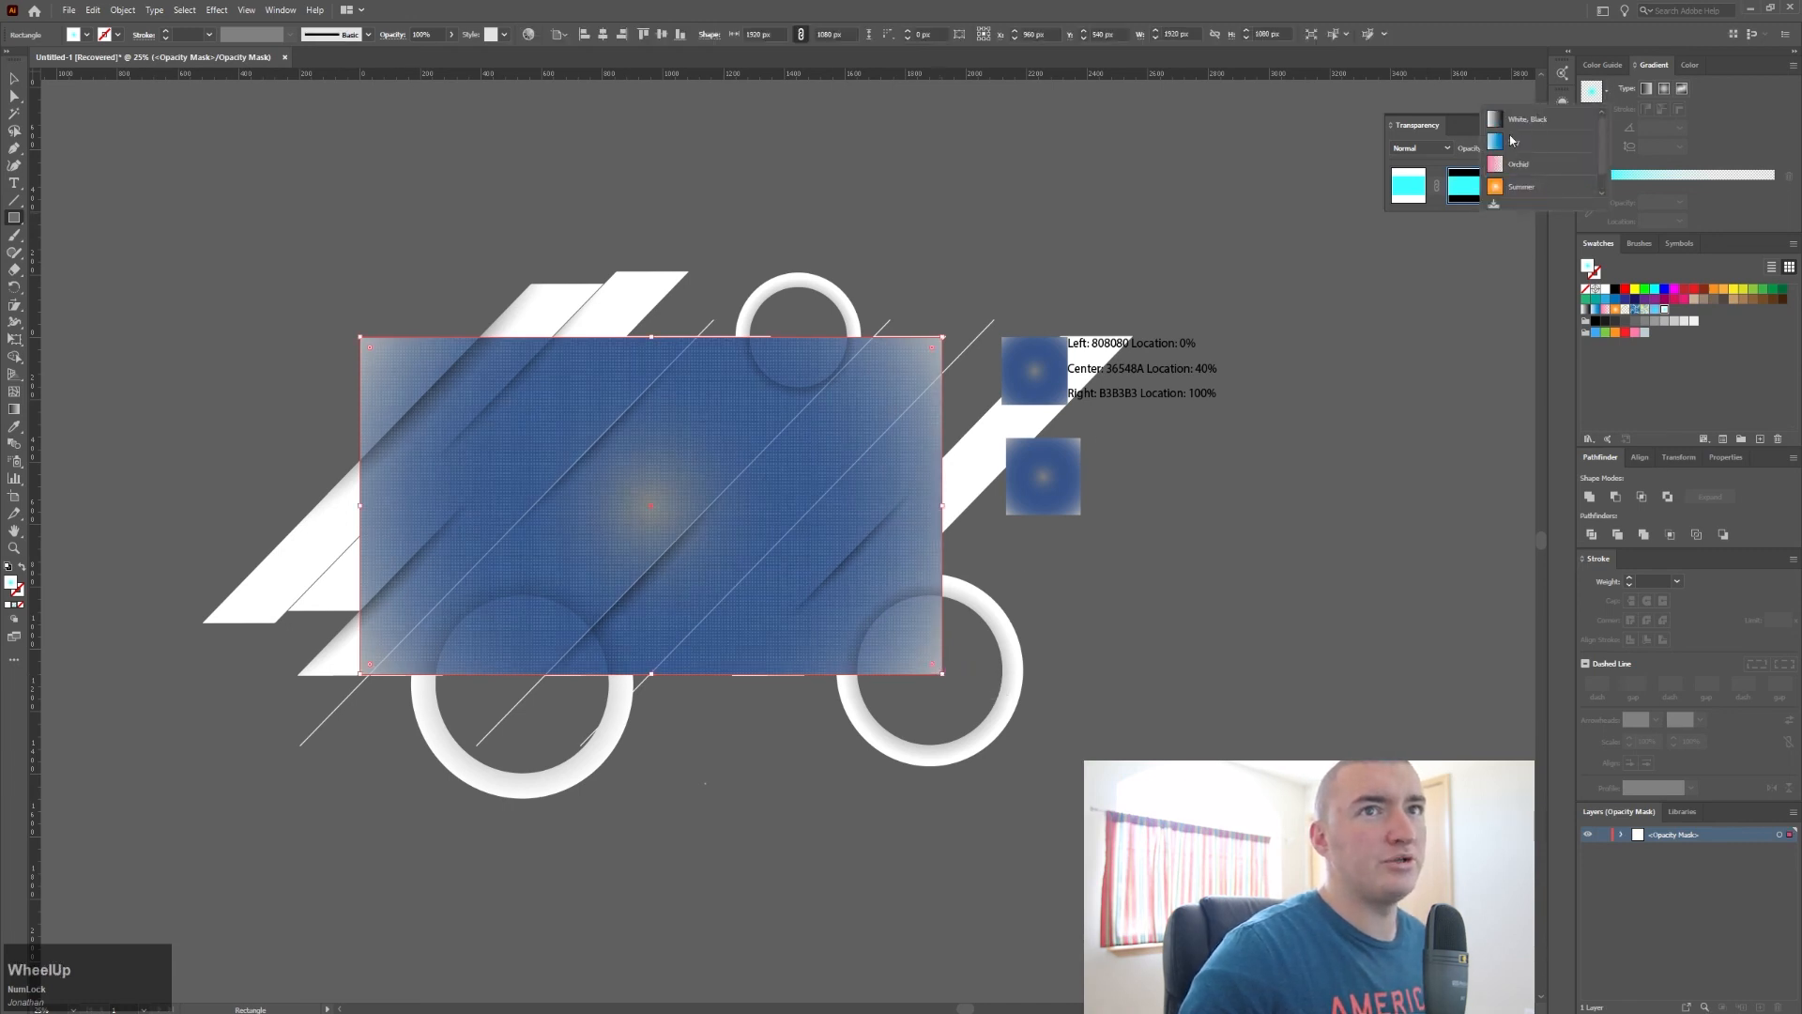
{"action": "left_click", "coordinate": [1522, 122]}
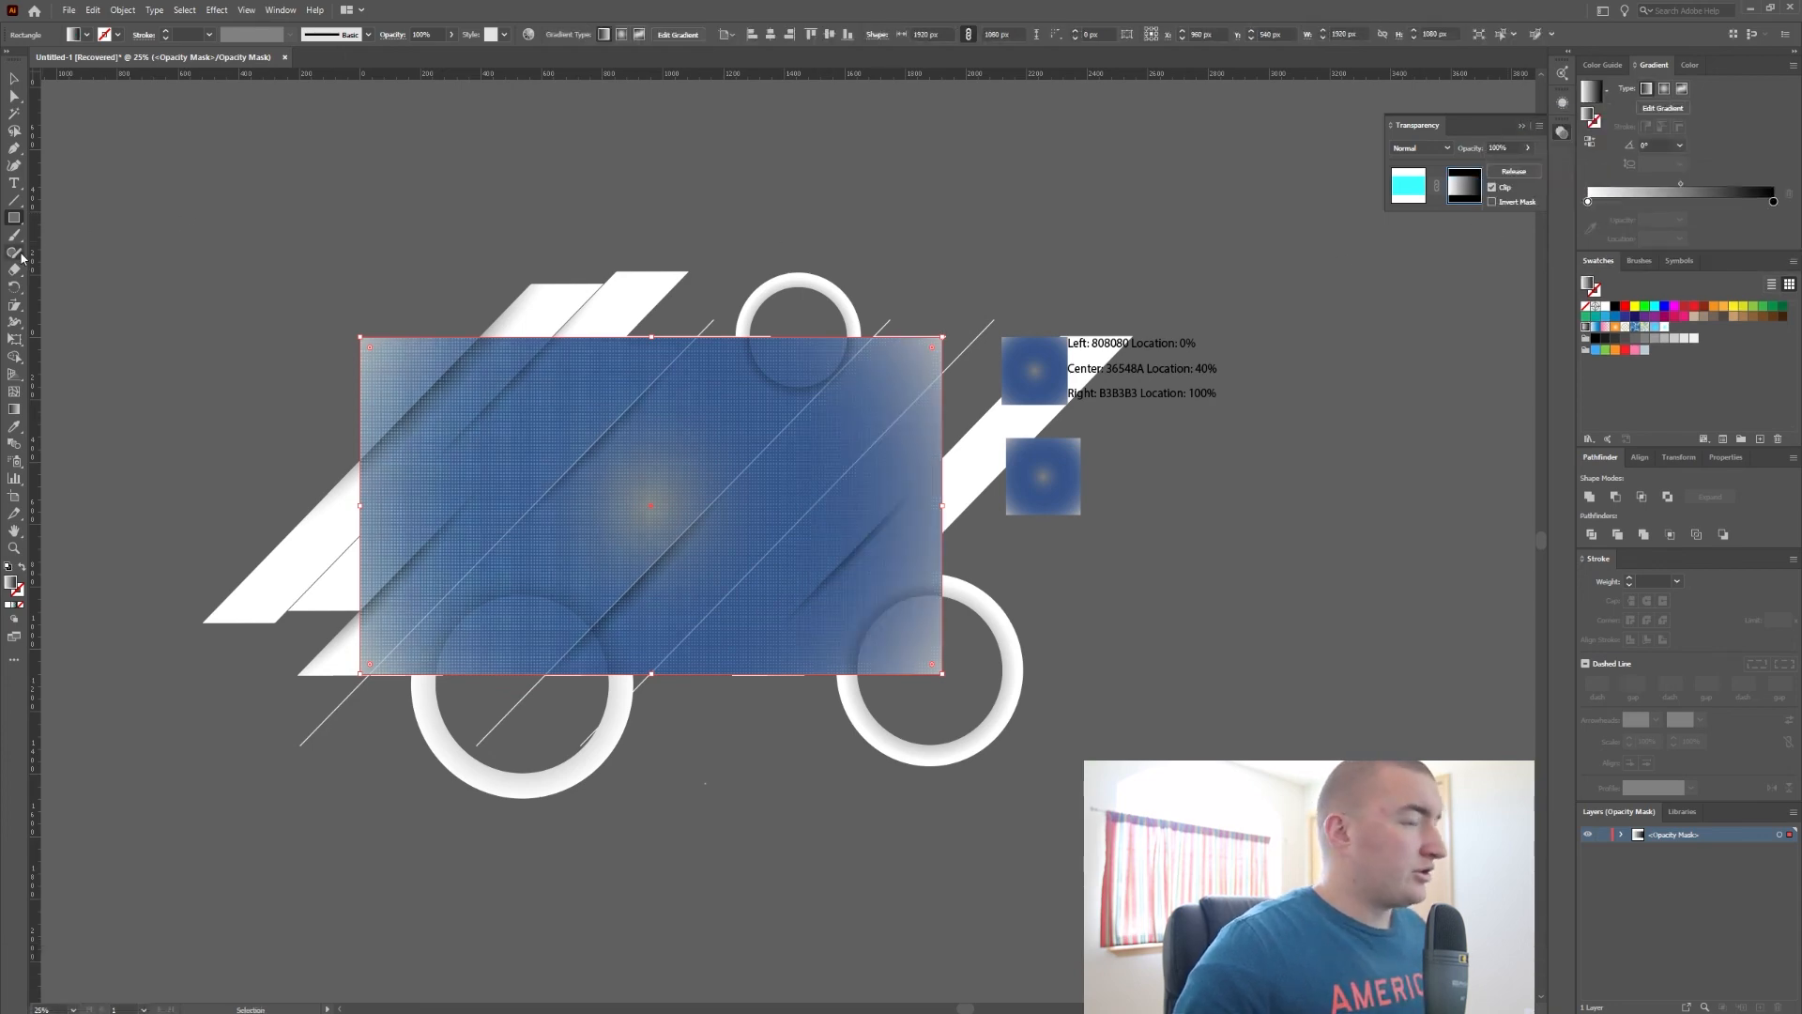
Step: Angle the mask gradient to about 137° so the dots fade in toward the artboard's lower-right corner, and return to the artwork
{"action": "key", "text": "g"}
{"action": "left_click_drag", "start_coordinate": [1040, 751], "coordinate": [819, 493]}
{"action": "left_click_drag", "start_coordinate": [957, 508], "coordinate": [697, 556]}
{"action": "left_click_drag", "start_coordinate": [1012, 756], "coordinate": [738, 497]}
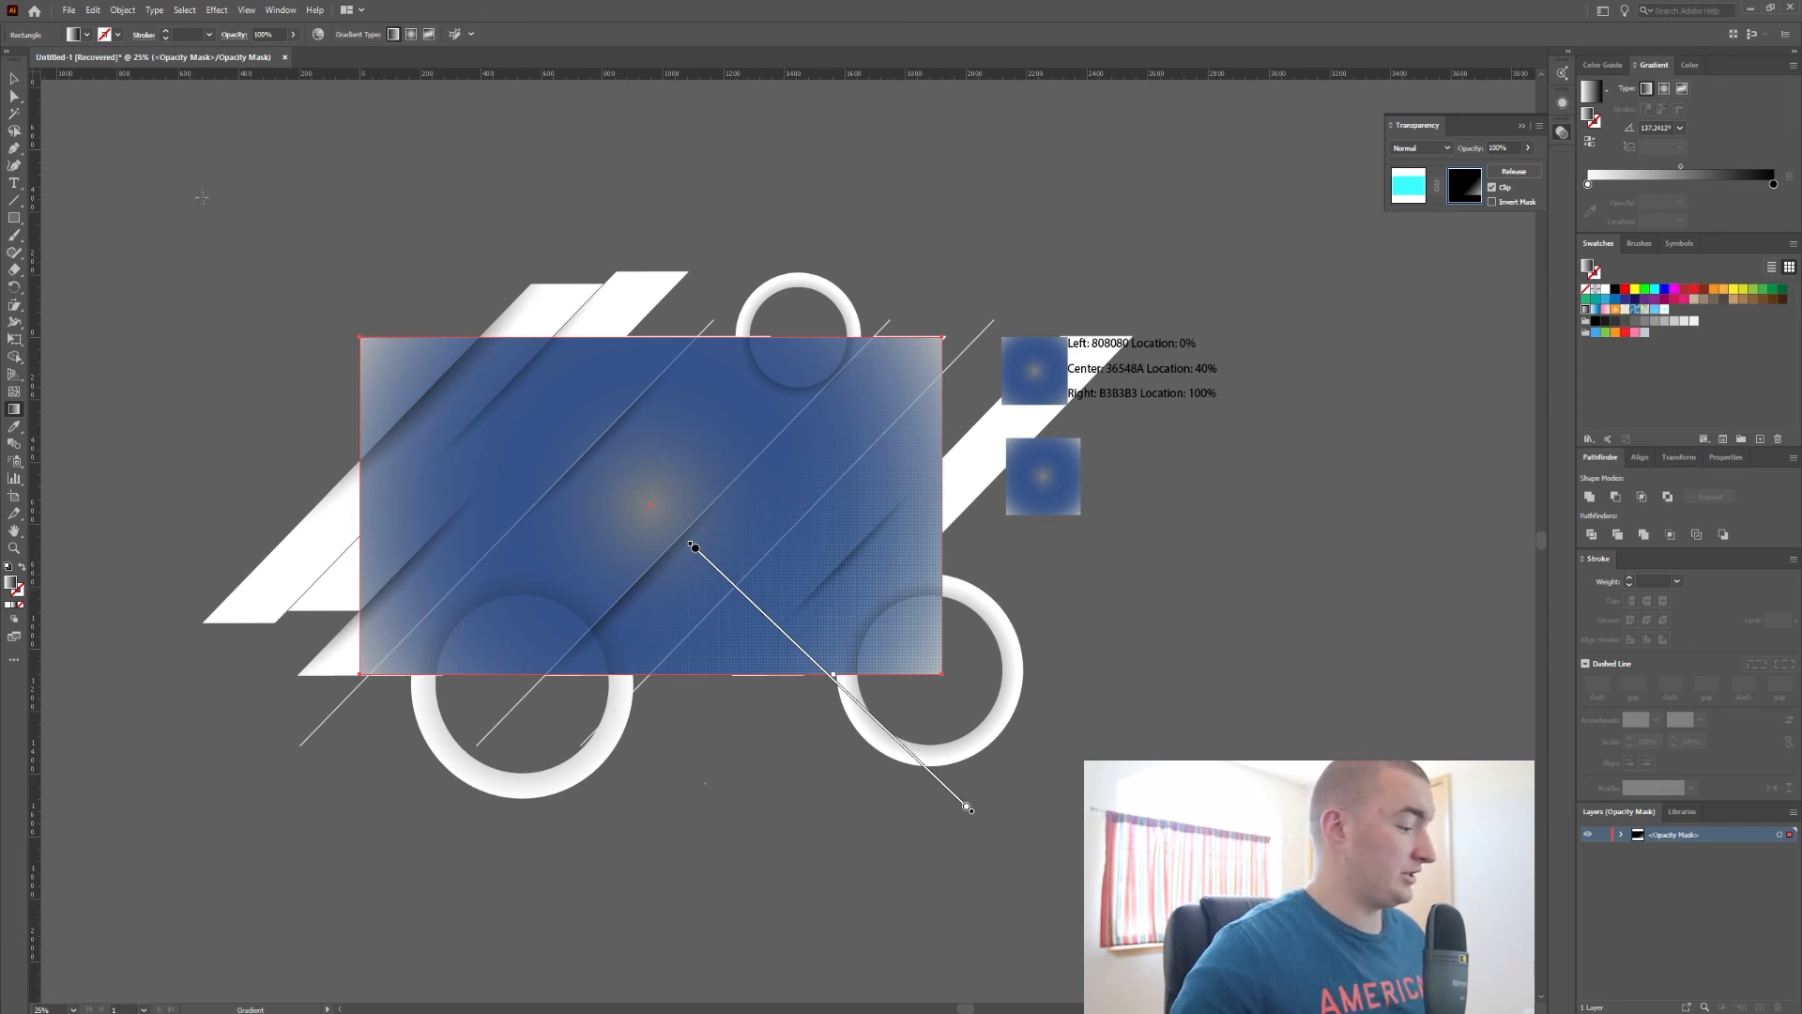
{"action": "key", "text": "v"}
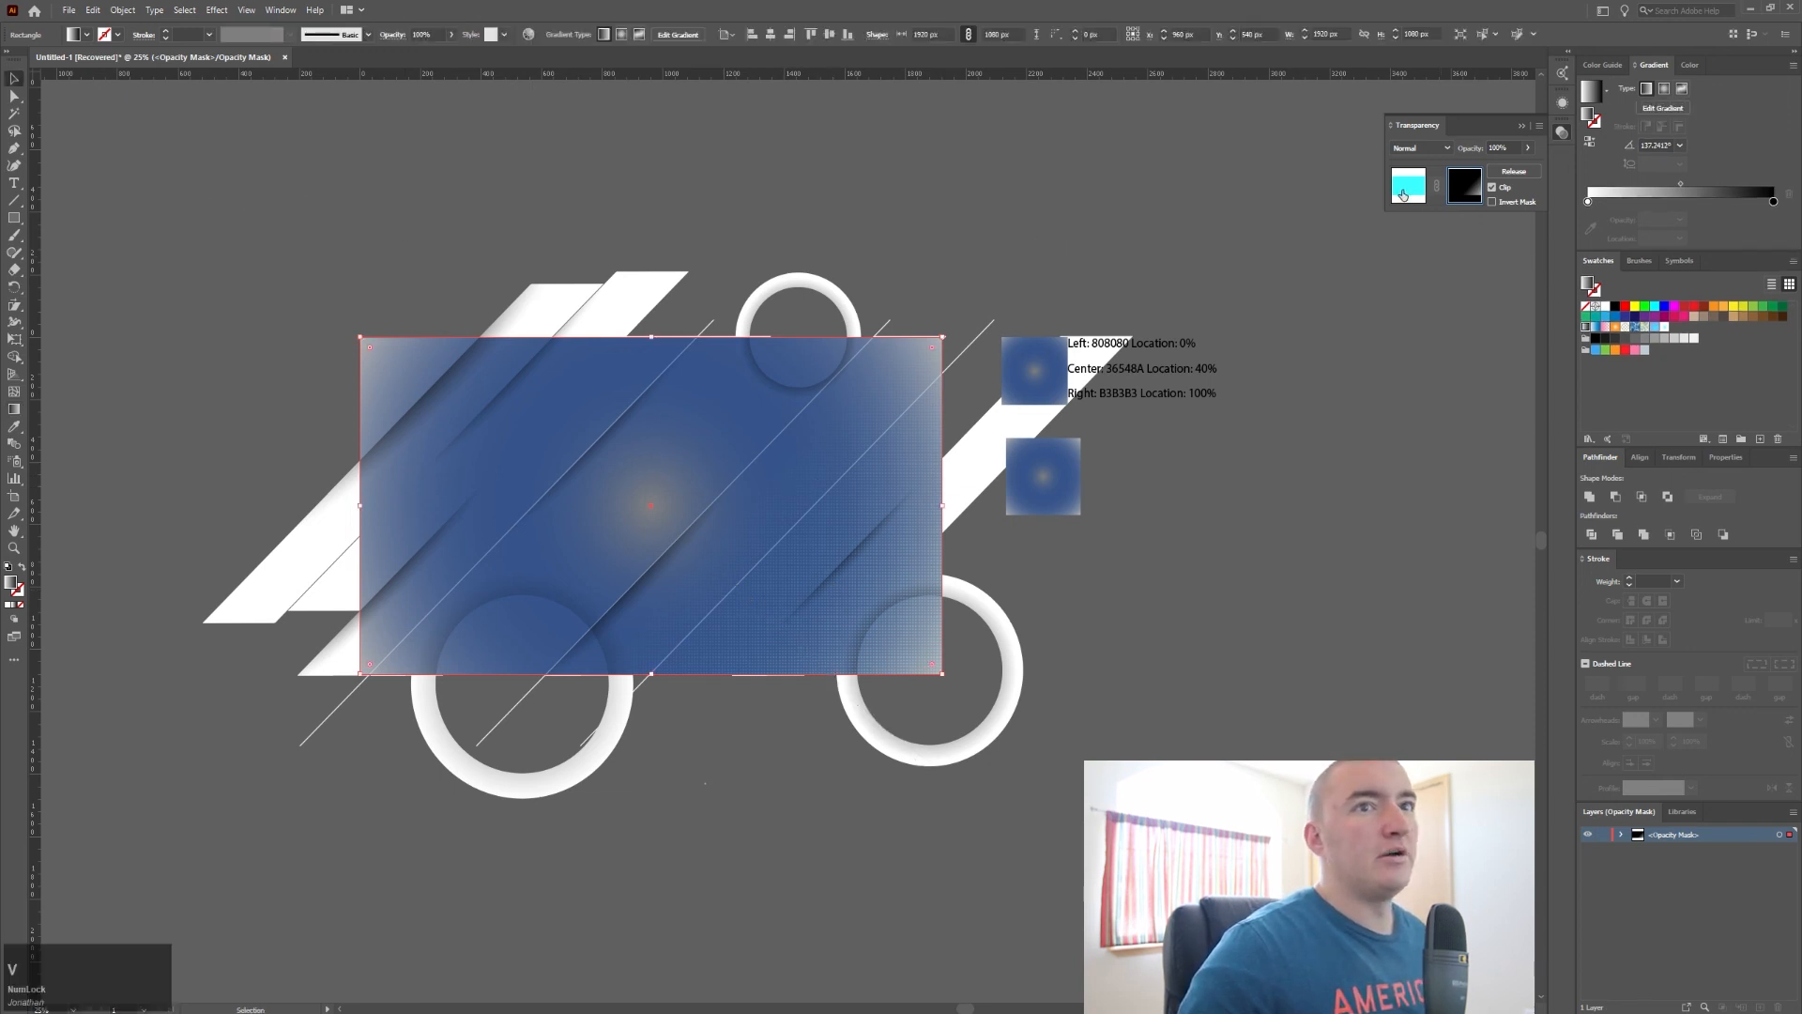
{"action": "left_click", "coordinate": [1403, 193]}
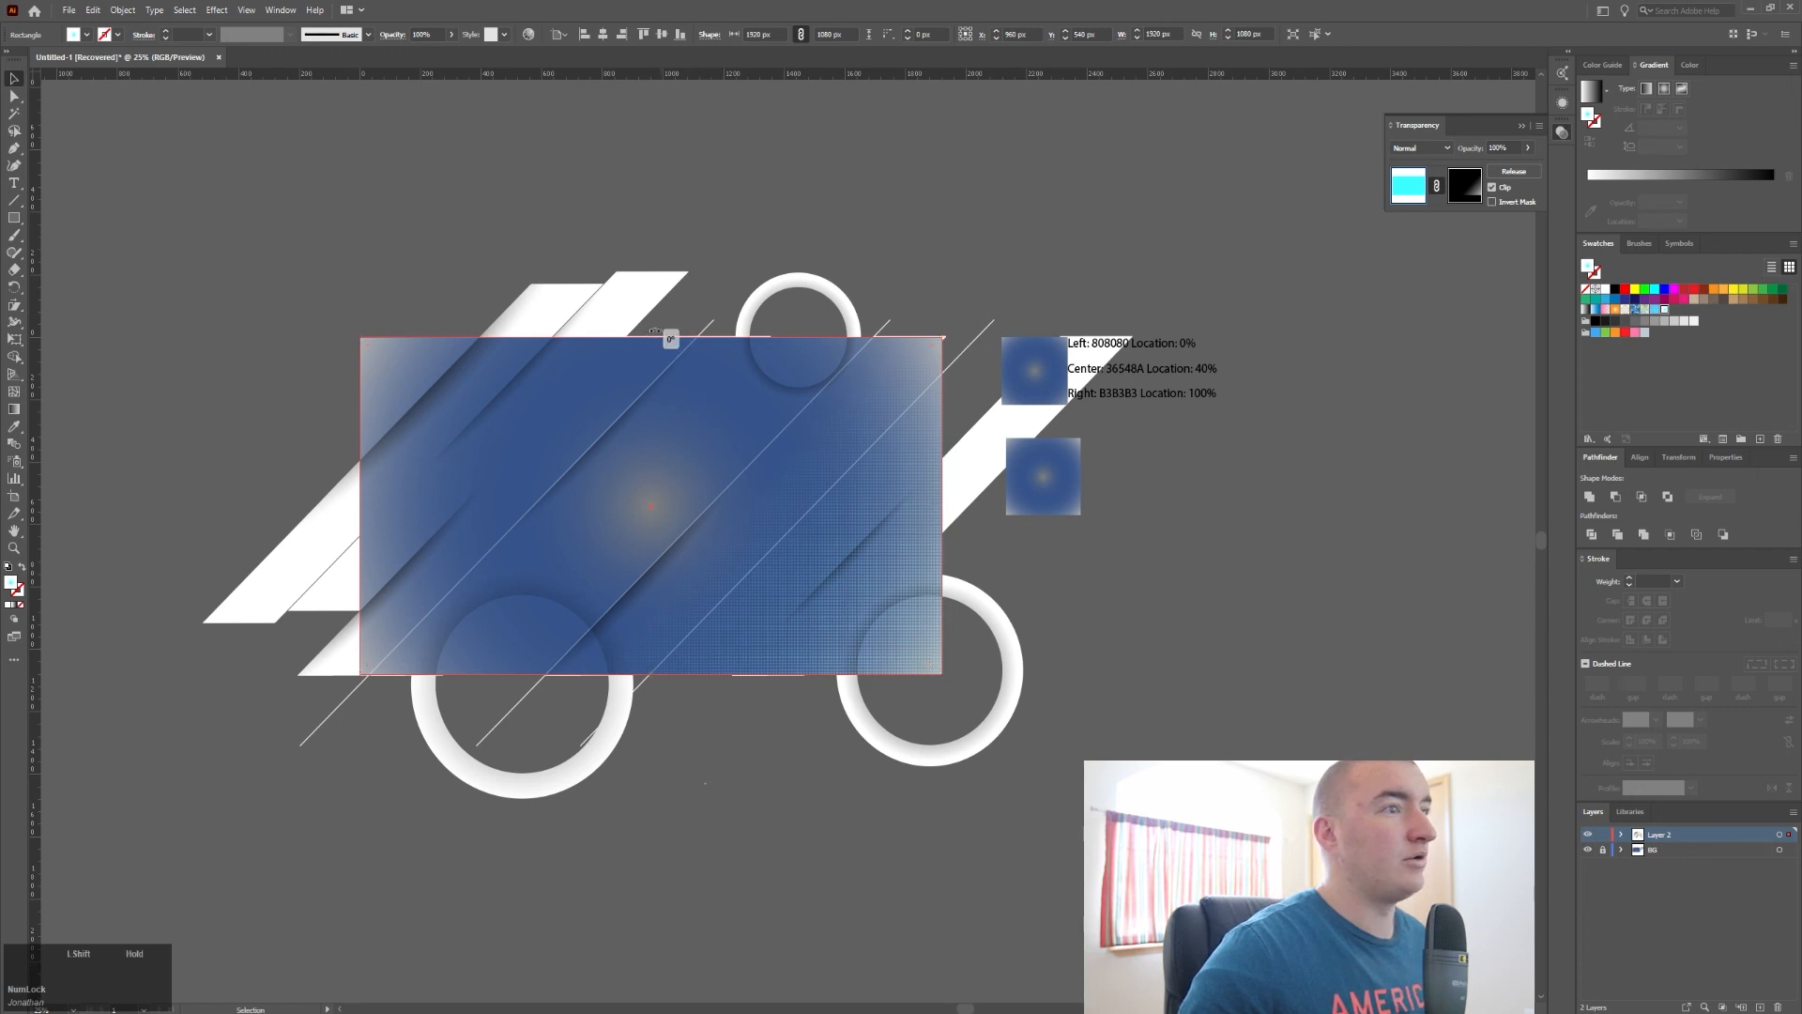
Step: Add a copy of the masked pattern rotated 180° to cover the upper-left corner, group both patterns in place, and deselect them
{"action": "left_click_drag", "start_coordinate": [684, 335], "coordinate": [797, 572]}
{"action": "key", "text": "Escape"}
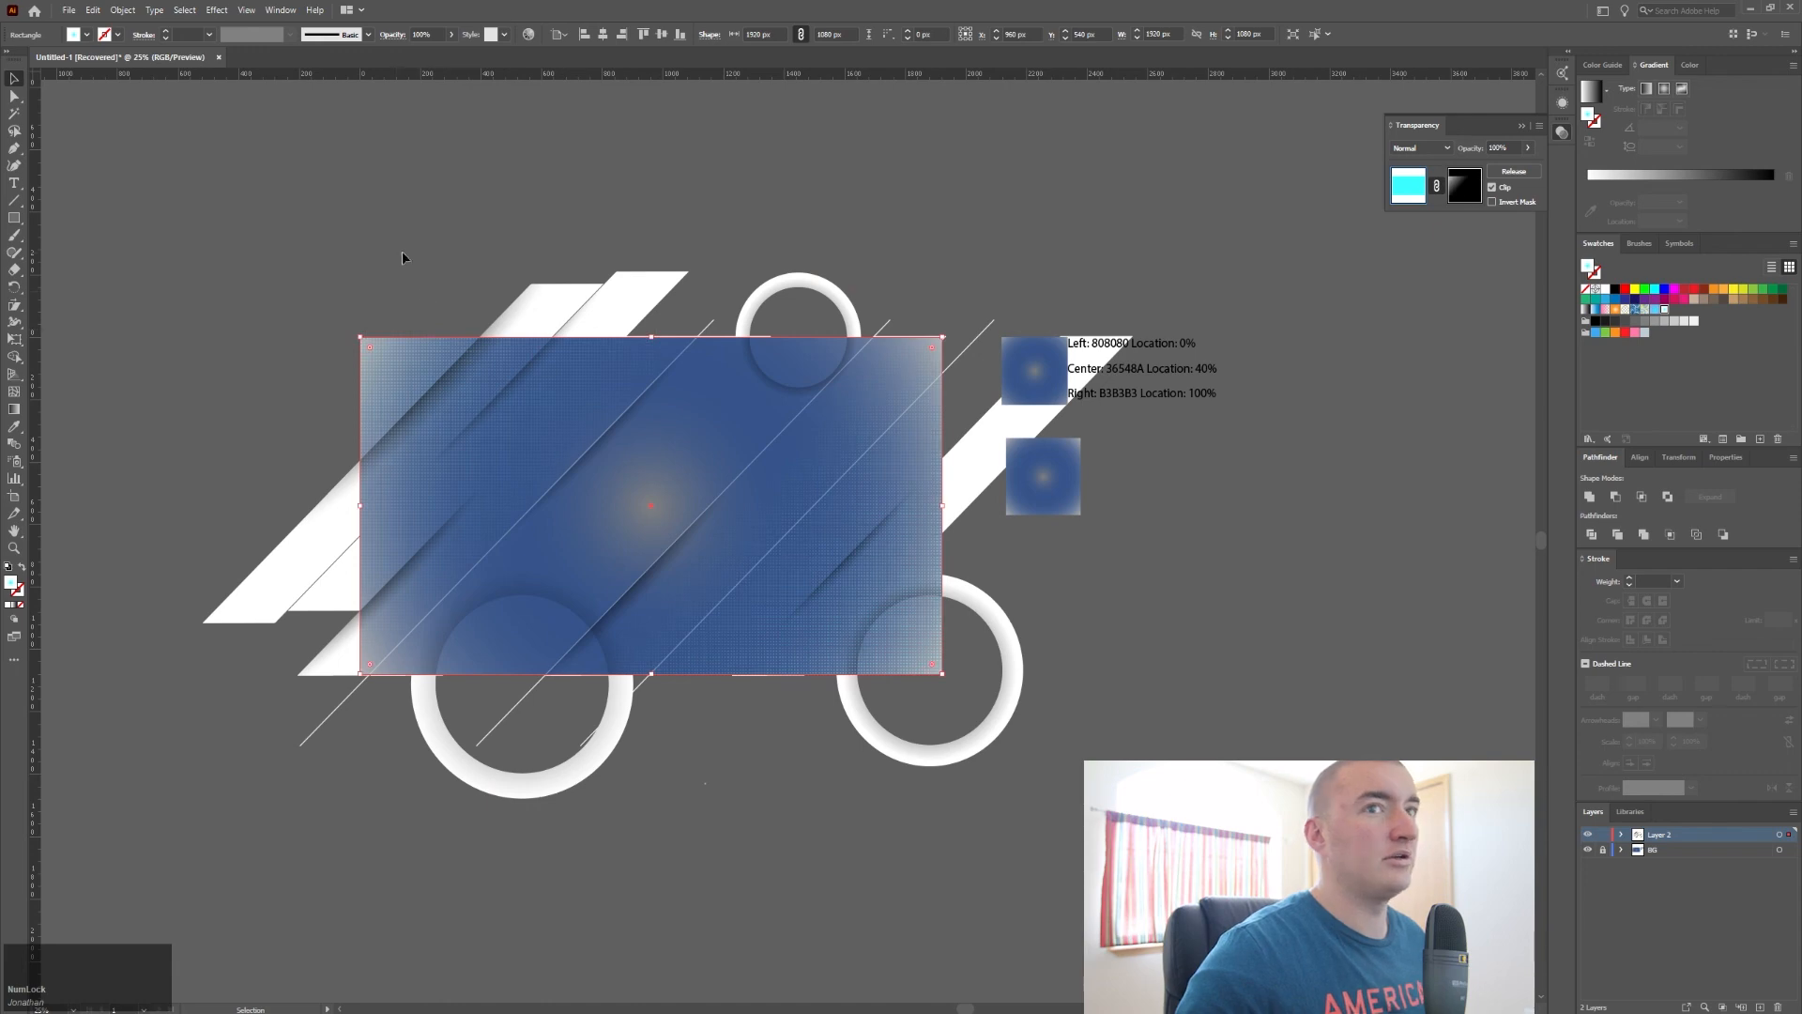
{"action": "left_click", "coordinate": [1315, 36]}
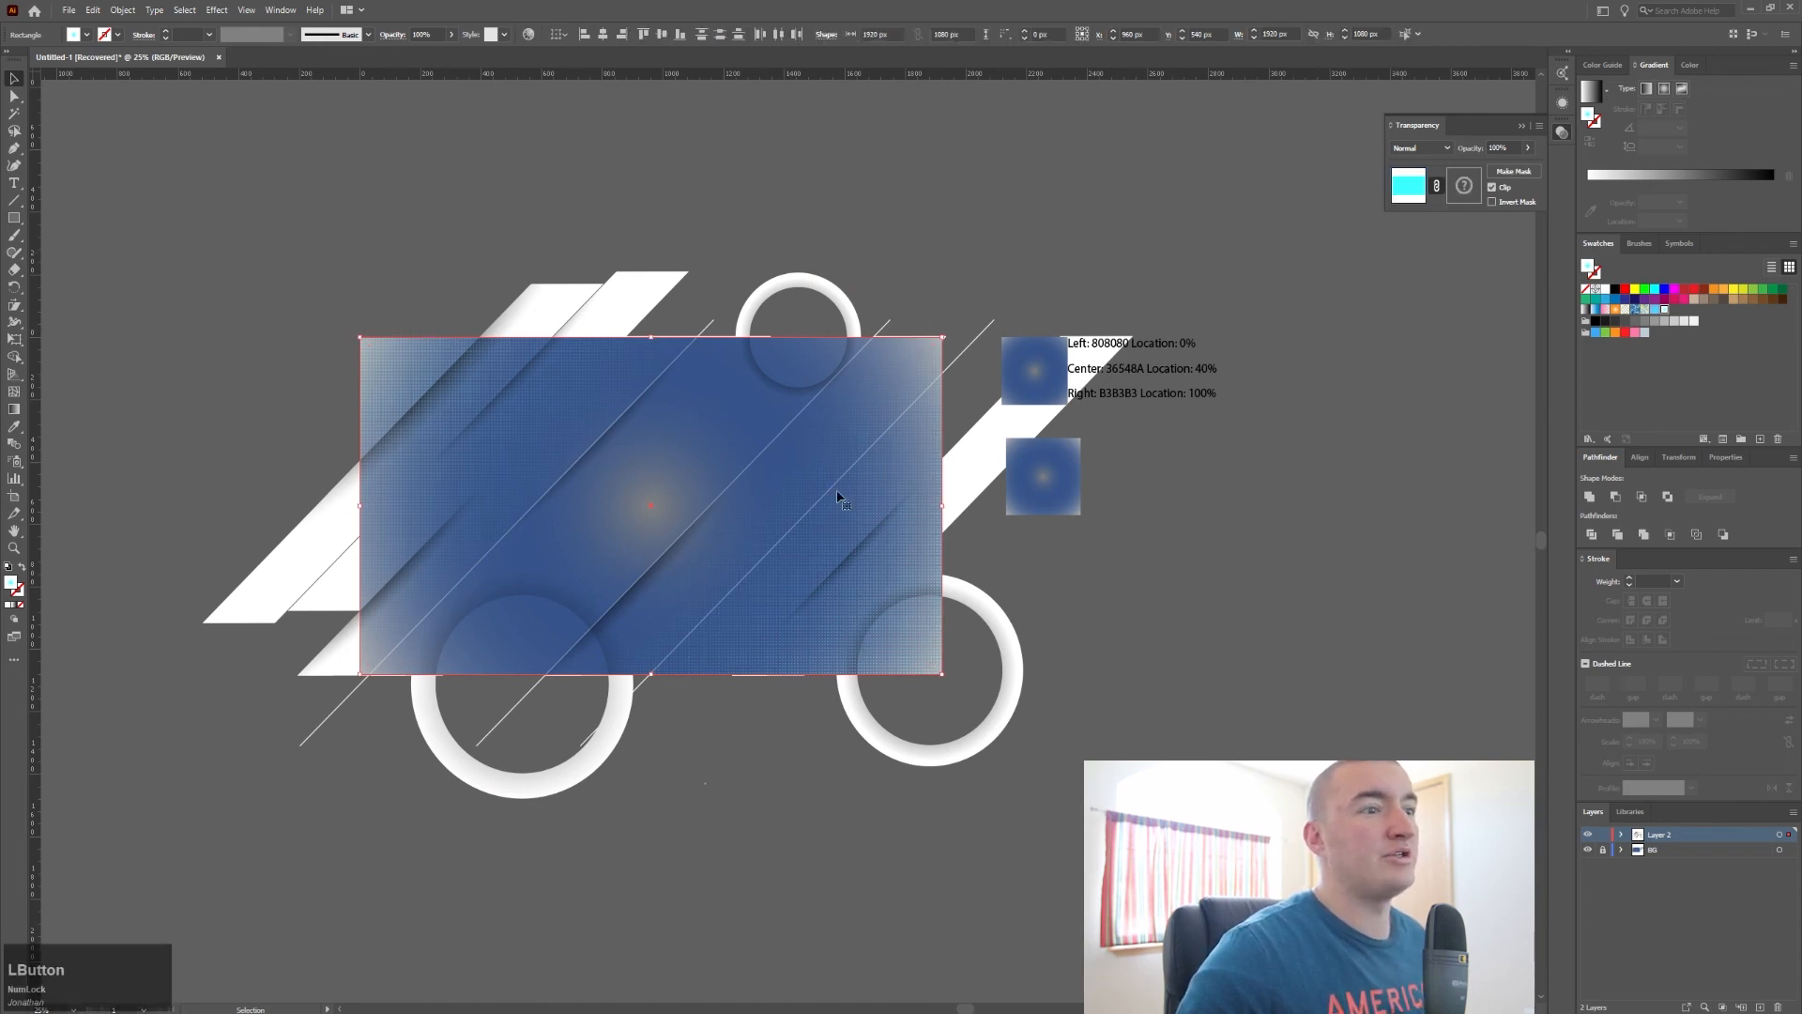
{"action": "right_click", "coordinate": [814, 532]}
{"action": "left_click", "coordinate": [860, 606]}
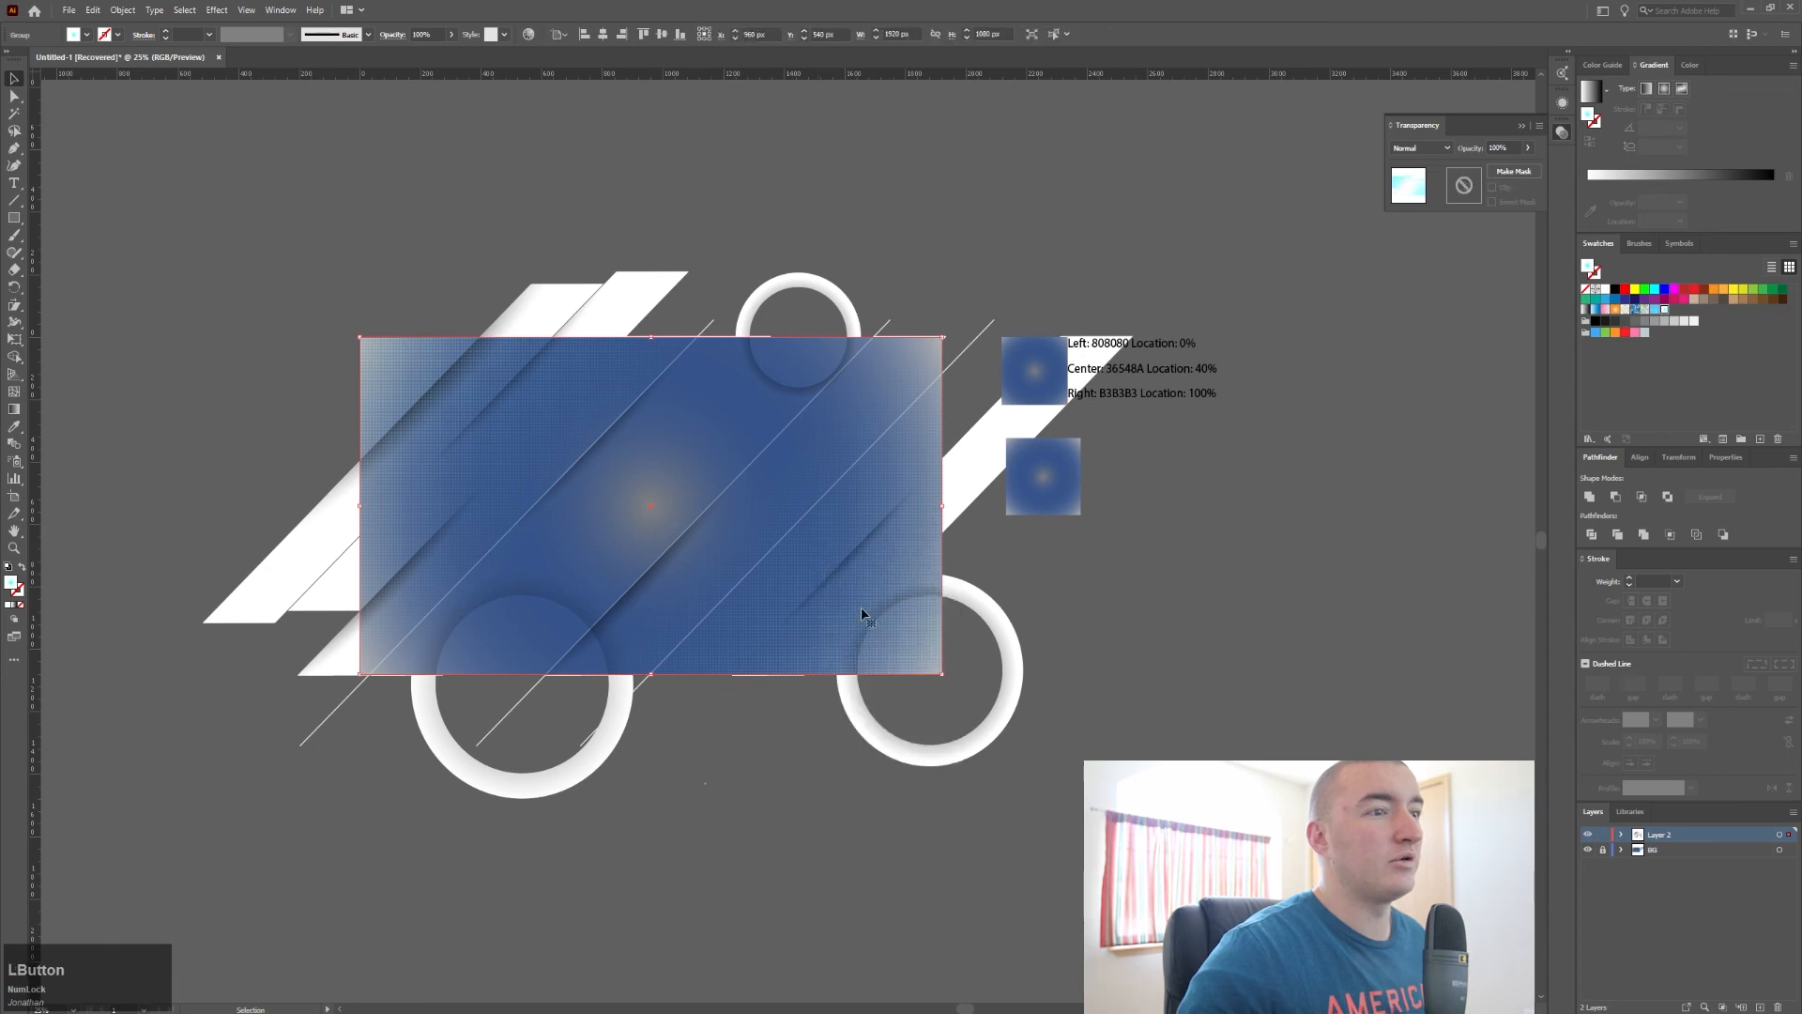
{"action": "mouse_move", "coordinate": [869, 571]}
{"action": "left_mouse_down"}
{"action": "mouse_move", "coordinate": [832, 539]}
{"action": "mouse_move", "coordinate": [821, 548]}
{"action": "mouse_move", "coordinate": [864, 585]}
{"action": "mouse_move", "coordinate": [818, 556]}
{"action": "mouse_move", "coordinate": [860, 559]}
{"action": "left_mouse_up"}
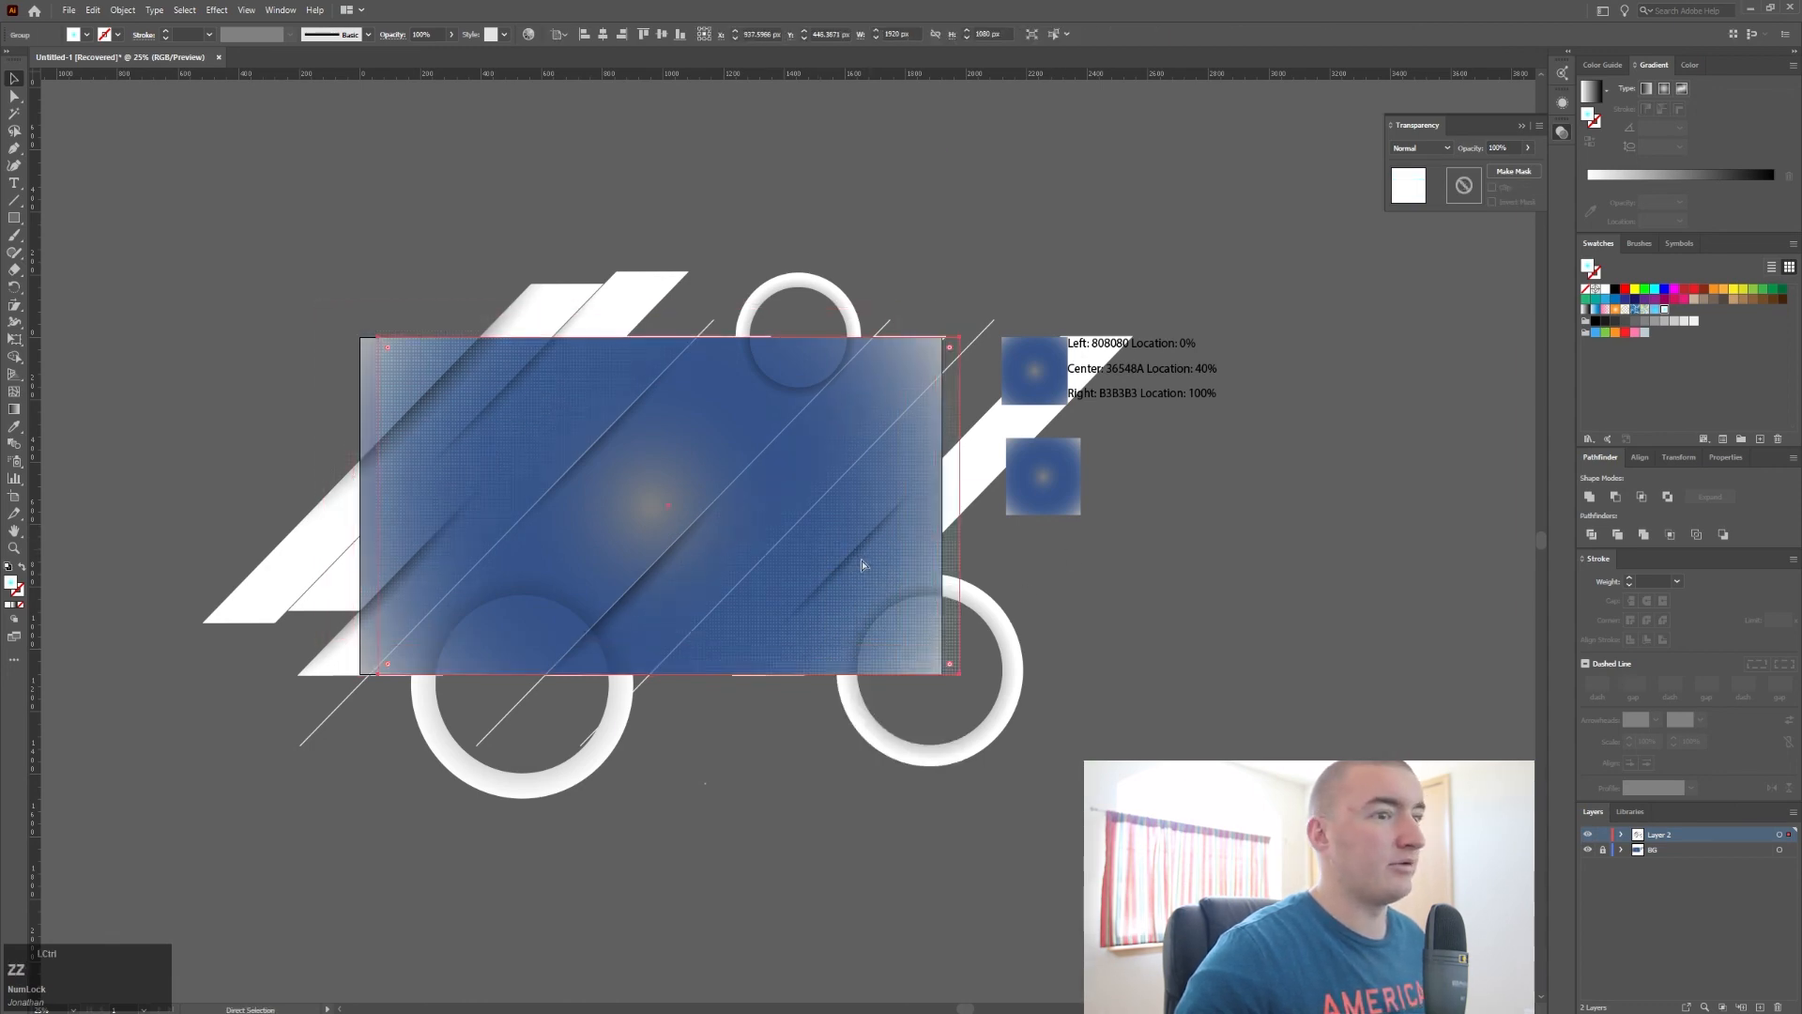
{"action": "left_click", "coordinate": [1166, 600]}
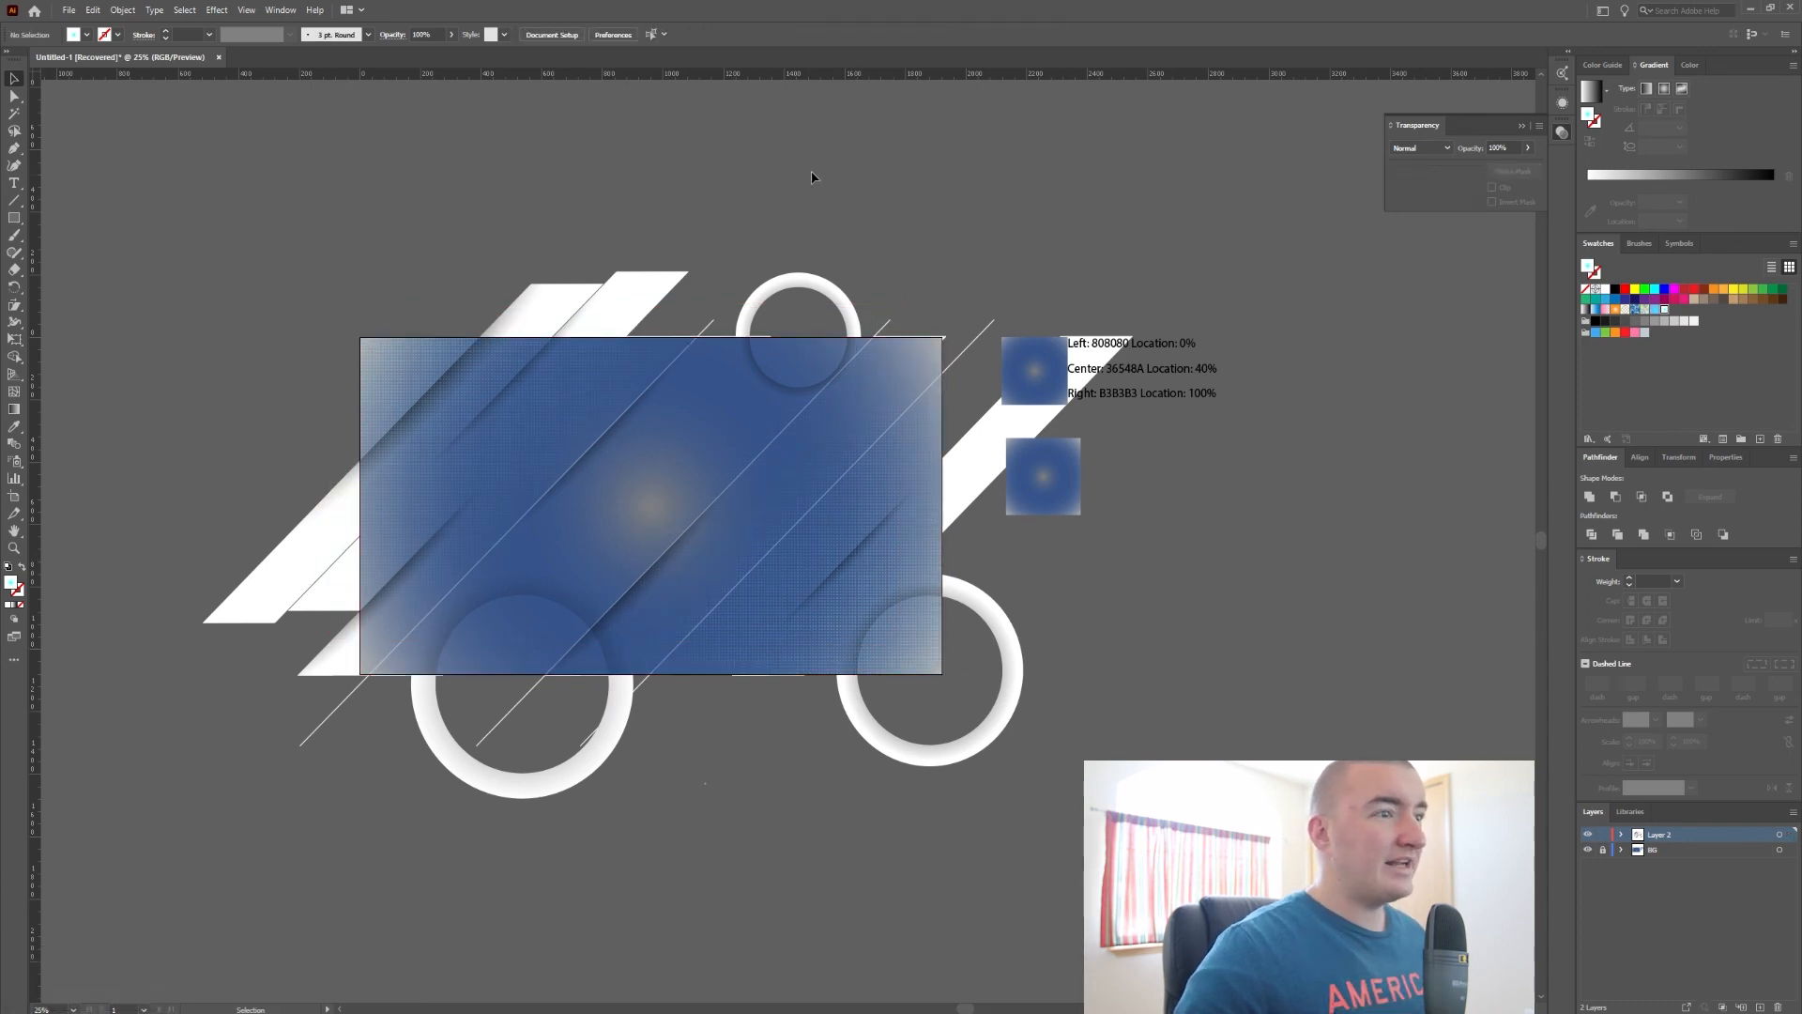
Step: Draw a 1920 by 1080 px rectangle exactly covering the artboard with a white FFFFFF fill and no stroke
{"action": "scroll", "coordinate": [680, 425], "scroll_direction": "up", "scroll_amount": 1, "text": "alt"}
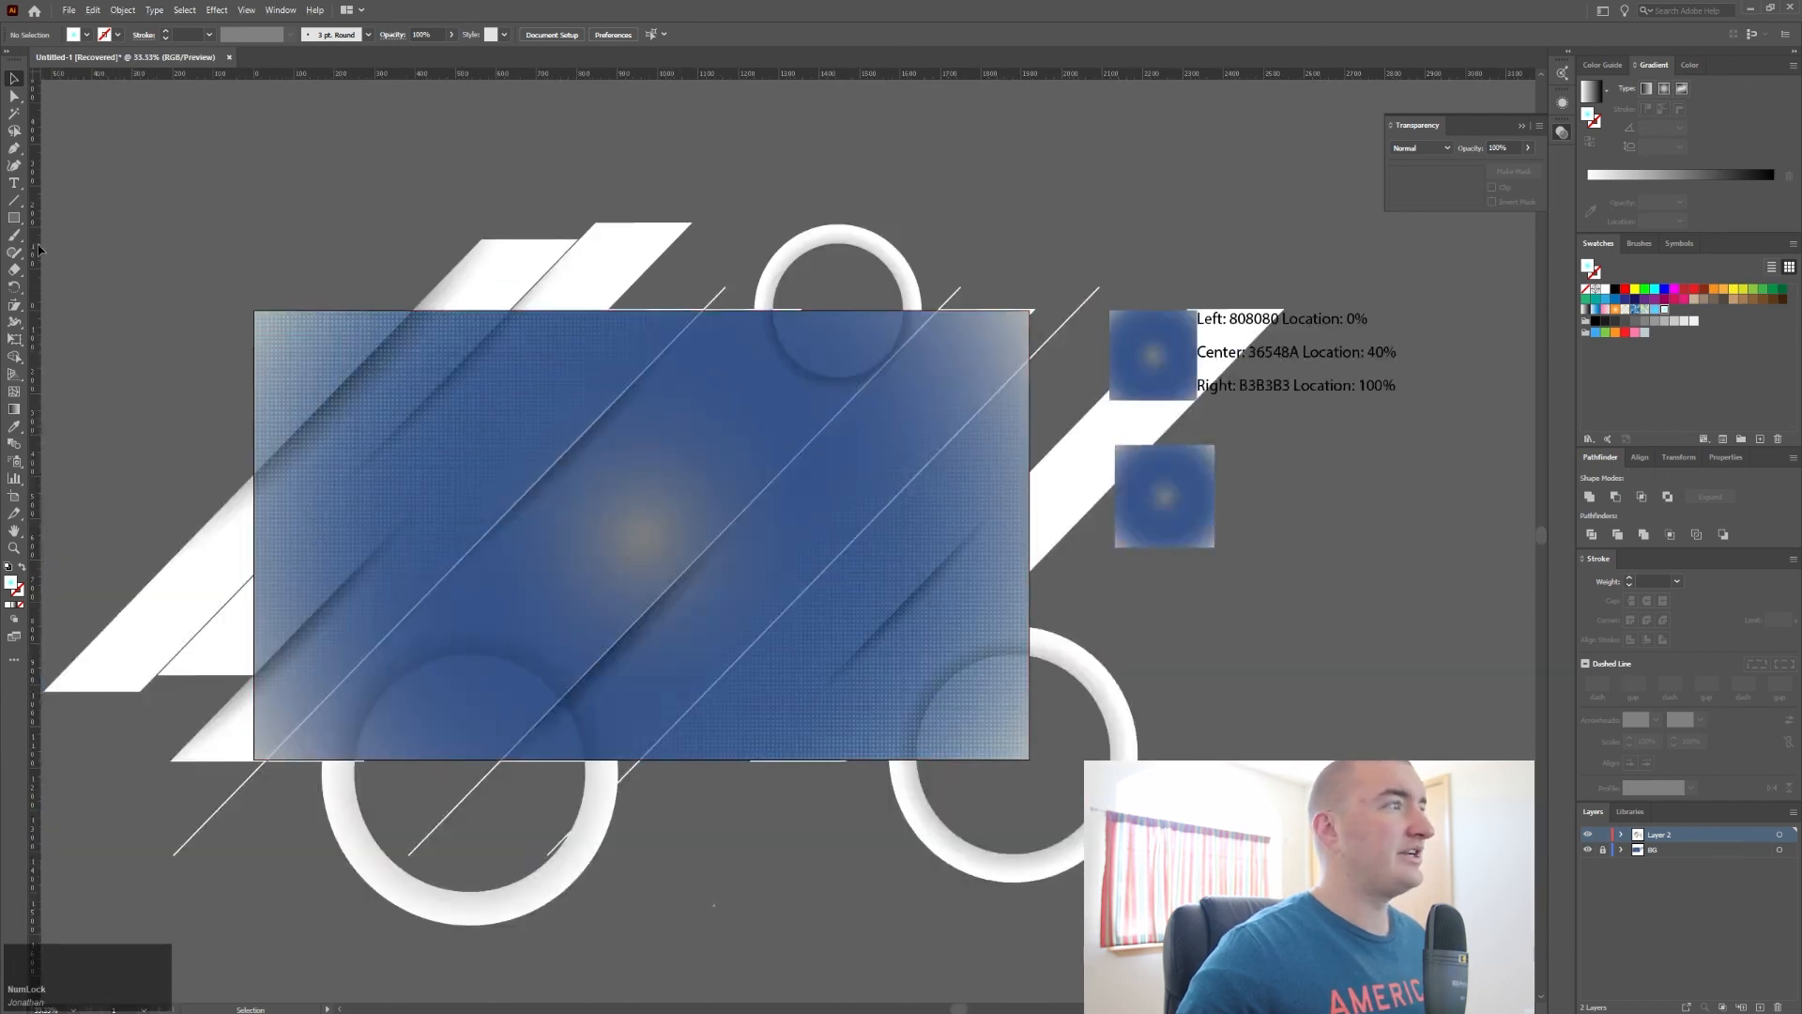
{"action": "right_click", "coordinate": [14, 219]}
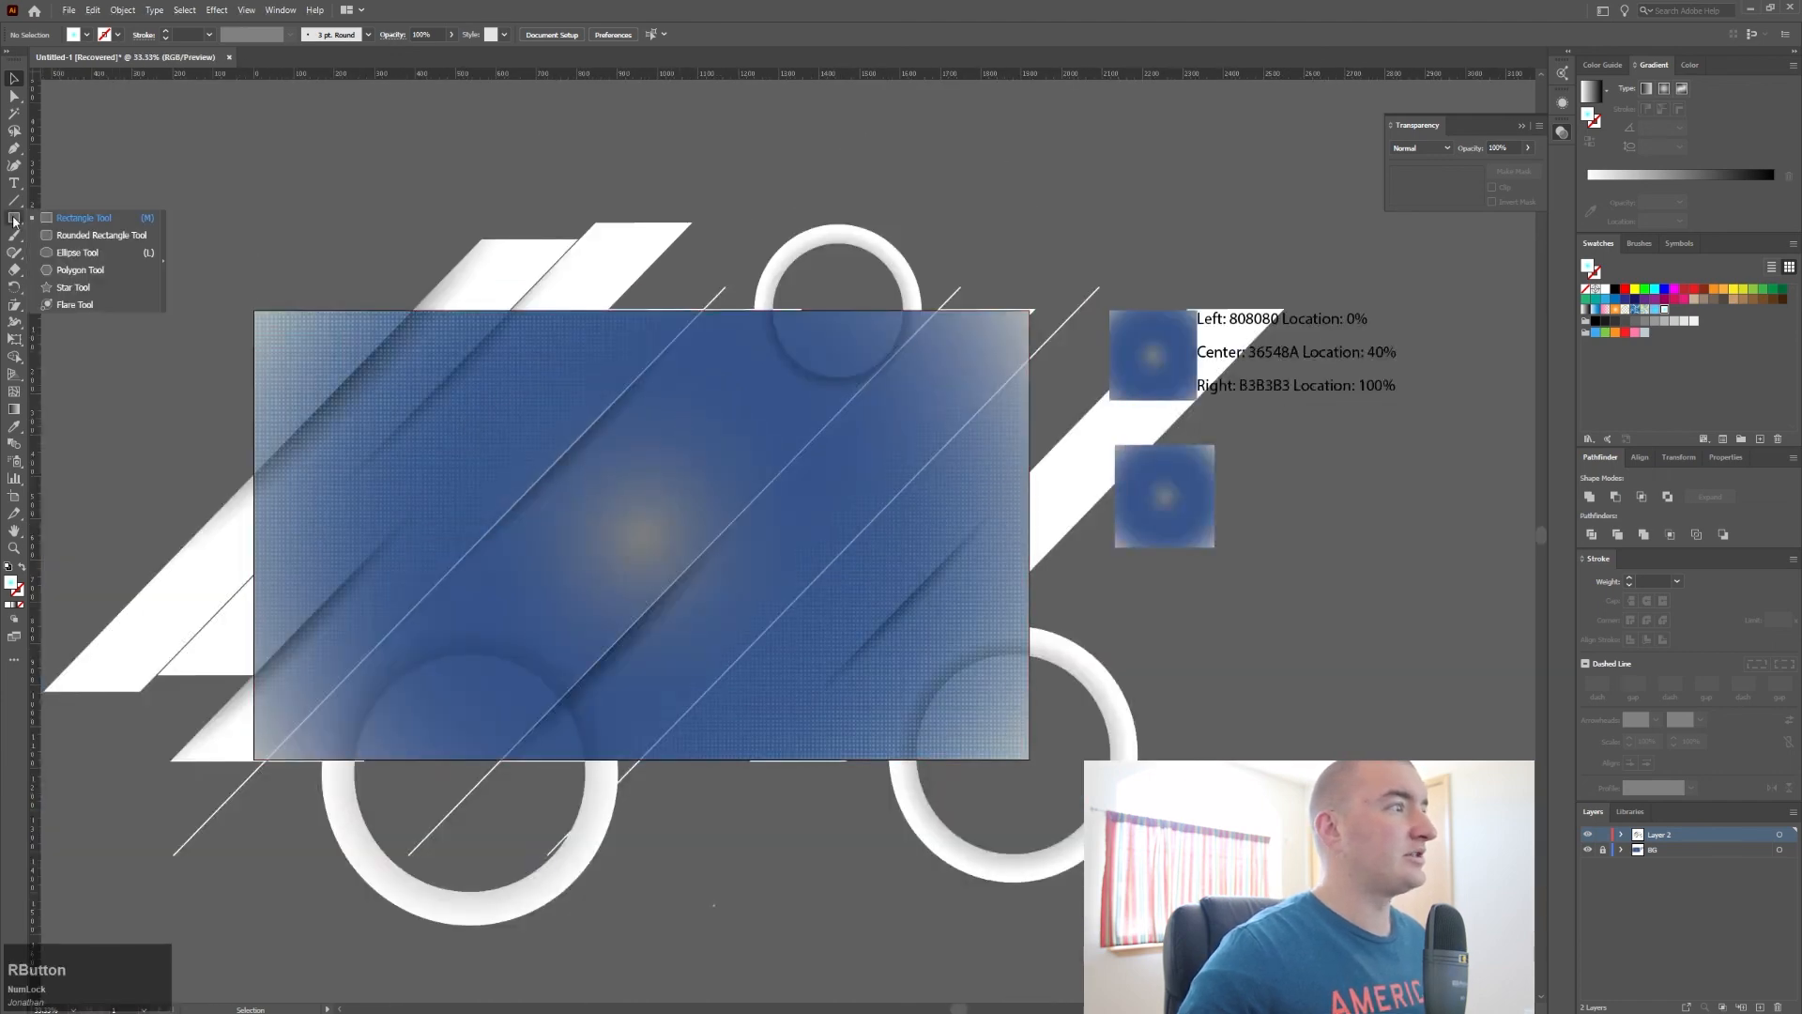
{"action": "left_click", "coordinate": [21, 589]}
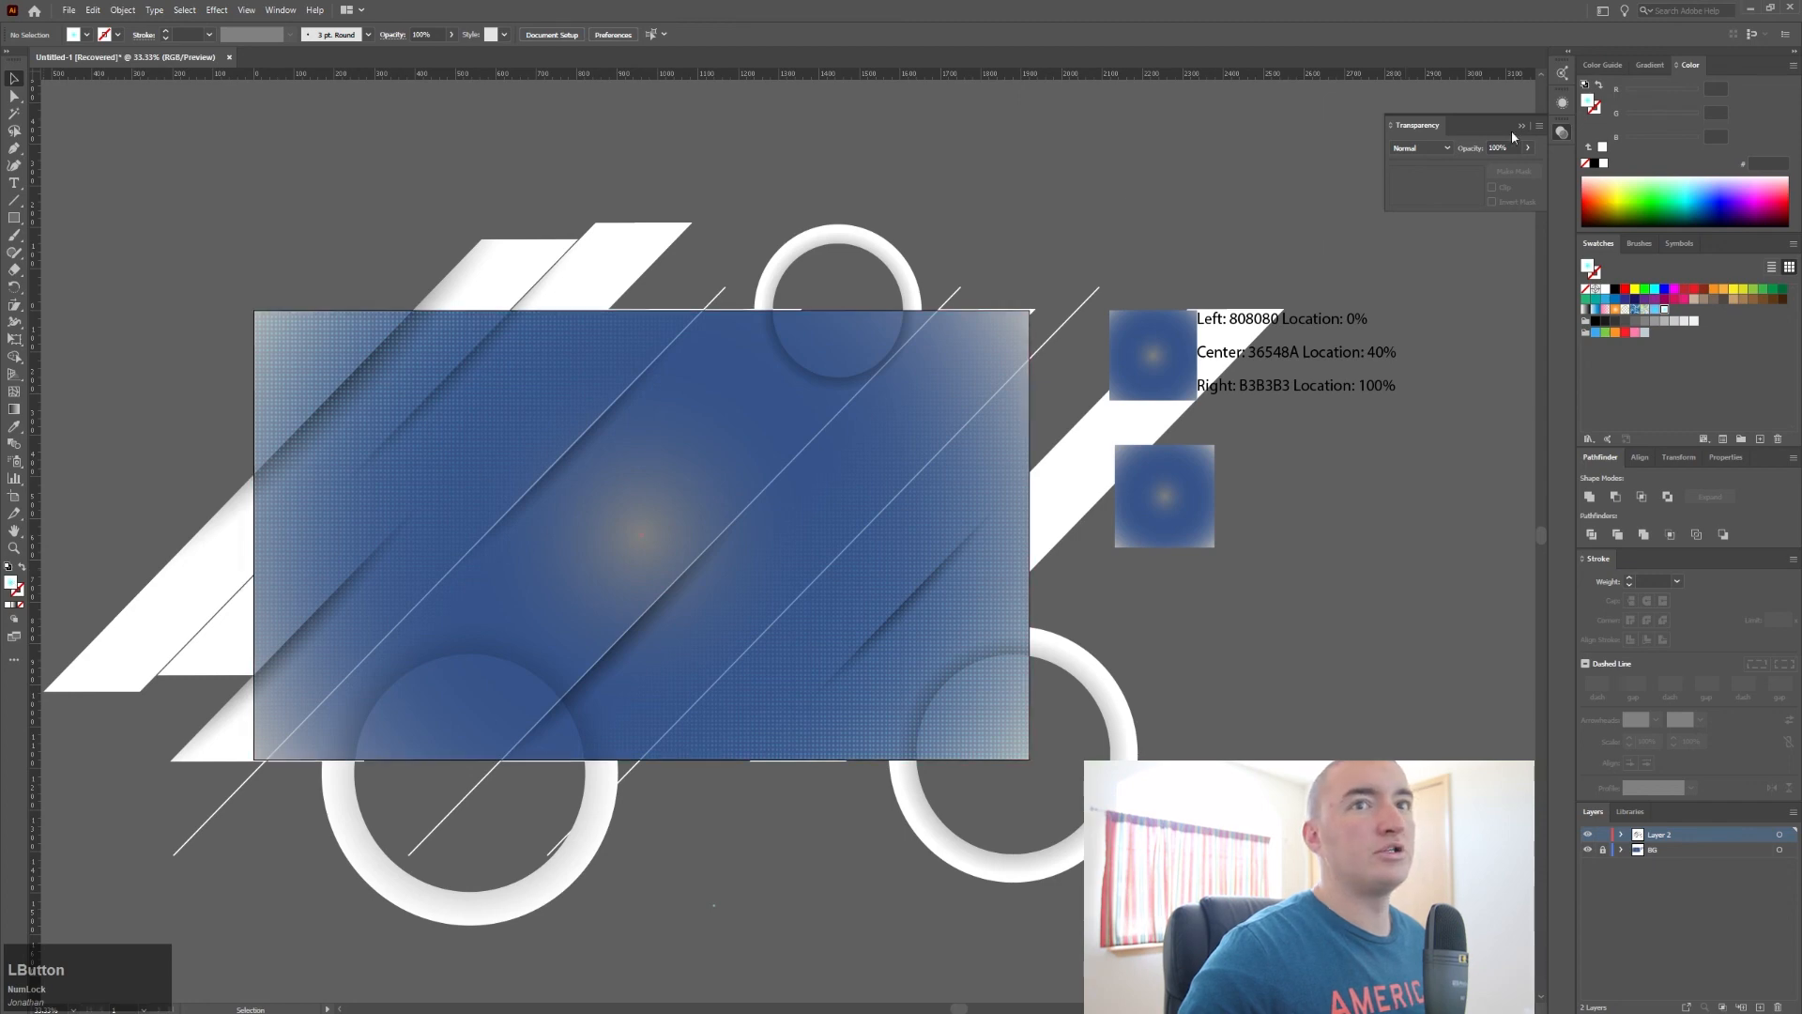
{"action": "left_click", "coordinate": [1603, 165]}
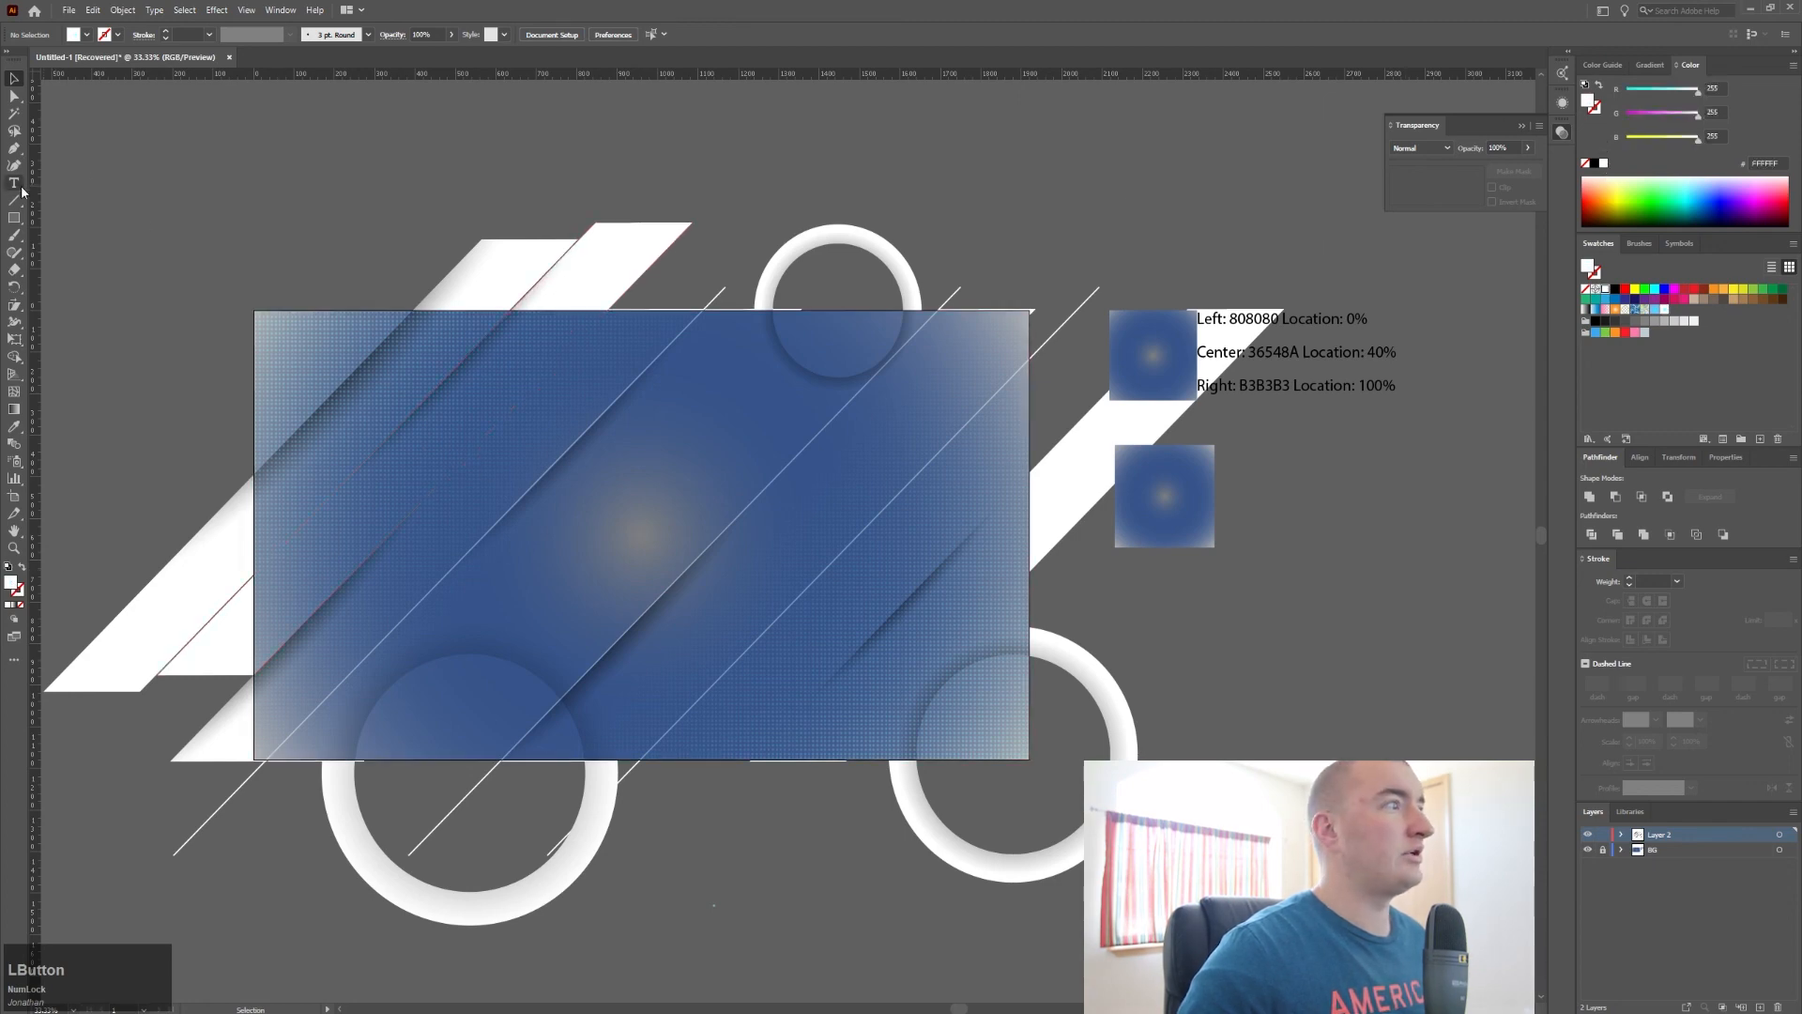
{"action": "left_click", "coordinate": [15, 219]}
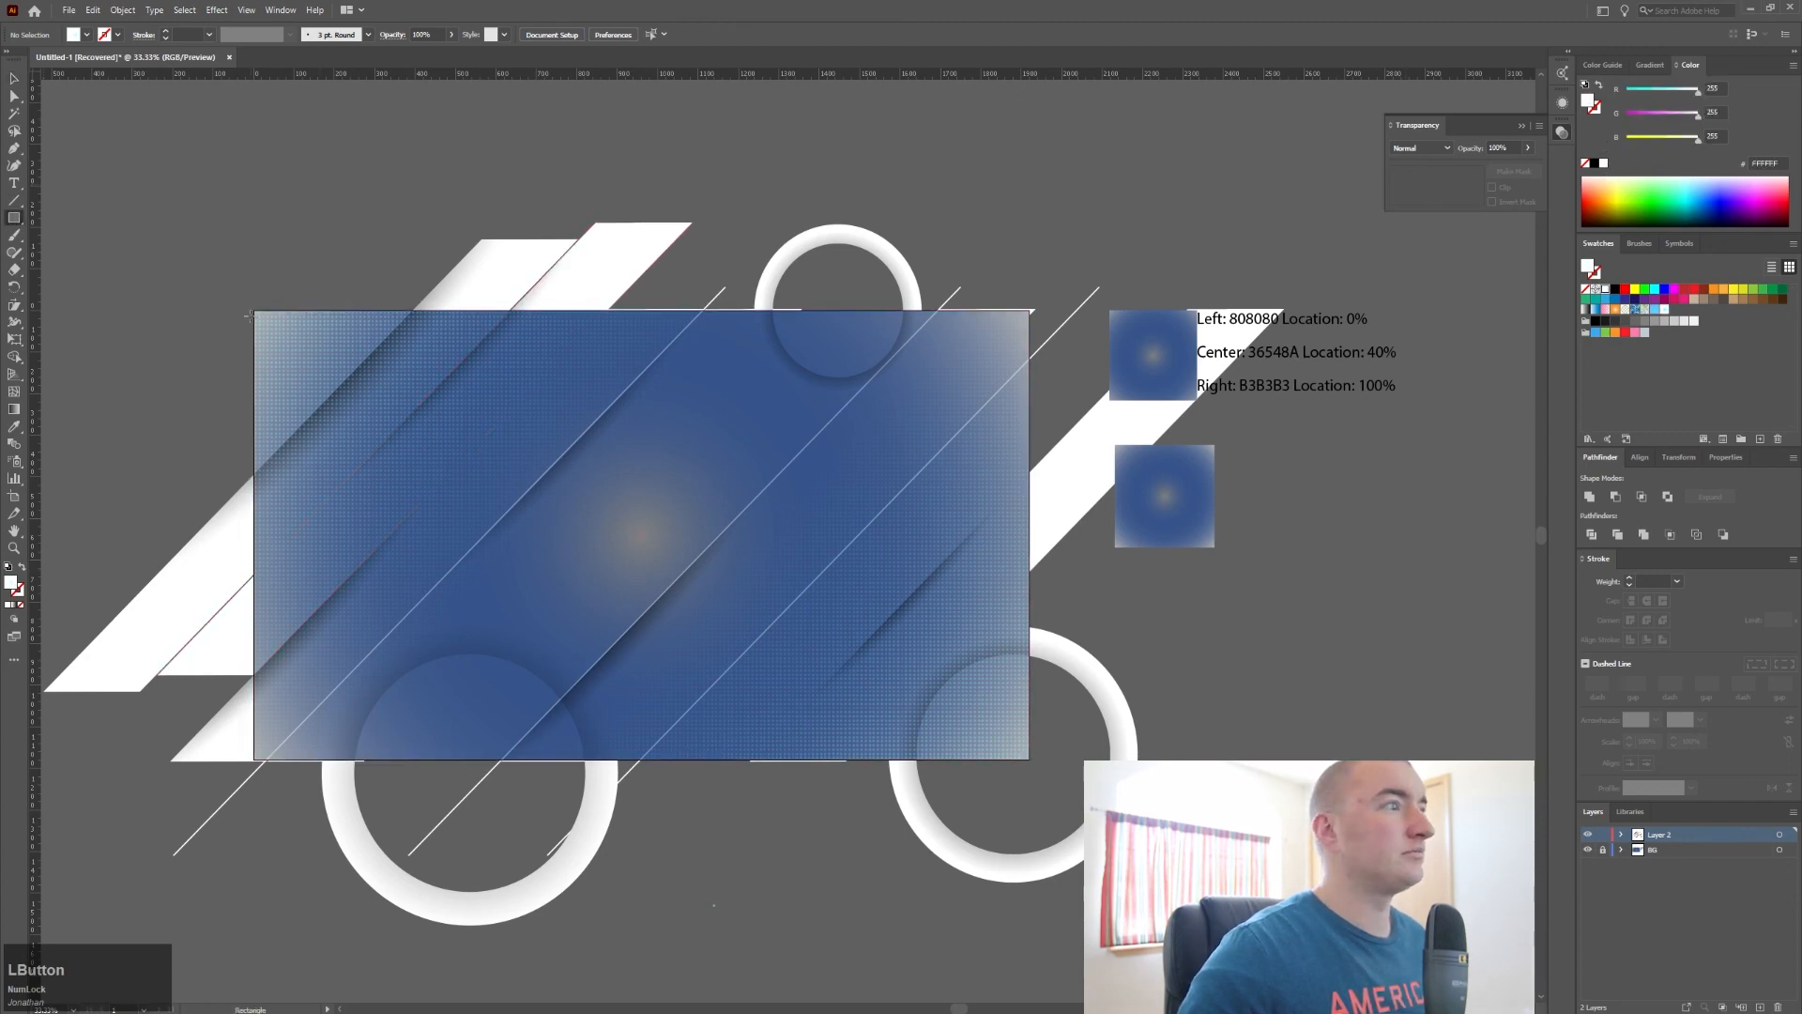
{"action": "left_click_drag", "start_coordinate": [253, 310], "coordinate": [1030, 759]}
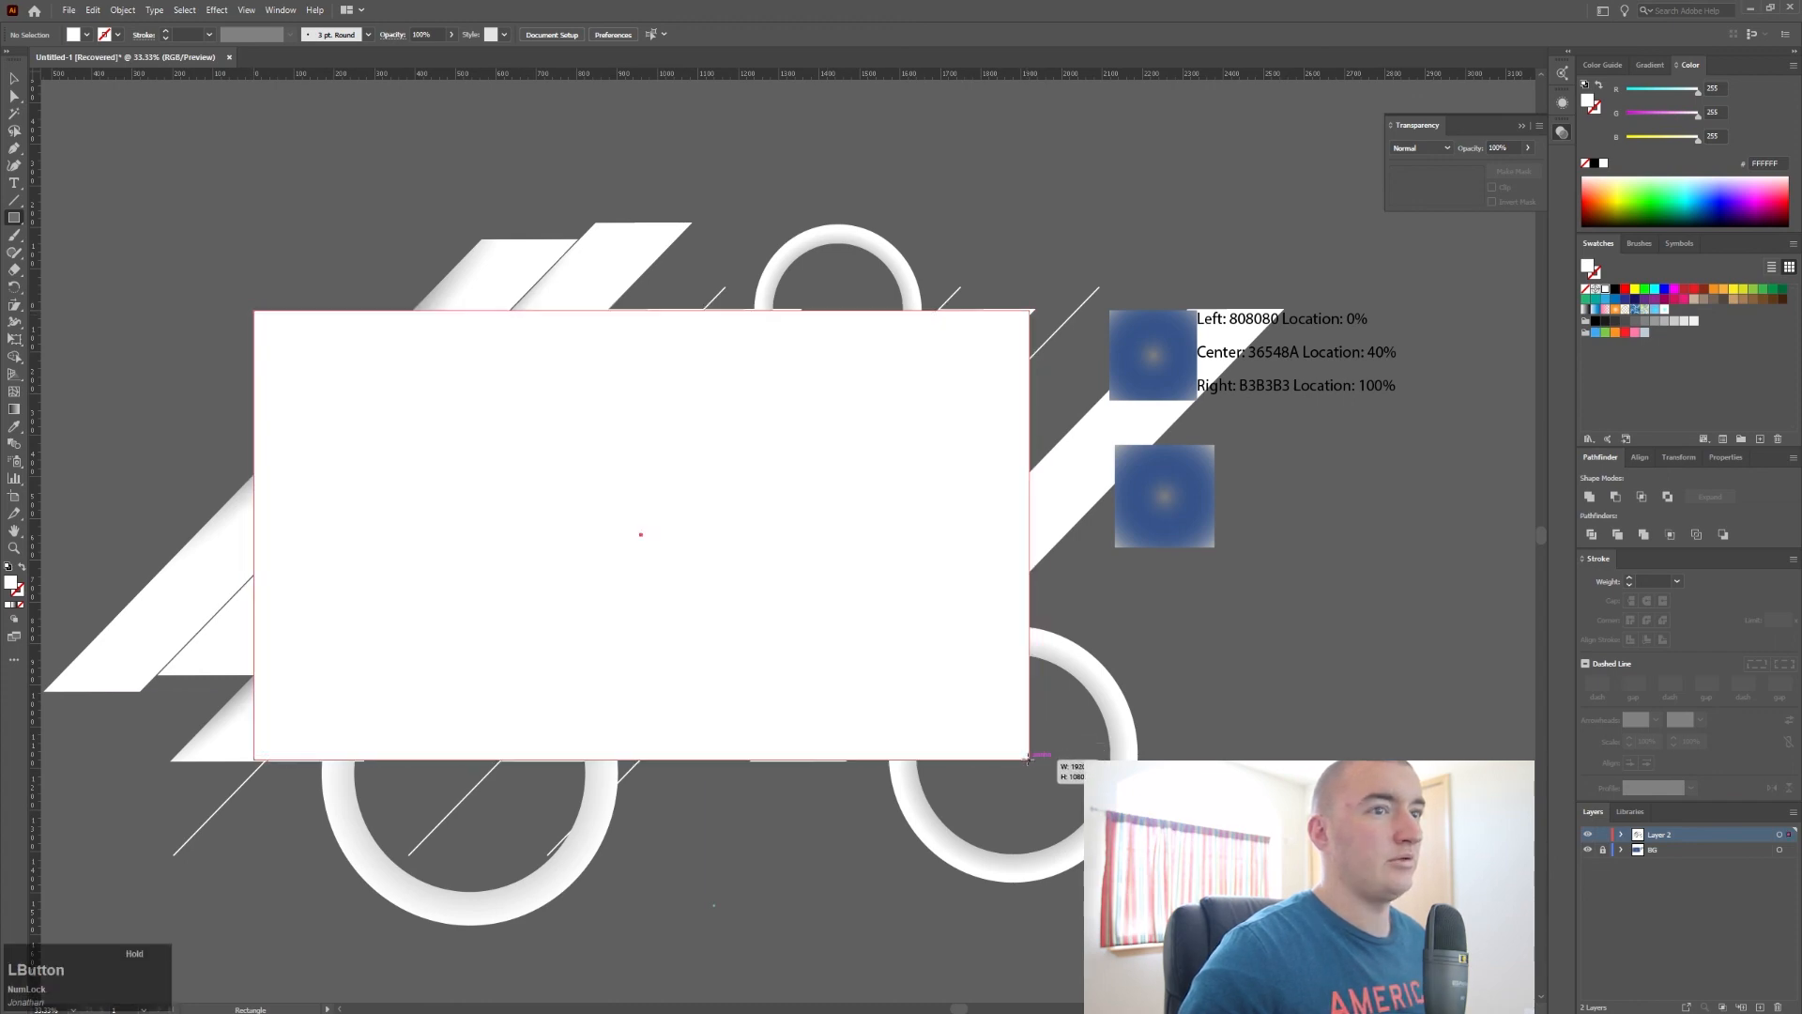
Step: Select the white rectangle with all the decorative artwork and make a clipping mask that crops everything to the artboard
{"action": "scroll", "coordinate": [684, 461], "scroll_direction": "down", "scroll_amount": 1}
{"action": "key", "text": "v"}
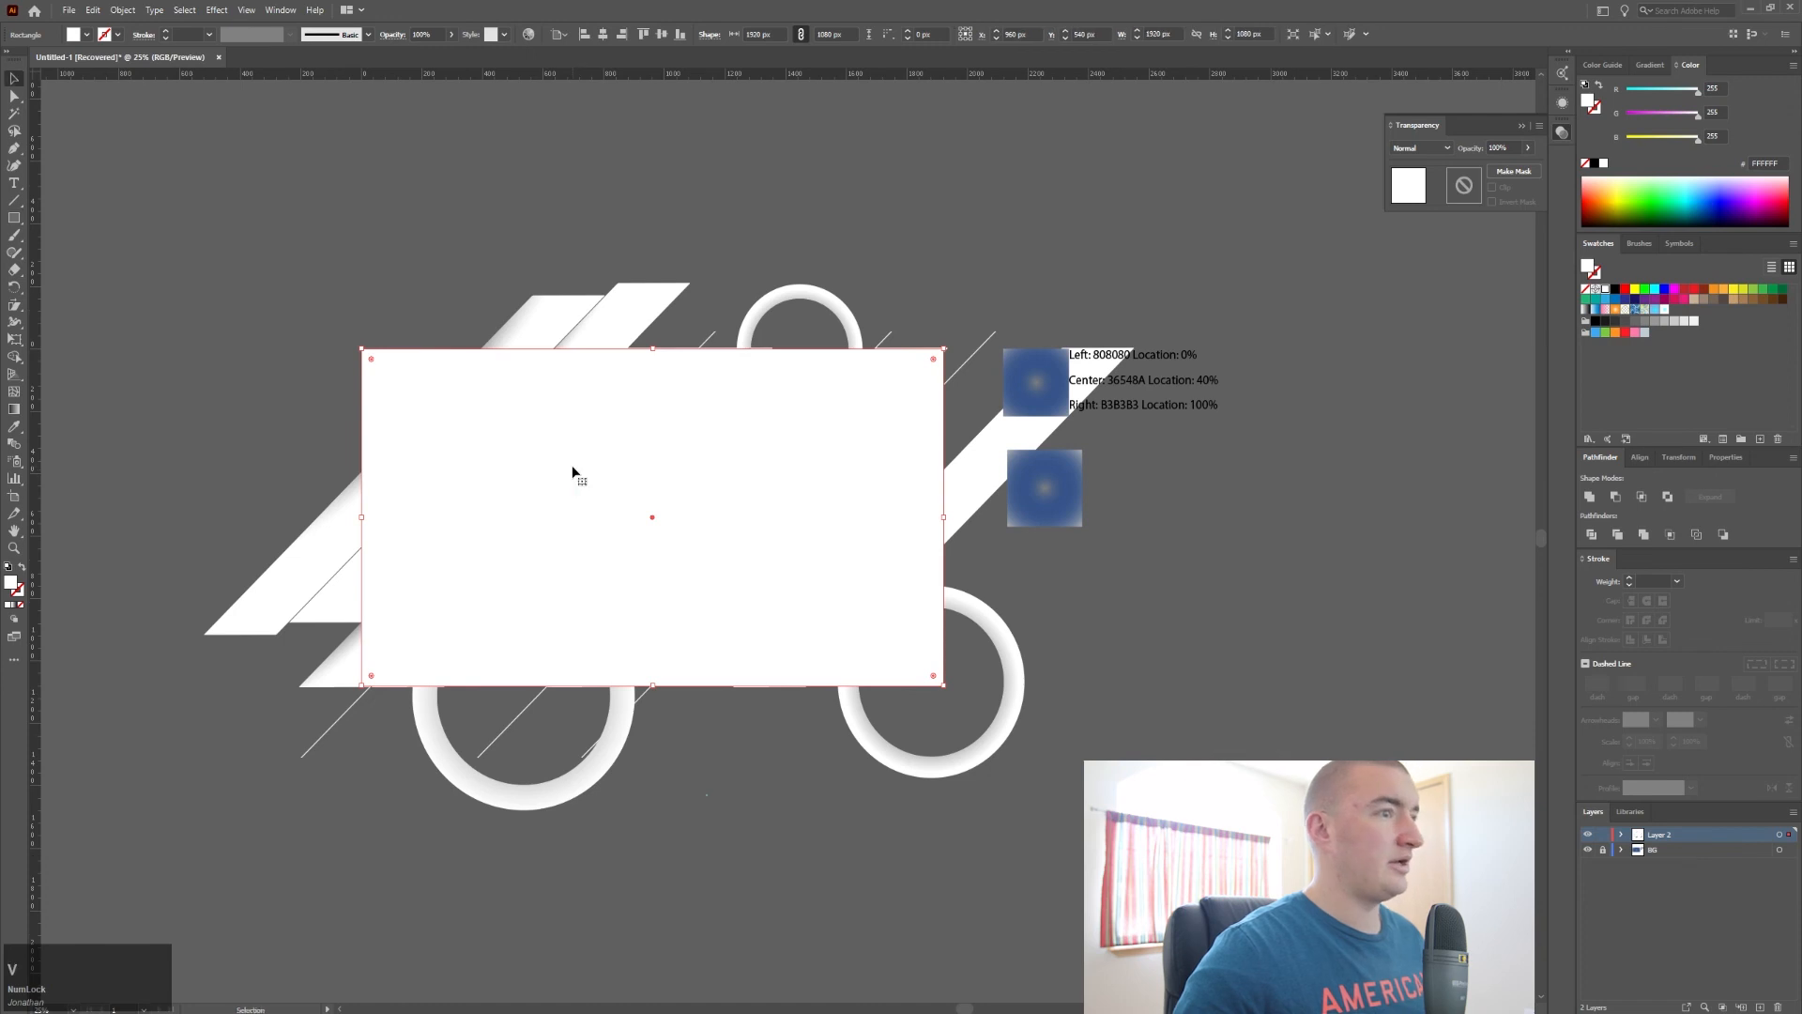
{"action": "left_click_drag", "start_coordinate": [210, 214], "coordinate": [994, 873]}
{"action": "right_click", "coordinate": [706, 545]}
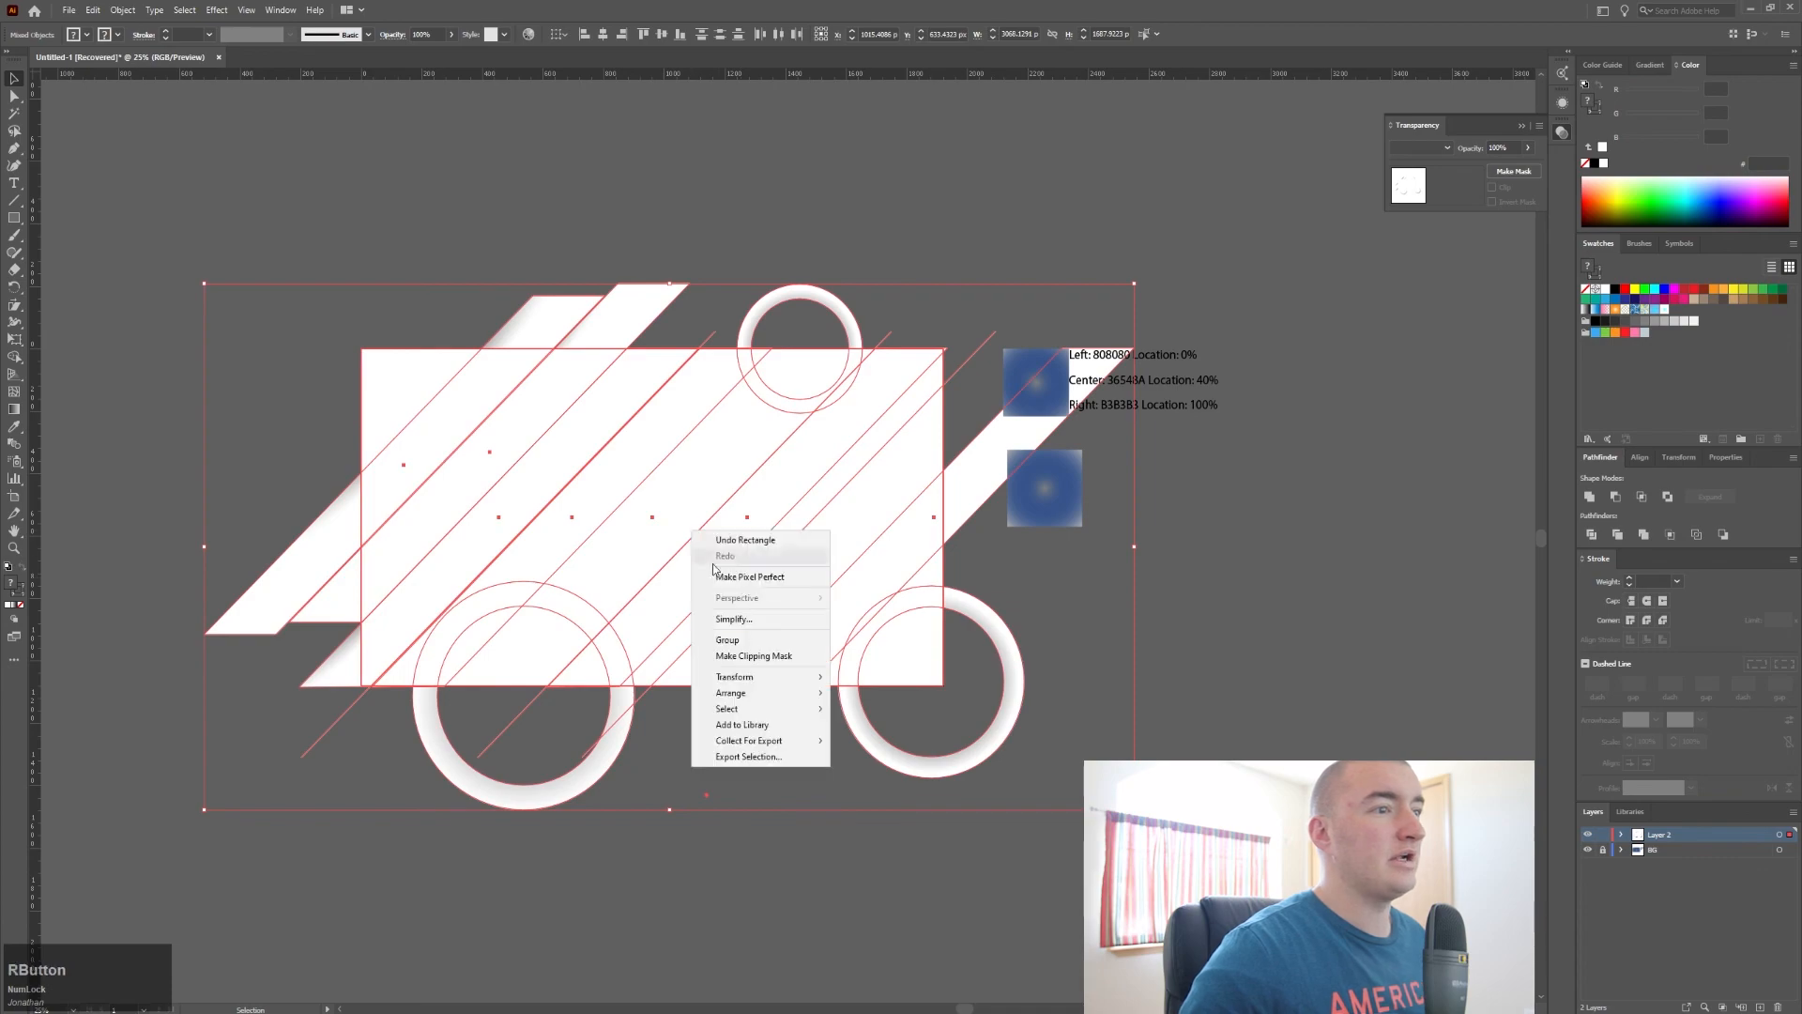
{"action": "left_click", "coordinate": [741, 655]}
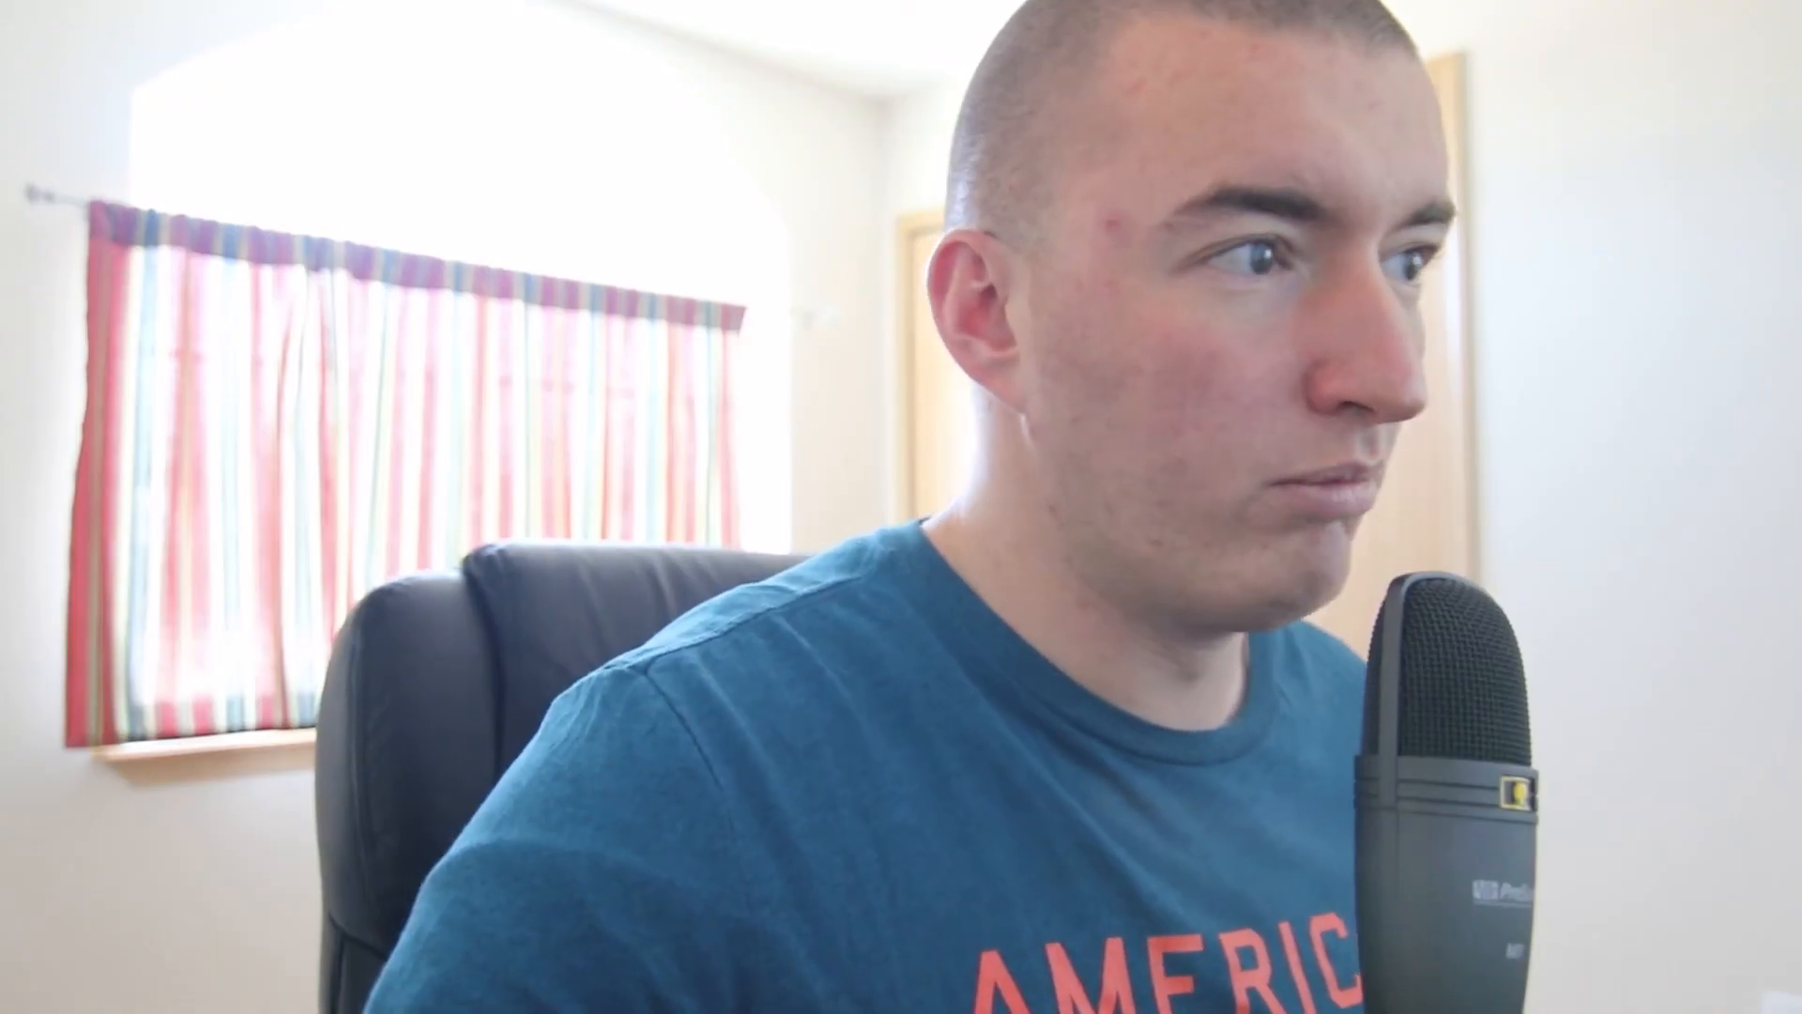